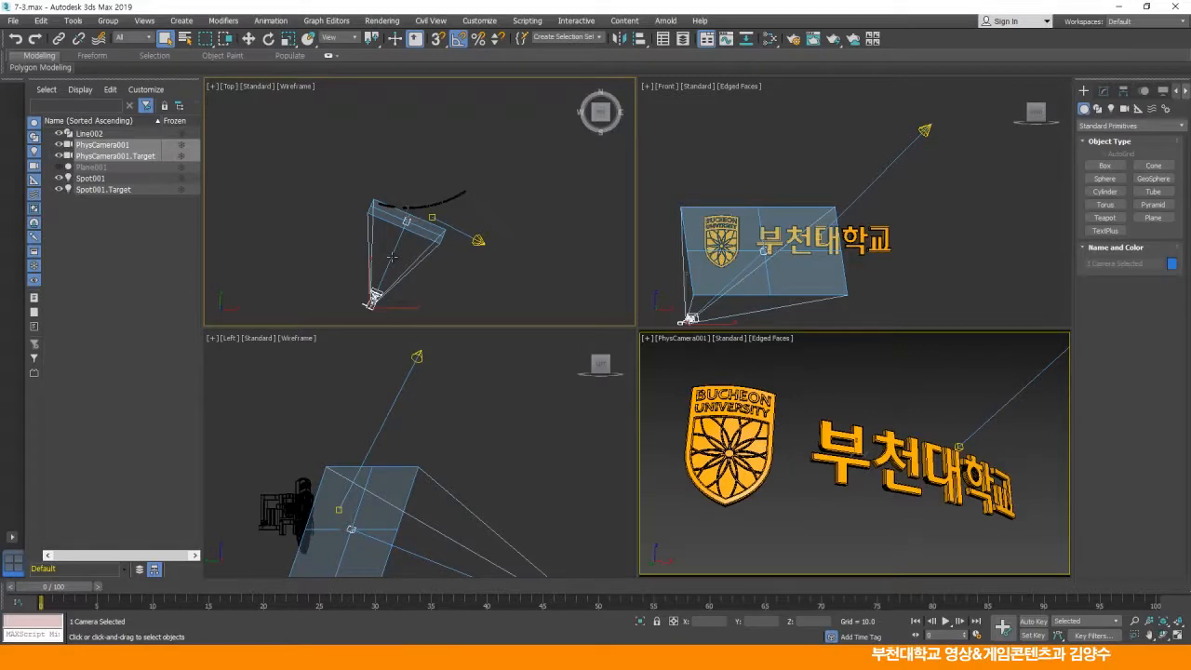
# Step: Lower the physical camera in the Left view, bring it closer to the logo in the Top view, and reframe the camera shot
pyautogui.scroll(-4, 475, 457)
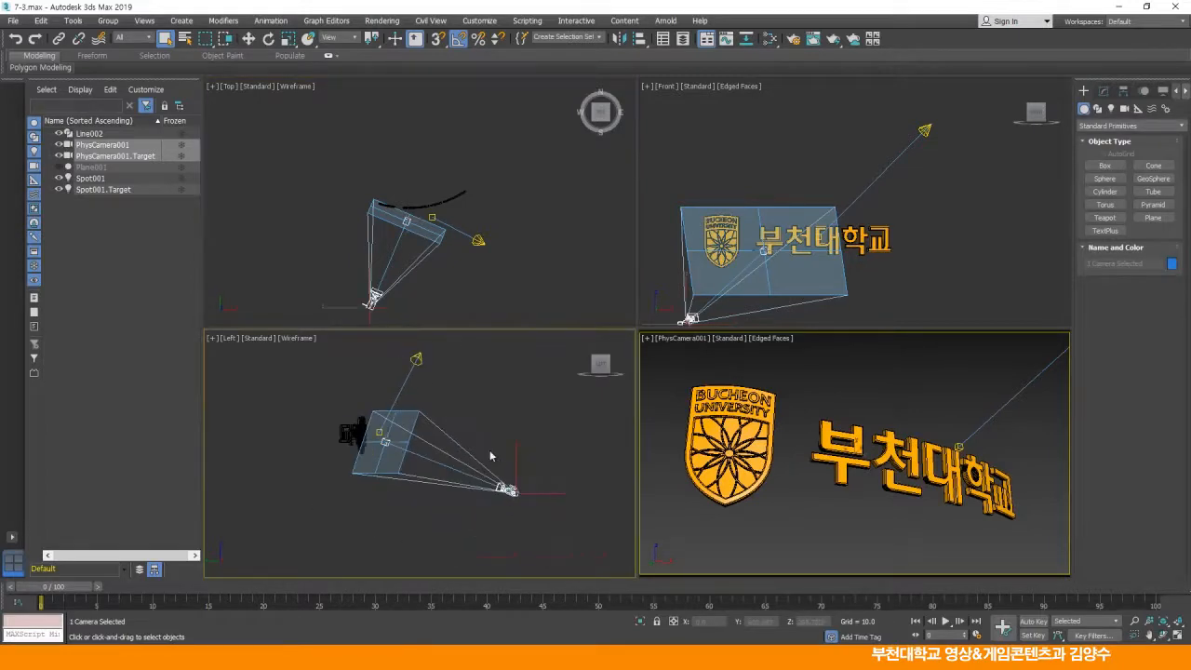
pyautogui.click(251, 40)
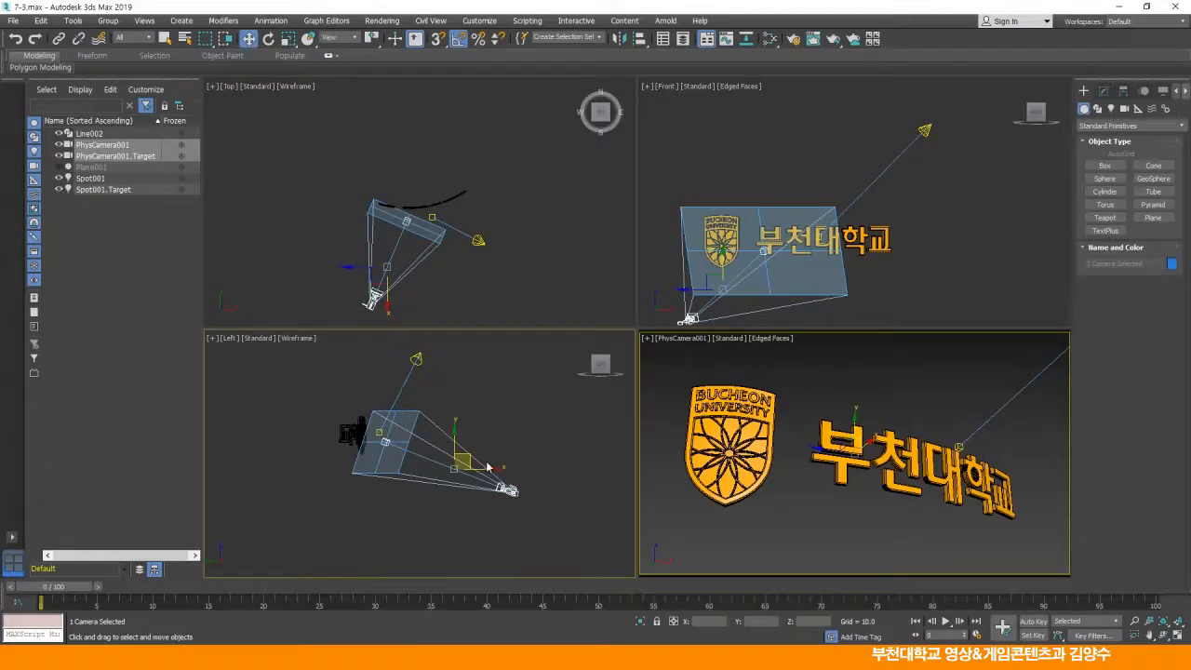
pyautogui.click(558, 487)
pyautogui.click(510, 490)
pyautogui.moveTo(514, 464); pyautogui.dragTo(507, 501)
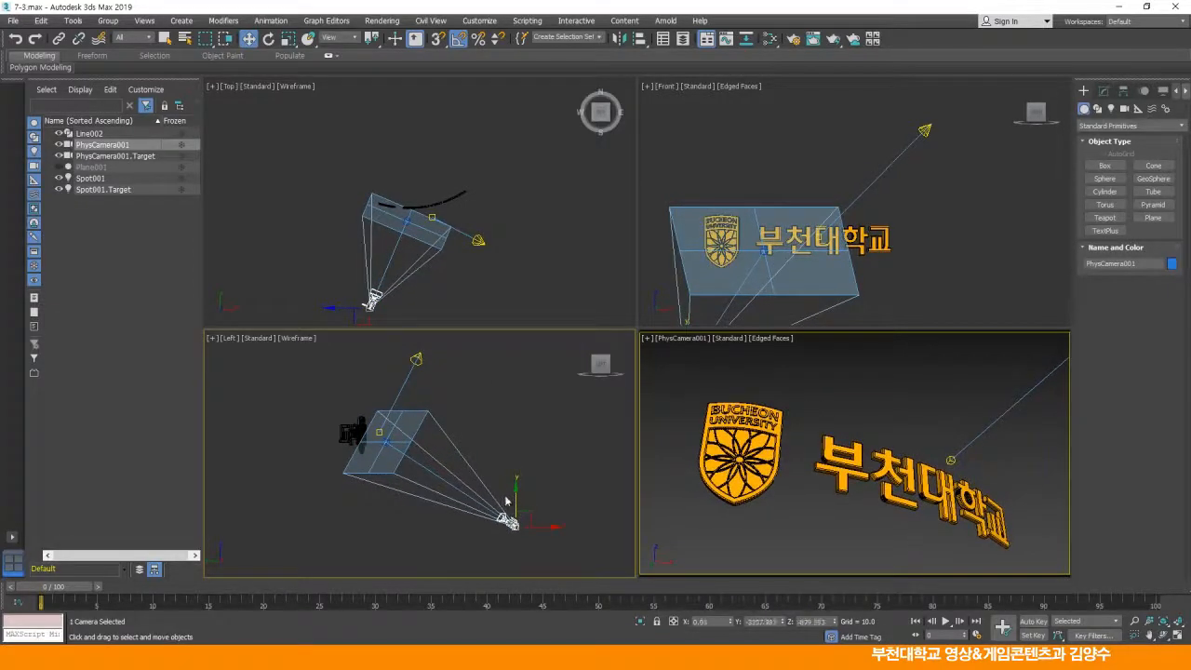
pyautogui.moveTo(442, 282); pyautogui.dragTo(451, 266, button='middle')
pyautogui.moveTo(393, 280)
pyautogui.mouseDown()
pyautogui.moveTo(377, 279)
pyautogui.moveTo(389, 267)
pyautogui.mouseUp()
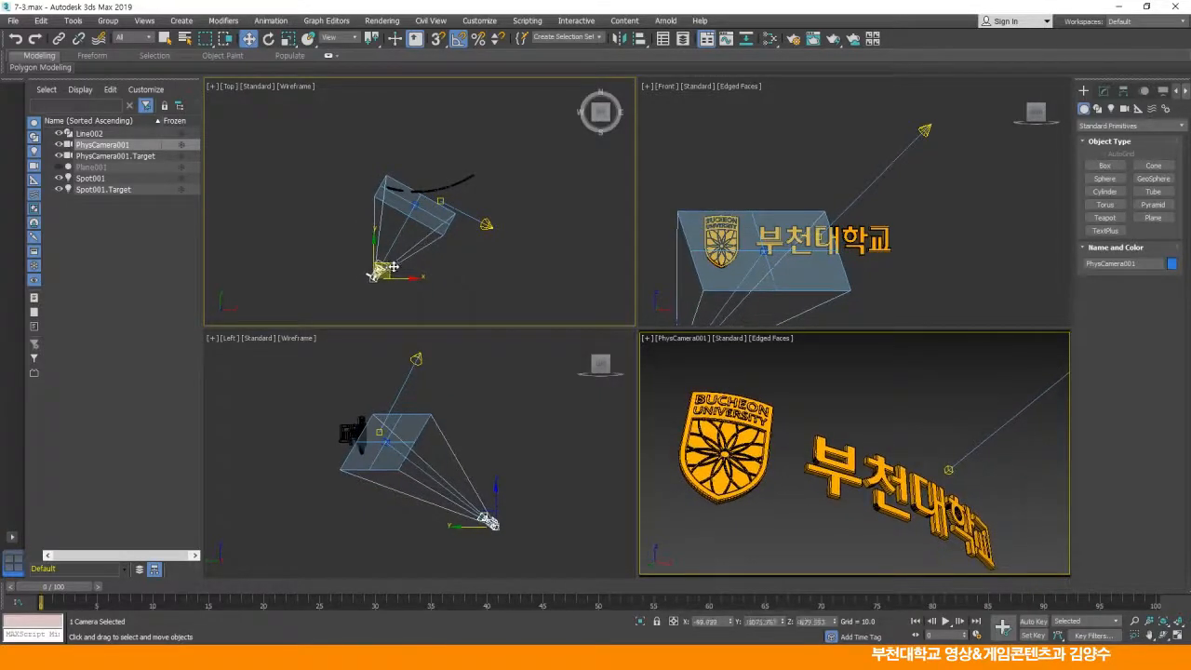
pyautogui.moveTo(816, 470); pyautogui.dragTo(840, 450, button='middle')
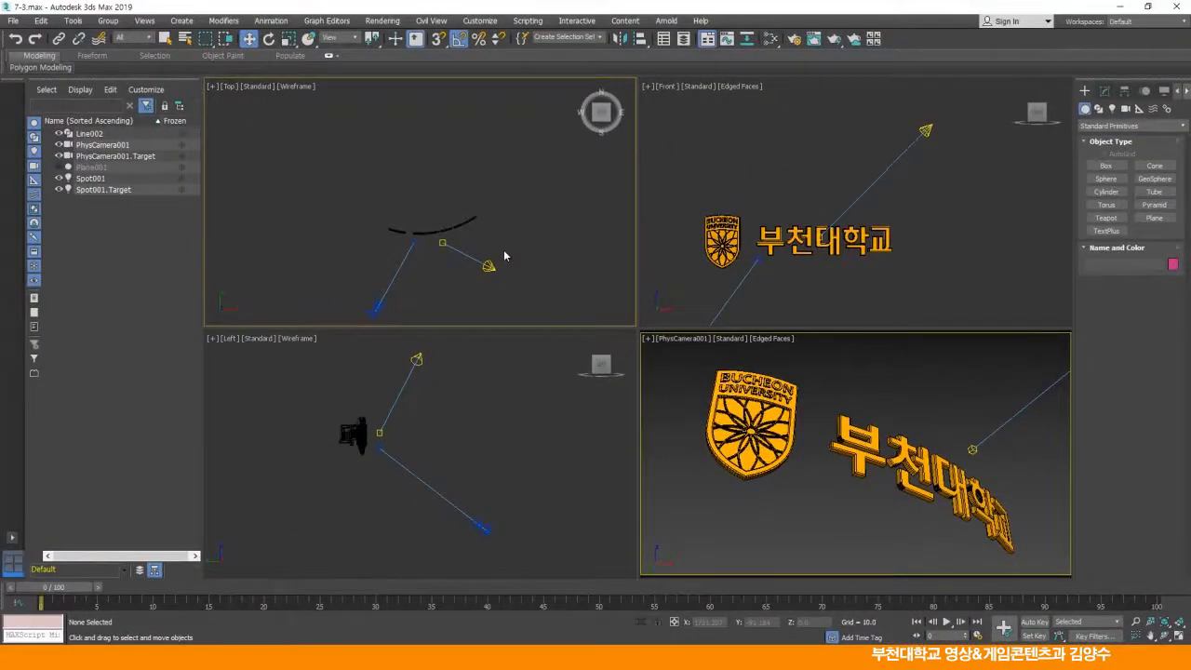
# Step: Draw a circle spline with a radius of about 1499 above the curved logo text in the maximized Top view
pyautogui.moveTo(497, 239); pyautogui.dragTo(481, 232, button='middle')
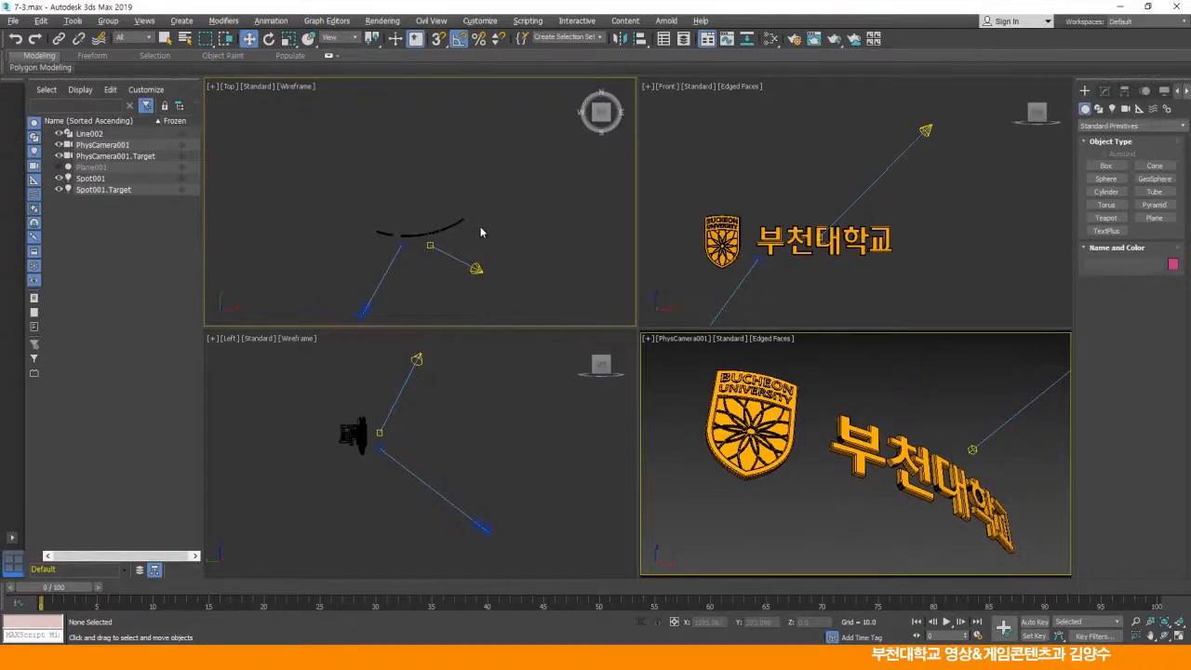
pyautogui.hotkey('alt', 'w')
pyautogui.scroll(2, 590, 364)
pyautogui.moveTo(590, 364); pyautogui.dragTo(584, 433, button='middle')
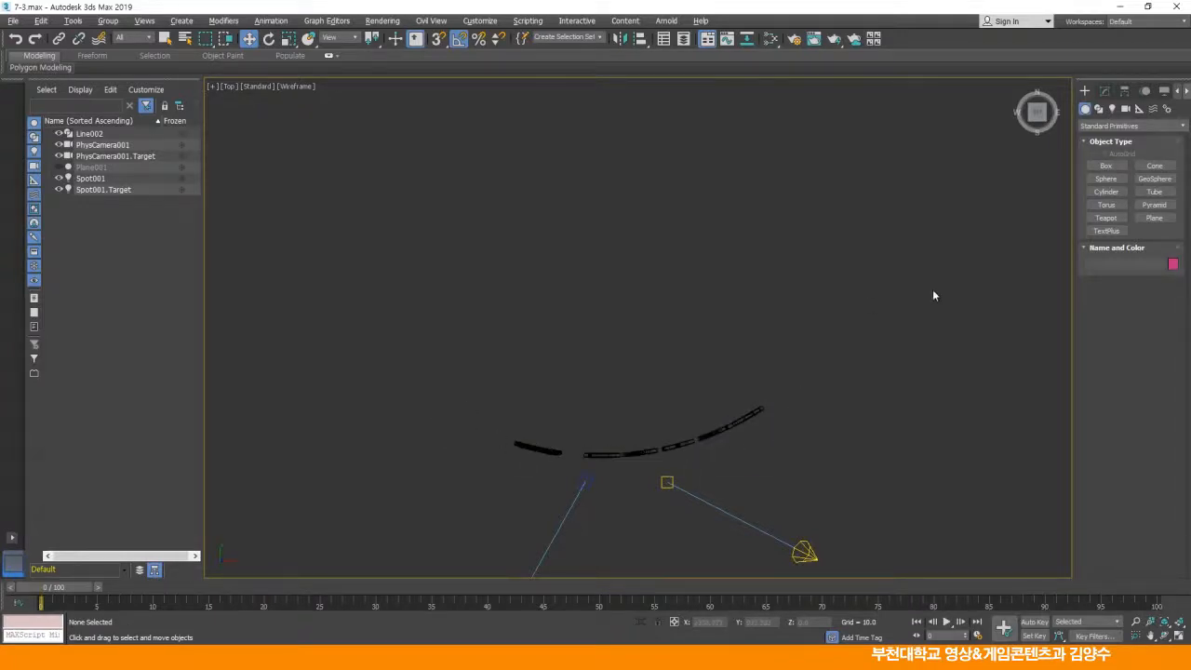
pyautogui.click(1099, 109)
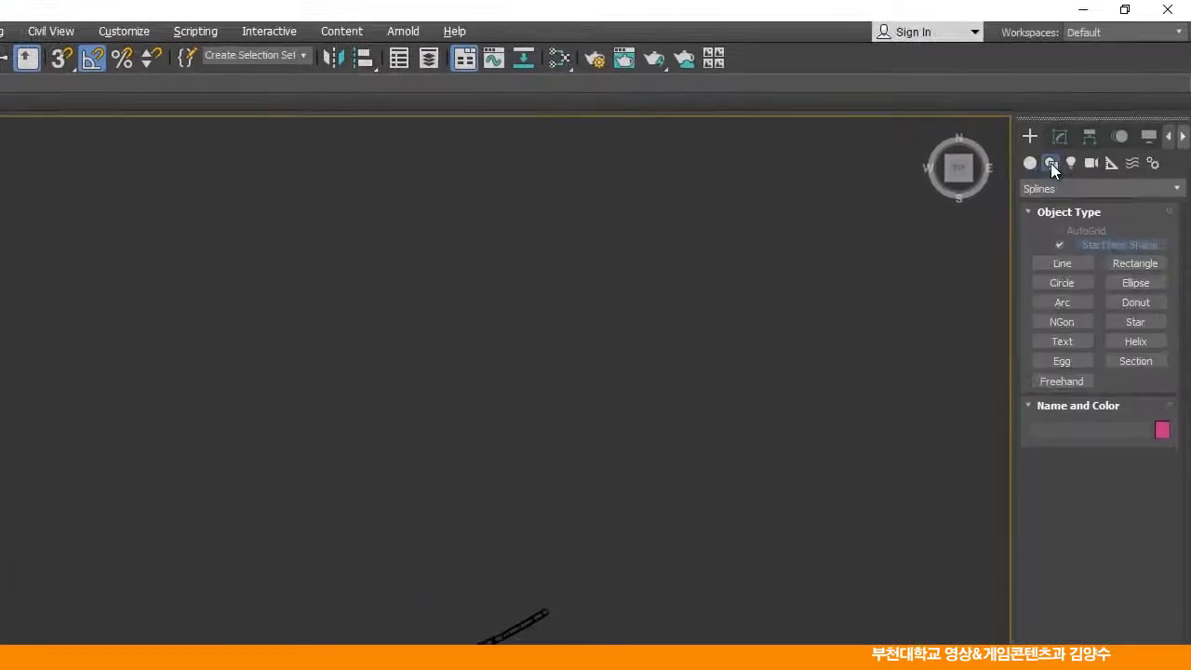
pyautogui.moveTo(305, 281); pyautogui.dragTo(630, 570)
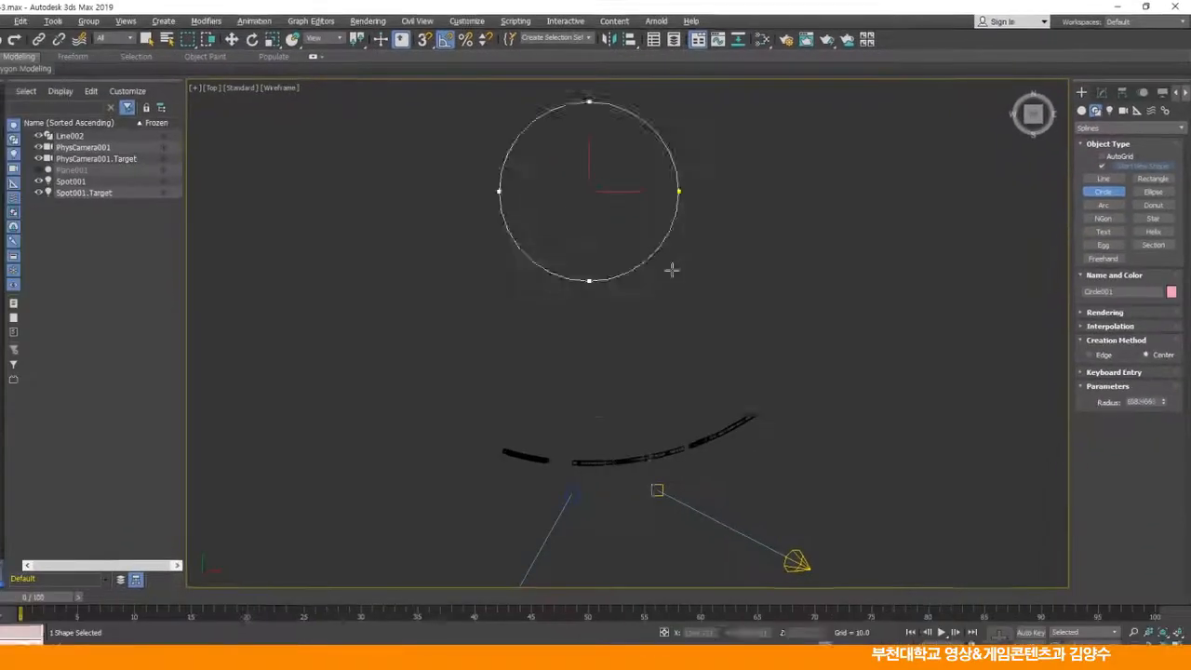
pyautogui.moveTo(816, 381); pyautogui.dragTo(833, 389)
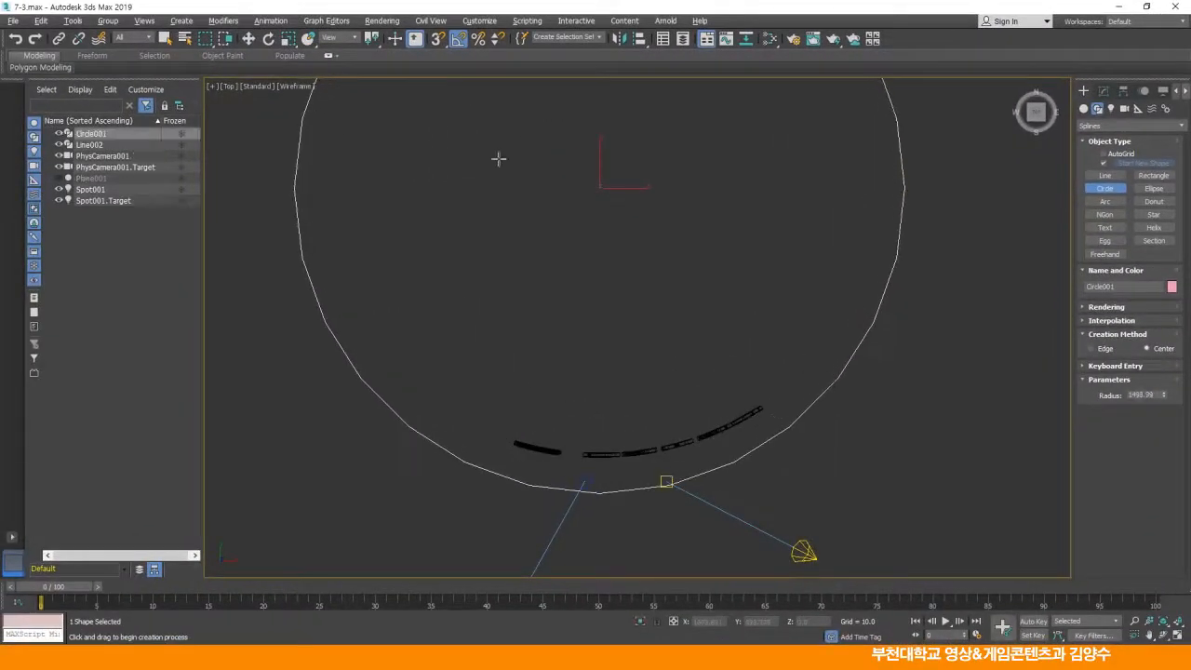
# Step: Move the circle onto the curved logo text and adjust its radius to match the text's arc
pyautogui.click(248, 38)
pyautogui.moveTo(615, 180); pyautogui.dragTo(611, 143)
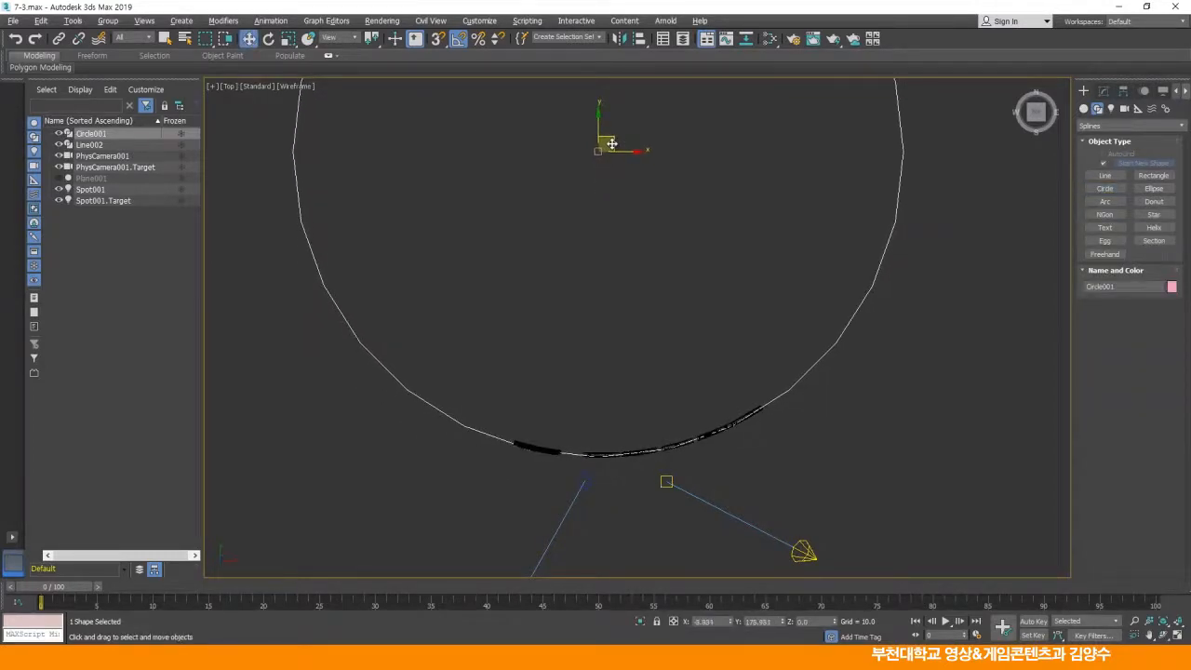
pyautogui.press('z')
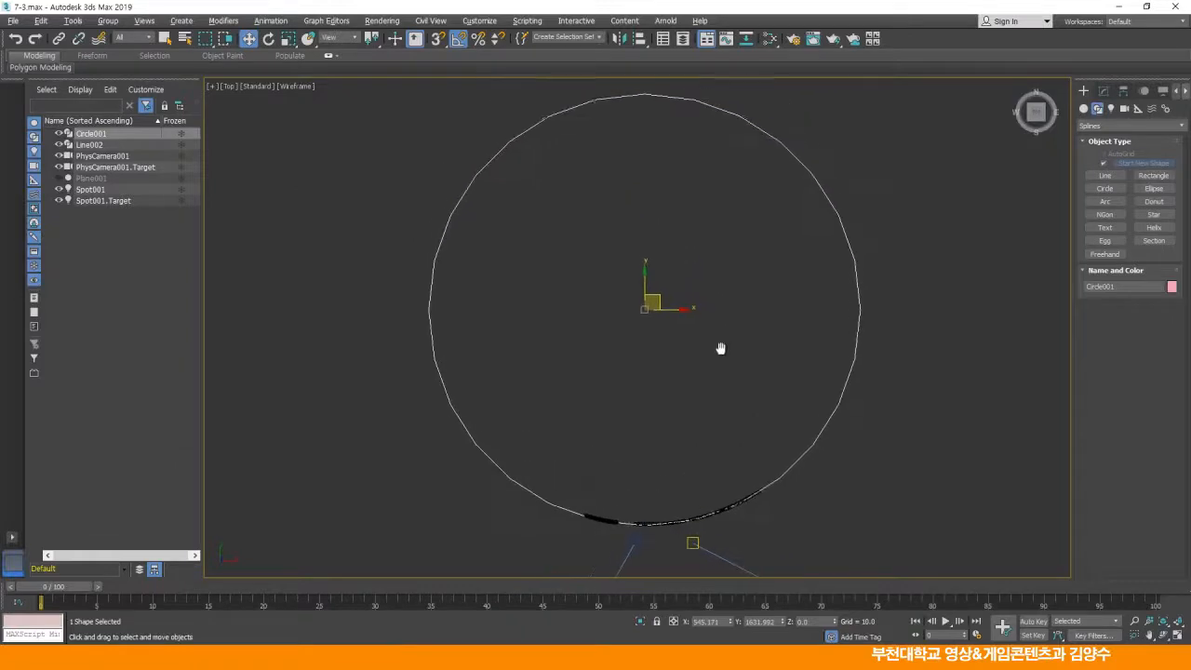
pyautogui.click(1104, 90)
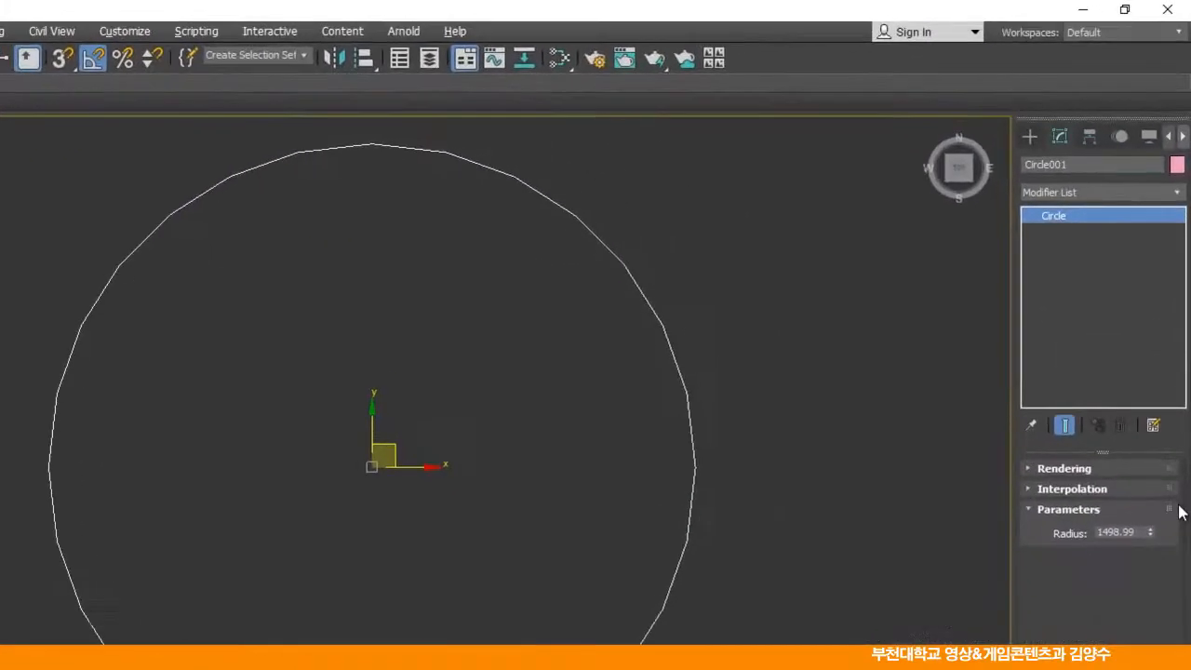
pyautogui.moveTo(1151, 532); pyautogui.dragTo(1154, 518)
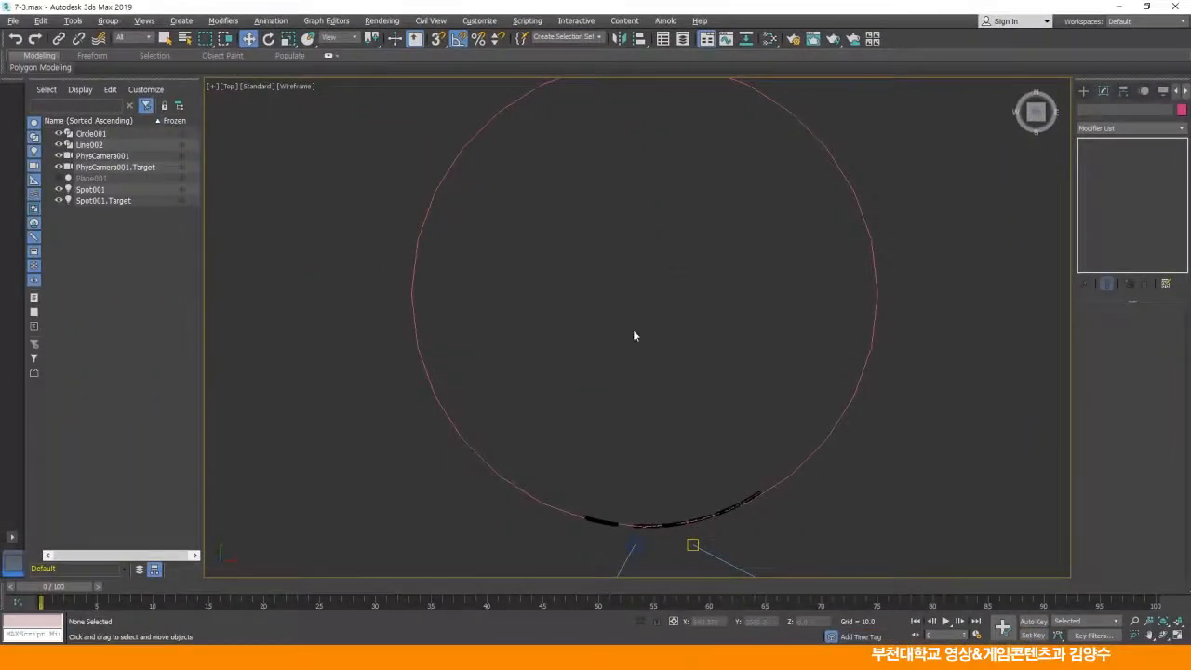
# Step: Place a Point helper near the circle's center, displayed with Cross and Box, and enlarge its size
pyautogui.click(1084, 90)
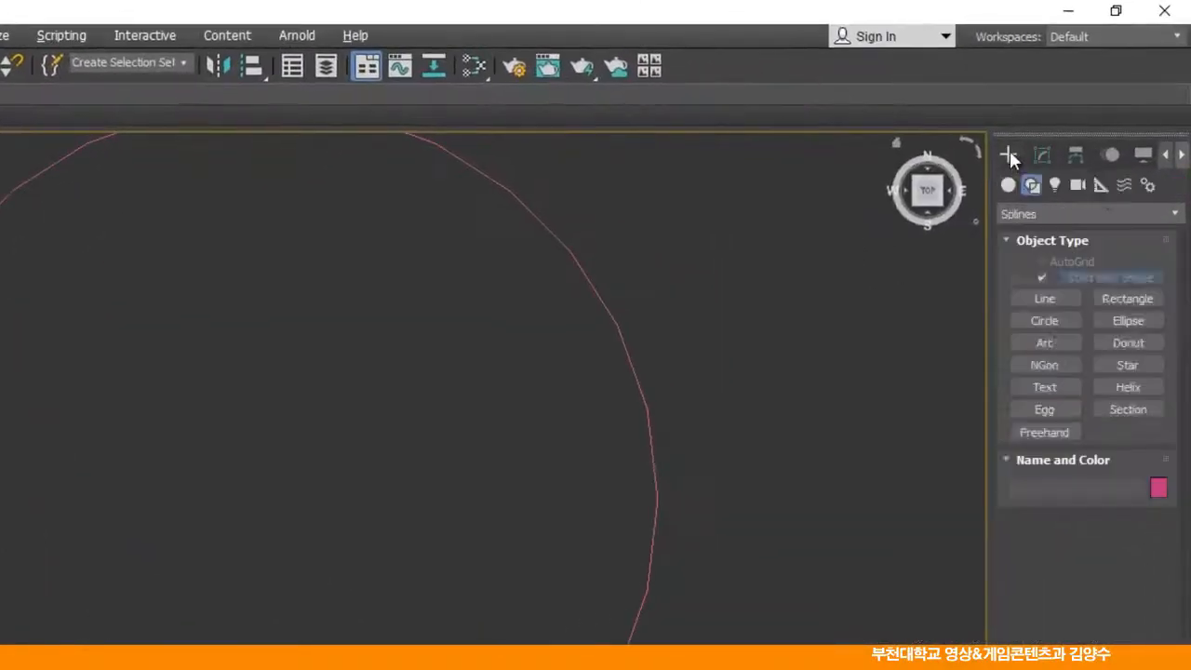
pyautogui.click(1100, 186)
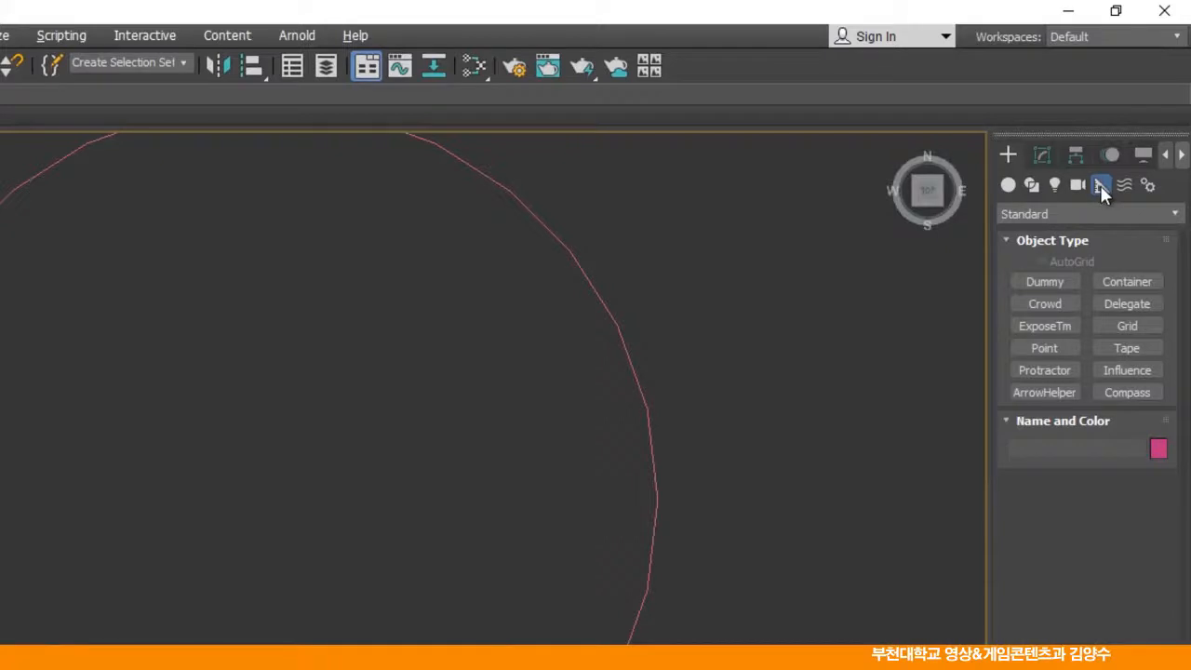
pyautogui.click(1061, 352)
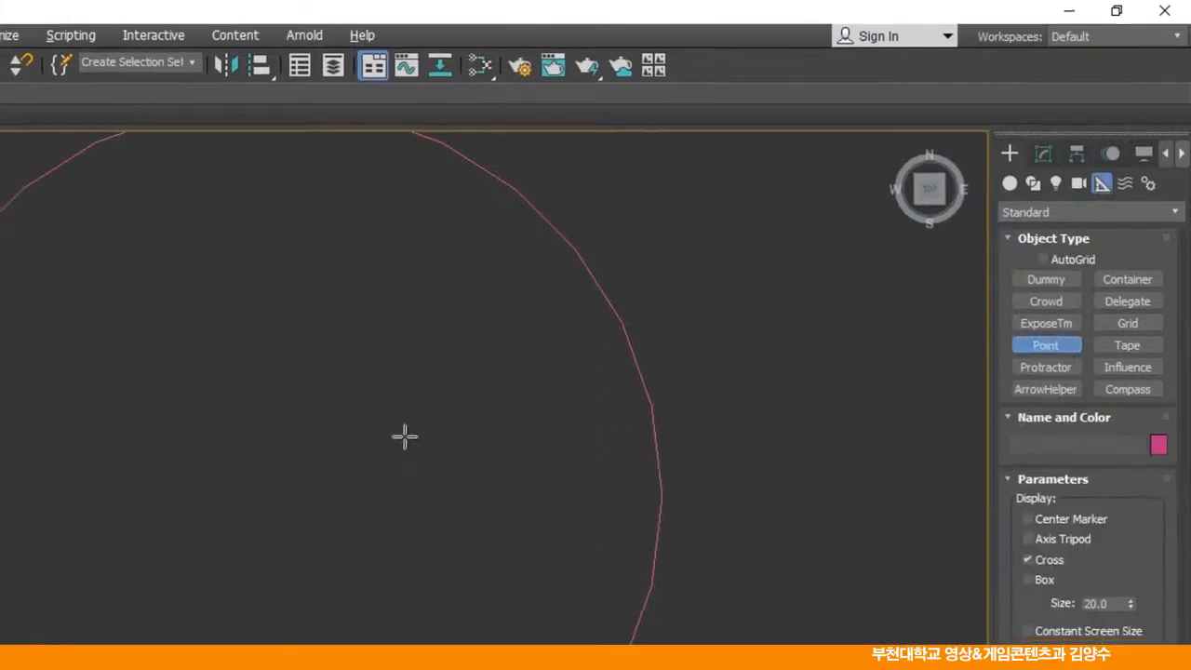
pyautogui.click(258, 492)
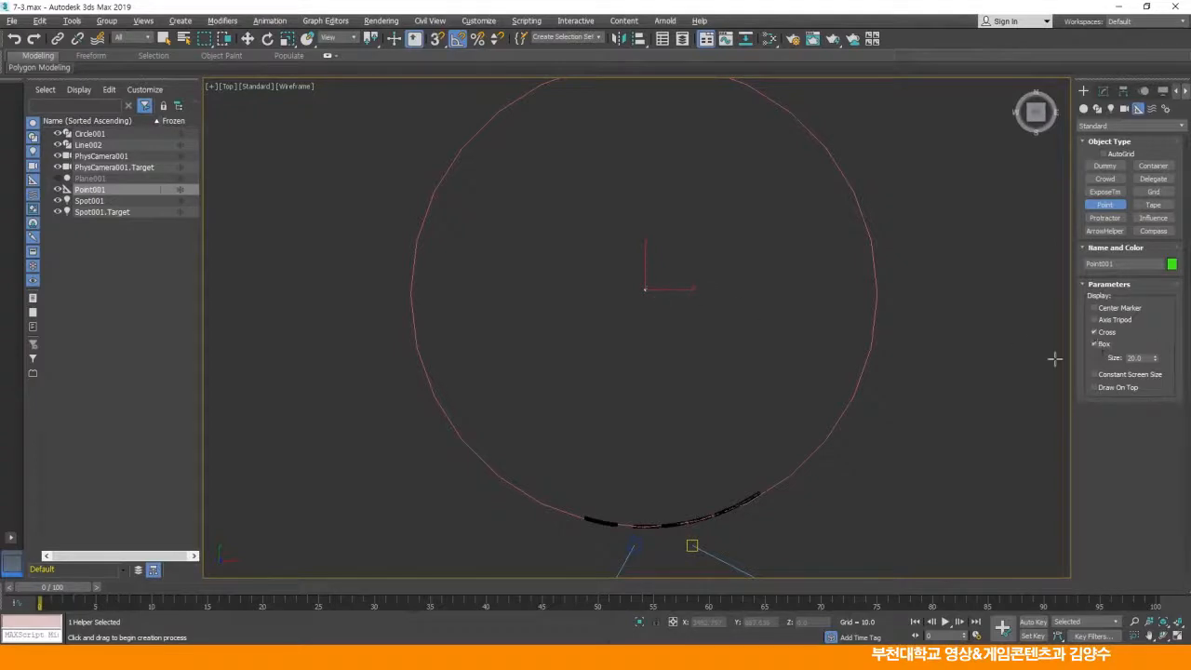
pyautogui.moveTo(1156, 359); pyautogui.dragTo(1121, 313)
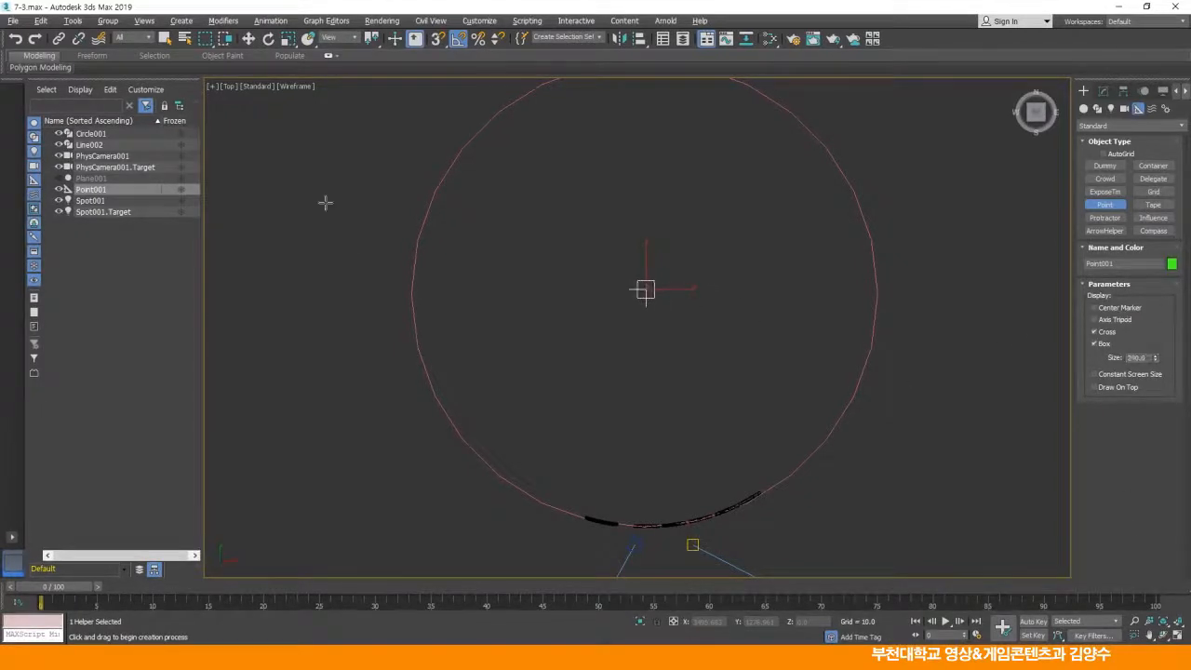
# Step: Align the point helper's center to the circle in X, Y and Z position
pyautogui.click(249, 38)
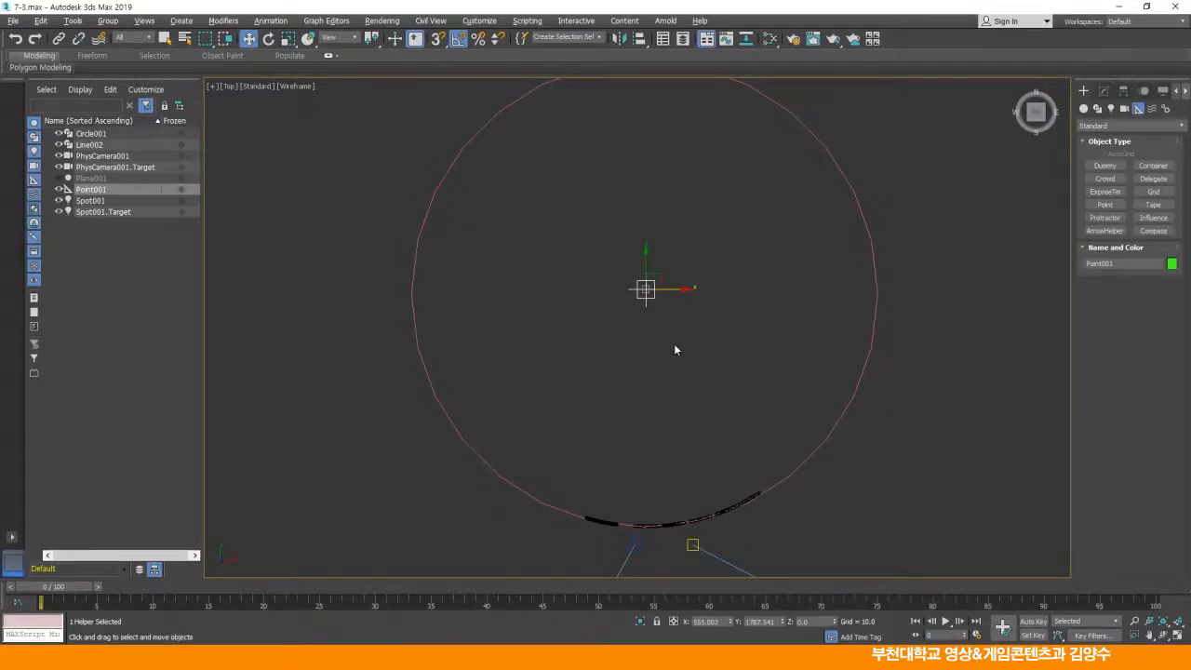
pyautogui.scroll(-3, 674, 349)
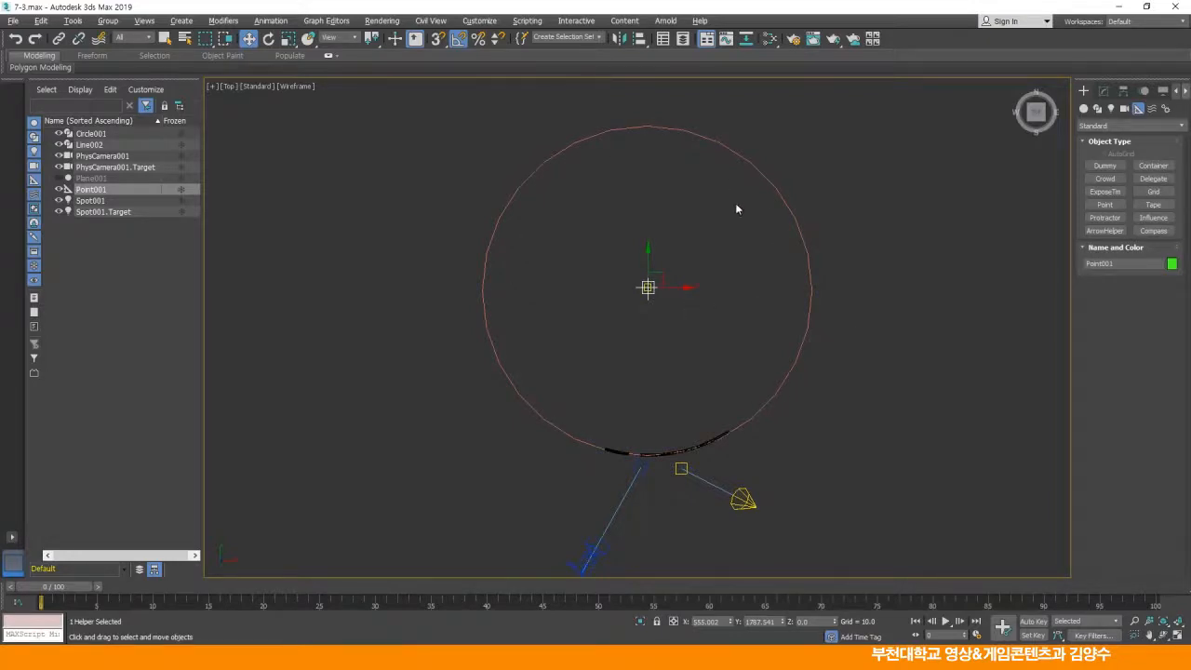
pyautogui.click(657, 297)
pyautogui.scroll(2, 661, 324)
pyautogui.click(648, 311)
pyautogui.click(368, 60)
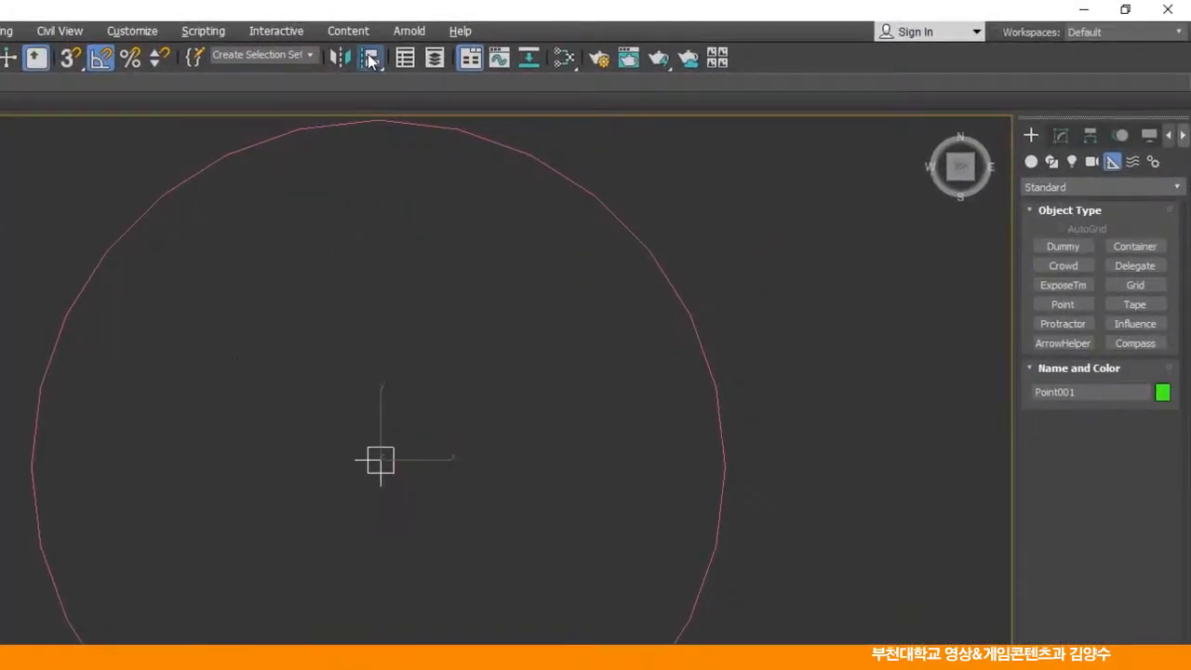
pyautogui.click(643, 247)
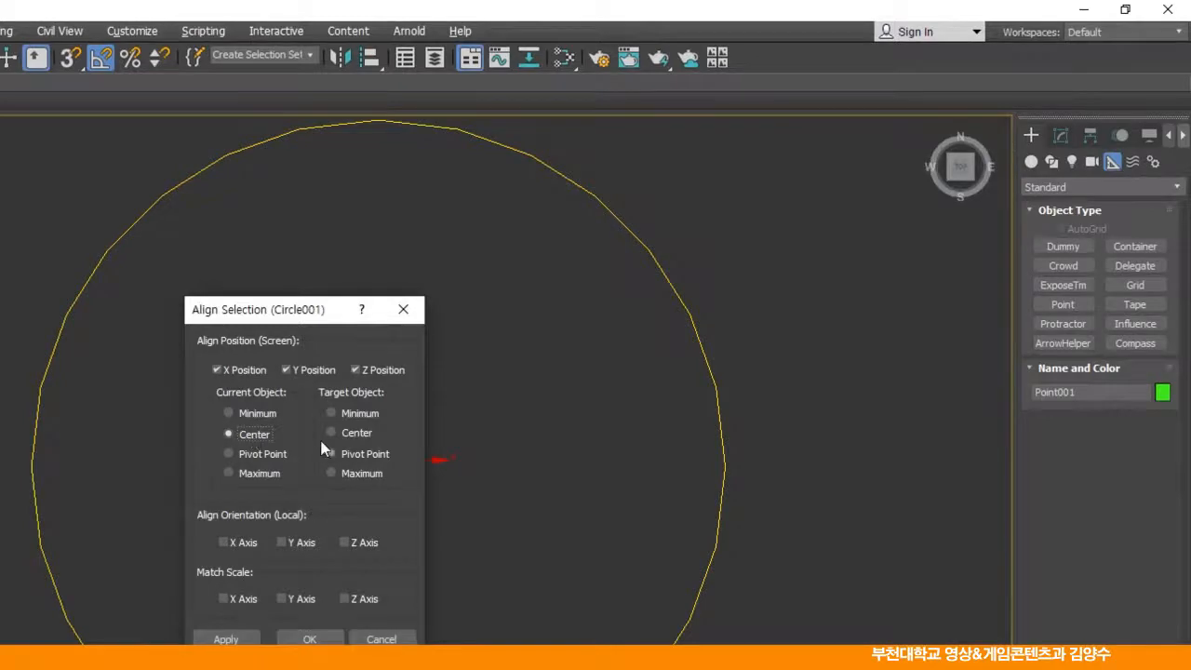
pyautogui.click(310, 639)
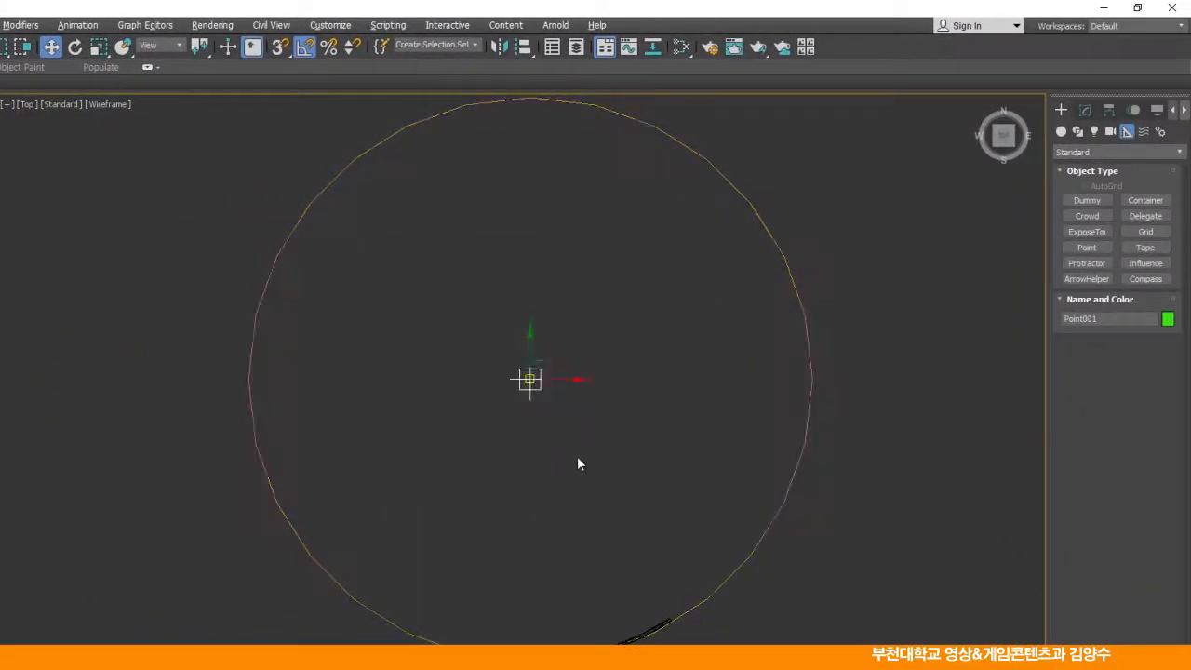
pyautogui.click(578, 462)
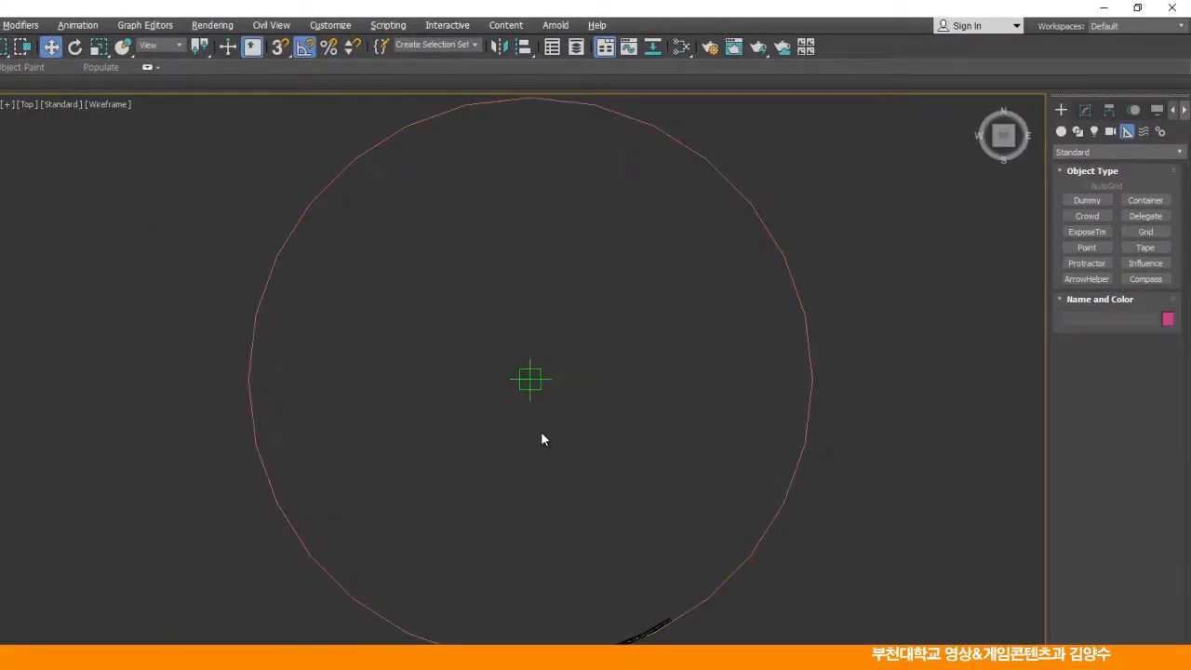
# Step: Examine the point helper's position relative to the circle and logo in the Left and Top views
pyautogui.hotkey('alt', 'w')
pyautogui.moveTo(183, 500); pyautogui.dragTo(270, 509, button='middle')
pyautogui.scroll(-6, 270, 509)
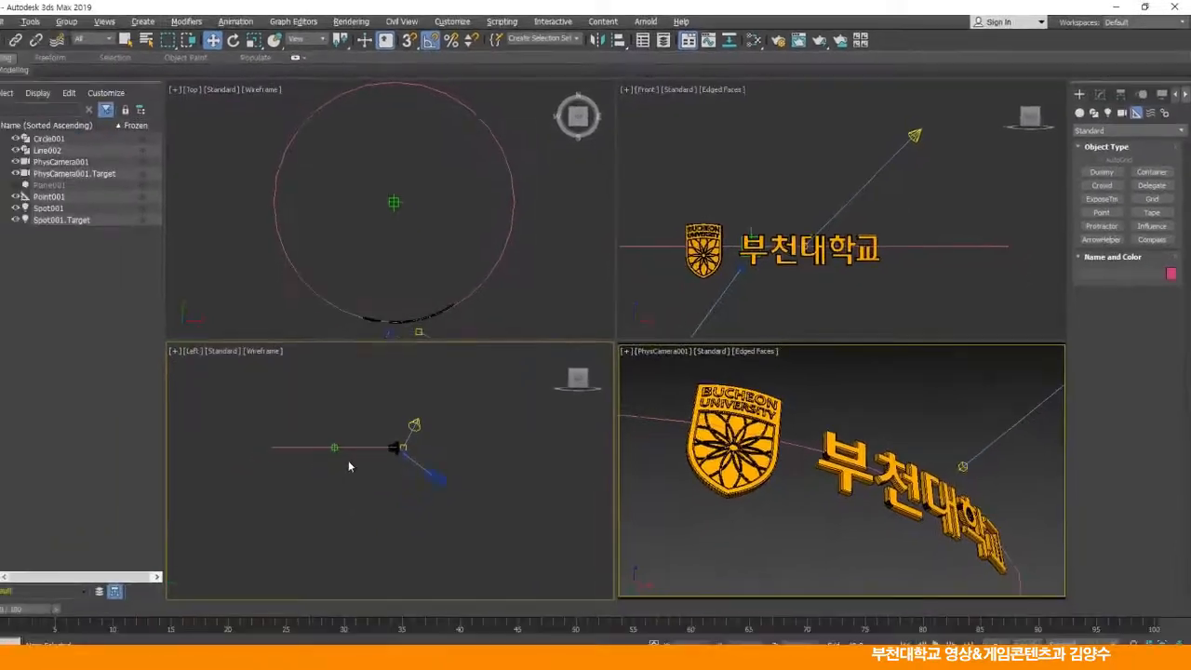
pyautogui.scroll(4, 213, 540)
pyautogui.moveTo(211, 540); pyautogui.dragTo(214, 538, button='middle')
pyautogui.moveTo(382, 445); pyautogui.dragTo(416, 466, button='middle')
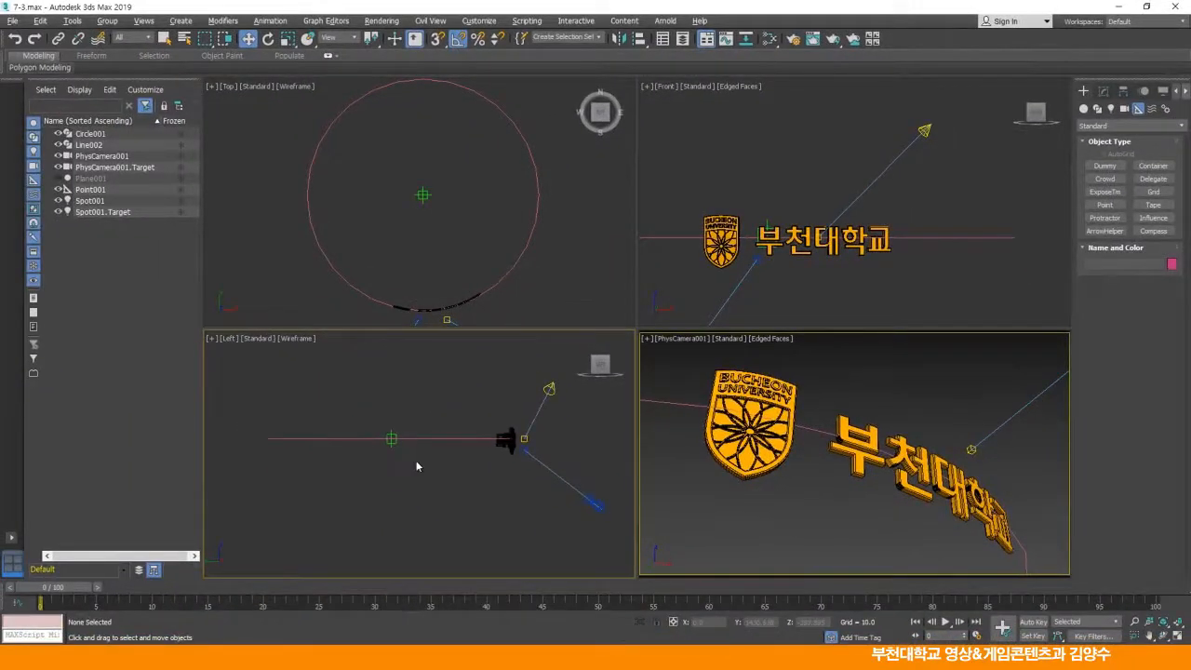
pyautogui.click(423, 195)
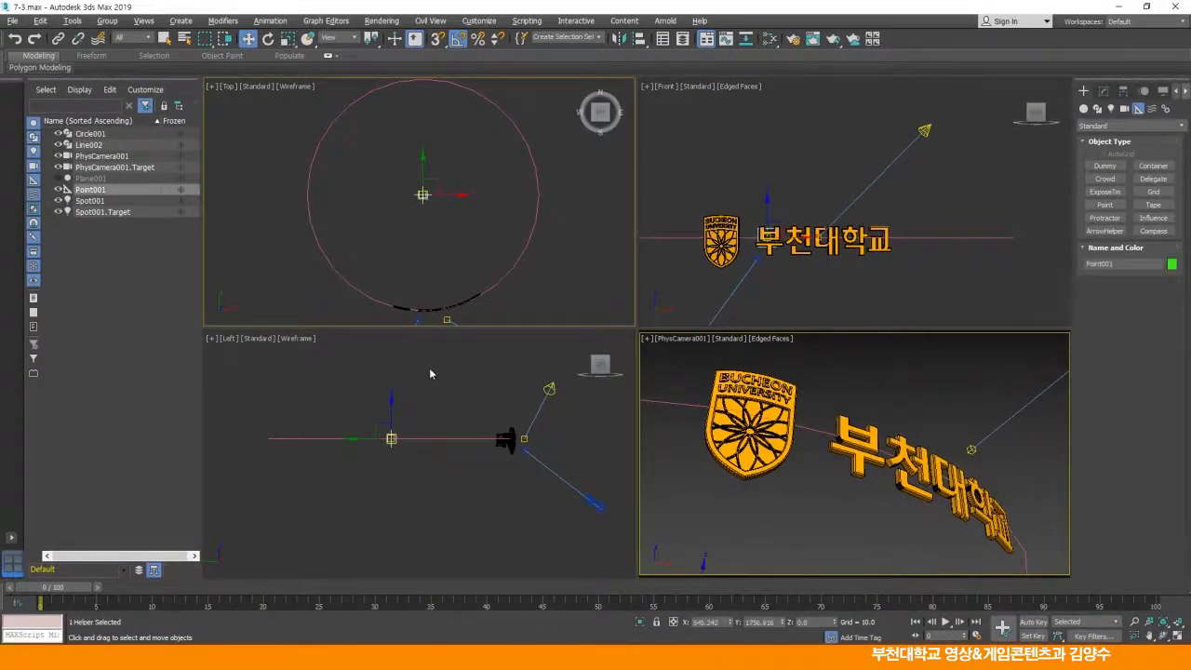
pyautogui.scroll(5, 423, 212)
pyautogui.scroll(-5, 421, 210)
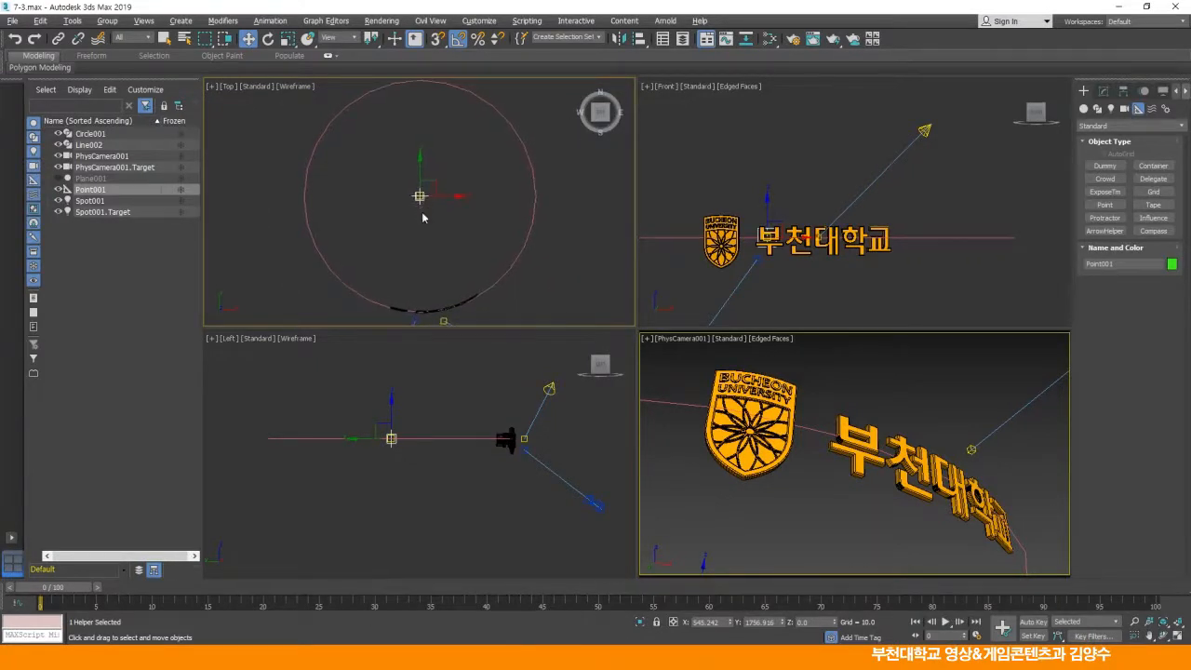
# Step: Link the curved logo text object to the point helper as its parent
pyautogui.hotkey('alt', 'w')
pyautogui.moveTo(627, 303); pyautogui.dragTo(626, 288, button='middle')
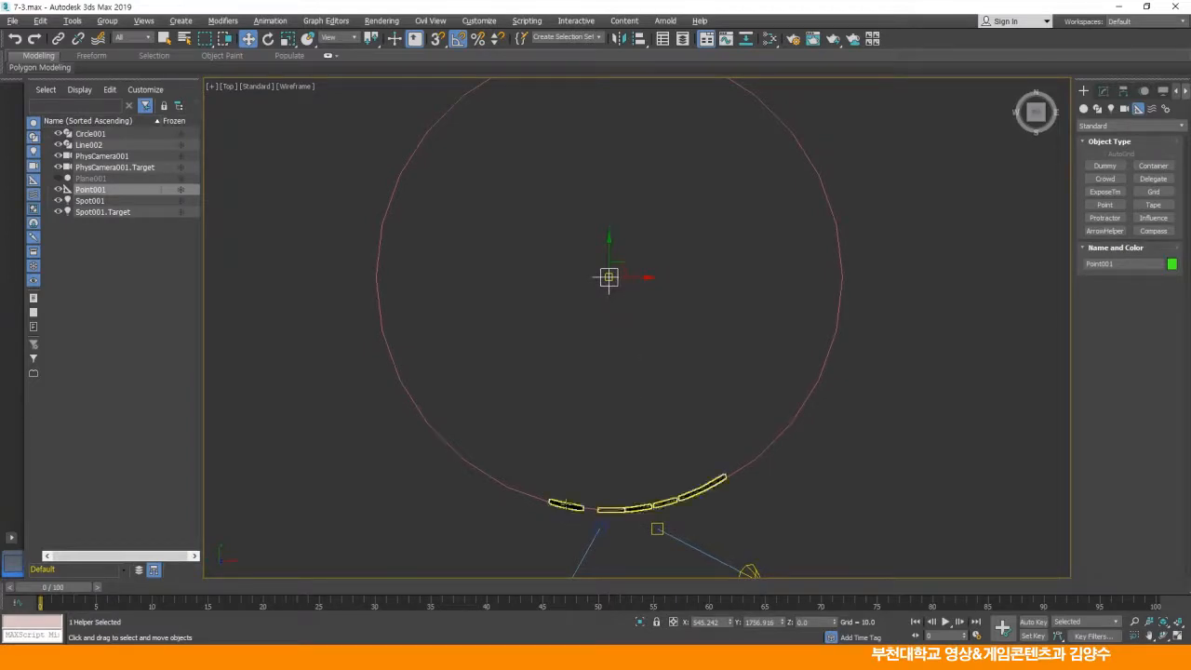
pyautogui.click(566, 504)
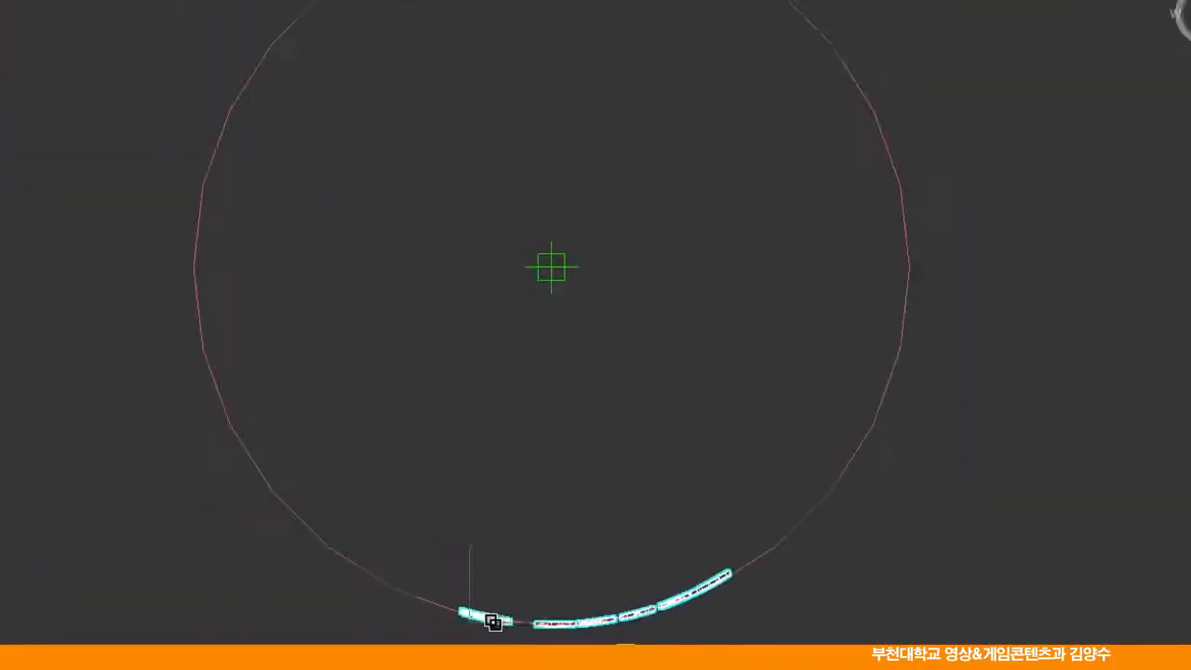
pyautogui.moveTo(495, 620); pyautogui.dragTo(484, 238)
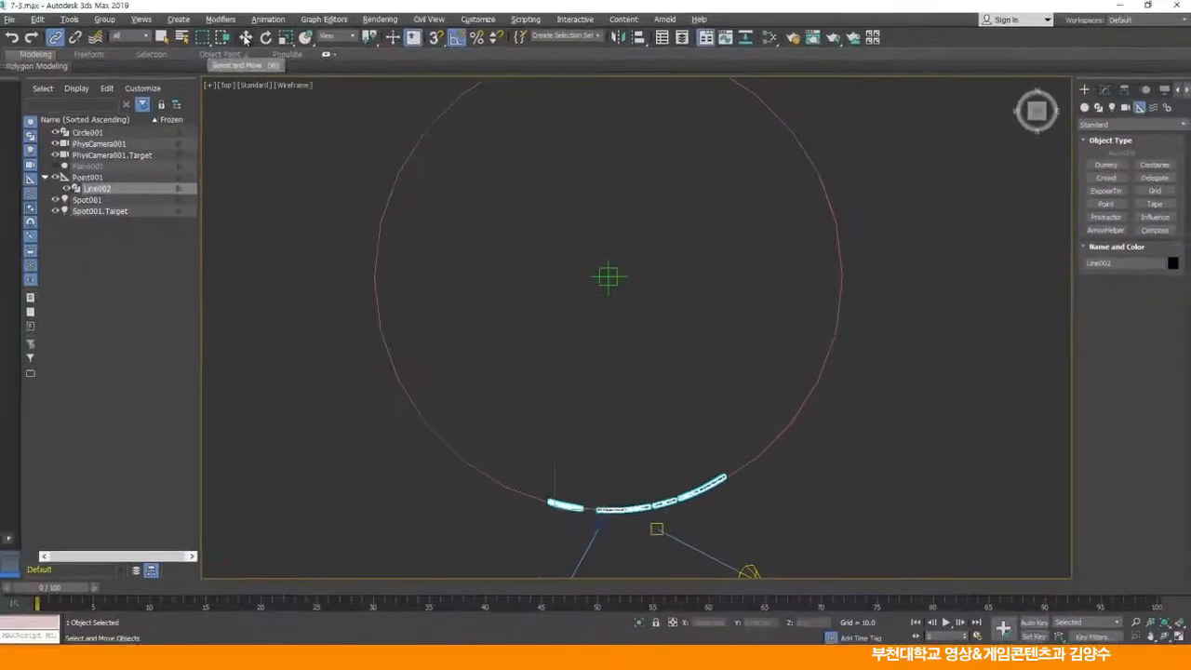
pyautogui.click(246, 38)
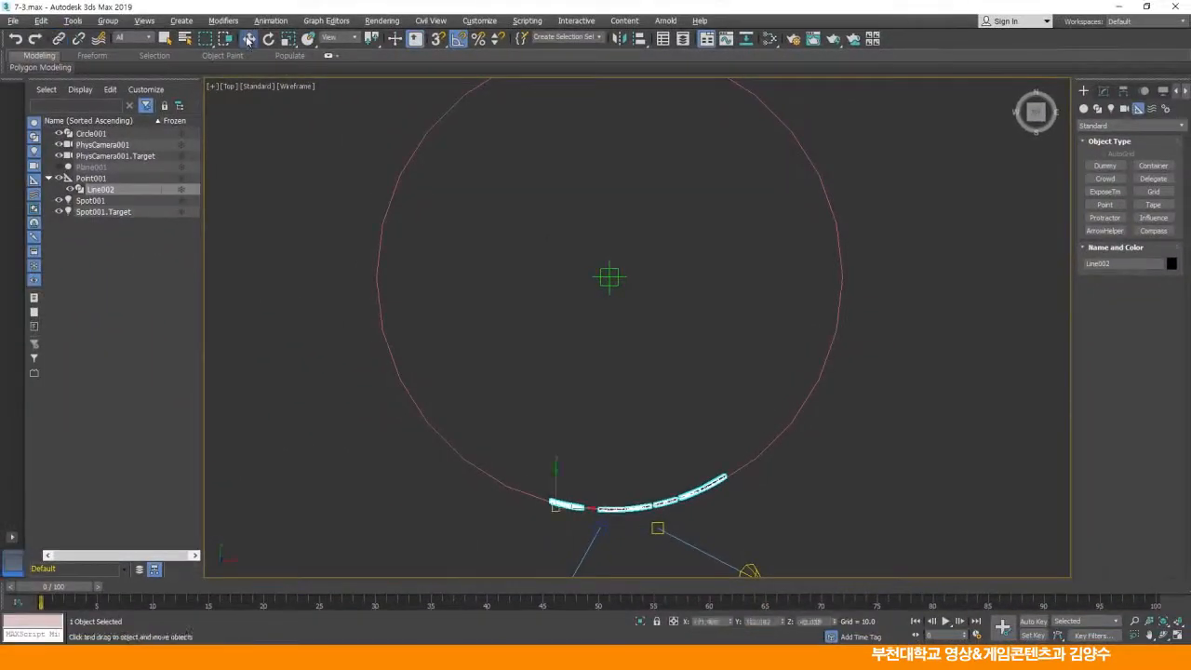
# Step: Hide the large circle guide spline in the Top view, keeping the point helper and logo text shown
pyautogui.click(615, 287)
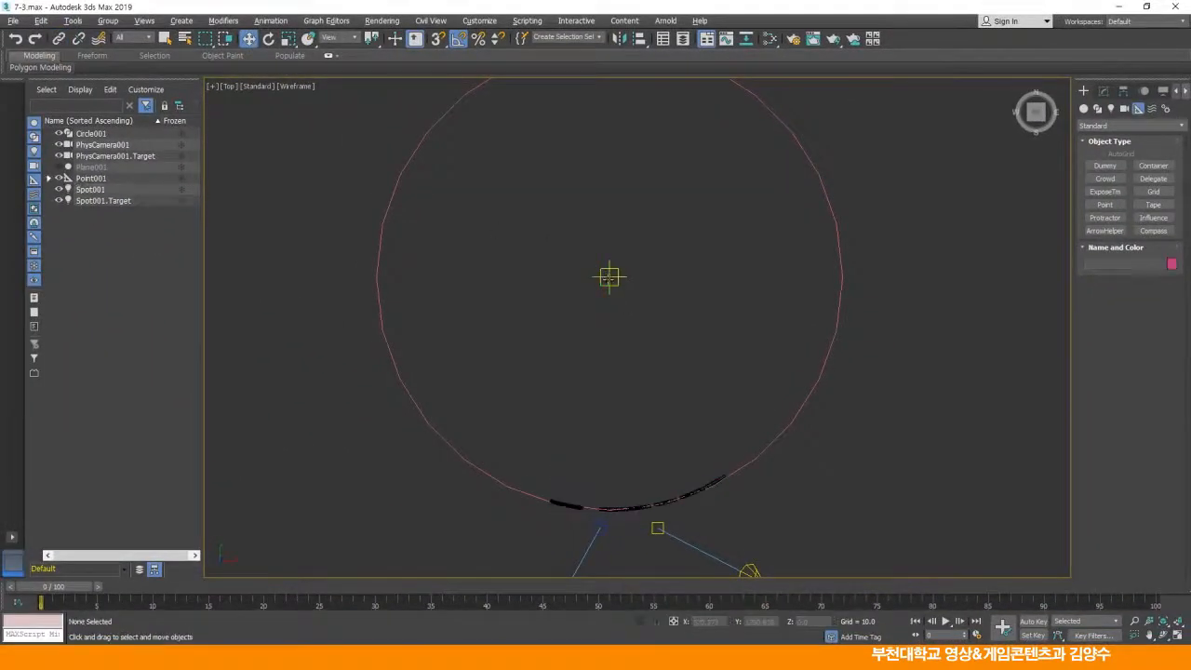
pyautogui.click(606, 291)
pyautogui.moveTo(621, 299); pyautogui.dragTo(619, 290, button='middle')
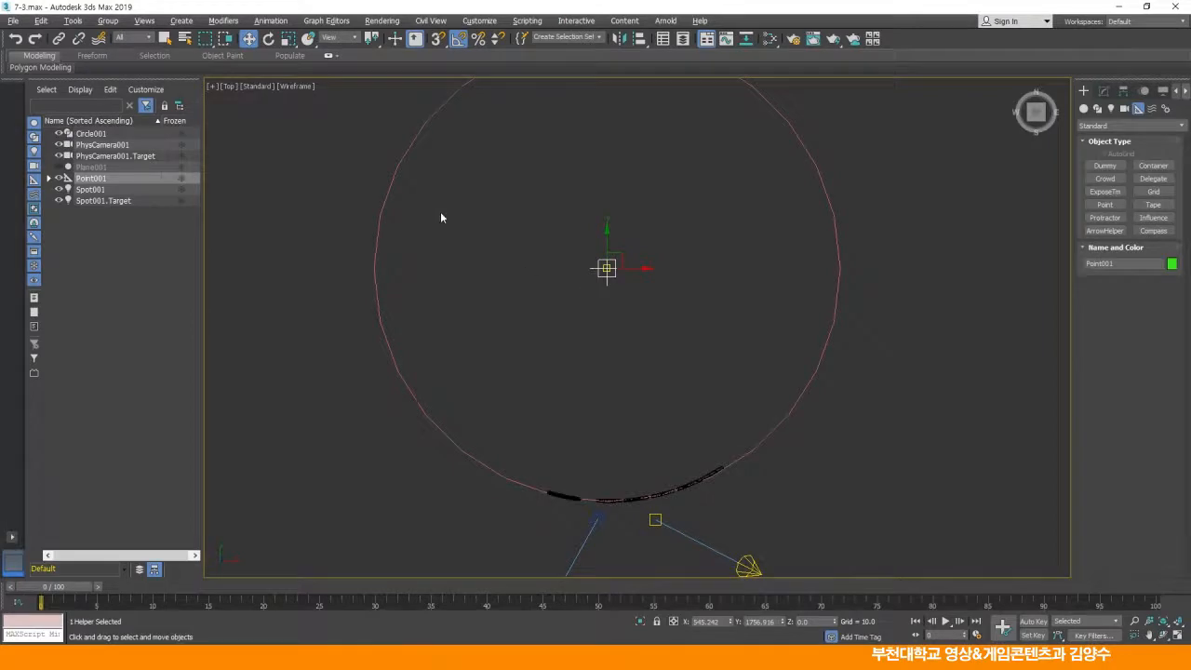
pyautogui.moveTo(330, 162); pyautogui.dragTo(415, 241)
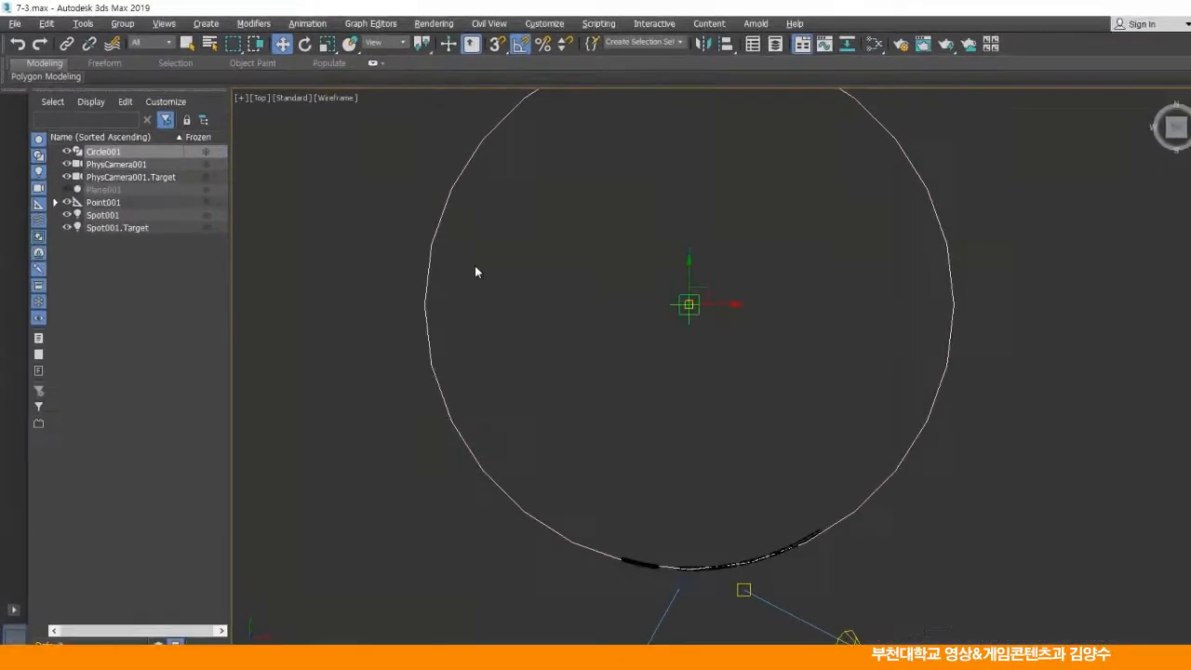
pyautogui.rightClick(419, 234)
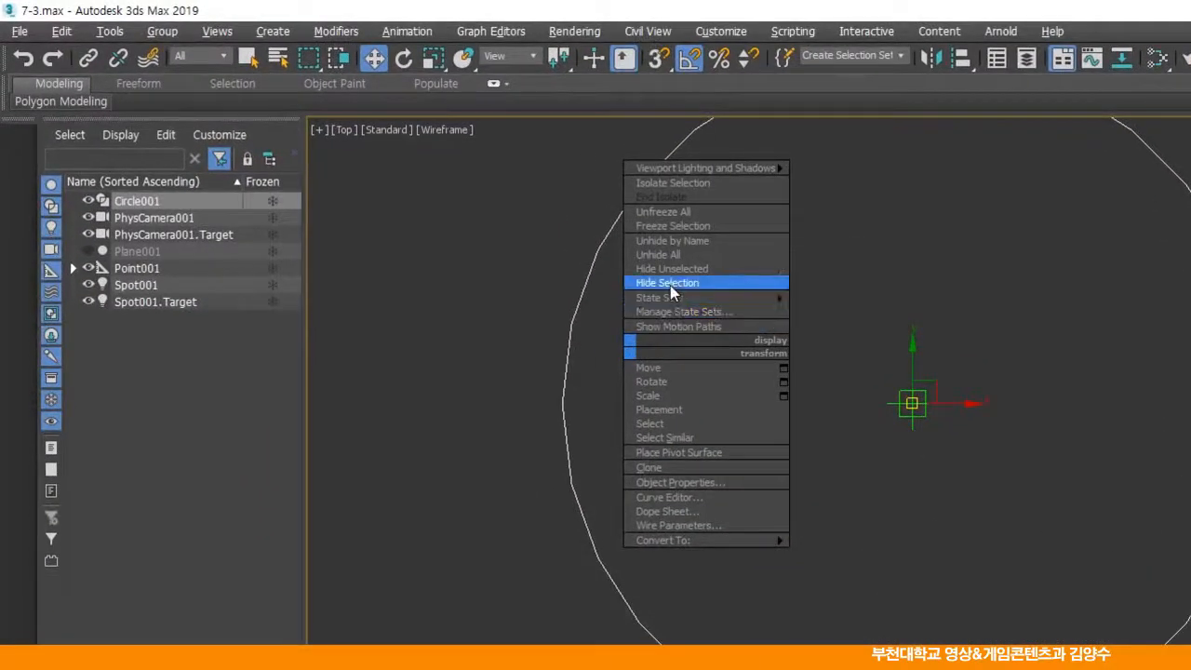
pyautogui.click(668, 282)
# Step: Select the point helper for rotation and turn on Auto Key with the timeline at frame 70
pyautogui.moveTo(539, 240); pyautogui.dragTo(643, 317)
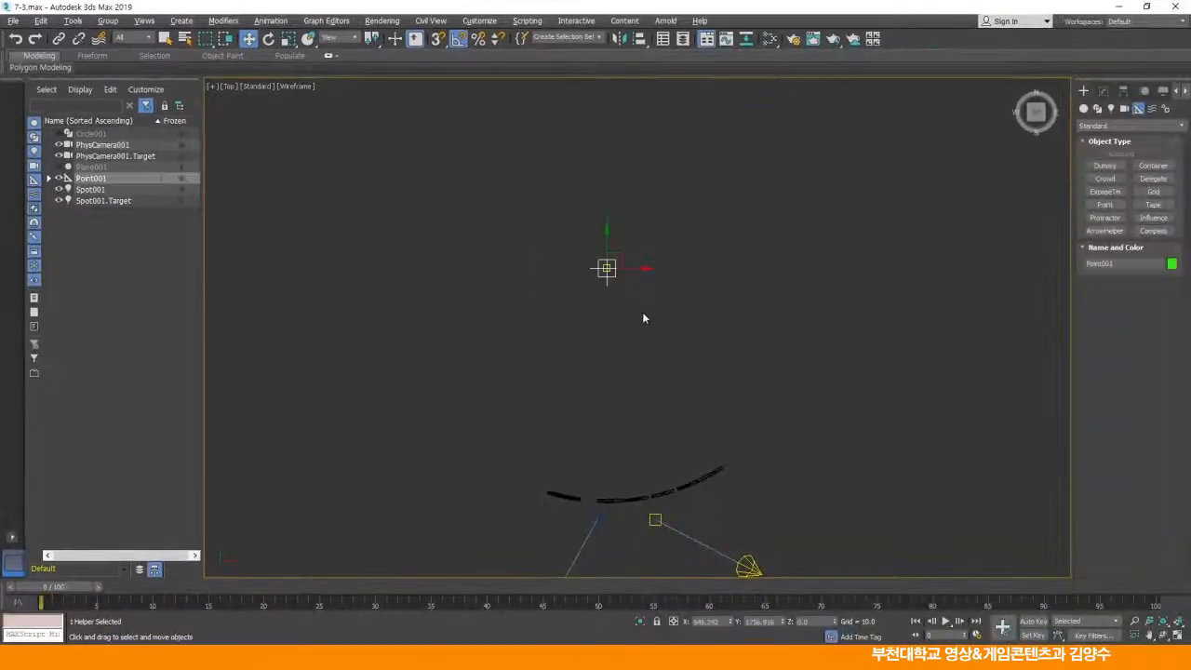
pyautogui.moveTo(622, 313); pyautogui.dragTo(630, 282, button='middle')
pyautogui.click(269, 38)
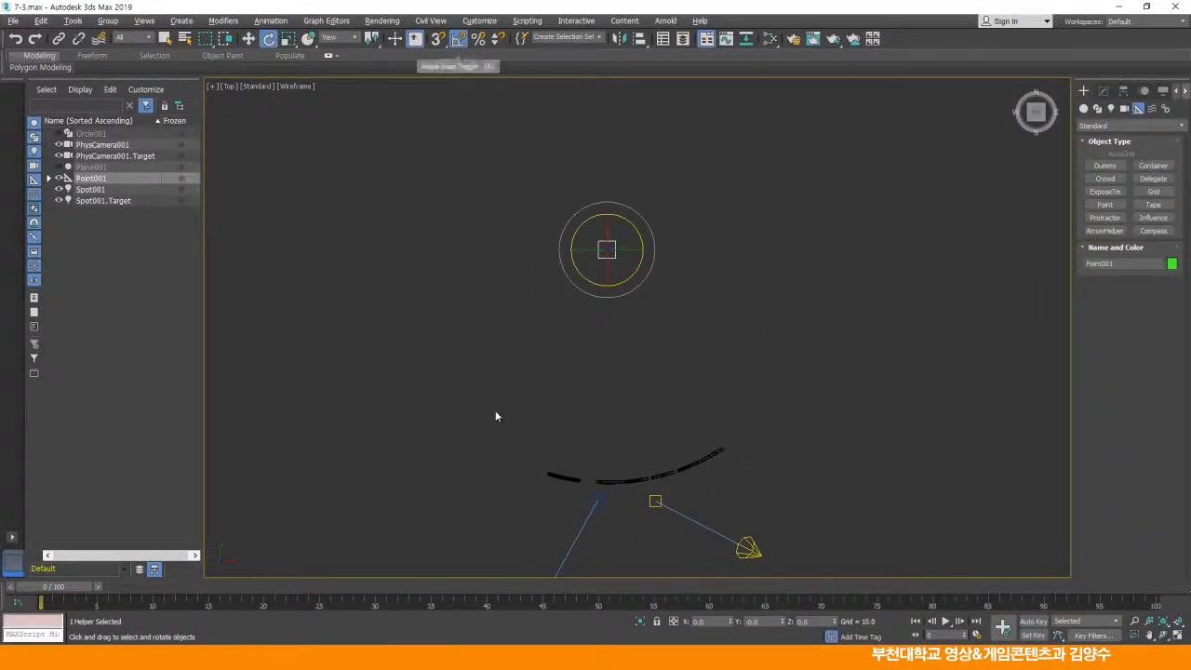
pyautogui.moveTo(75, 589); pyautogui.dragTo(839, 603)
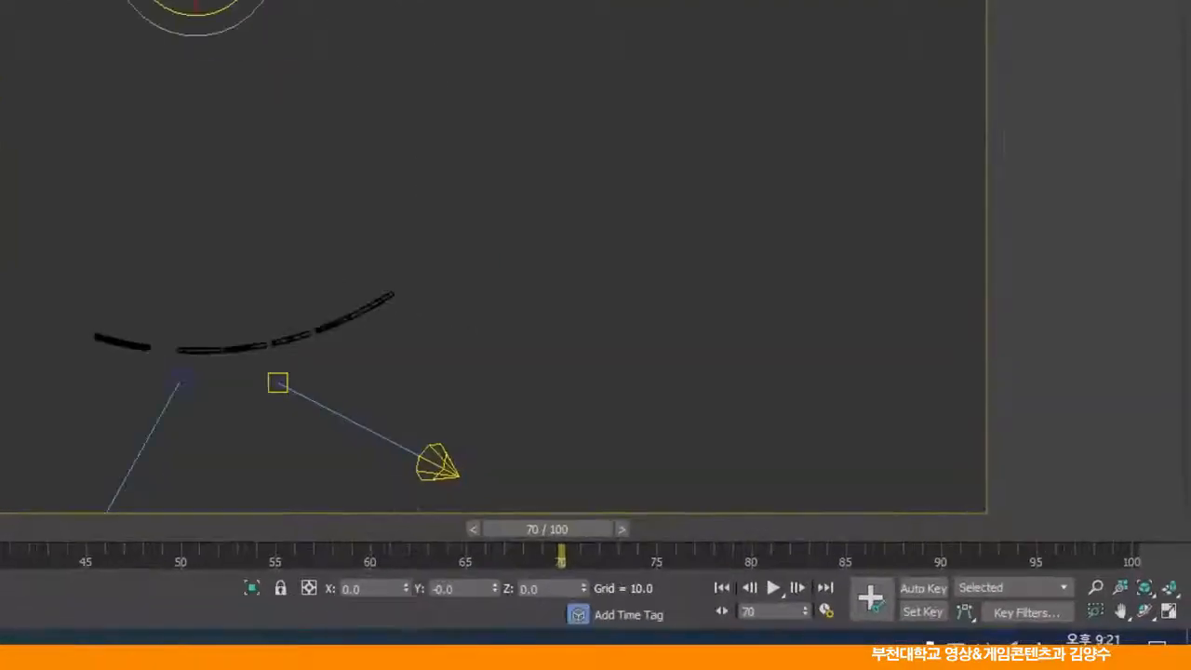
pyautogui.press('n')
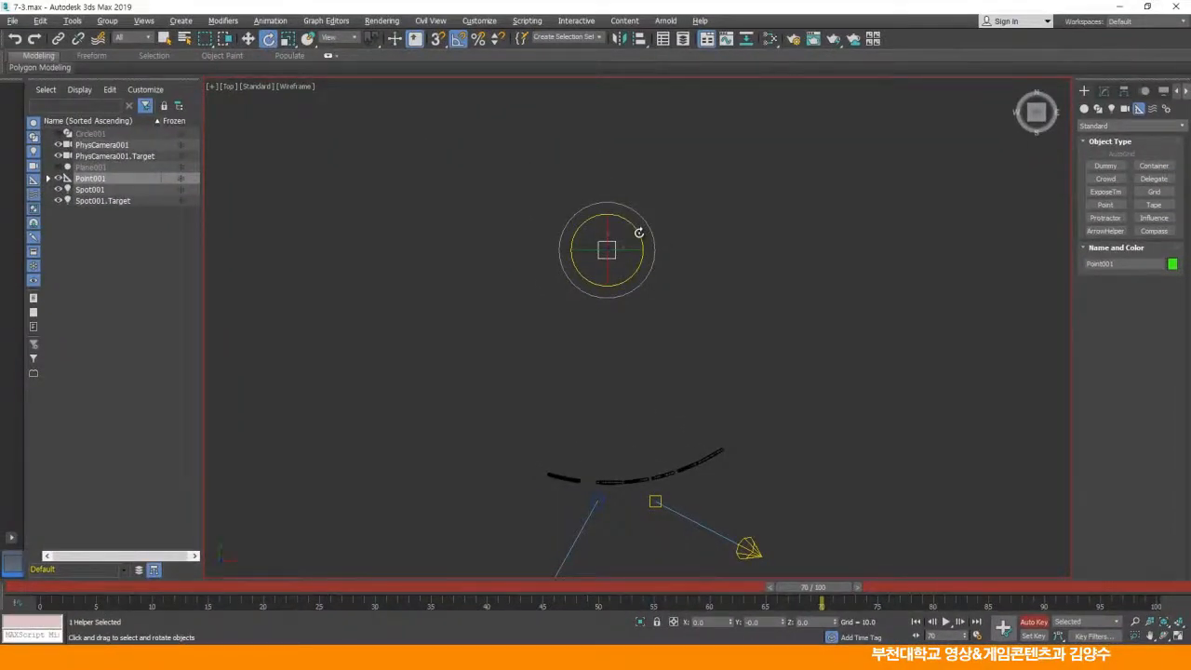
# Step: Show all four viewports and rotate the point helper 35 degrees about Z at frame 0
pyautogui.hotkey('alt', 'w')
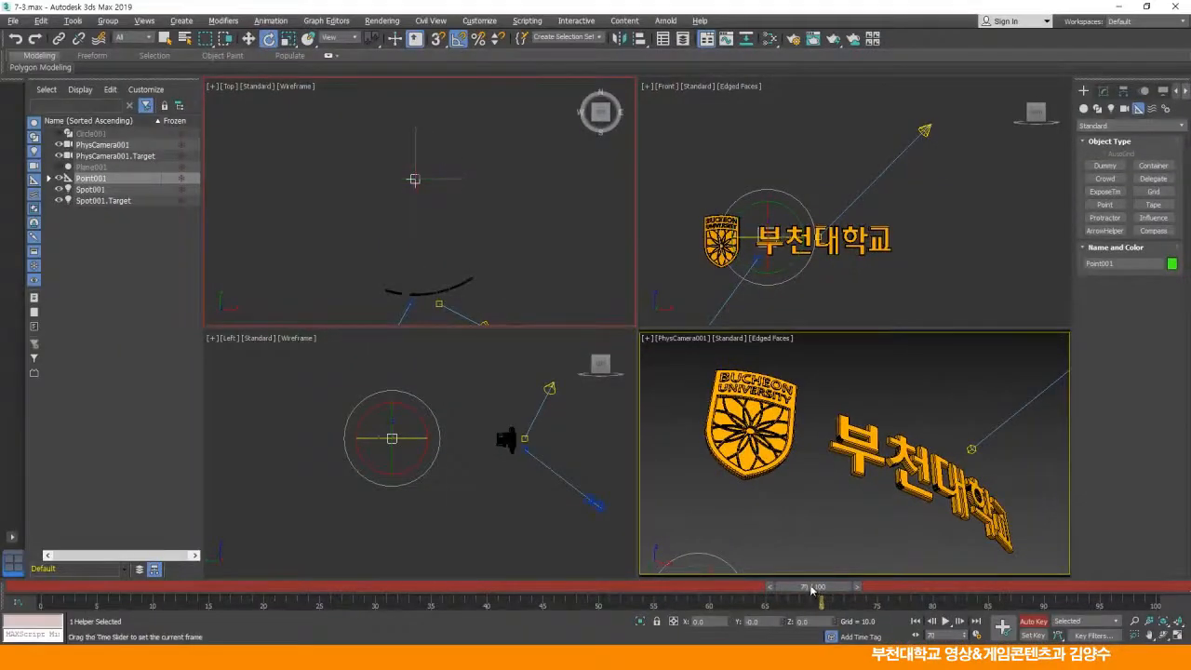
pyautogui.moveTo(819, 595); pyautogui.dragTo(56, 588)
pyautogui.moveTo(449, 167); pyautogui.dragTo(433, 144)
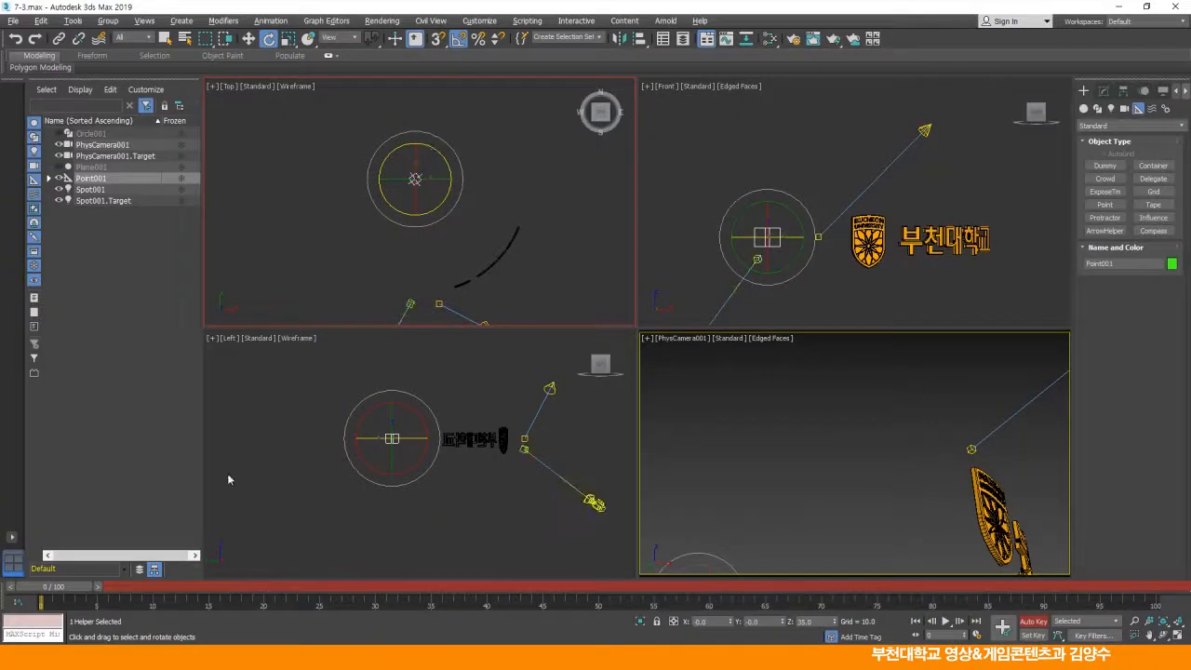
# Step: Rotate the point helper to 0 degrees about Z at frame 70 and turn off Auto Key
pyautogui.moveTo(71, 588); pyautogui.dragTo(829, 583)
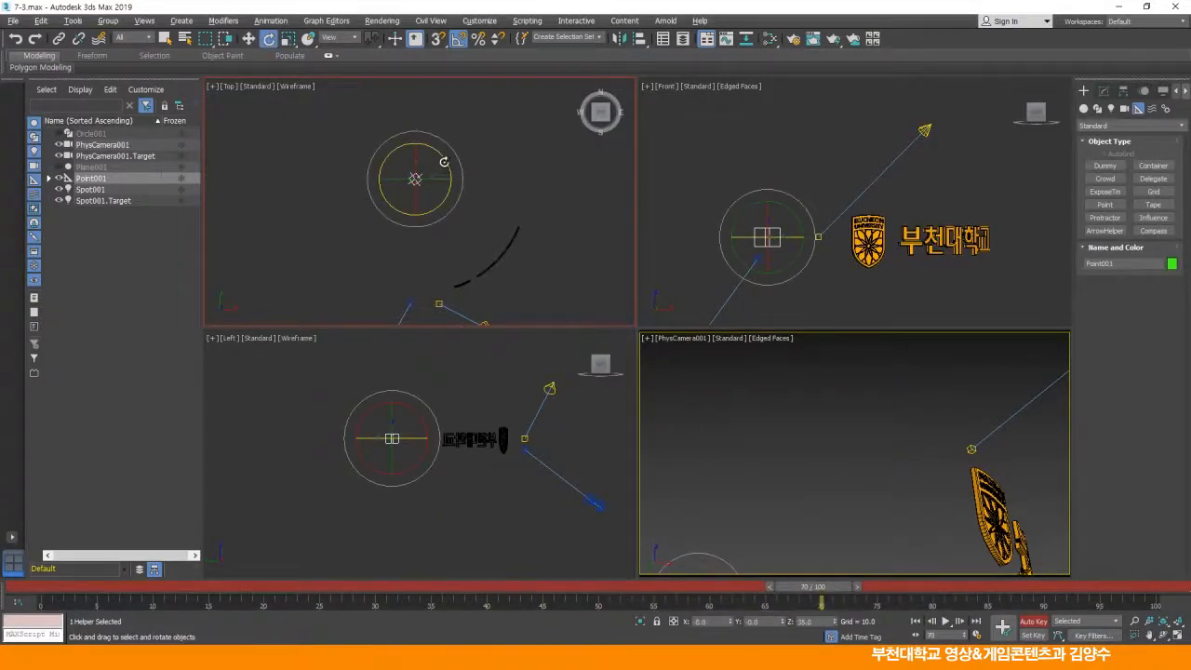
pyautogui.moveTo(444, 162); pyautogui.dragTo(441, 197)
pyautogui.click(1027, 621)
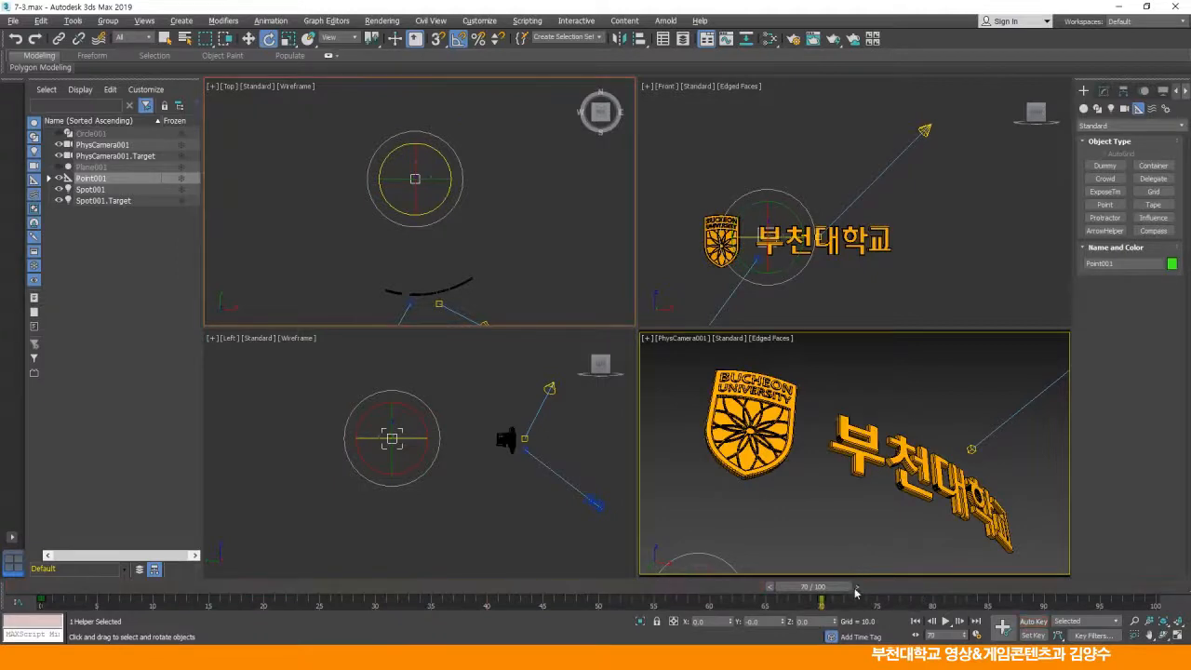
# Step: Scrub the timeline to preview the helper's rotation of the logo, and clear the selection
pyautogui.moveTo(812, 586); pyautogui.dragTo(829, 621)
pyautogui.press('e')
pyautogui.press('w')
pyautogui.click(340, 255)
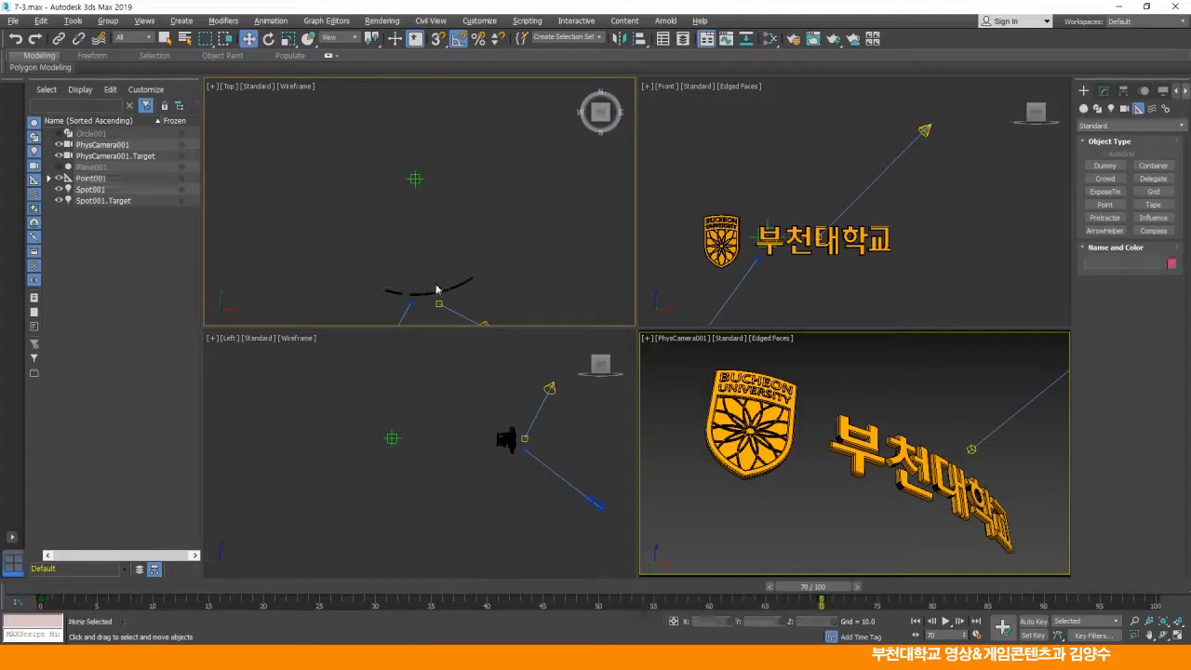
# Step: Test-render the PhysCamera001 view at frame 70 and close the rendered image
pyautogui.moveTo(540, 287); pyautogui.dragTo(530, 239, button='middle')
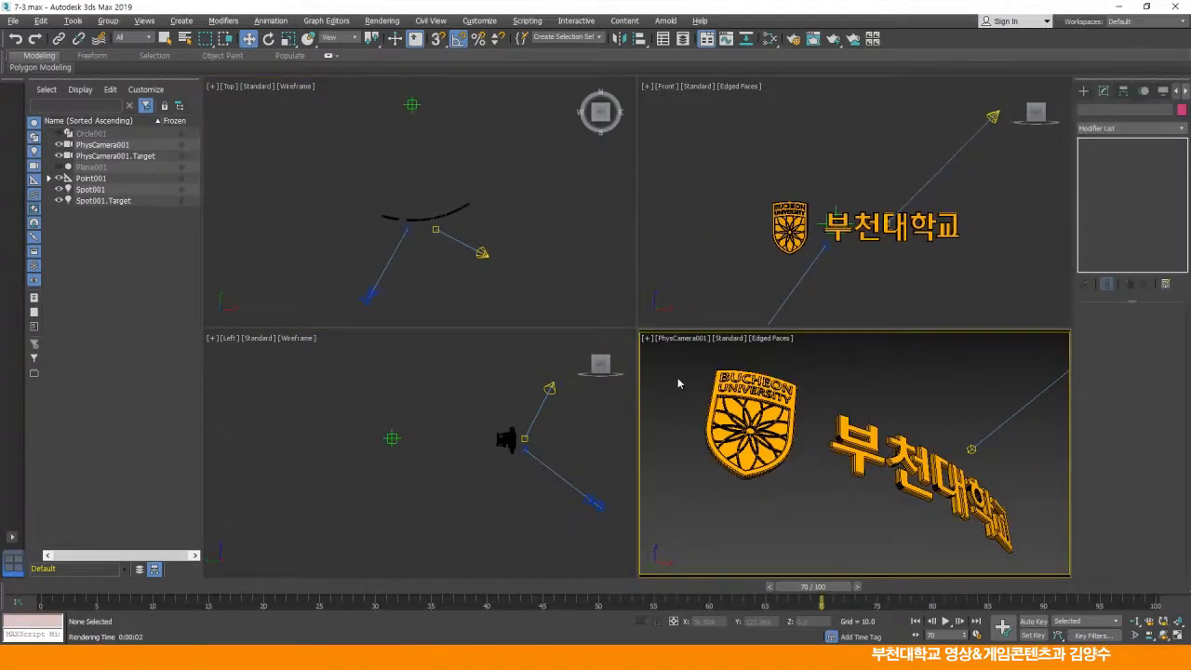
pyautogui.click(793, 39)
pyautogui.click(476, 166)
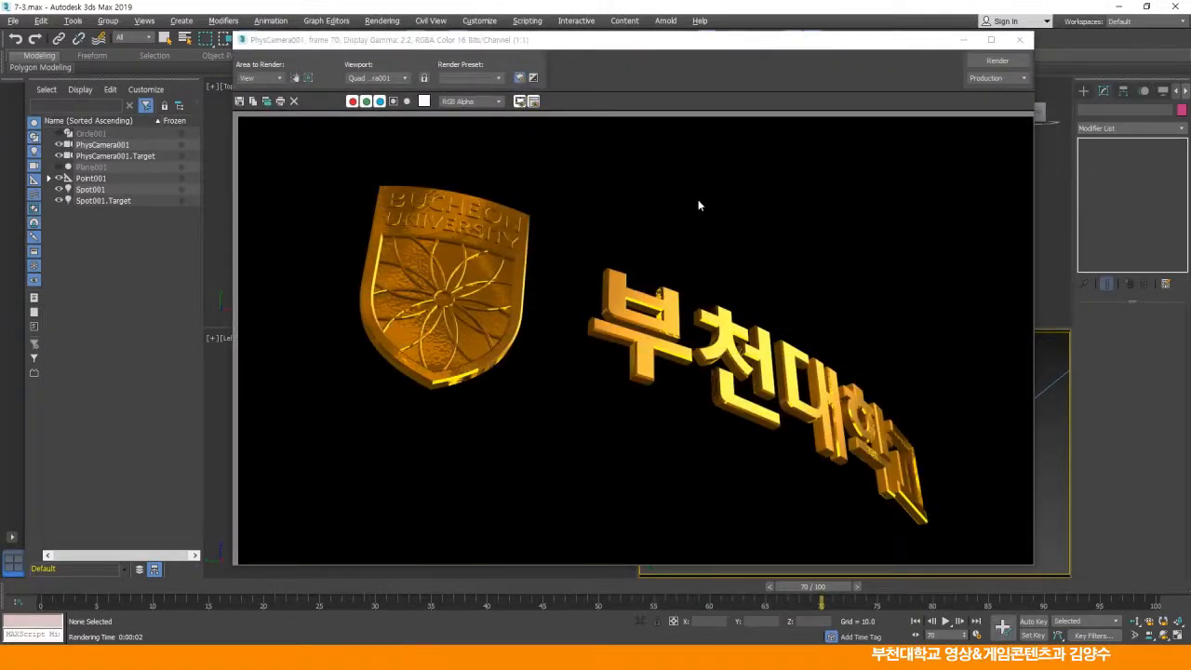
pyautogui.click(1019, 39)
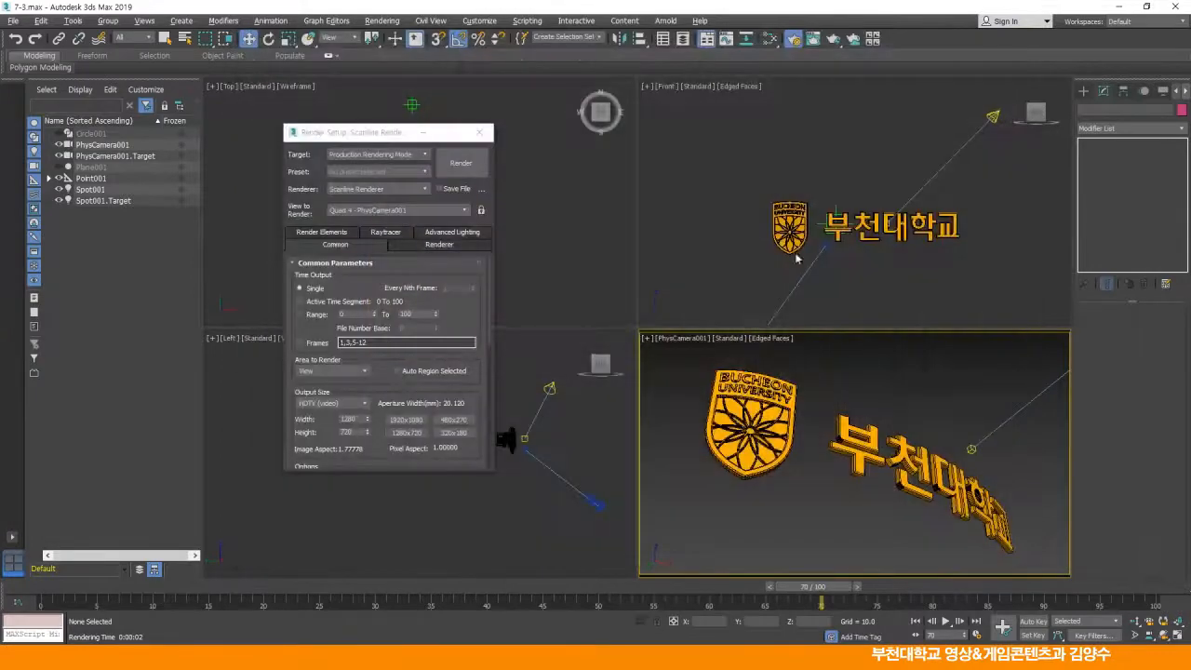
# Step: Set the render time output to Active Time Segment, 0 to 100, with saving to file enabled
pyautogui.click(795, 40)
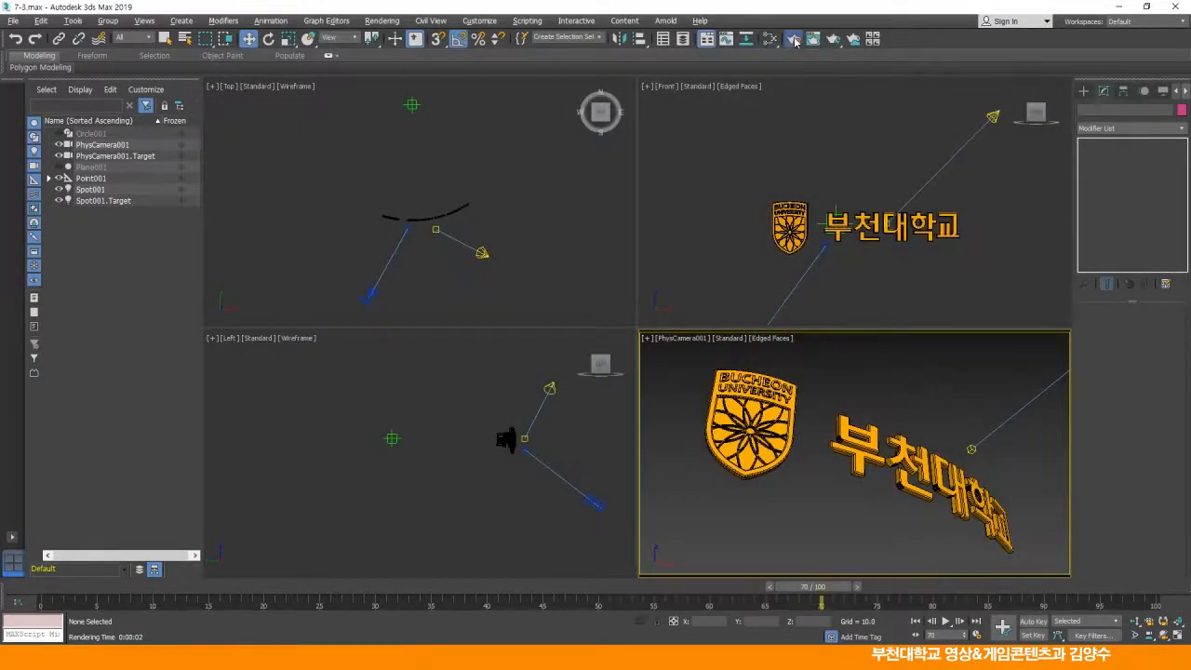
pyautogui.click(793, 40)
pyautogui.click(865, 480)
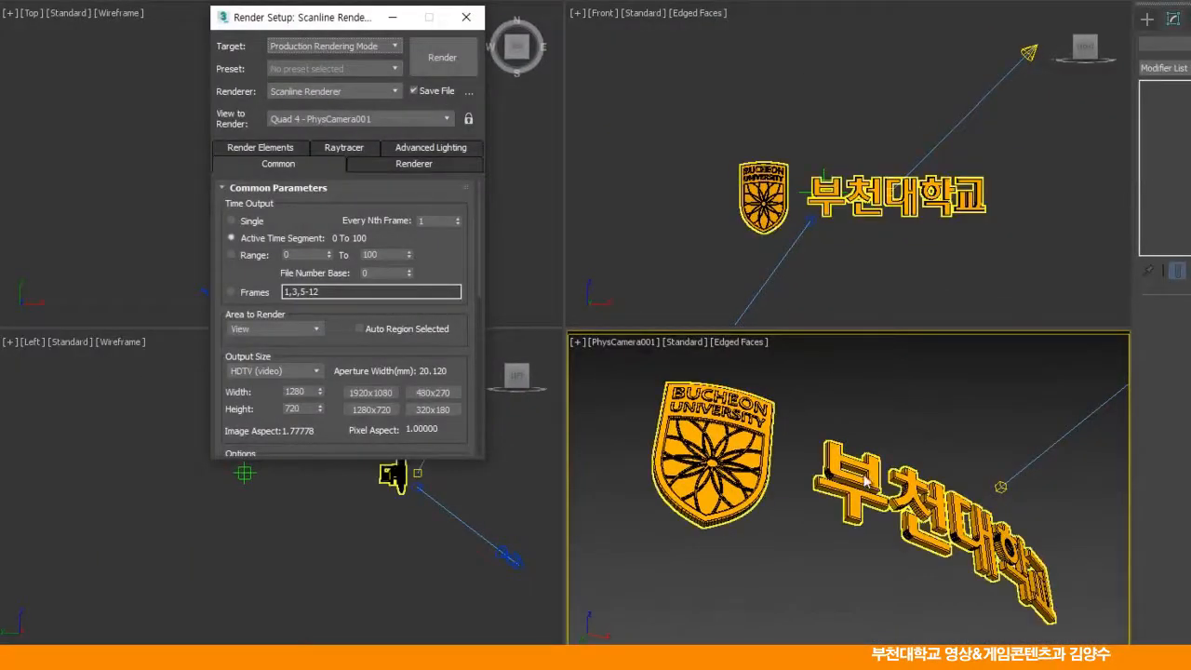
pyautogui.click(526, 244)
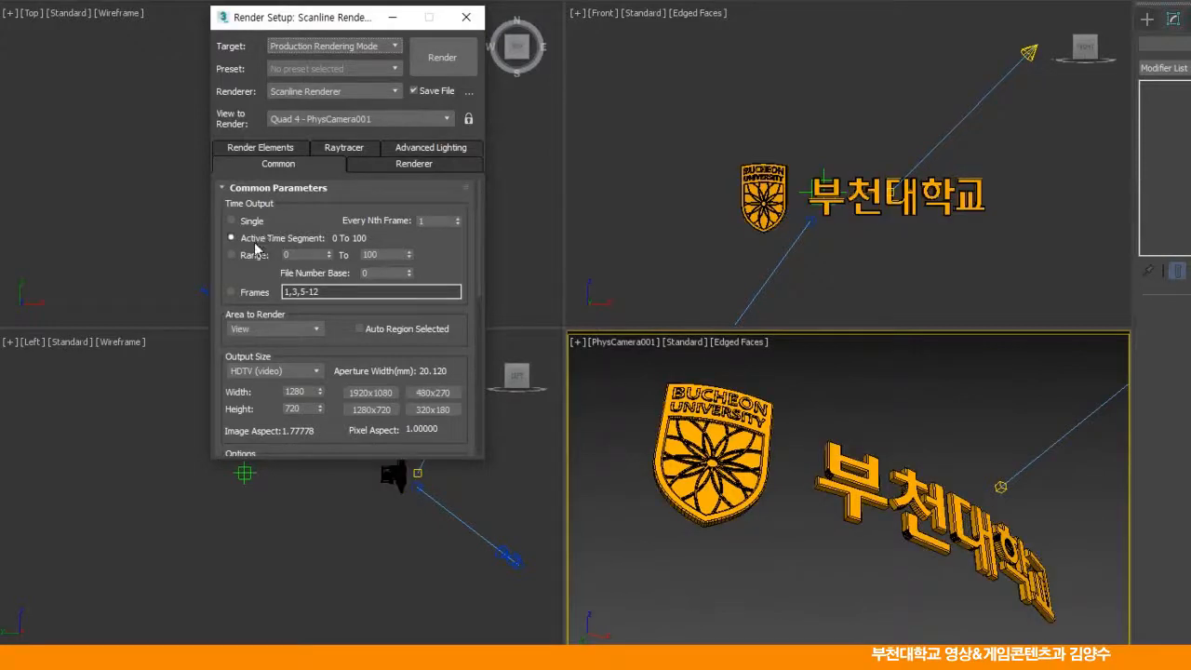
pyautogui.moveTo(453, 267); pyautogui.dragTo(457, 123)
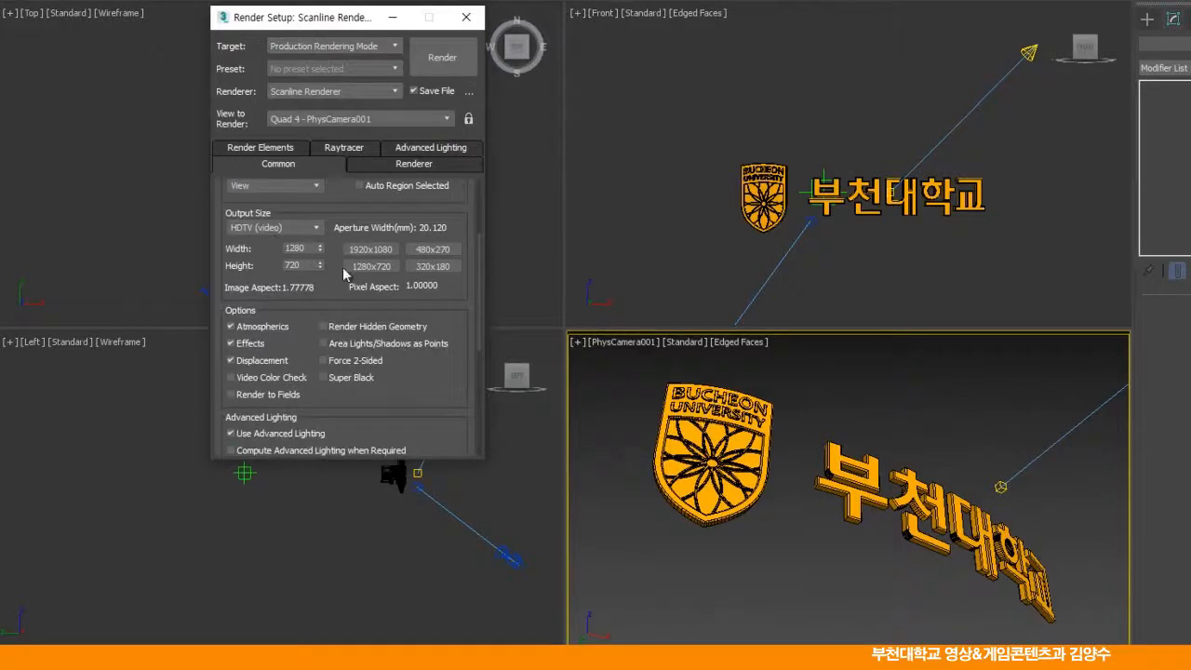
pyautogui.moveTo(450, 391); pyautogui.dragTo(452, 213)
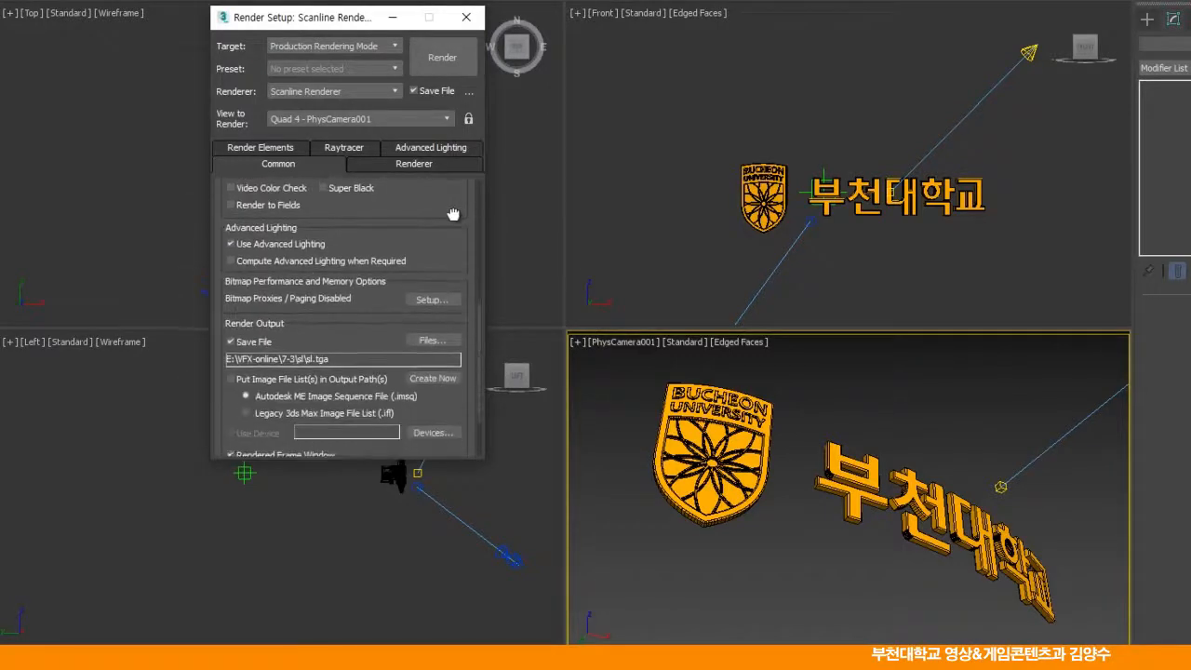
# Step: Choose a new render output location by creating and opening a folder named 7-3sc in VFX-online
pyautogui.click(432, 339)
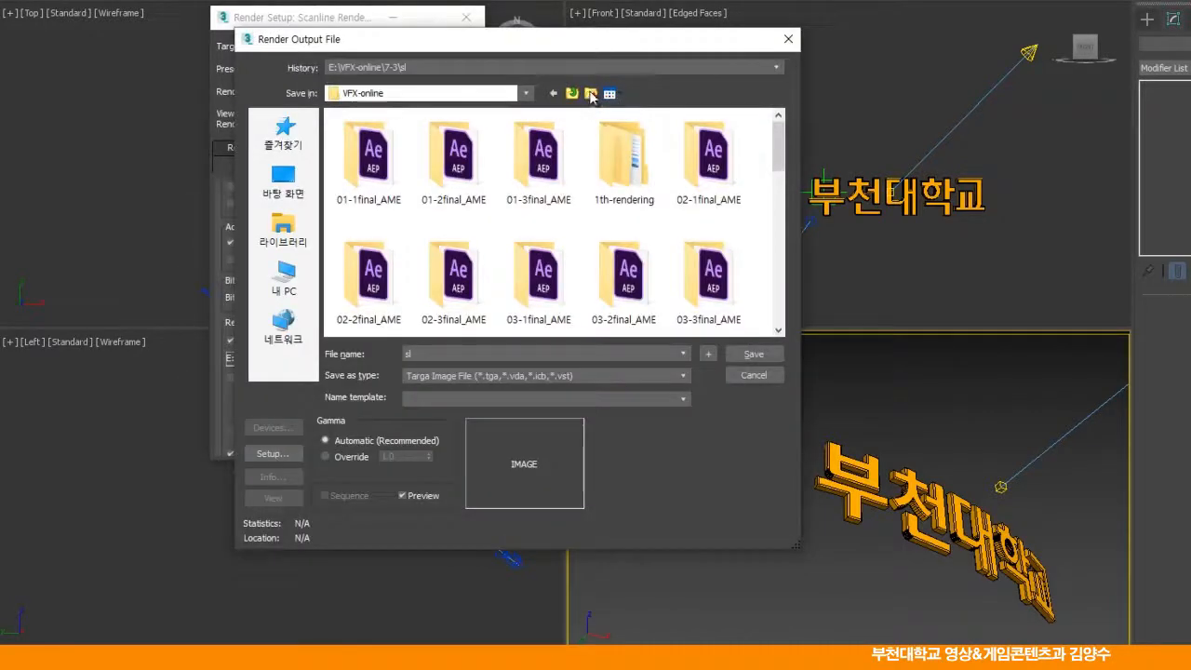
pyautogui.click(590, 93)
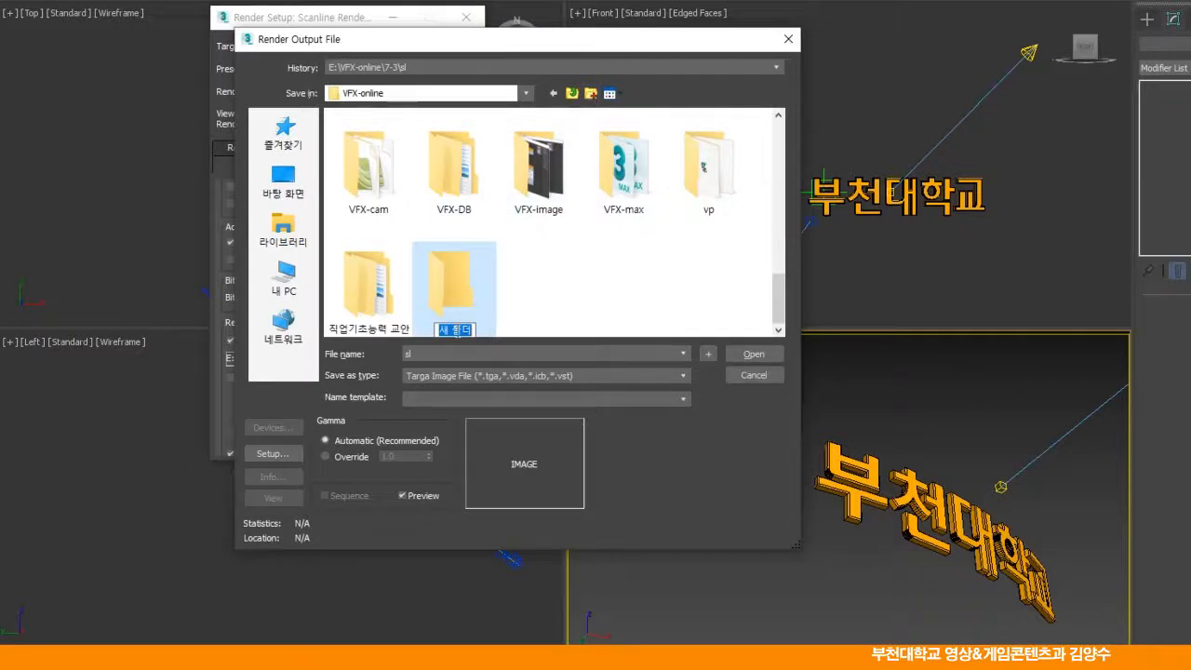
pyautogui.write('7-3sc')
pyautogui.doubleClick(454, 285)
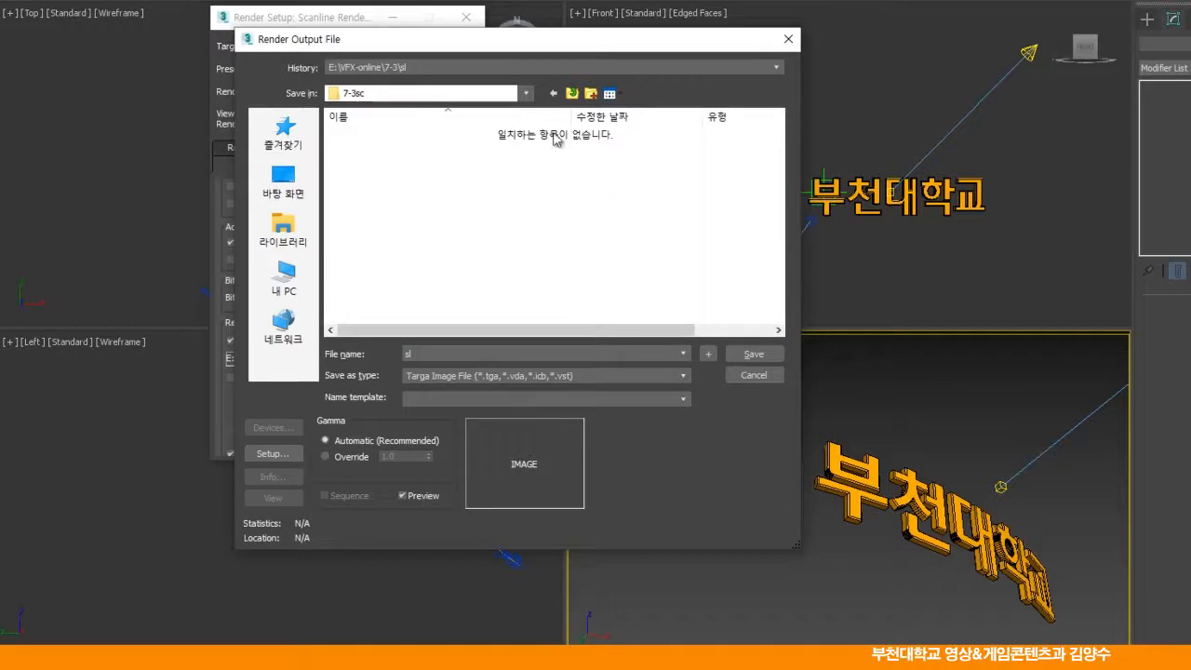
# Step: Create a subfolder named sl inside 7-3sc and open it
pyautogui.click(590, 93)
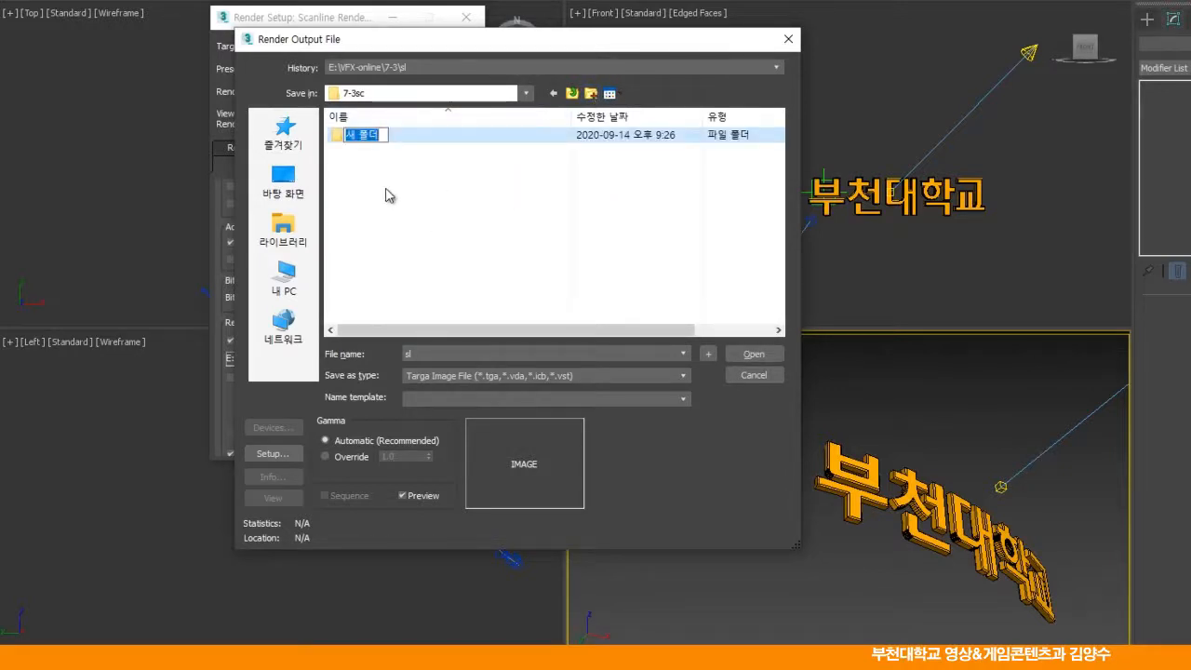
pyautogui.write('sl')
pyautogui.press('Return')
pyautogui.doubleClick(346, 136)
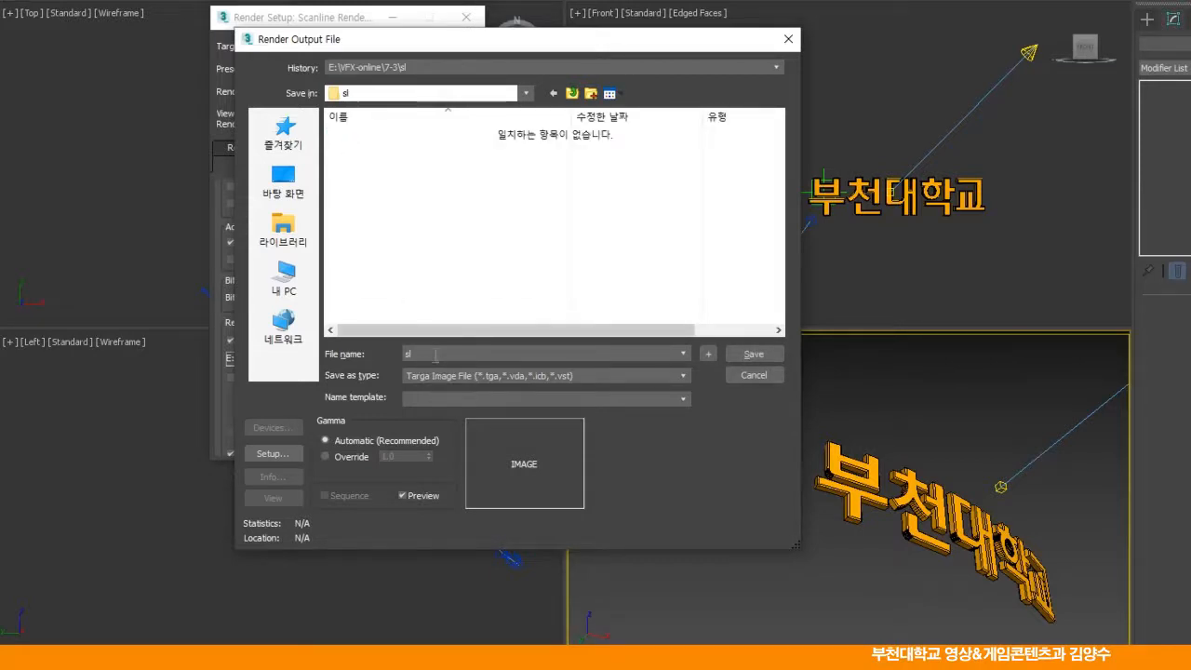
# Step: Set the render output to a Targa Image File named sl in the sl folder
pyautogui.click(651, 376)
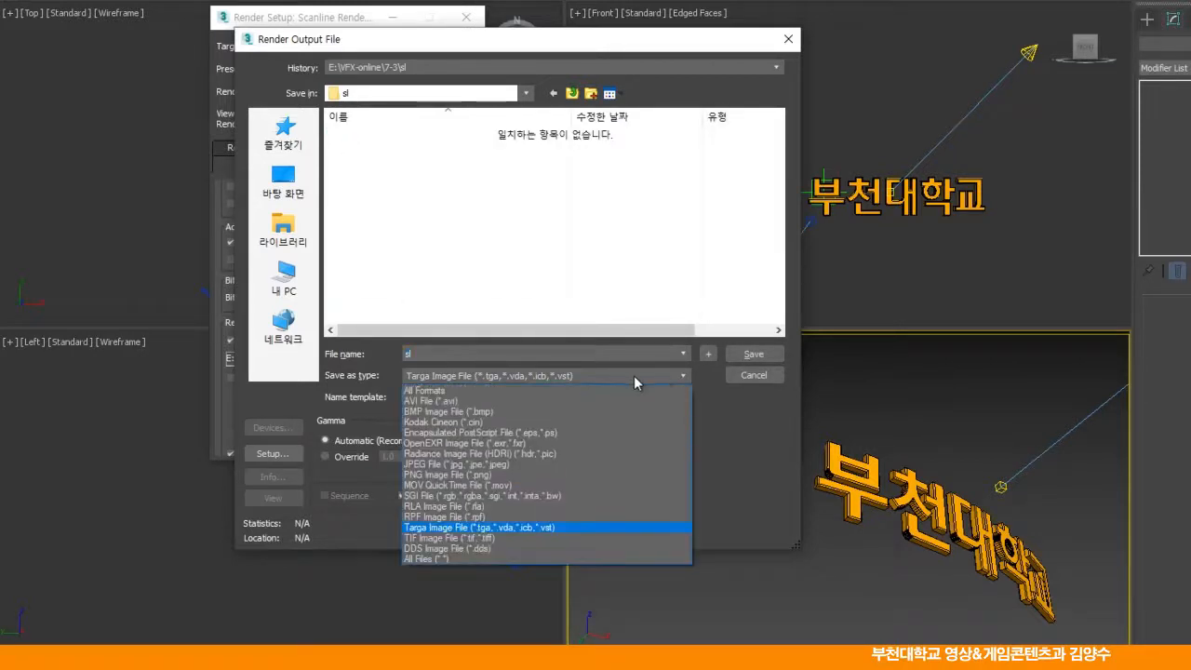
pyautogui.click(465, 528)
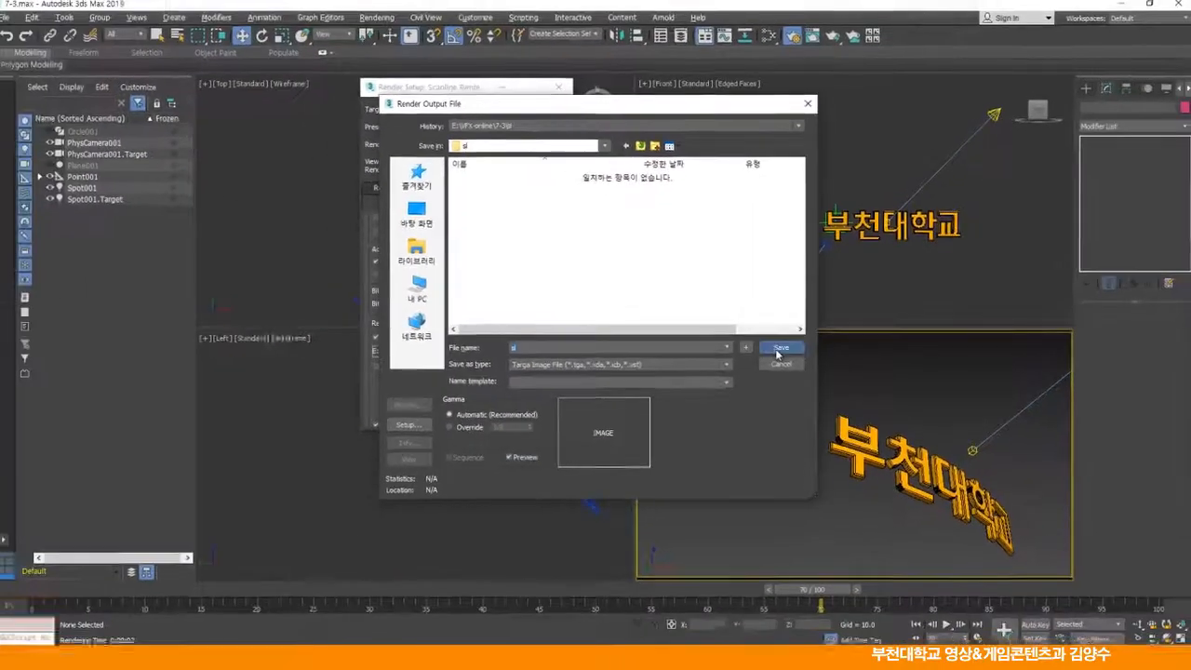
pyautogui.click(754, 353)
# Step: Render the full animation sequence from PhysCamera001 and close the render windows
pyautogui.click(543, 120)
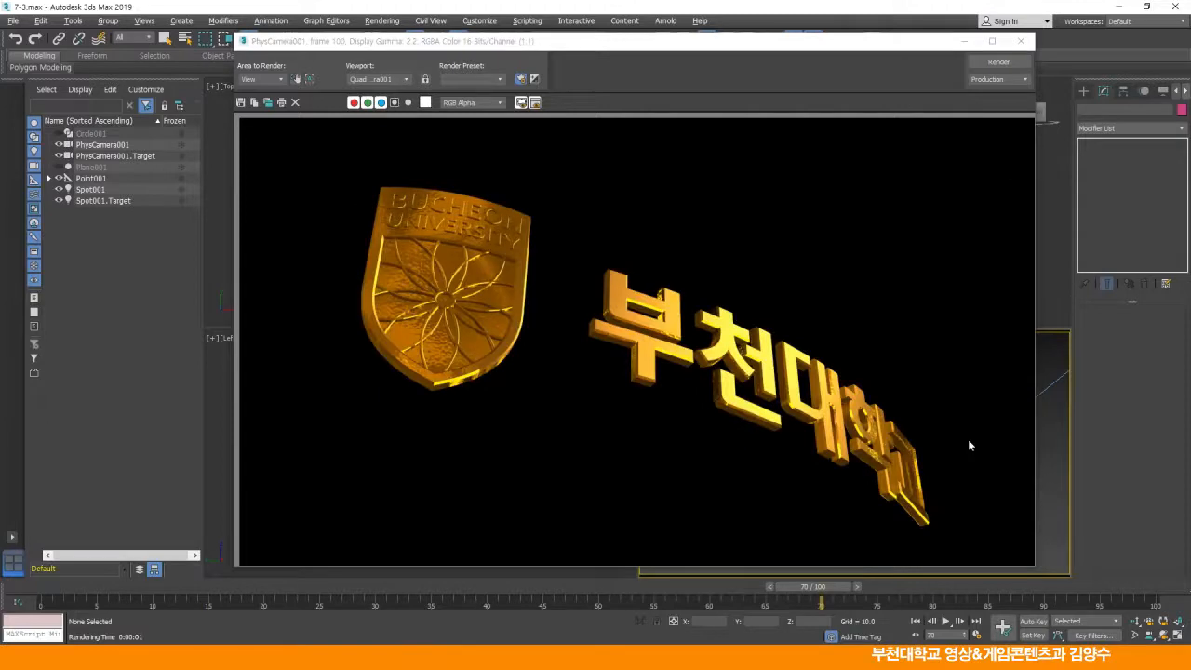
pyautogui.click(1020, 41)
pyautogui.click(560, 89)
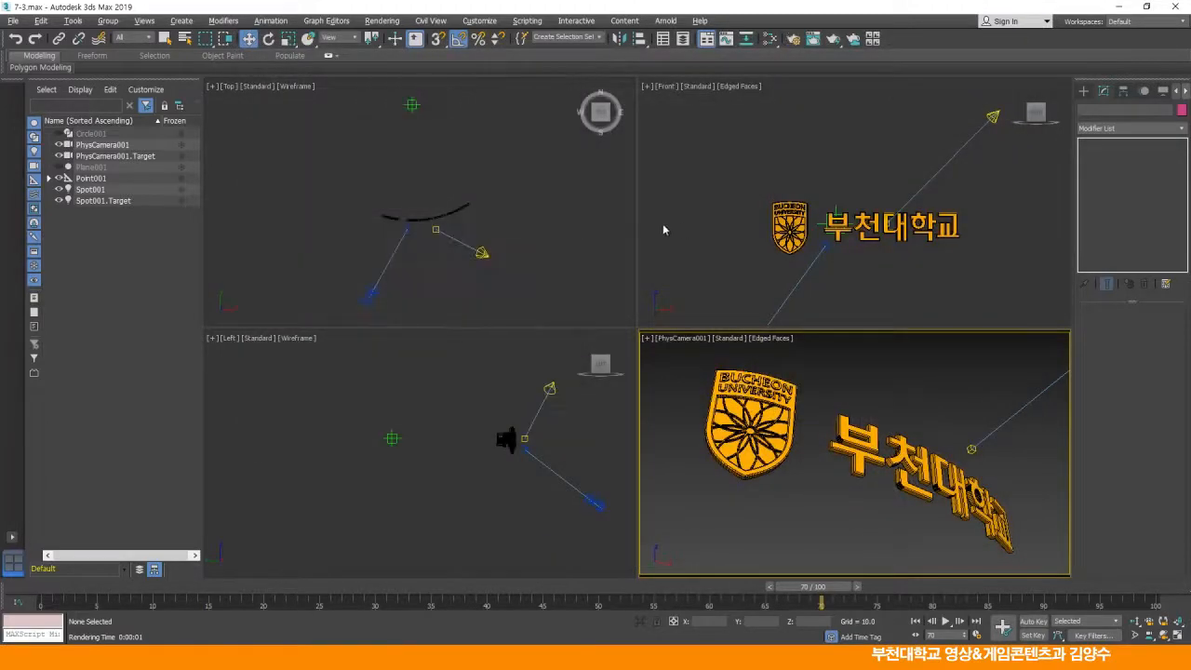
# Step: Create an SDeflector about 1440 units in diameter around the curved logo in the Top view
pyautogui.click(526, 249)
pyautogui.moveTo(437, 246); pyautogui.dragTo(462, 240, button='middle')
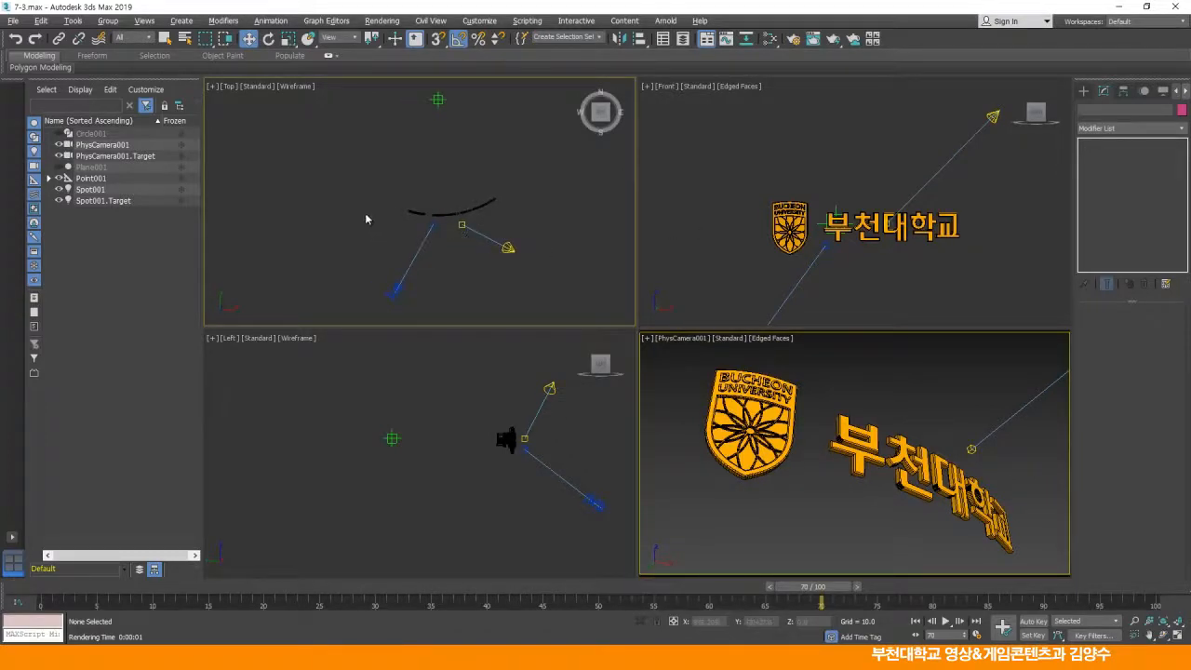
pyautogui.click(1084, 91)
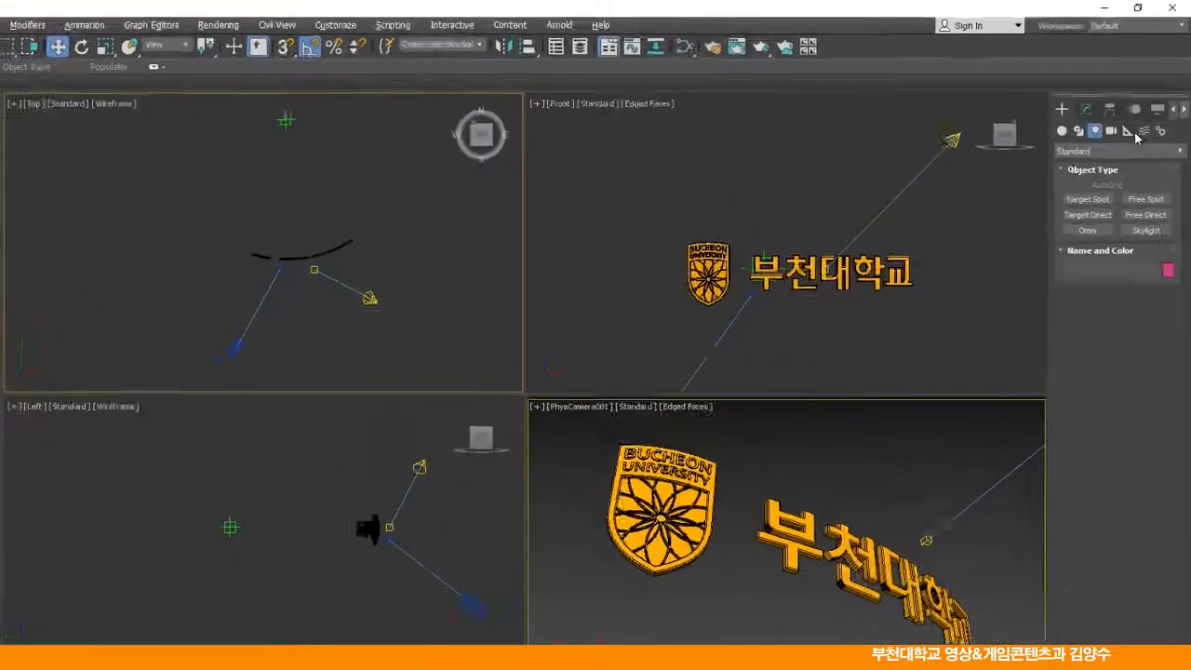
pyautogui.click(1144, 131)
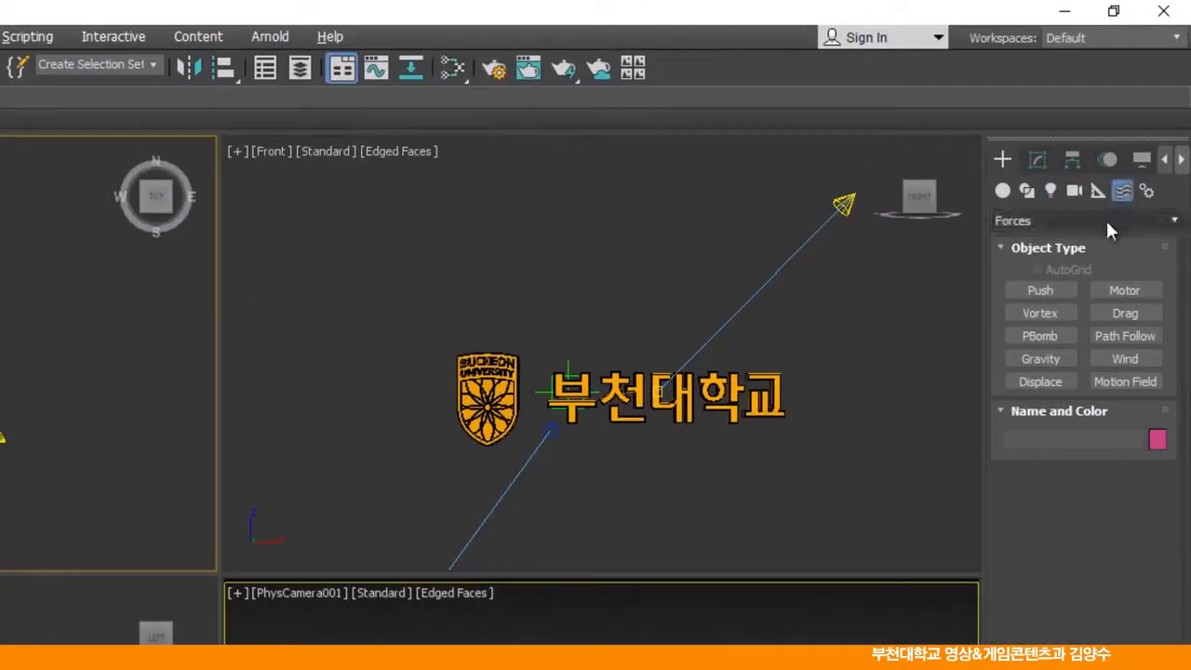
pyautogui.click(1131, 152)
pyautogui.click(1031, 263)
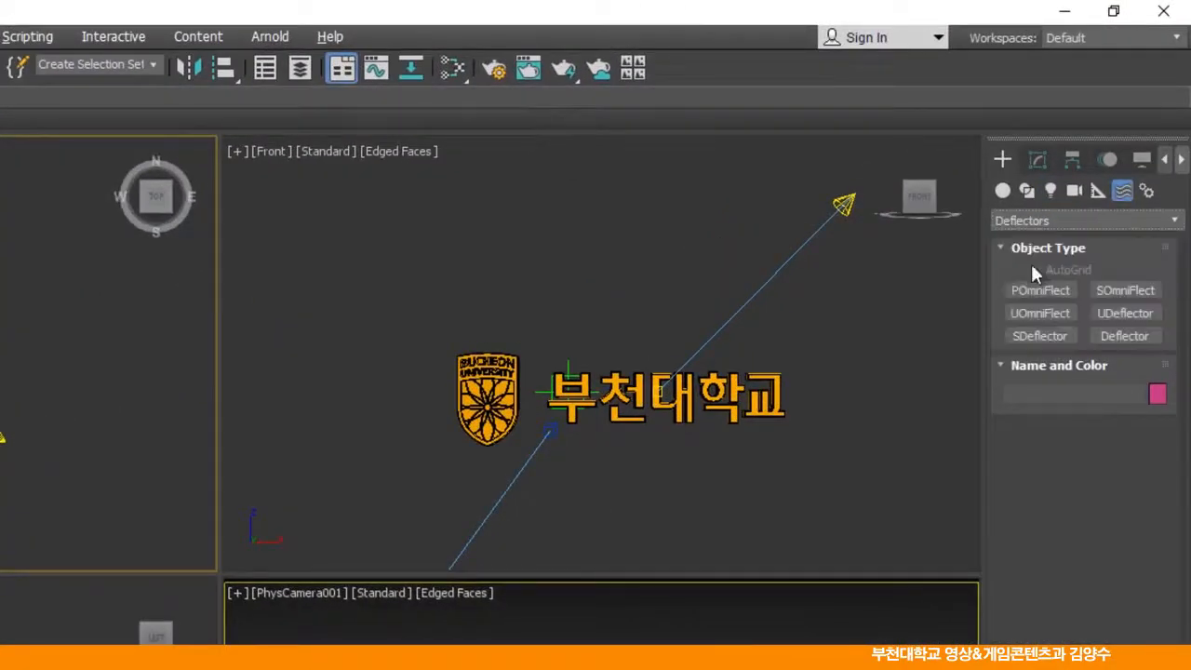
pyautogui.click(1040, 334)
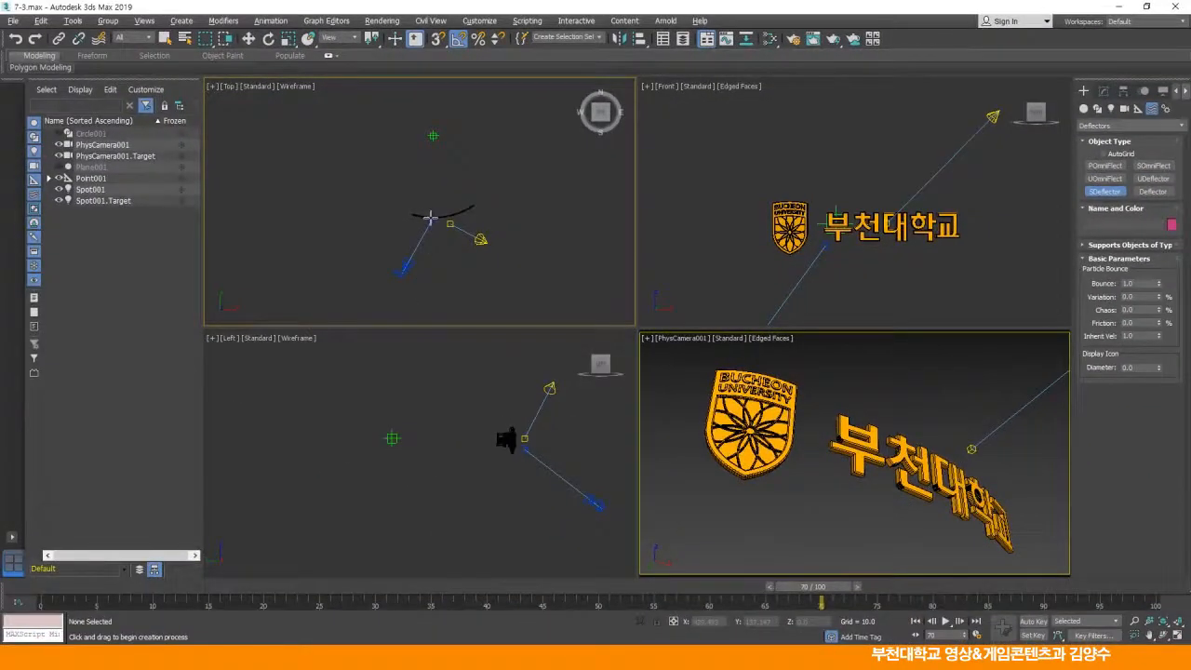
pyautogui.moveTo(430, 218); pyautogui.dragTo(439, 251)
pyautogui.click(248, 39)
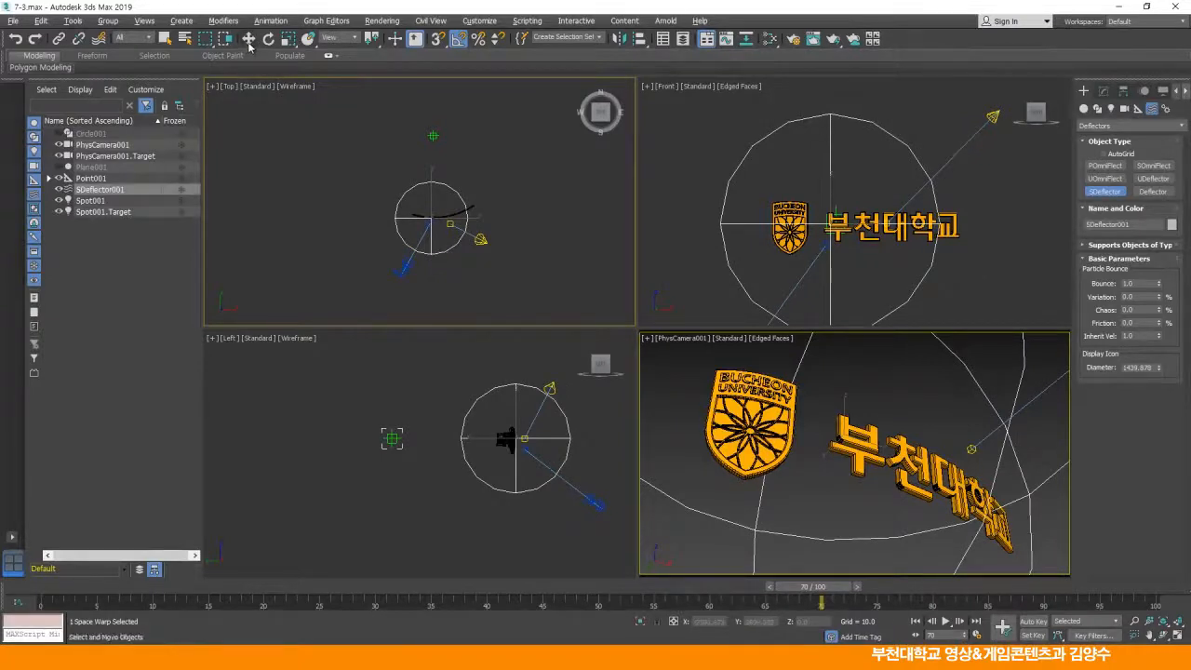
# Step: Reposition the SDeflector in the Top view over the university emblem, at about X 175 and Y 273, checking frames 0 and 77
pyautogui.scroll(4, 430, 240)
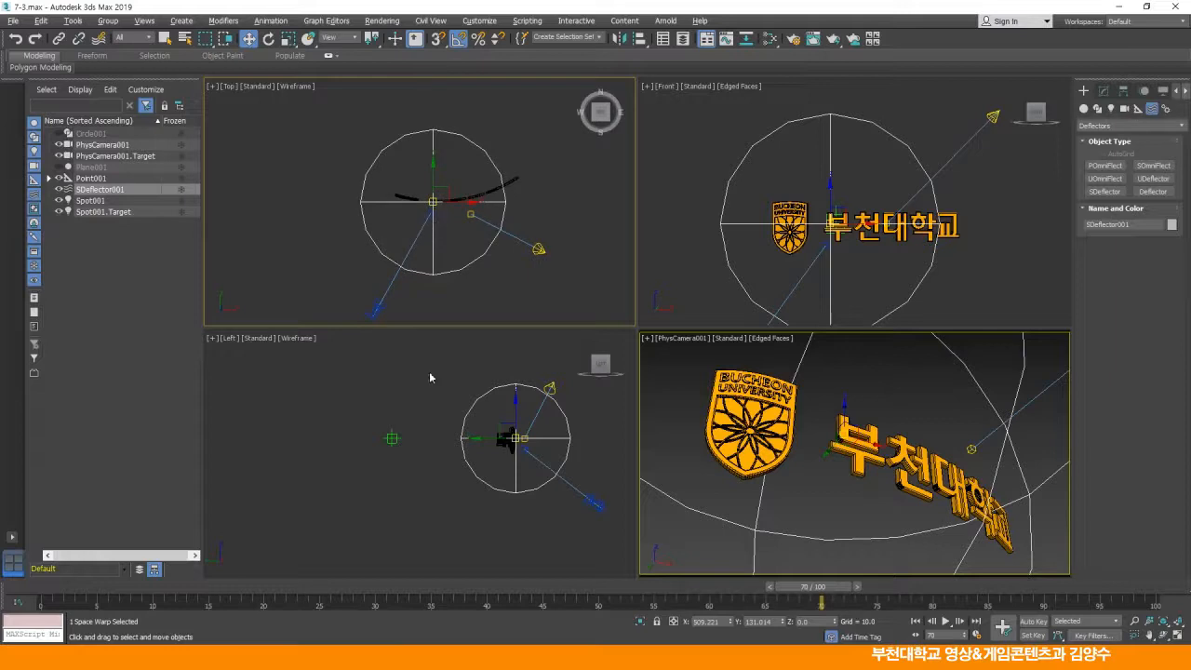
pyautogui.moveTo(813, 586); pyautogui.dragTo(47, 590)
pyautogui.press('w')
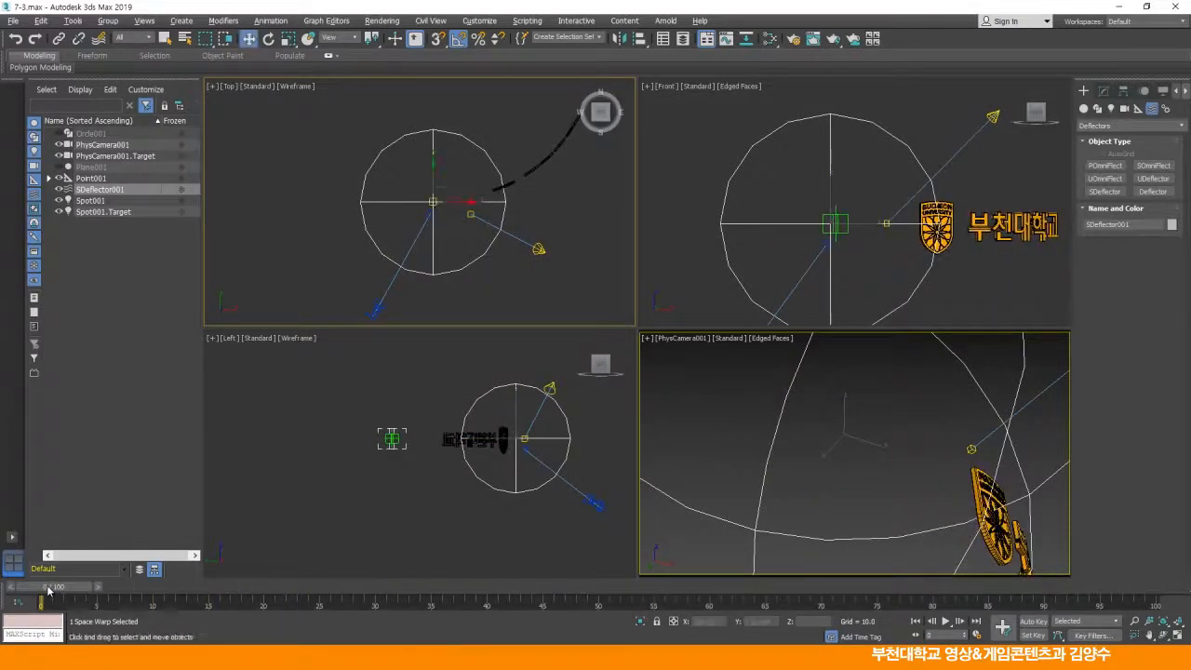
pyautogui.moveTo(851, 258); pyautogui.dragTo(846, 250, button='middle')
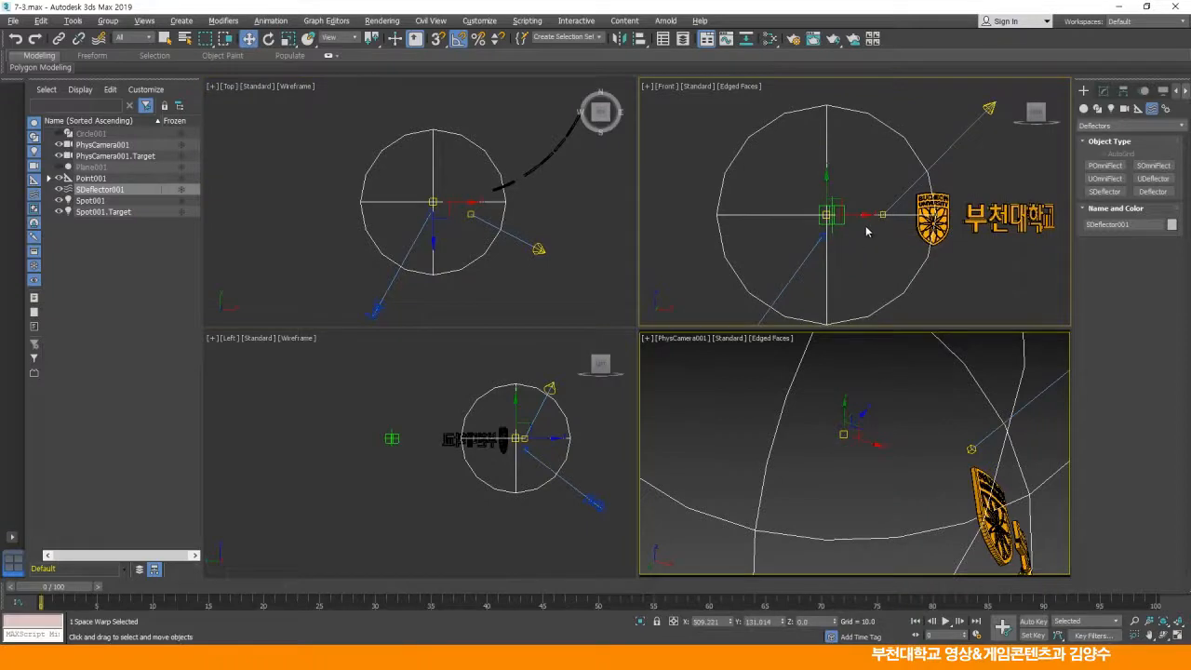
pyautogui.moveTo(863, 216); pyautogui.dragTo(775, 213)
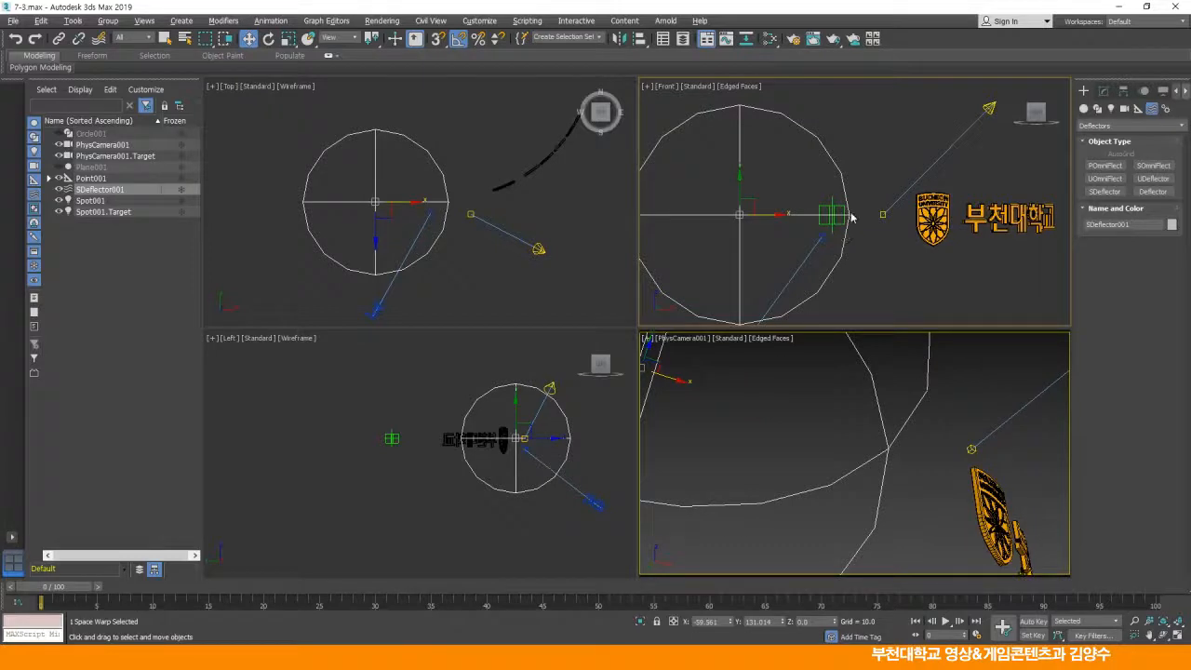
pyautogui.moveTo(383, 185); pyautogui.dragTo(384, 207)
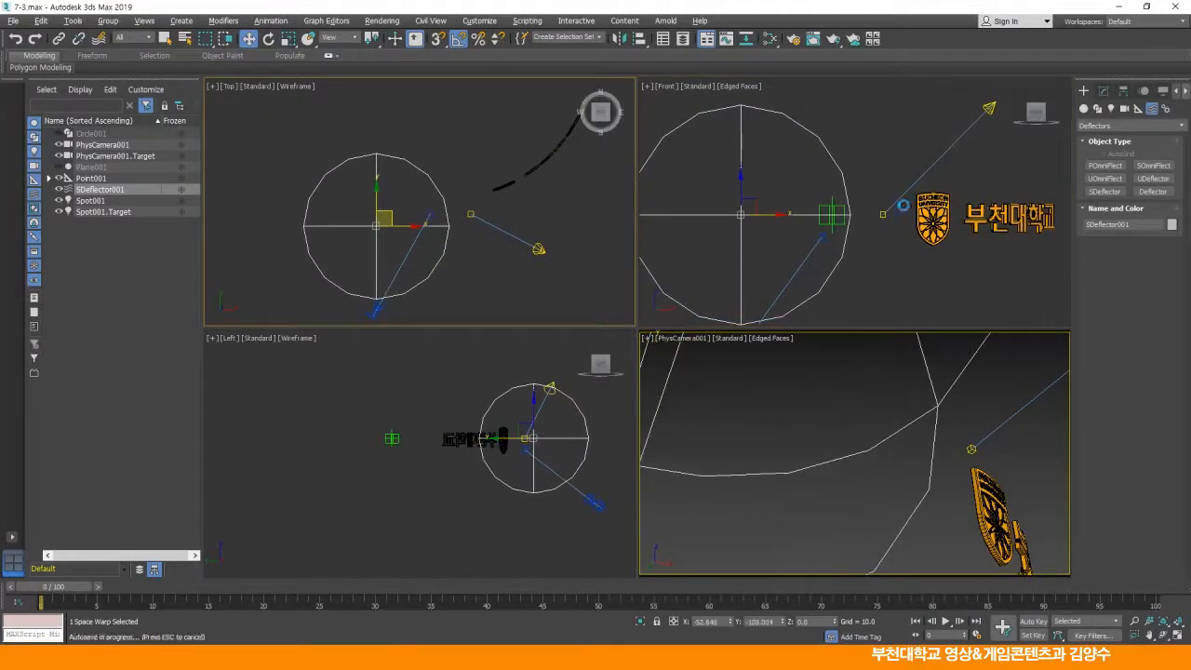
pyautogui.moveTo(77, 588); pyautogui.dragTo(882, 582)
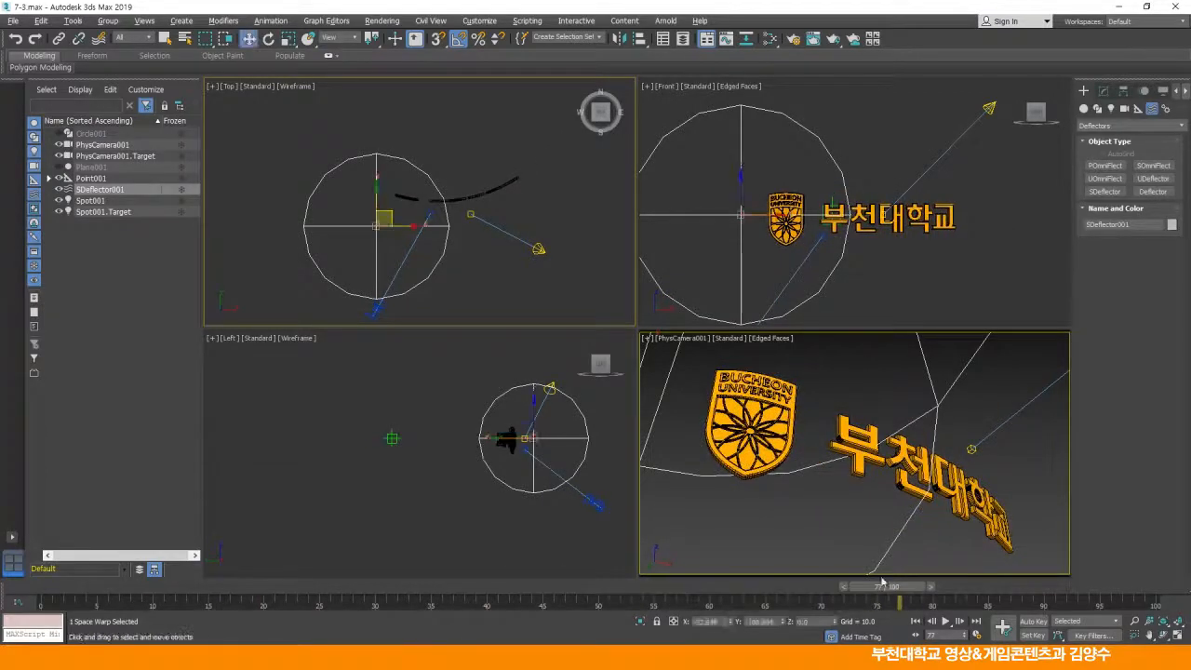
pyautogui.moveTo(385, 217); pyautogui.dragTo(413, 178)
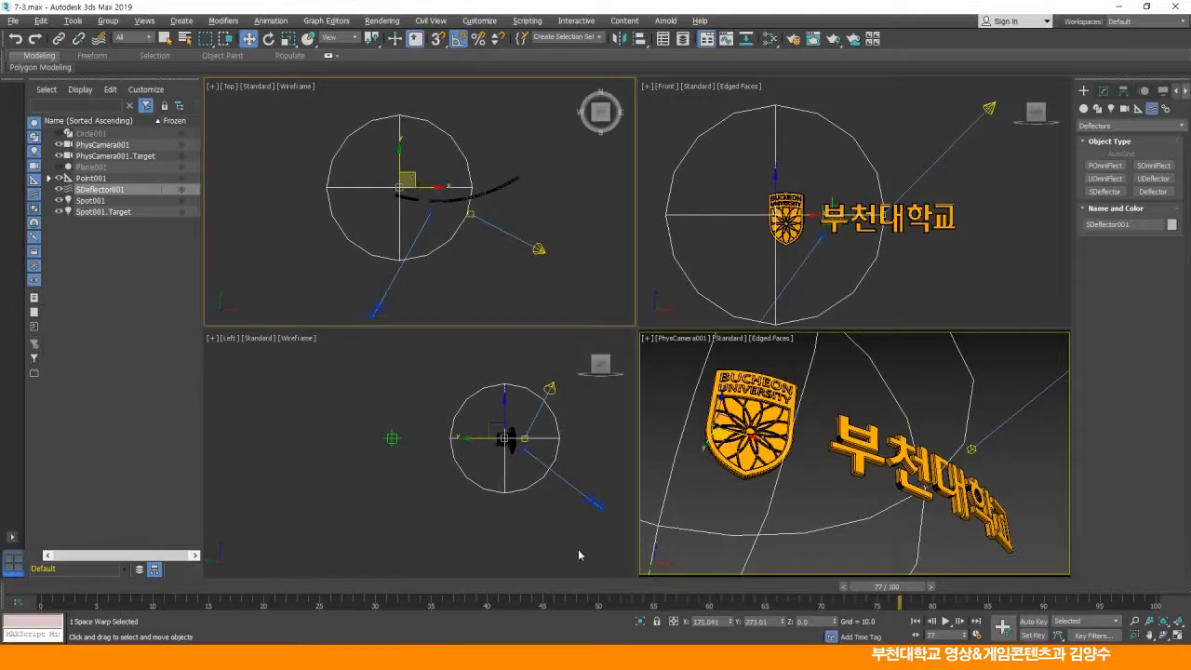
# Step: Scrub the logo animation from frame 0 to check its path through the SDeflector, and deselect the deflector
pyautogui.moveTo(873, 591); pyautogui.dragTo(0, 326)
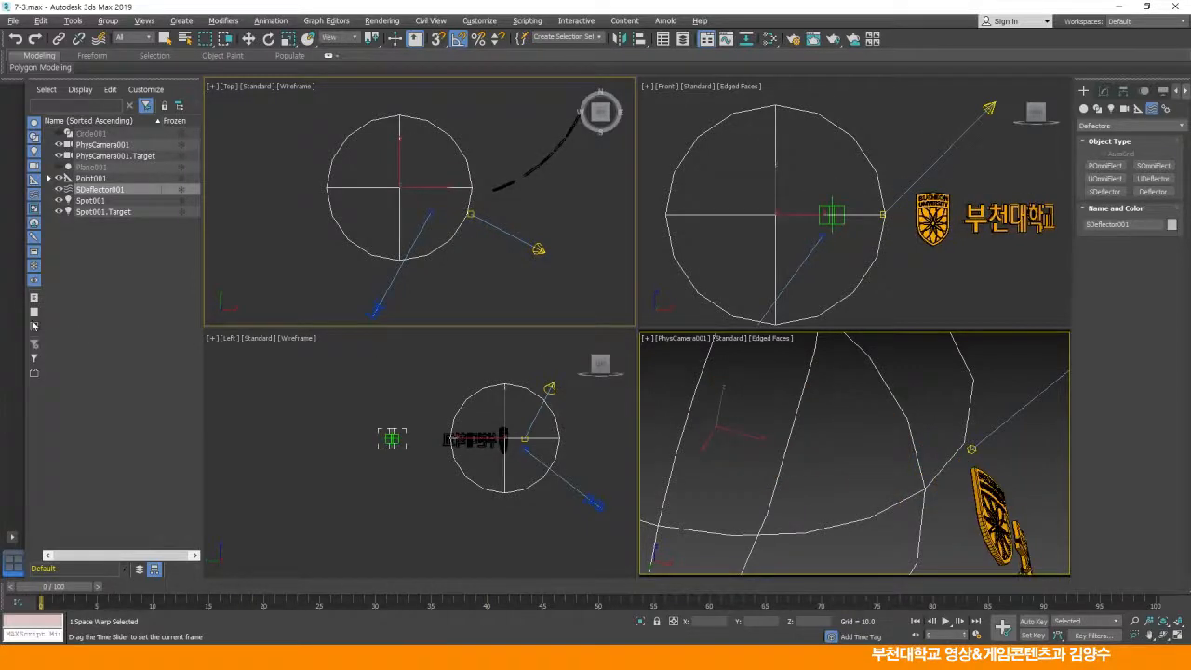
pyautogui.press('w')
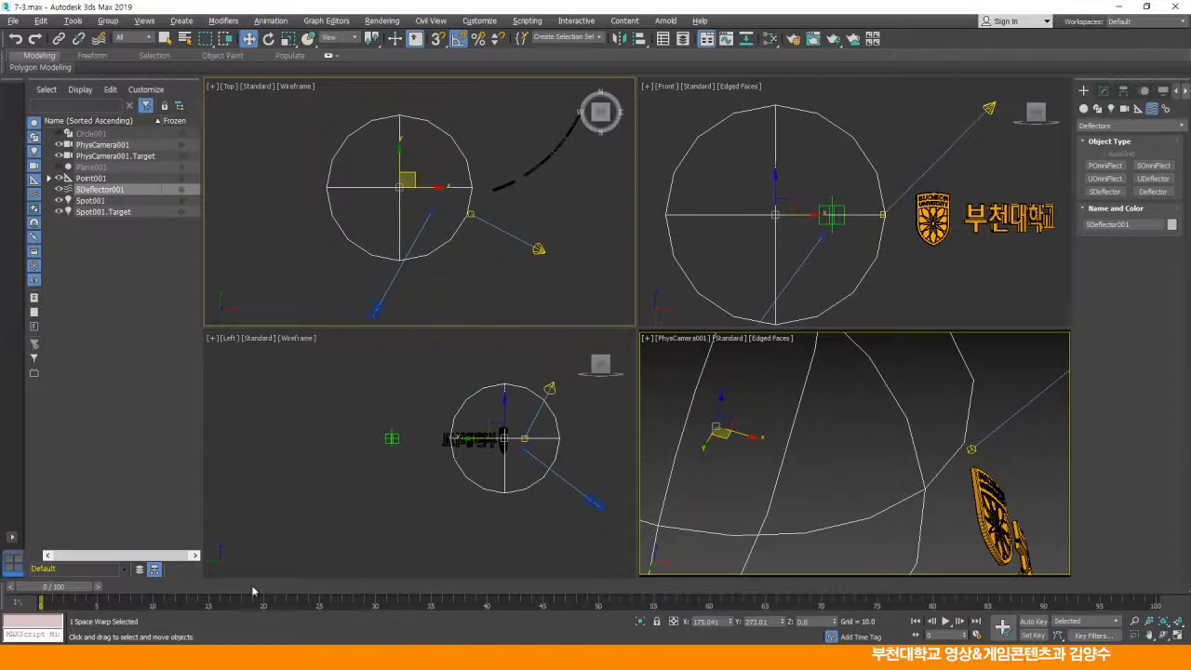
pyautogui.moveTo(80, 588); pyautogui.dragTo(723, 586)
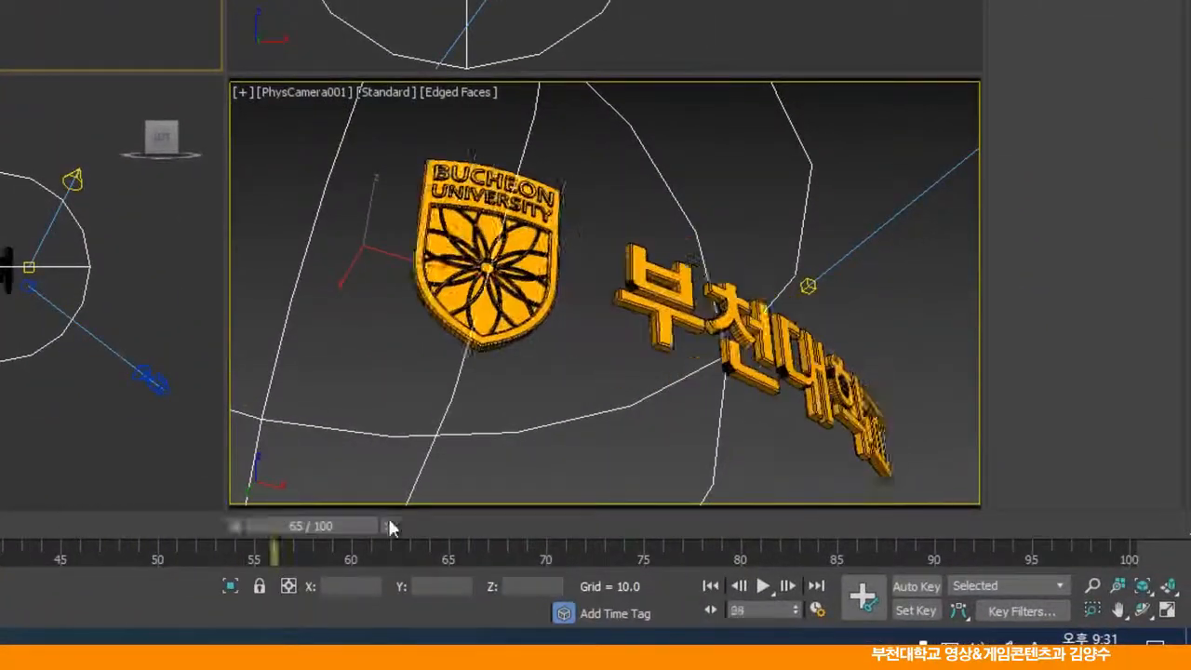
pyautogui.moveTo(388, 526); pyautogui.dragTo(609, 495)
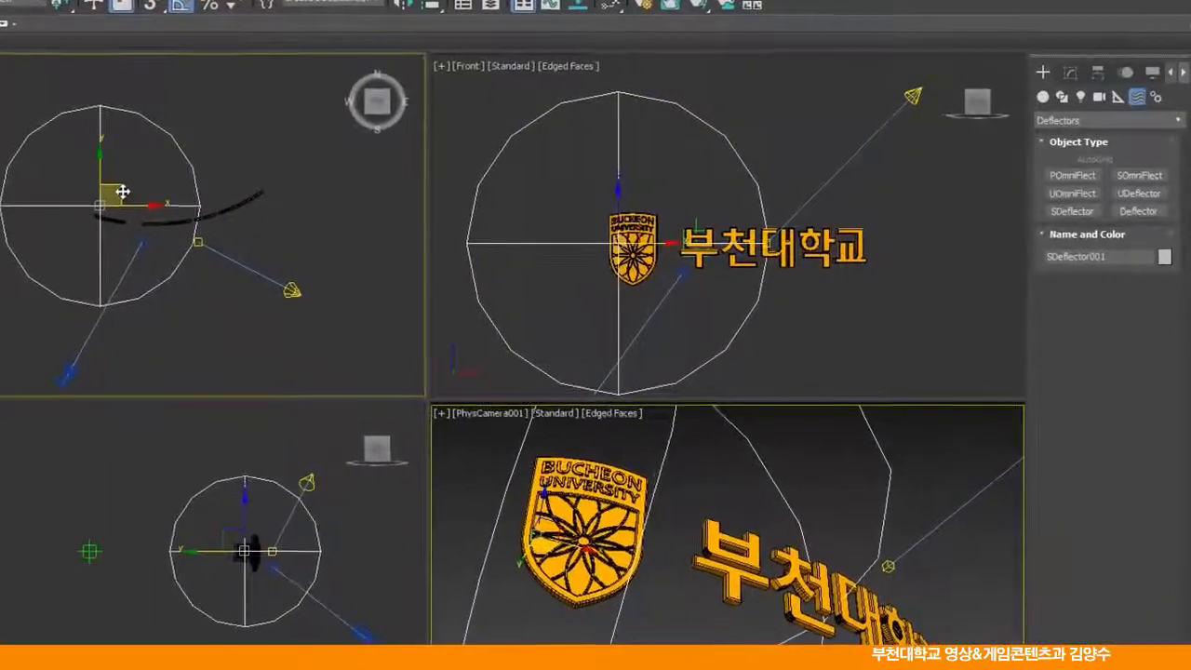
pyautogui.click(348, 359)
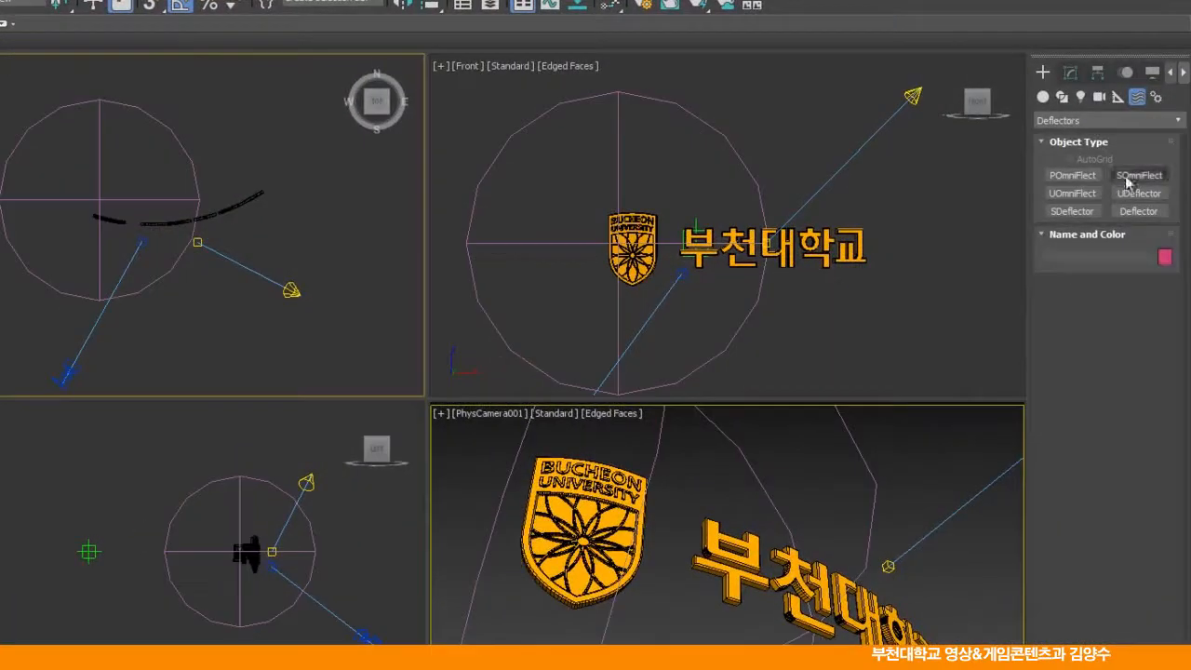
# Step: Choose PF Source from the Particle Systems category and open Particle View
pyautogui.click(1043, 96)
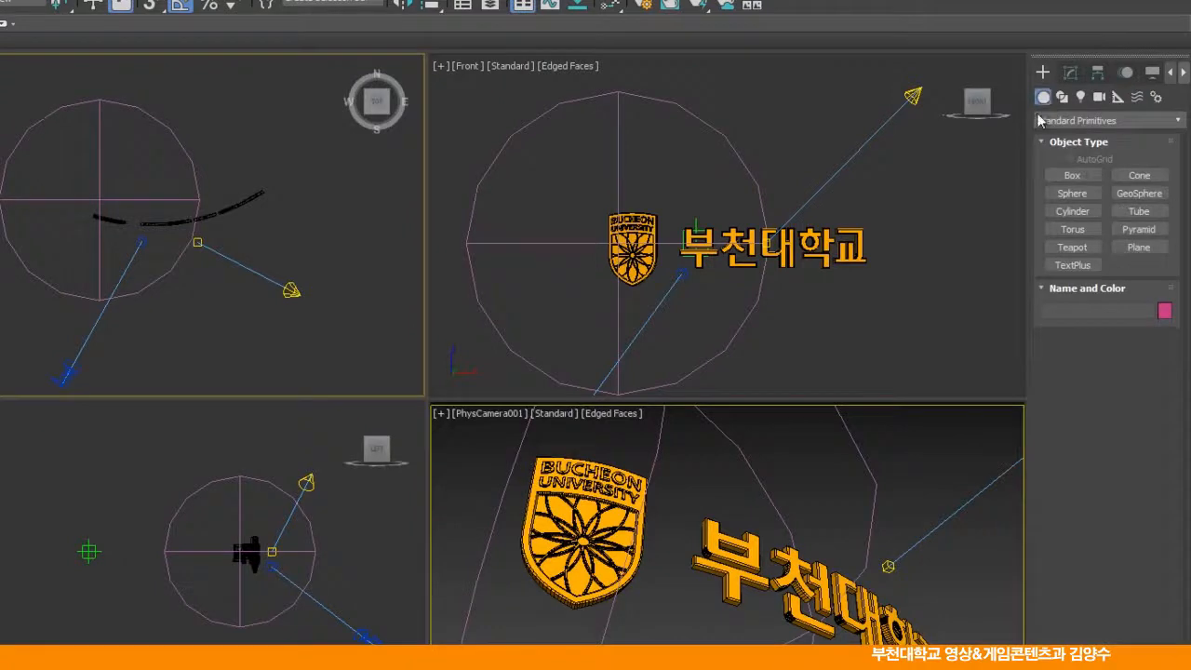
pyautogui.click(1059, 121)
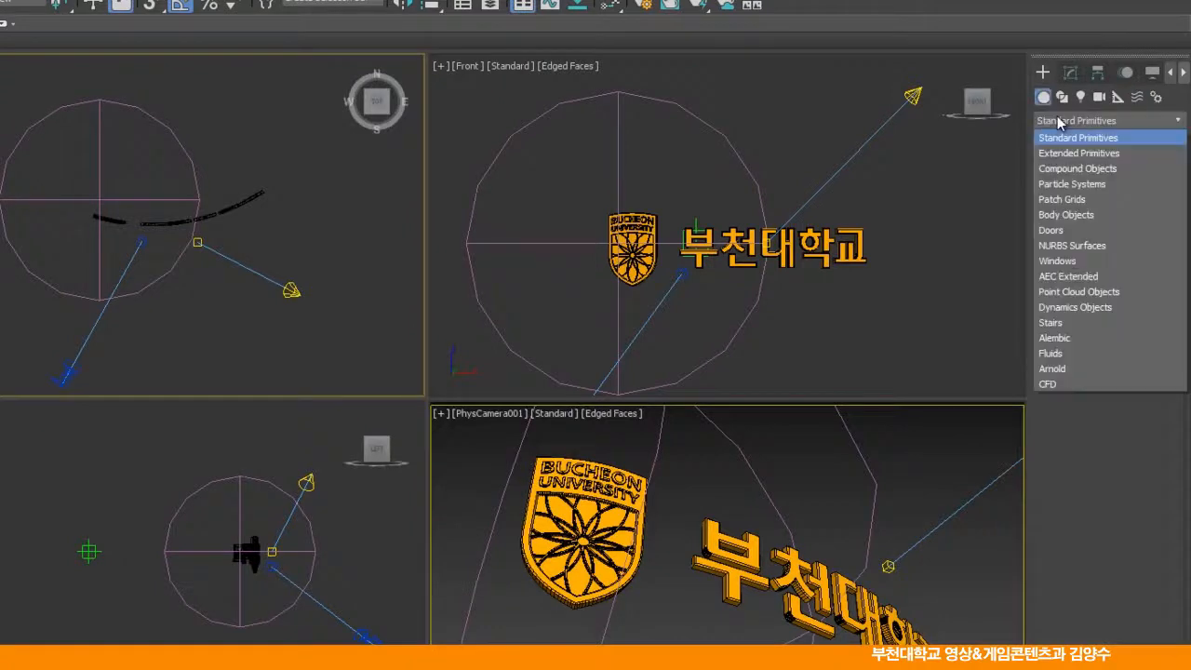
pyautogui.click(1070, 184)
pyautogui.click(1069, 177)
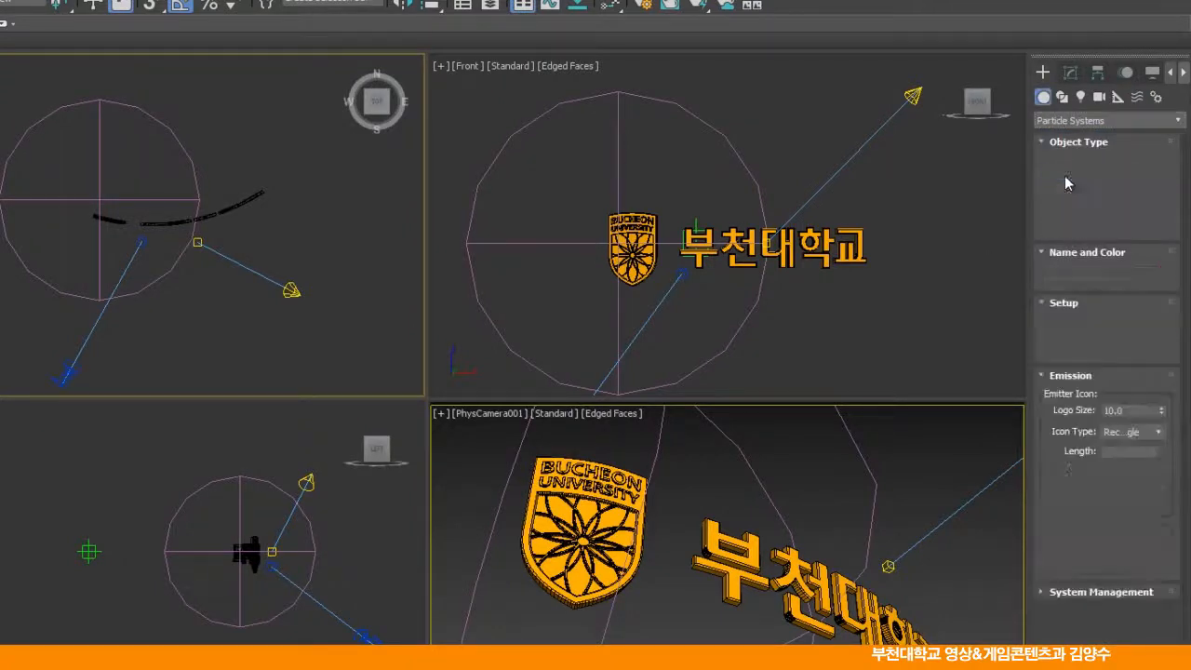
pyautogui.click(1107, 348)
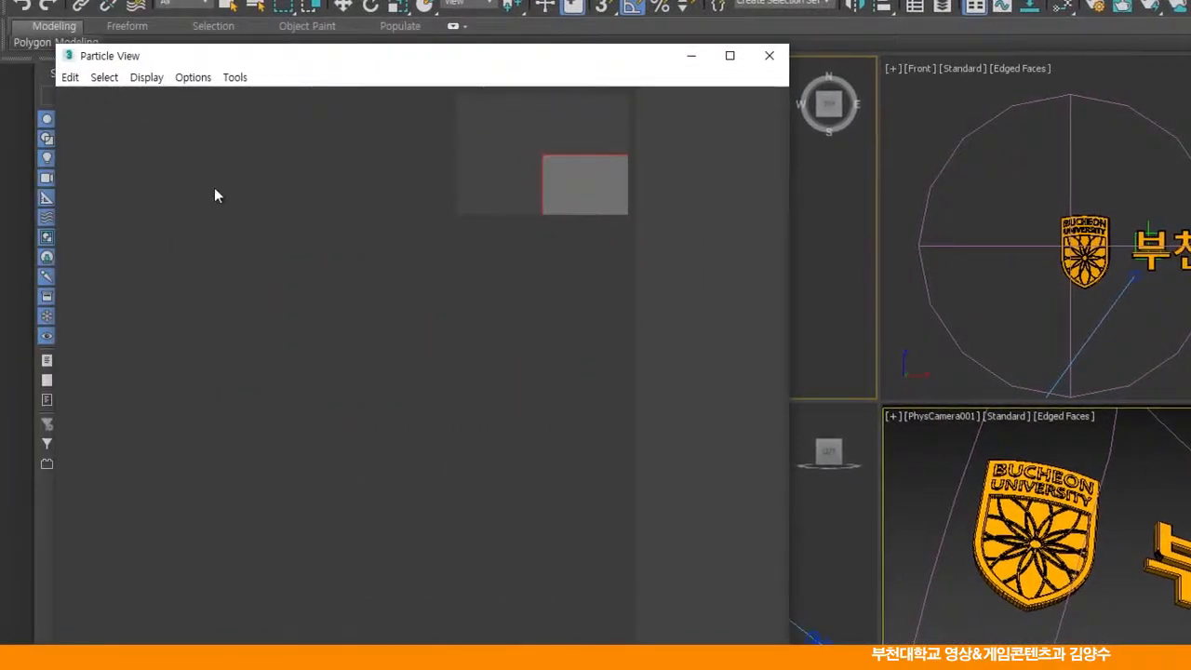
# Step: Add a new Standard Flow particle system in Particle View and arrange its source and event nodes with space between them
pyautogui.rightClick(195, 198)
pyautogui.moveTo(225, 258)
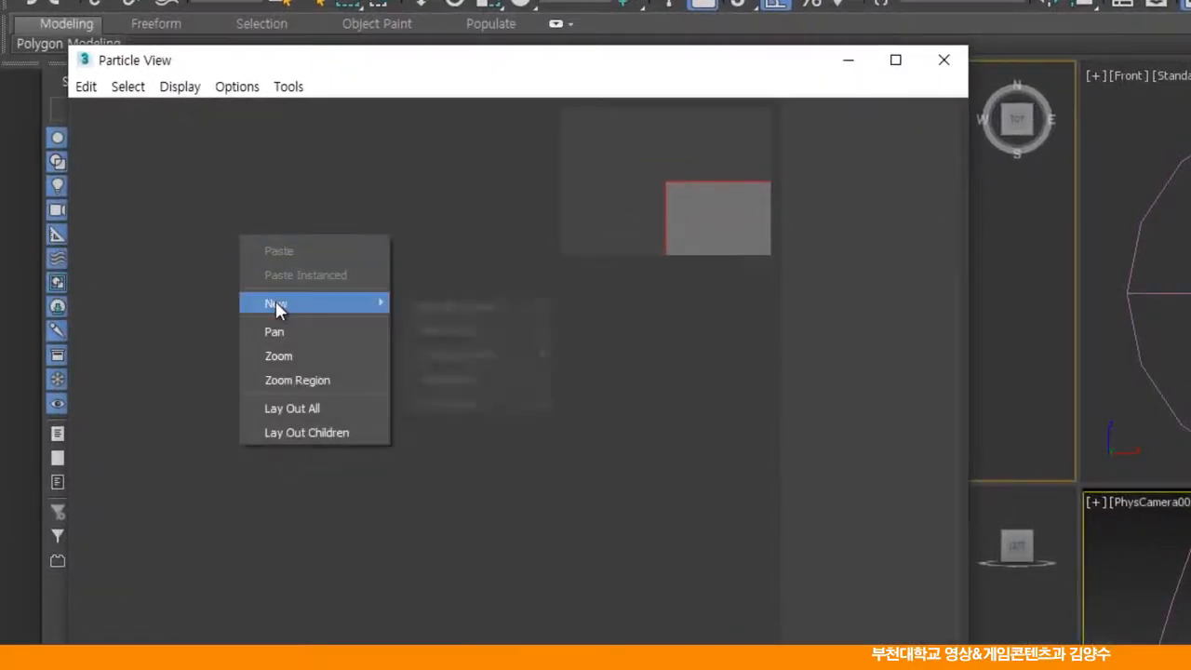
pyautogui.moveTo(472, 304)
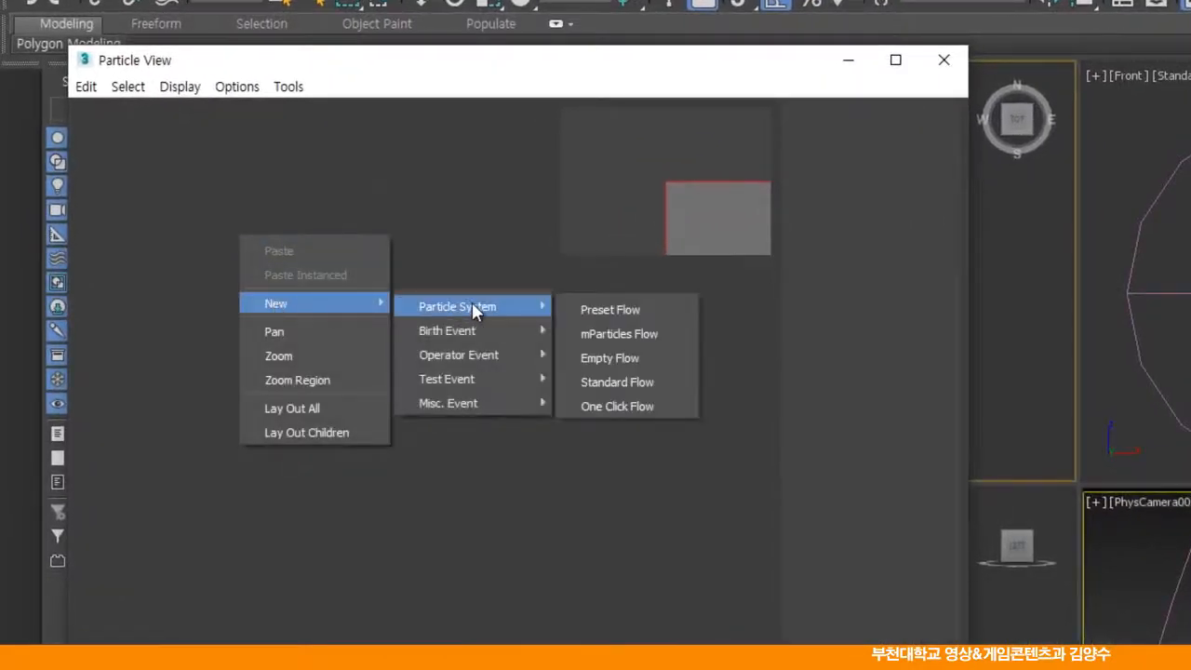
pyautogui.click(636, 380)
pyautogui.moveTo(348, 247); pyautogui.dragTo(262, 203)
pyautogui.scroll(3, 336, 276)
pyautogui.moveTo(362, 428); pyautogui.dragTo(397, 359)
pyautogui.moveTo(196, 165); pyautogui.dragTo(333, 166)
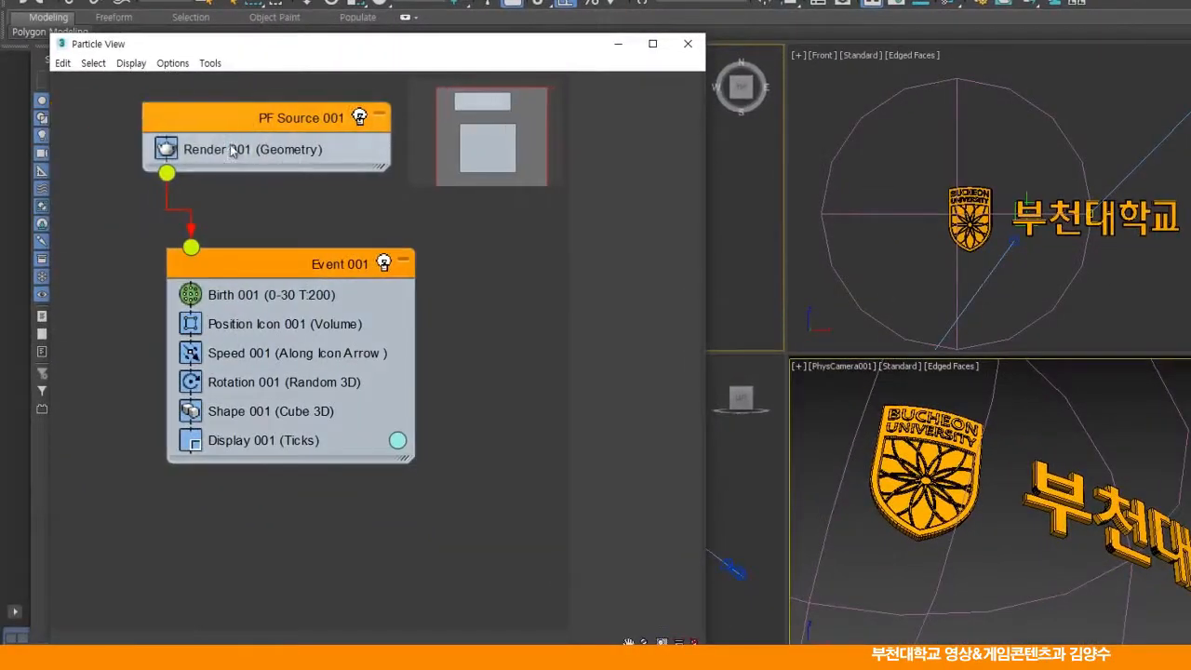
pyautogui.moveTo(263, 119); pyautogui.dragTo(217, 143)
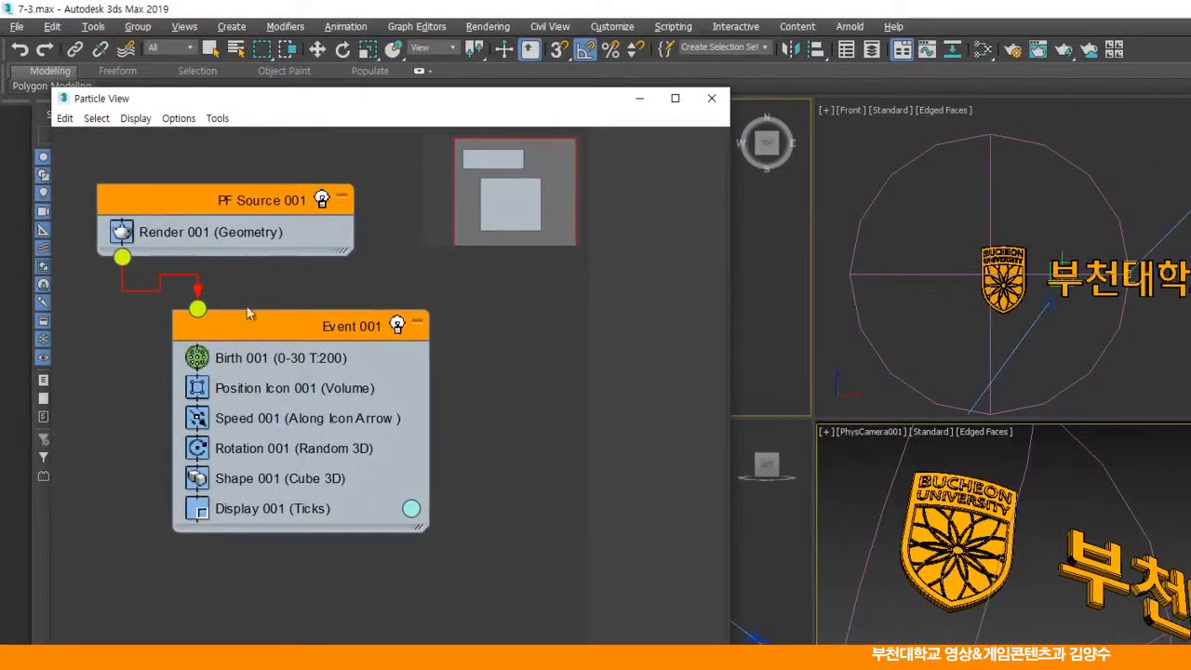
# Step: Delete the Position Icon, Speed, Rotation and Shape operators from Event 001
pyautogui.click(257, 391)
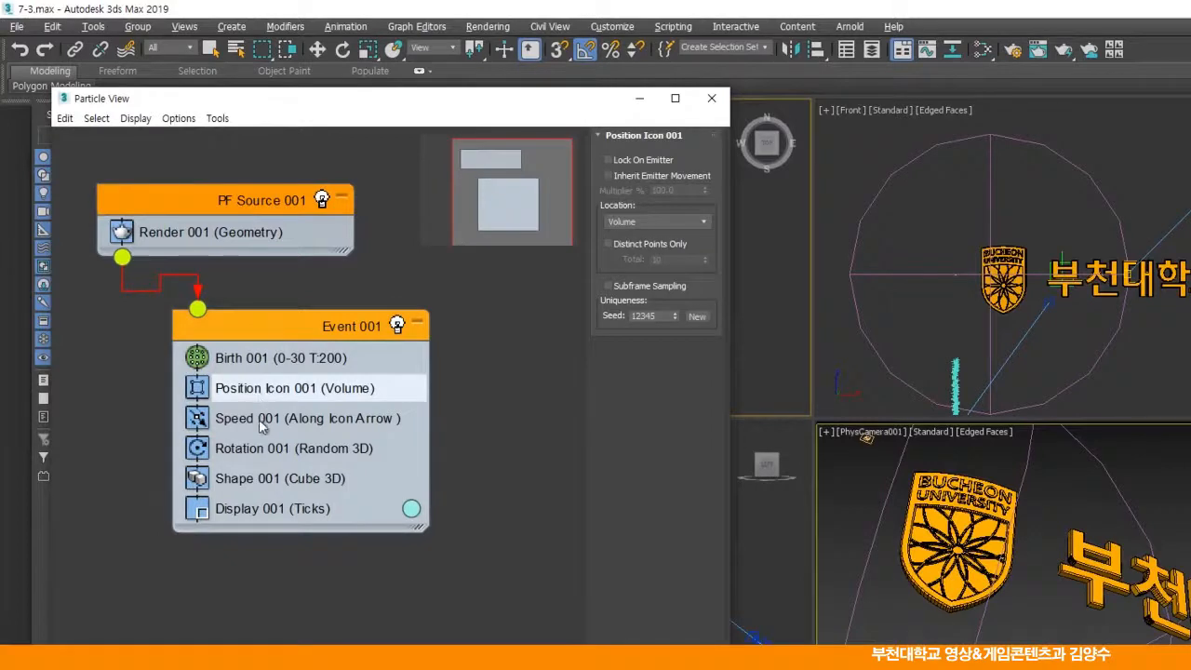
pyautogui.keyDown('ctrl'); pyautogui.click(259, 419); pyautogui.keyUp('ctrl')
pyautogui.keyDown('ctrl'); pyautogui.click(259, 450); pyautogui.keyUp('ctrl')
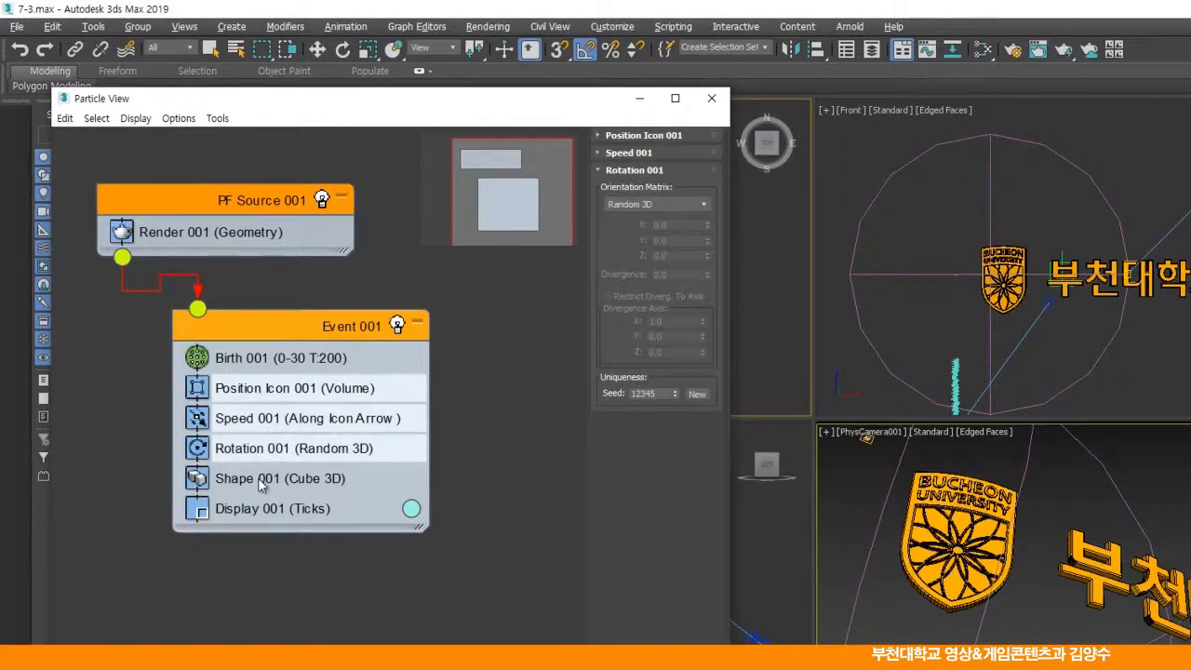
pyautogui.keyDown('ctrl'); pyautogui.click(259, 478); pyautogui.keyUp('ctrl')
pyautogui.press('Delete')
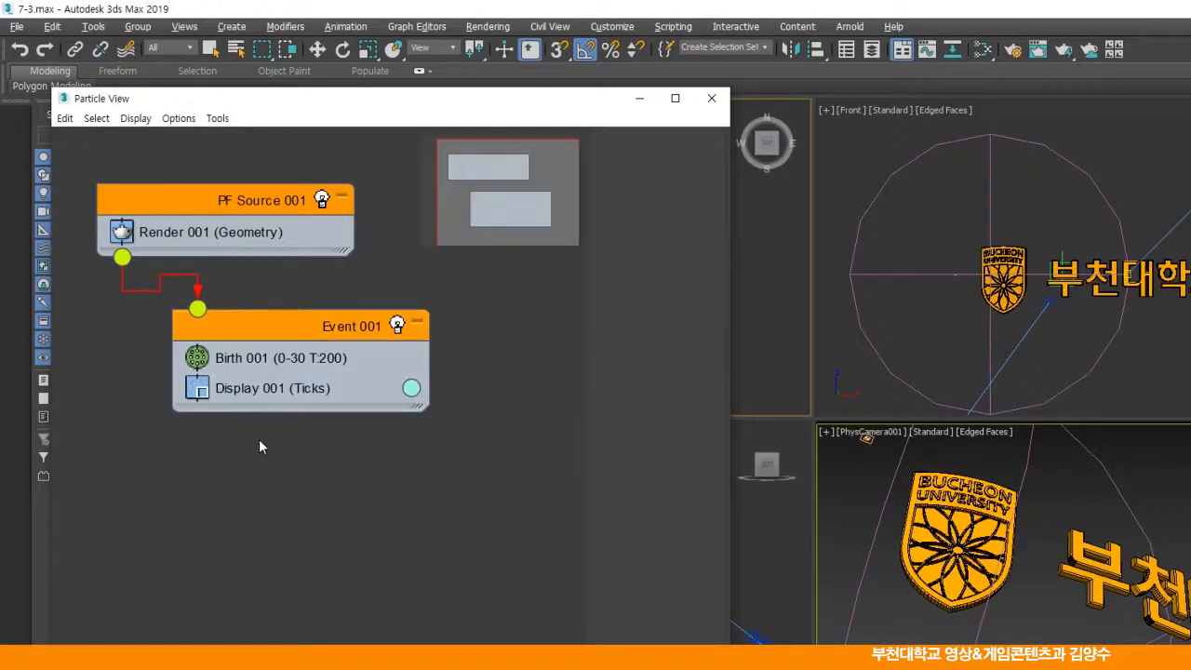
# Step: Set the Birth 001 operator's amount to 100000 and its Emit Stop to 0
pyautogui.click(253, 362)
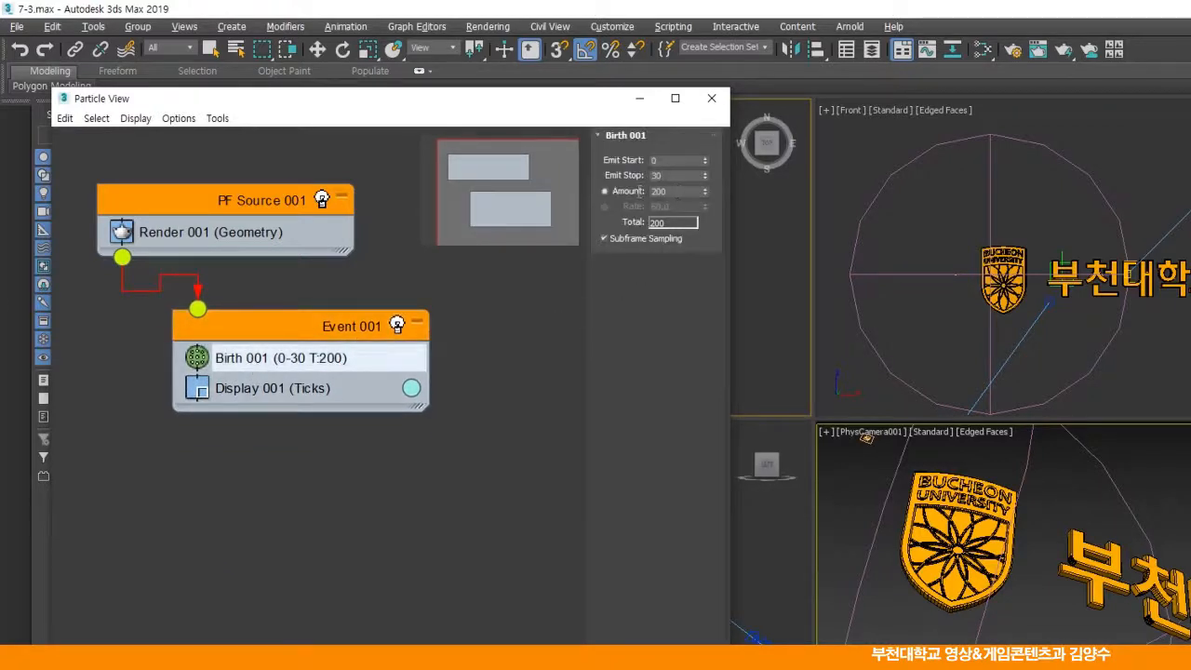
pyautogui.doubleClick(691, 192)
pyautogui.write('2')
pyautogui.write('0000')
pyautogui.write('0')
pyautogui.press('Return')
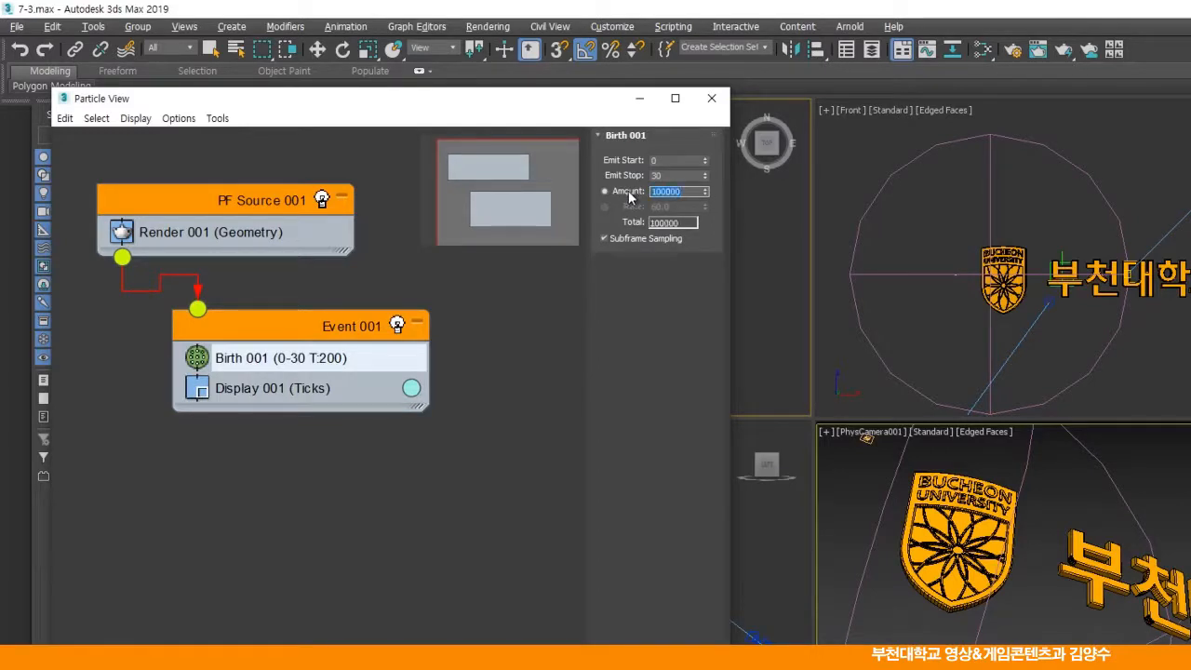
pyautogui.doubleClick(677, 174)
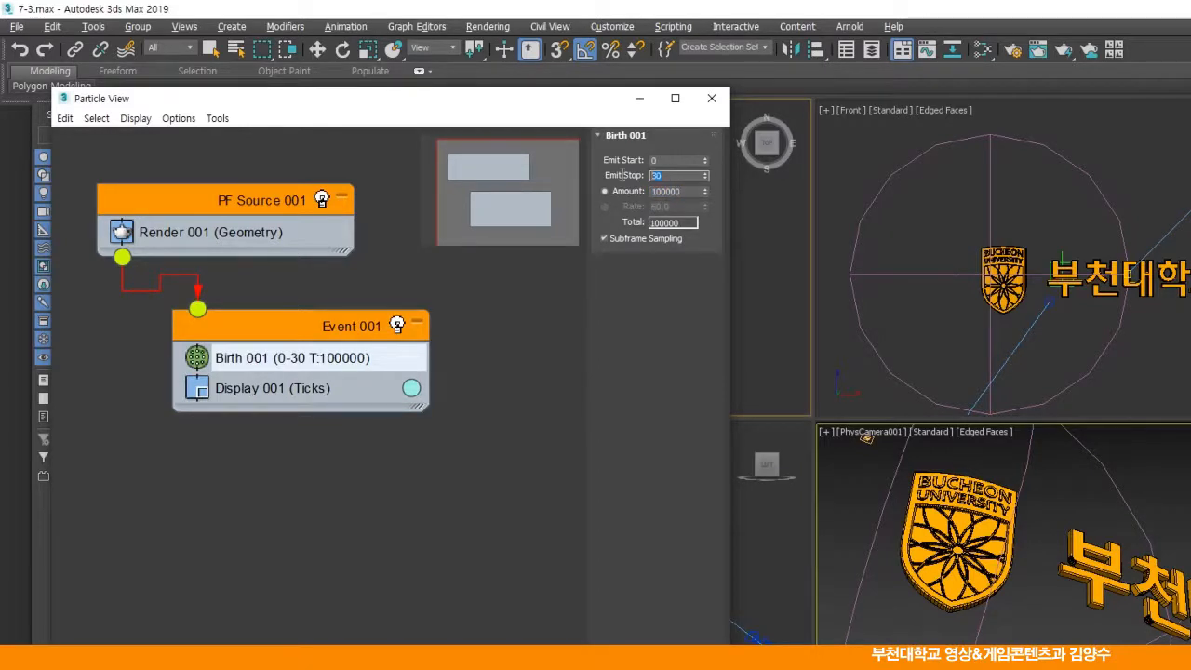
pyautogui.write('0')
pyautogui.press('Return')
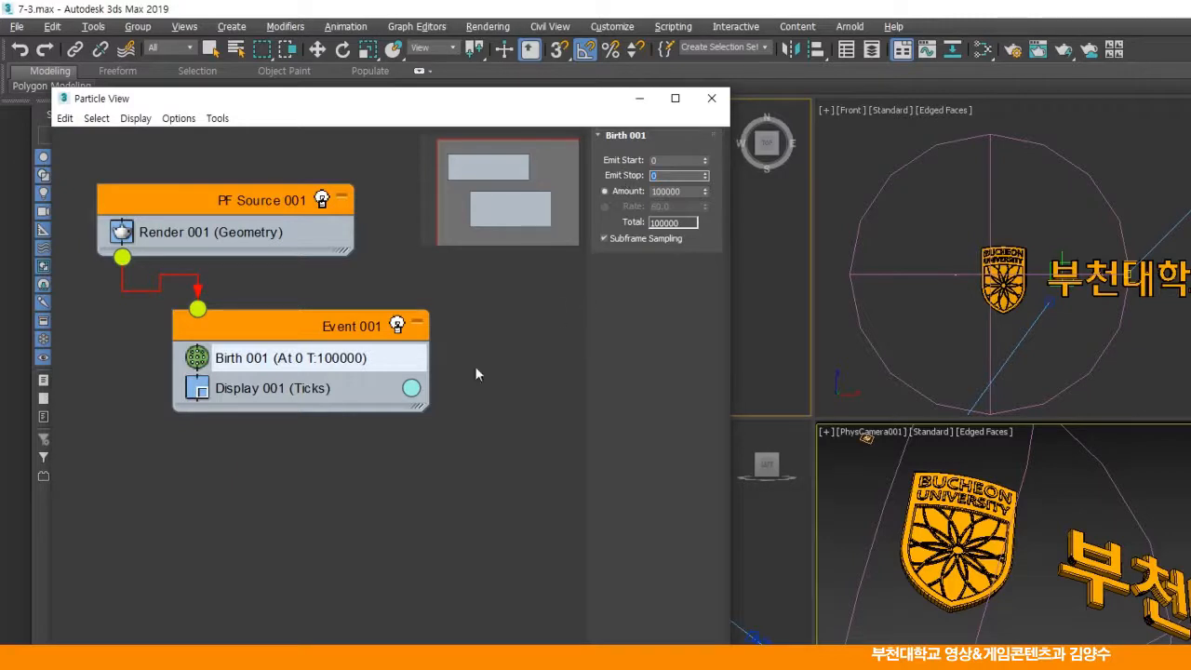
# Step: Set the Display 001 operator's type to Dots
pyautogui.click(307, 389)
pyautogui.click(699, 158)
pyautogui.click(699, 158)
pyautogui.click(698, 157)
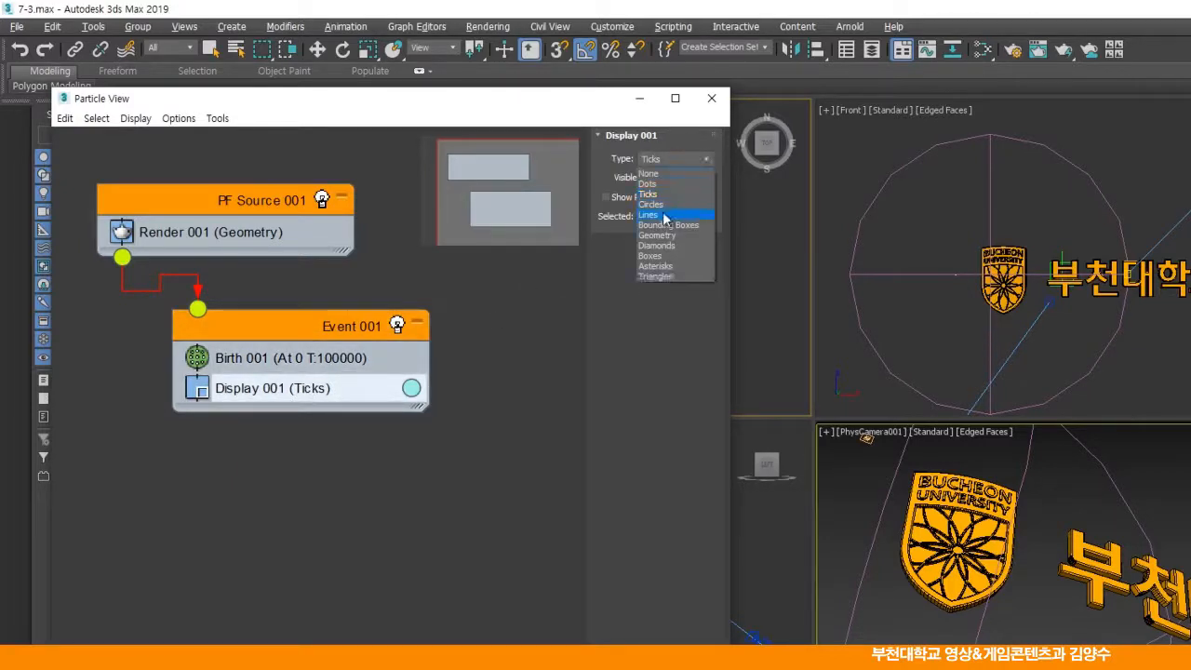
pyautogui.click(656, 184)
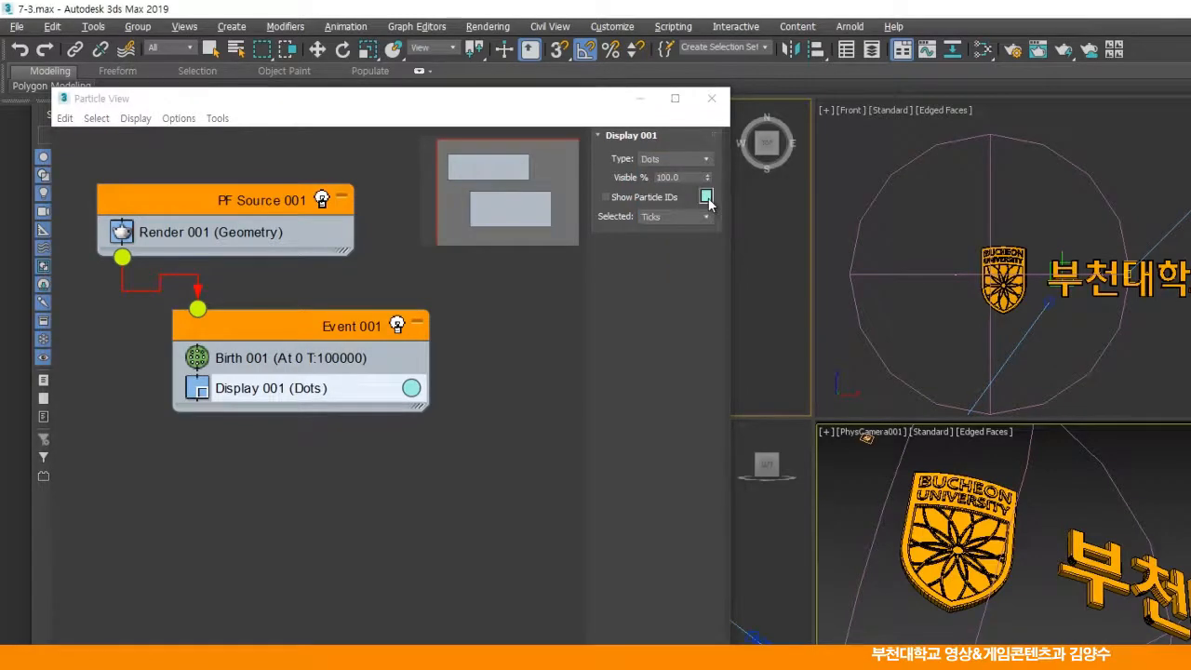
# Step: Set the Display 001 operator's particle colour to white
pyautogui.click(706, 197)
pyautogui.moveTo(471, 144); pyautogui.dragTo(455, 226)
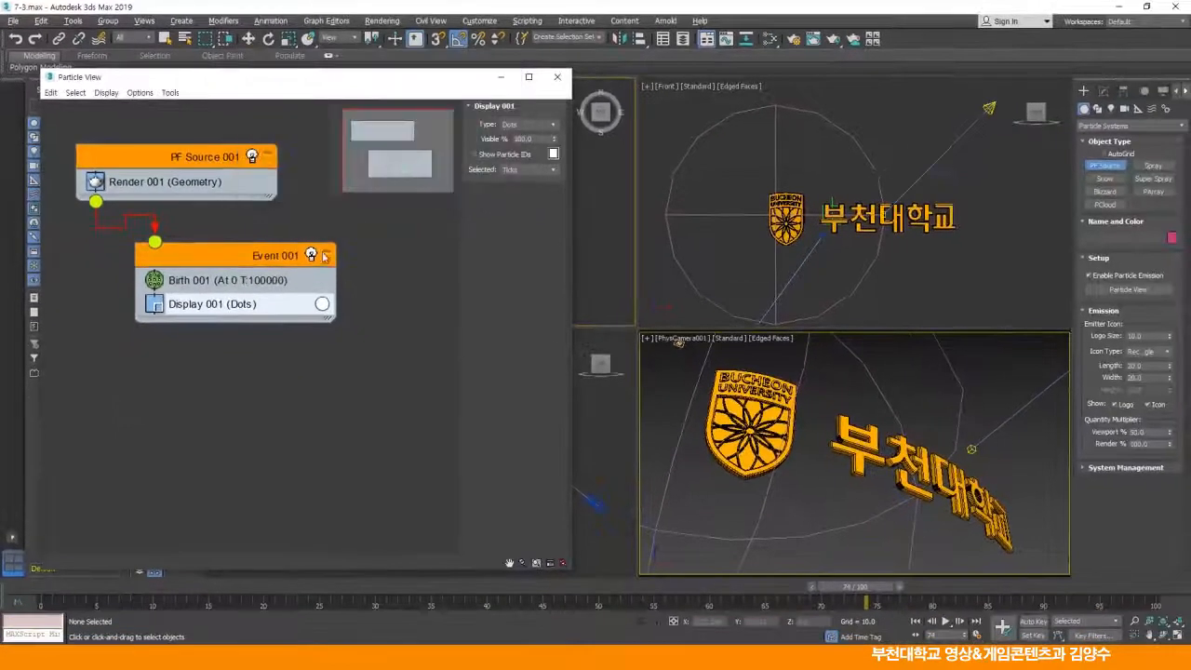
# Step: Append a Position Object operator to Event 001
pyautogui.click(323, 256)
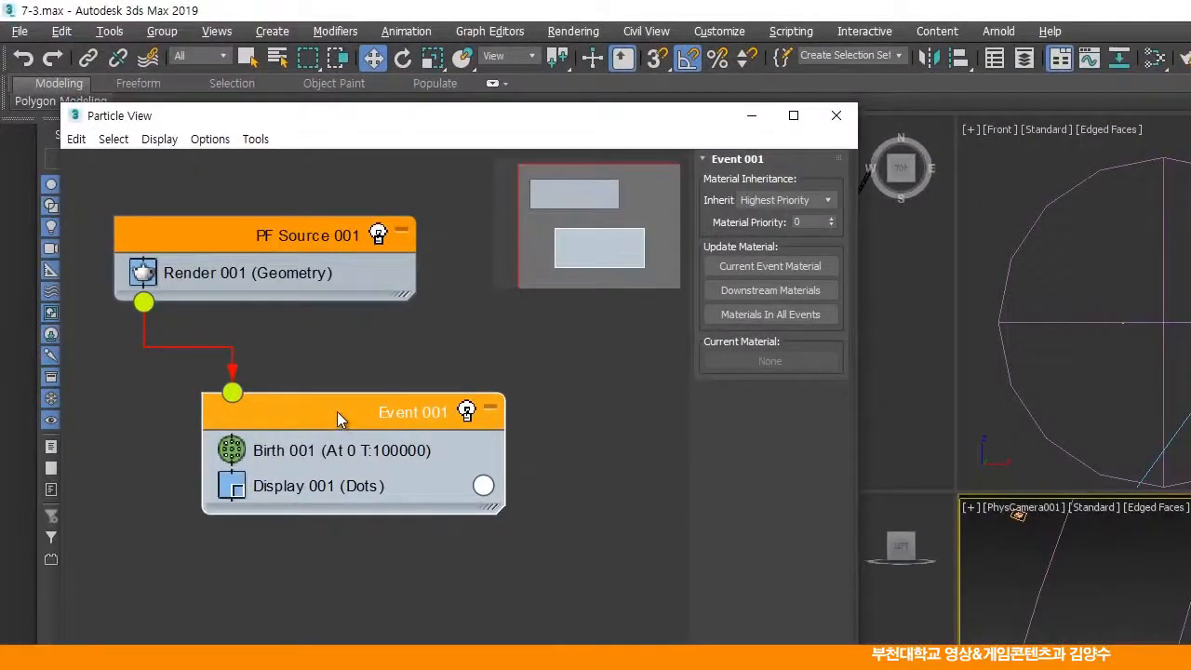
pyautogui.rightClick(334, 410)
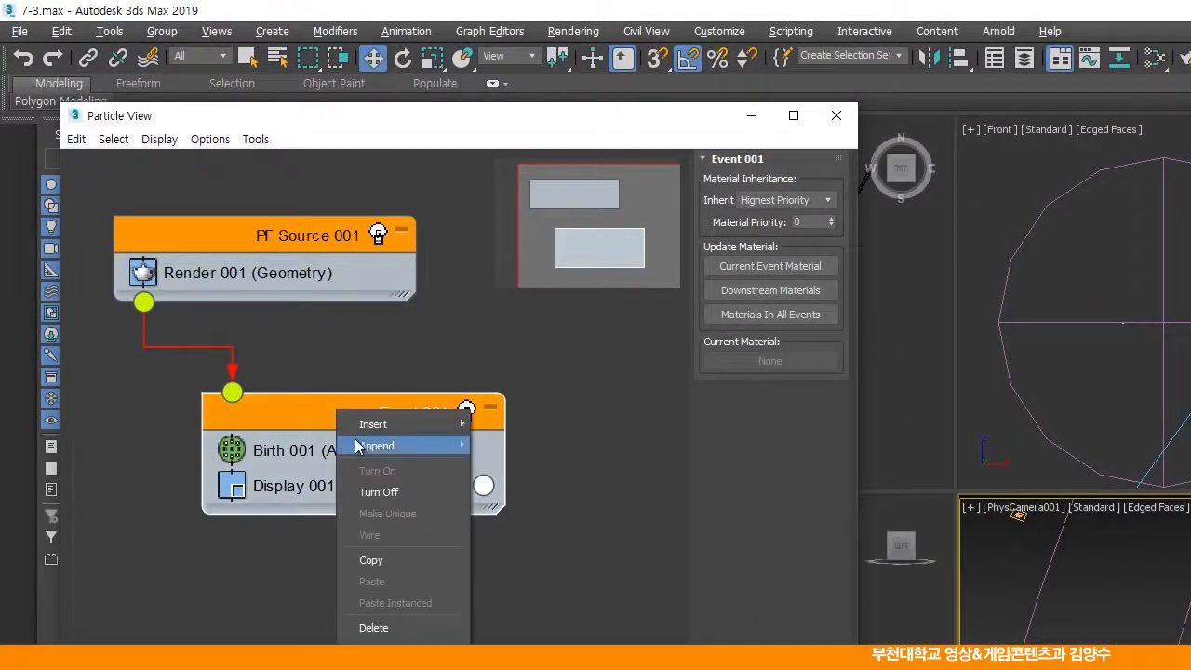
pyautogui.moveTo(363, 444)
pyautogui.moveTo(530, 450)
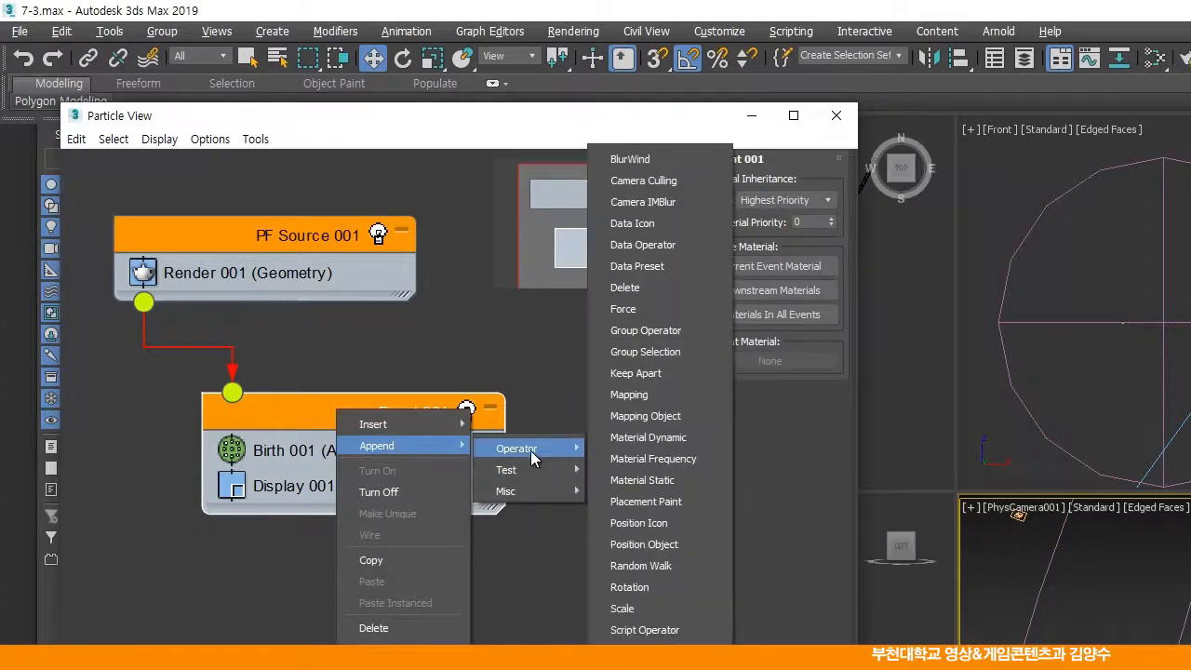
pyautogui.click(639, 543)
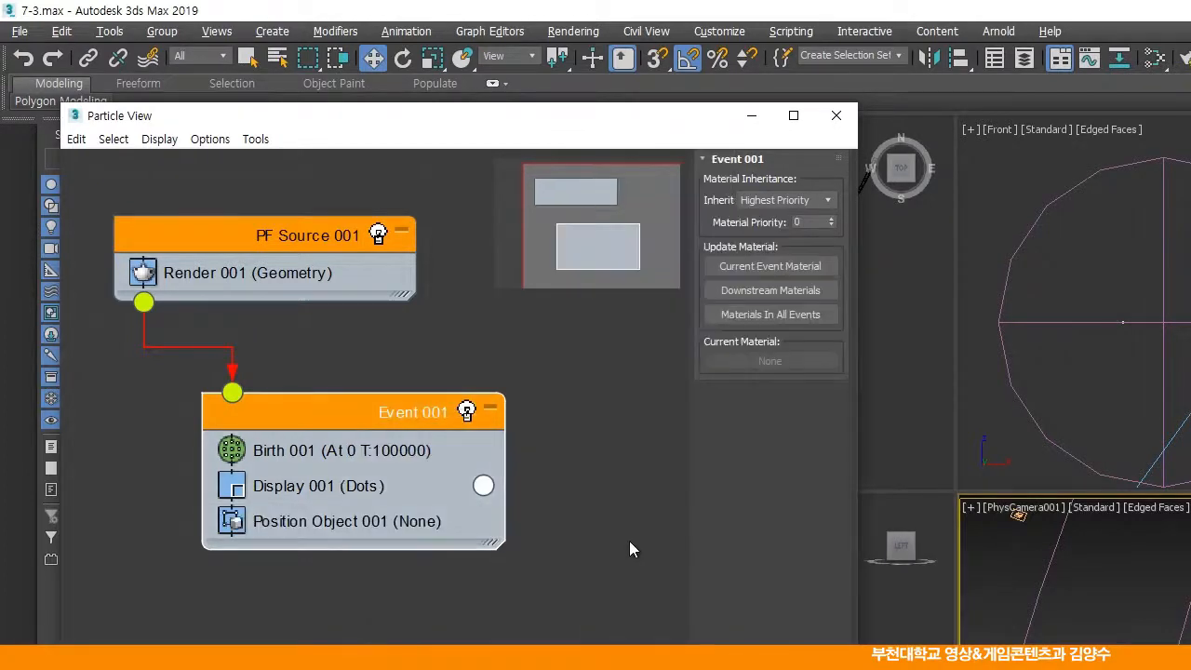
# Step: Choose Point001 as the emitter object of the Position Object 001 operator
pyautogui.click(358, 524)
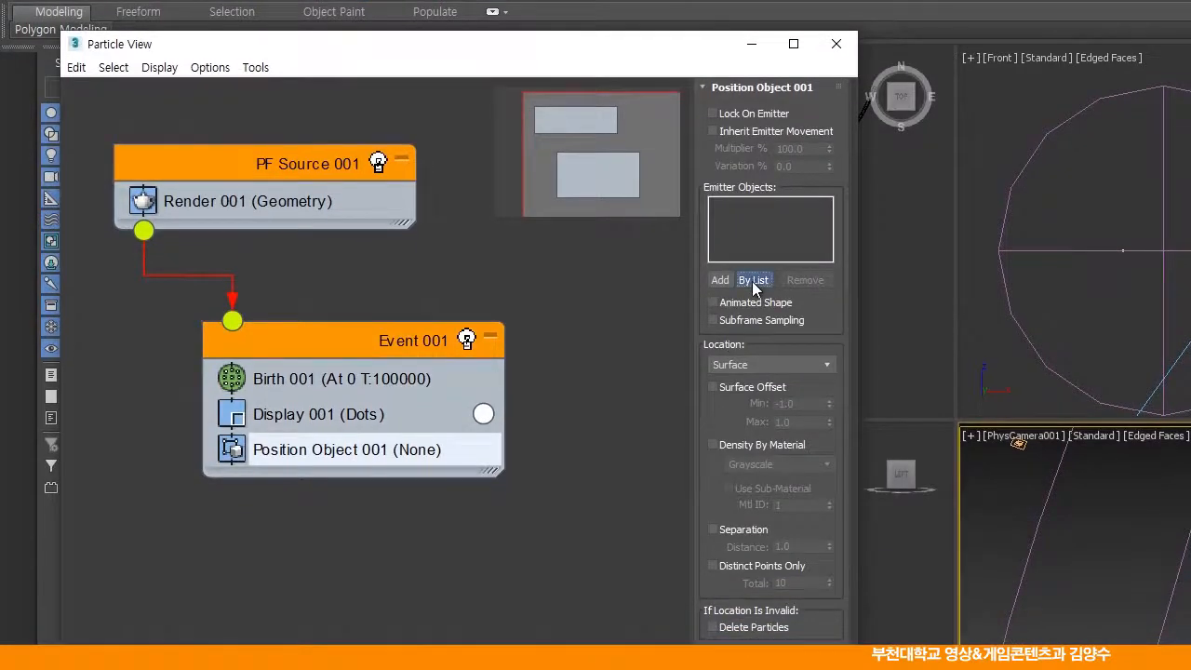
pyautogui.click(752, 281)
pyautogui.click(89, 60)
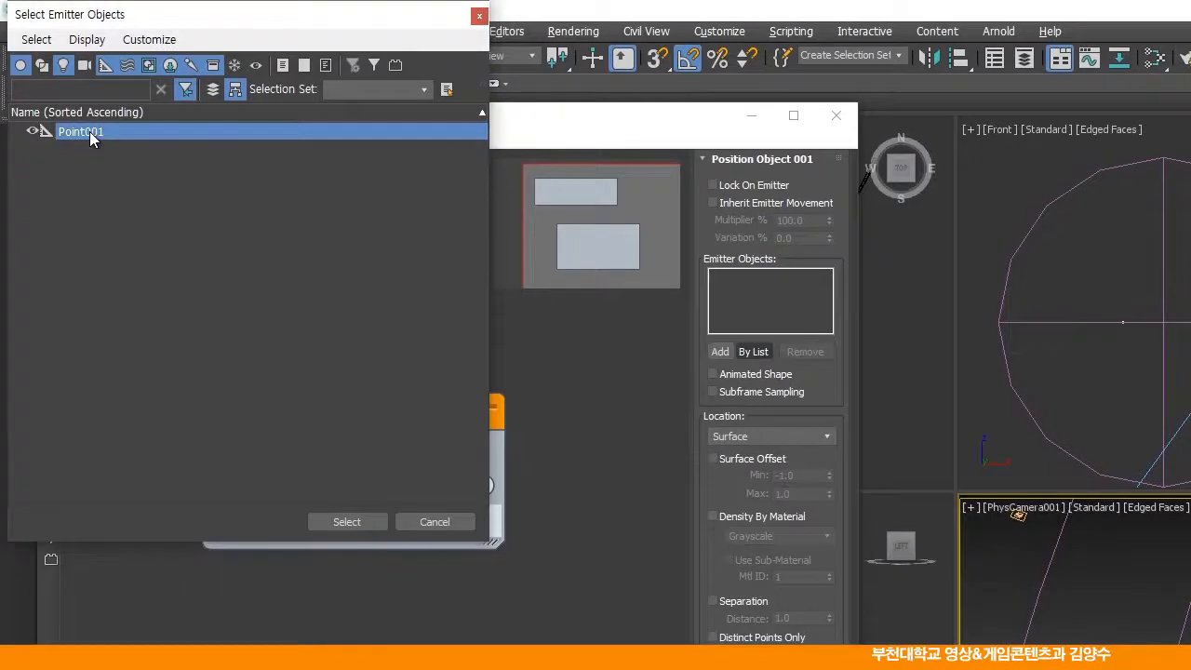
pyautogui.click(347, 522)
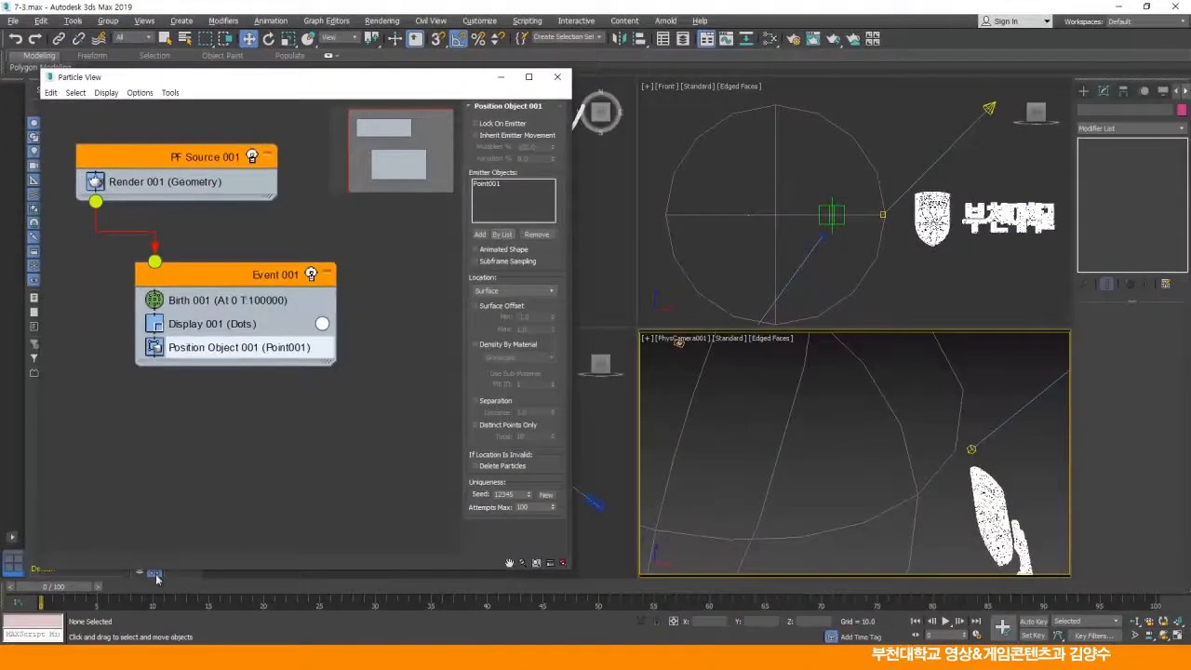
# Step: Enable Lock On Emitter for Position Object 001 and scrub the animation before and after to check that the particles follow the logo
pyautogui.moveTo(58, 588); pyautogui.dragTo(257, 588)
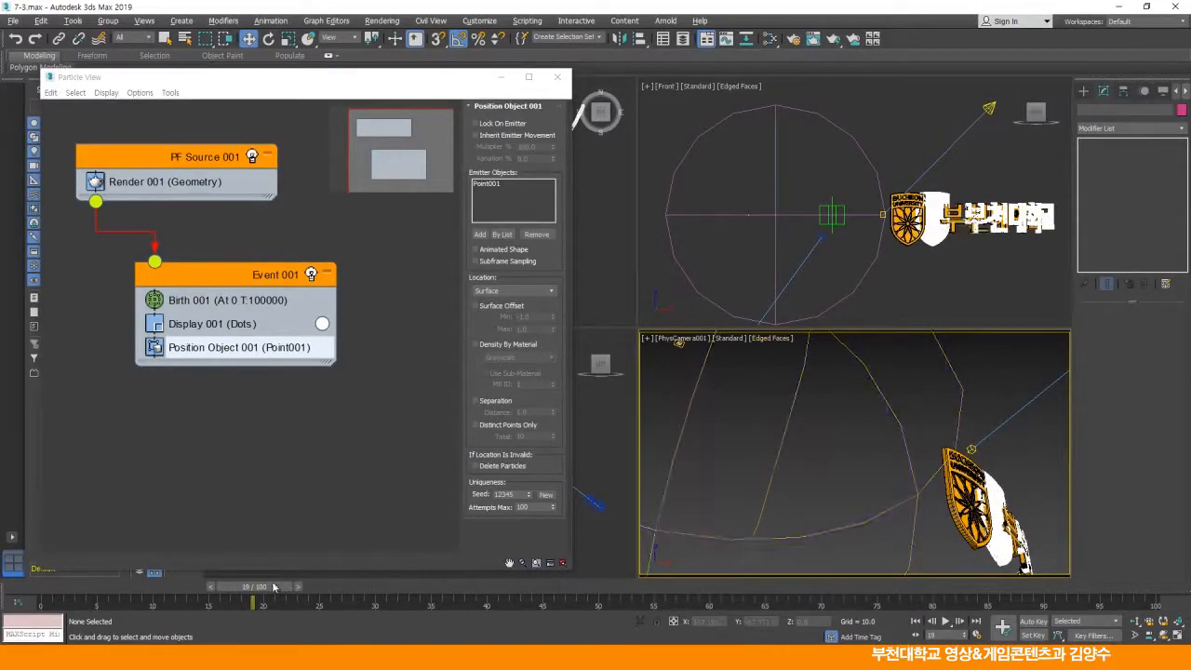
pyautogui.moveTo(276, 587); pyautogui.dragTo(1, 588)
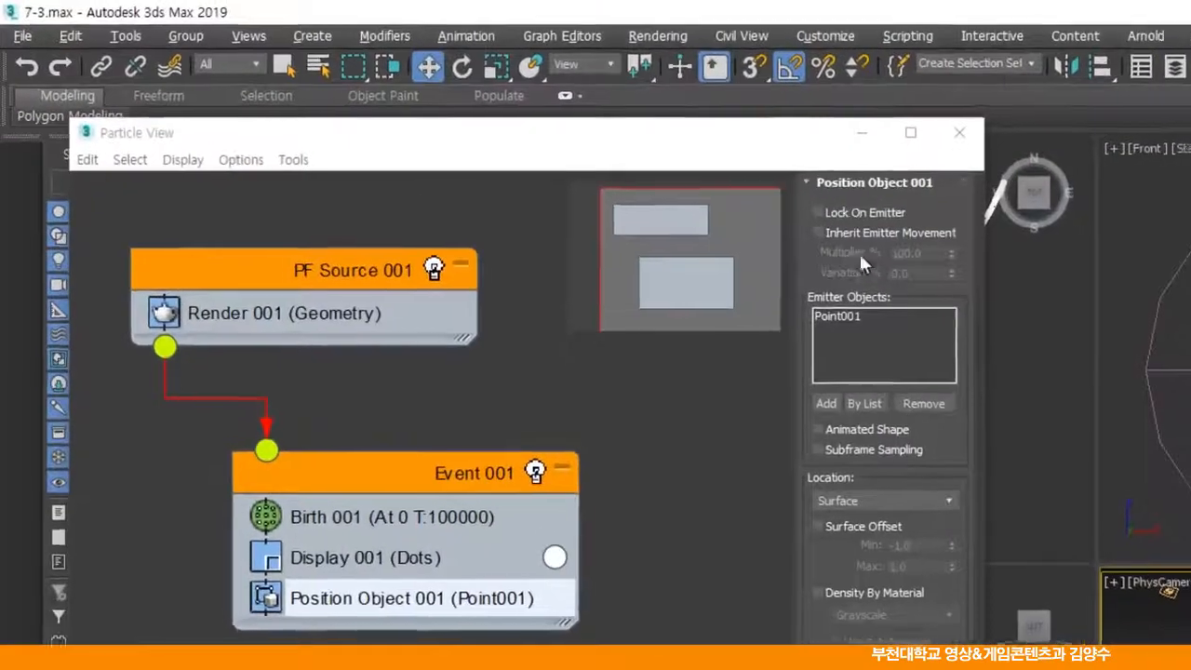
pyautogui.click(827, 214)
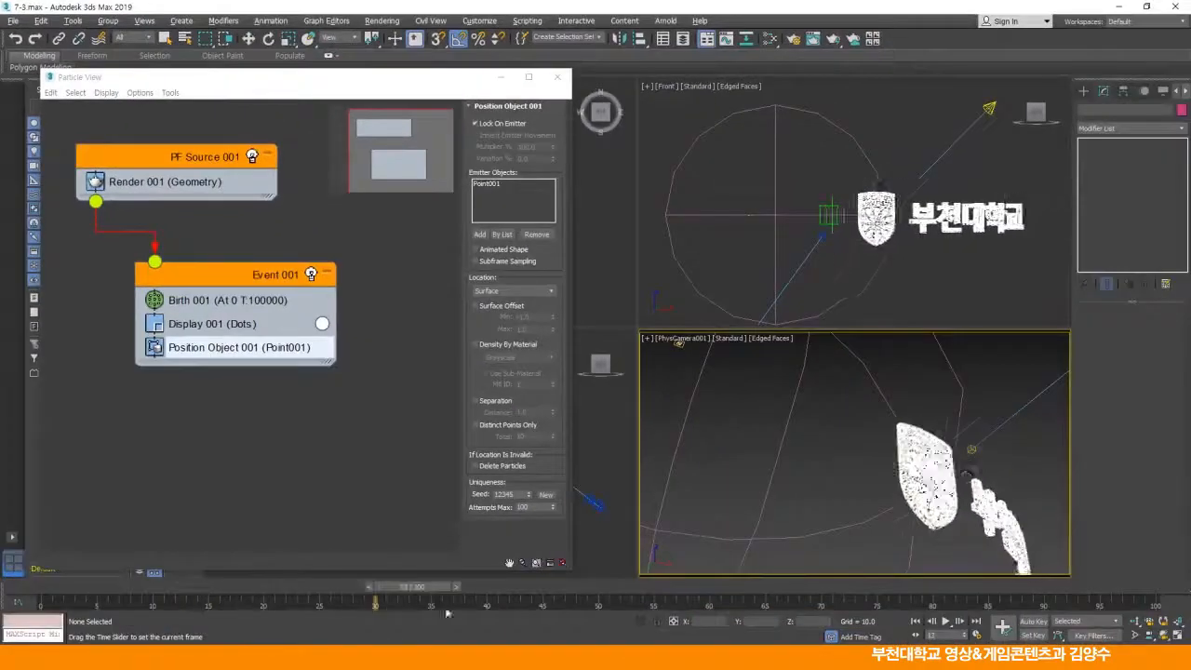
pyautogui.moveTo(446, 609); pyautogui.dragTo(488, 602)
# Step: Append a Collision test to Event 001 below the Position Object operator
pyautogui.click(260, 278)
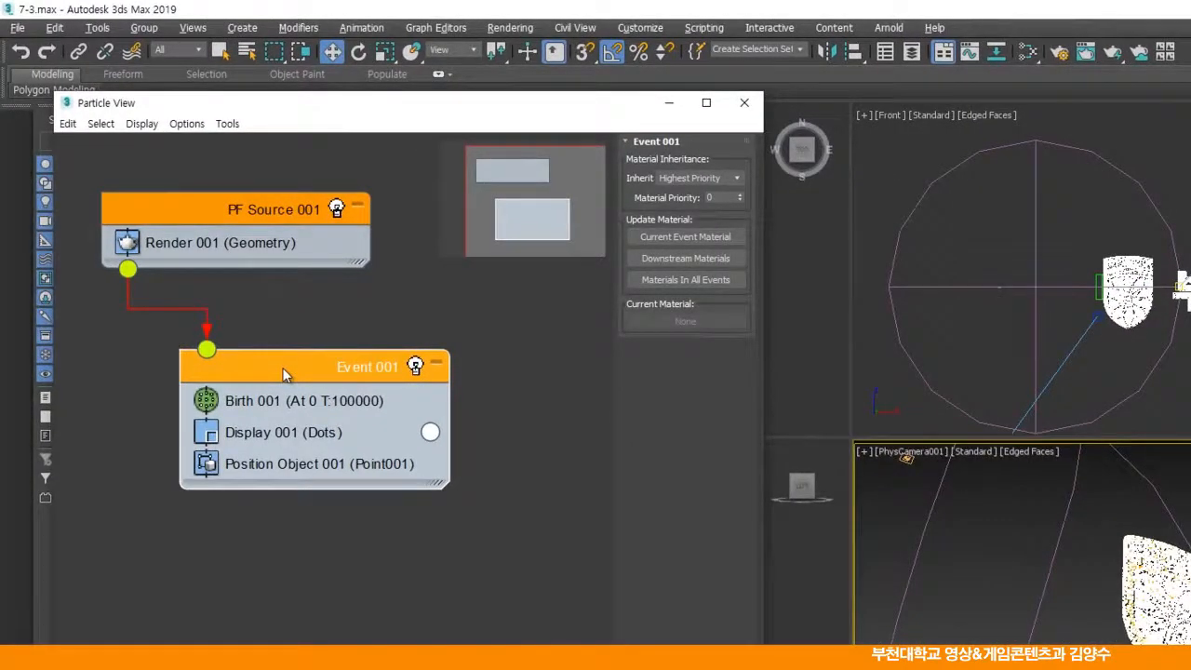
pyautogui.rightClick(285, 374)
pyautogui.moveTo(327, 403)
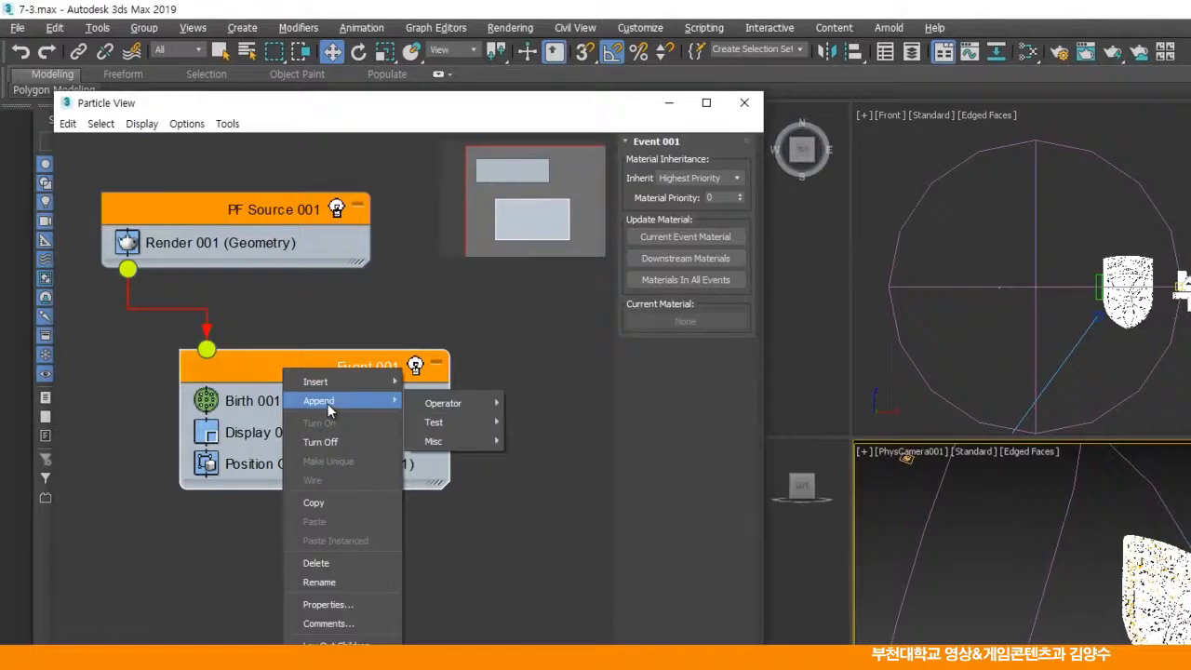
pyautogui.moveTo(435, 424)
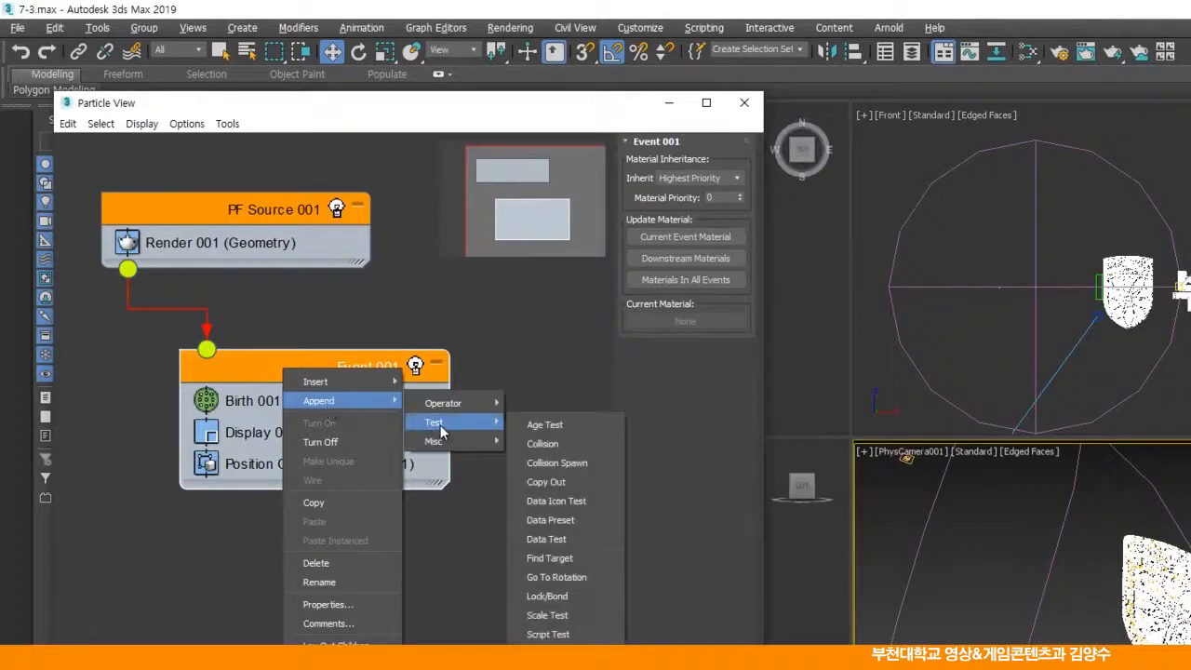
pyautogui.click(546, 444)
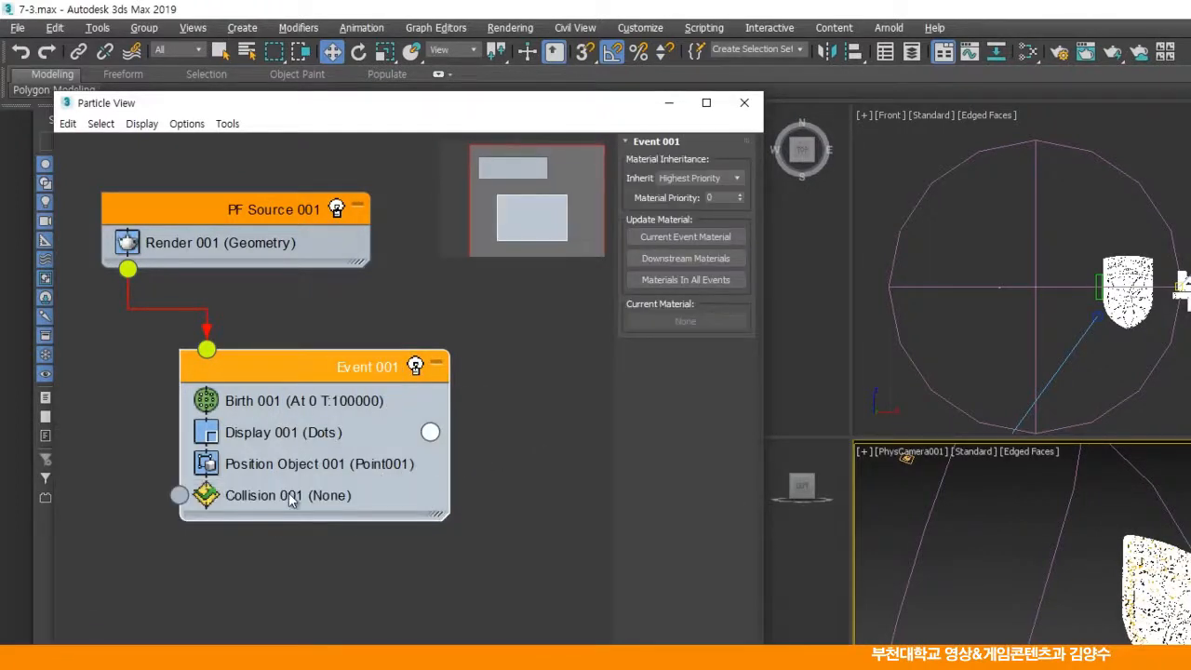
# Step: Assign SDeflector001 as the deflector of the Collision 001 test and scrub the timeline to check the particles
pyautogui.click(292, 498)
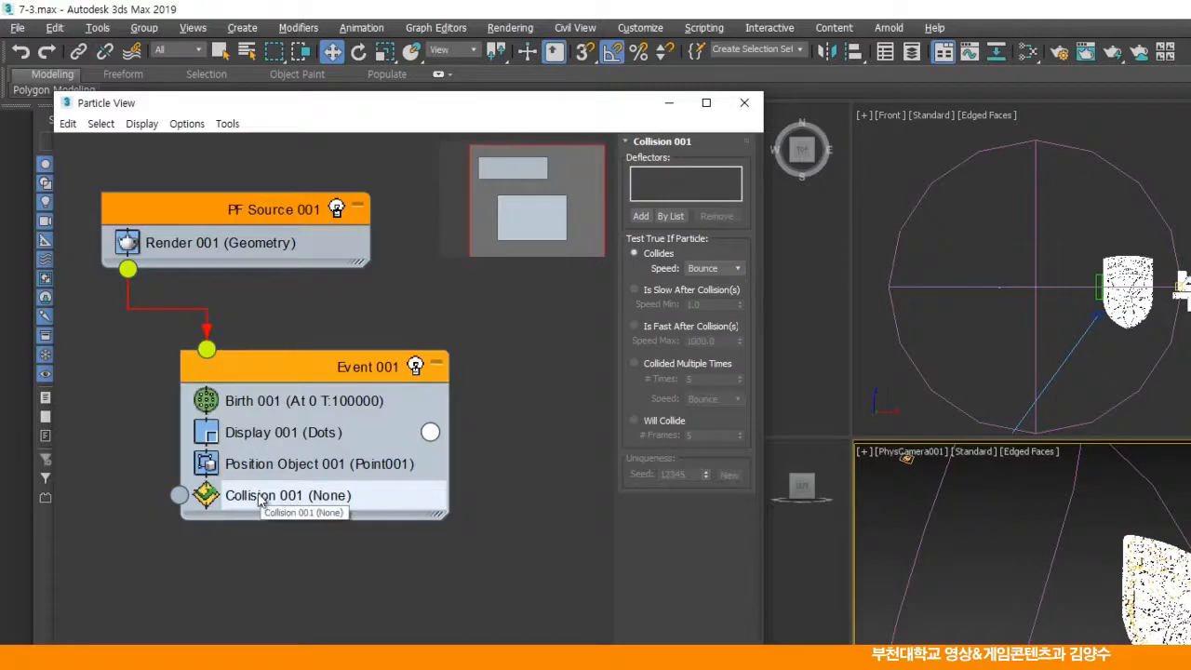
pyautogui.click(668, 215)
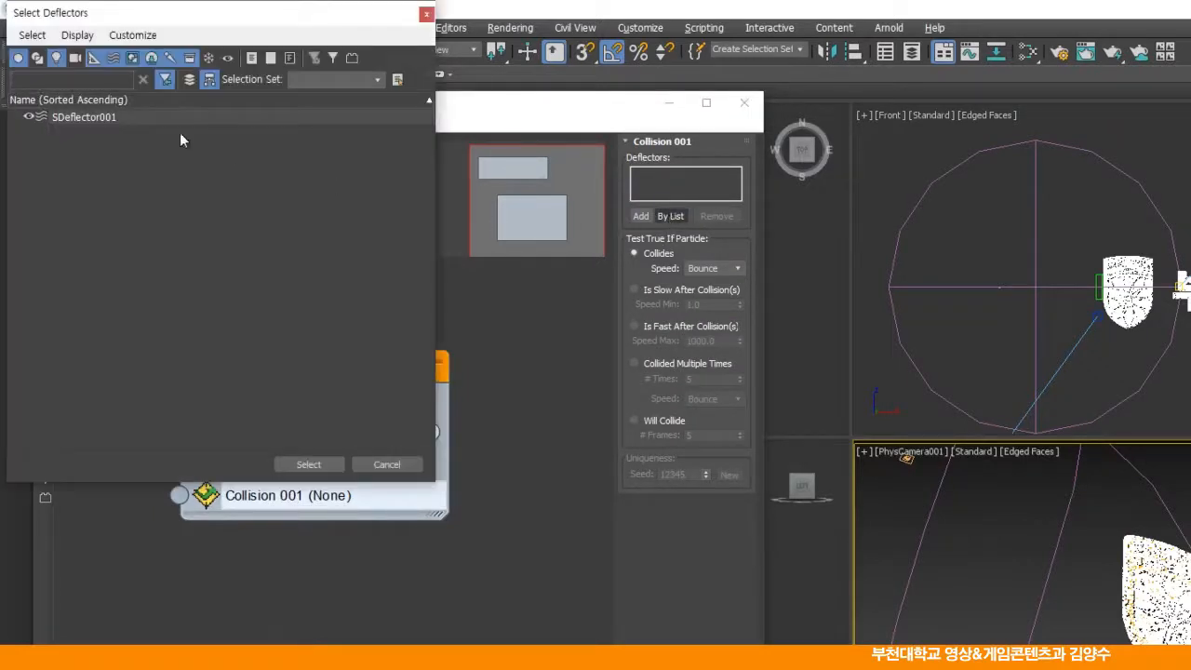
pyautogui.click(93, 119)
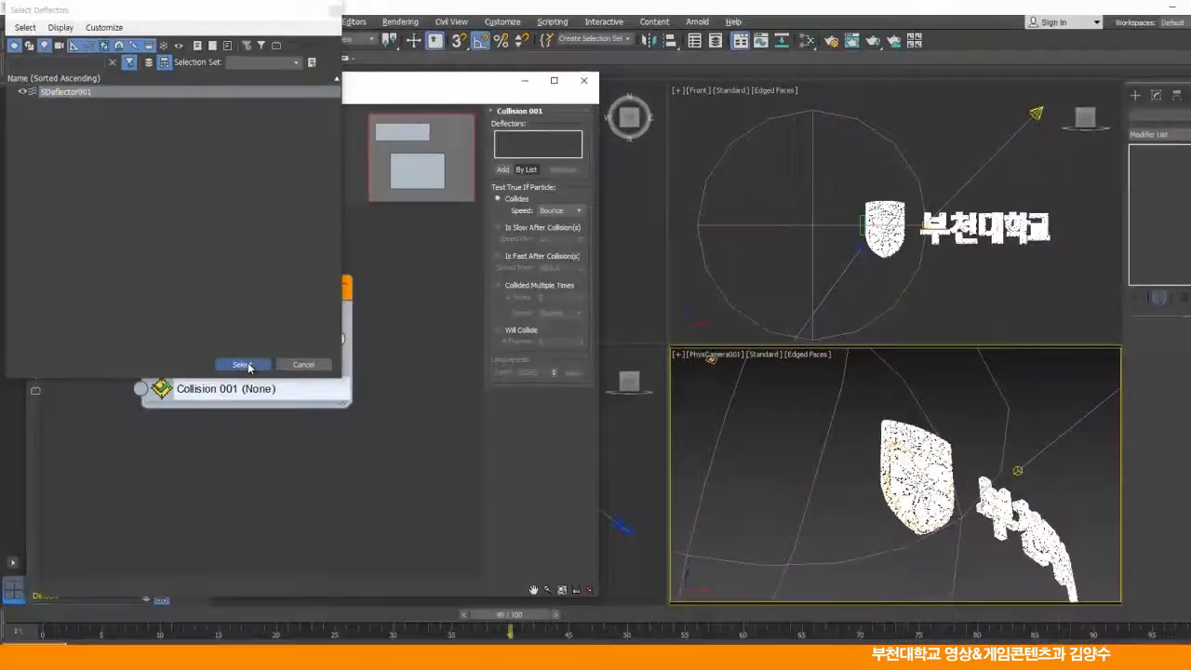
pyautogui.click(308, 463)
pyautogui.moveTo(244, 589); pyautogui.dragTo(444, 599)
pyautogui.moveTo(192, 600); pyautogui.dragTo(380, 600)
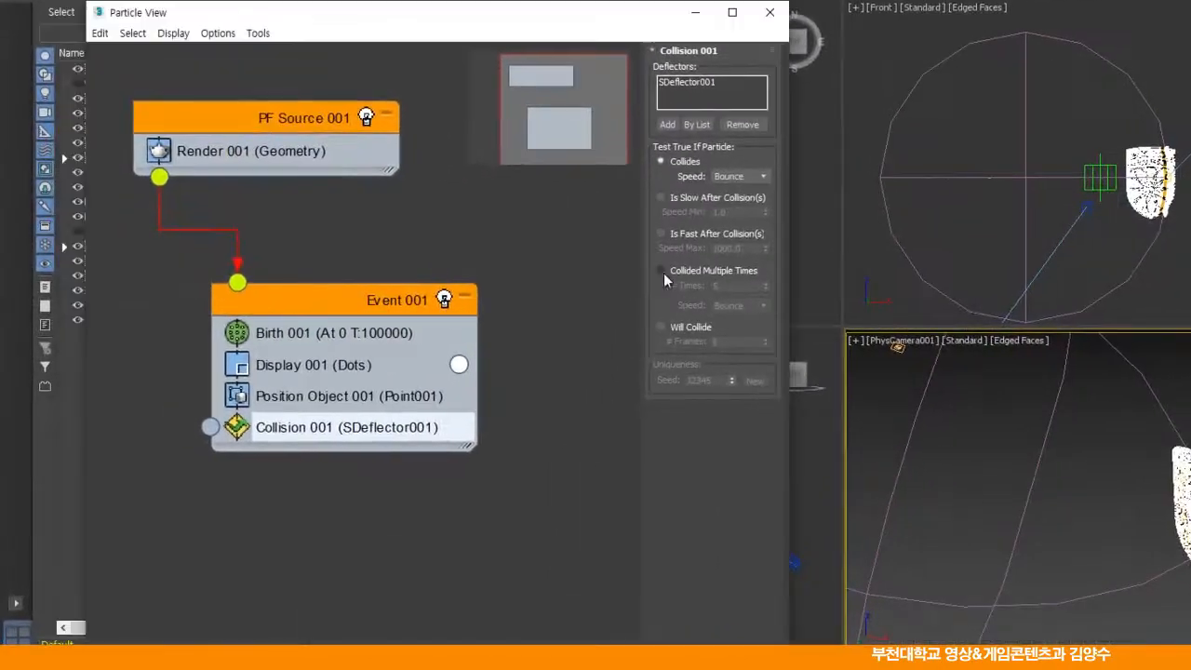
# Step: Set the Collision 001 test's collision speed to Continue and move the animation to frame 31
pyautogui.click(740, 177)
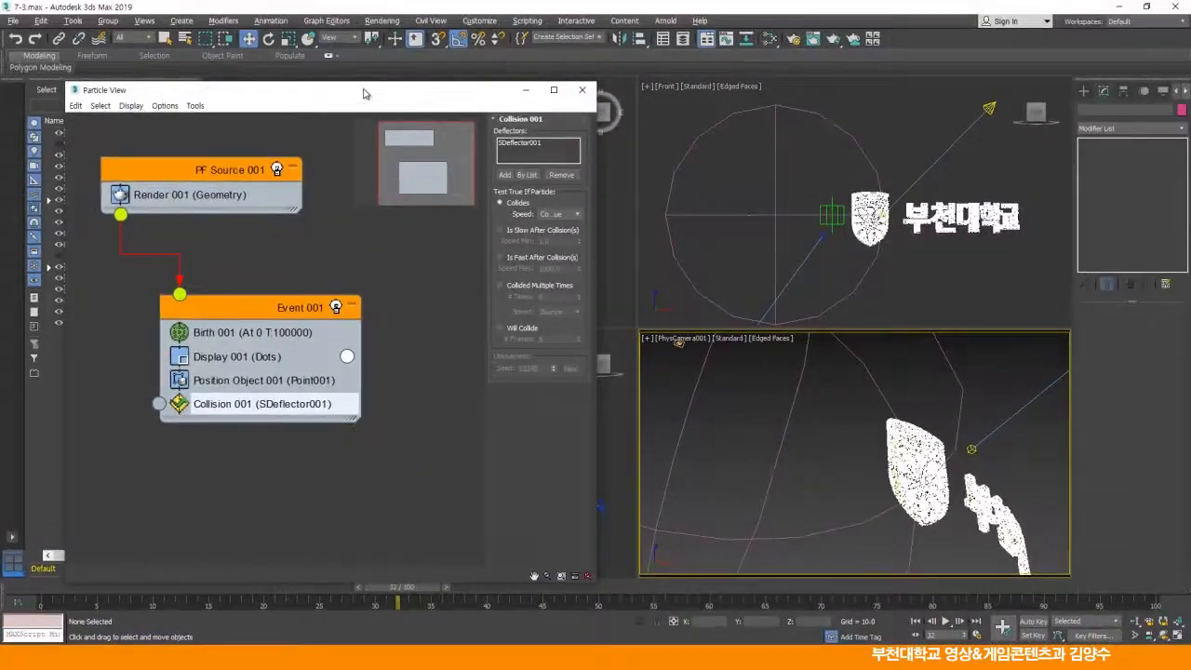
pyautogui.moveTo(364, 94); pyautogui.dragTo(350, 63)
pyautogui.moveTo(374, 591); pyautogui.dragTo(362, 591)
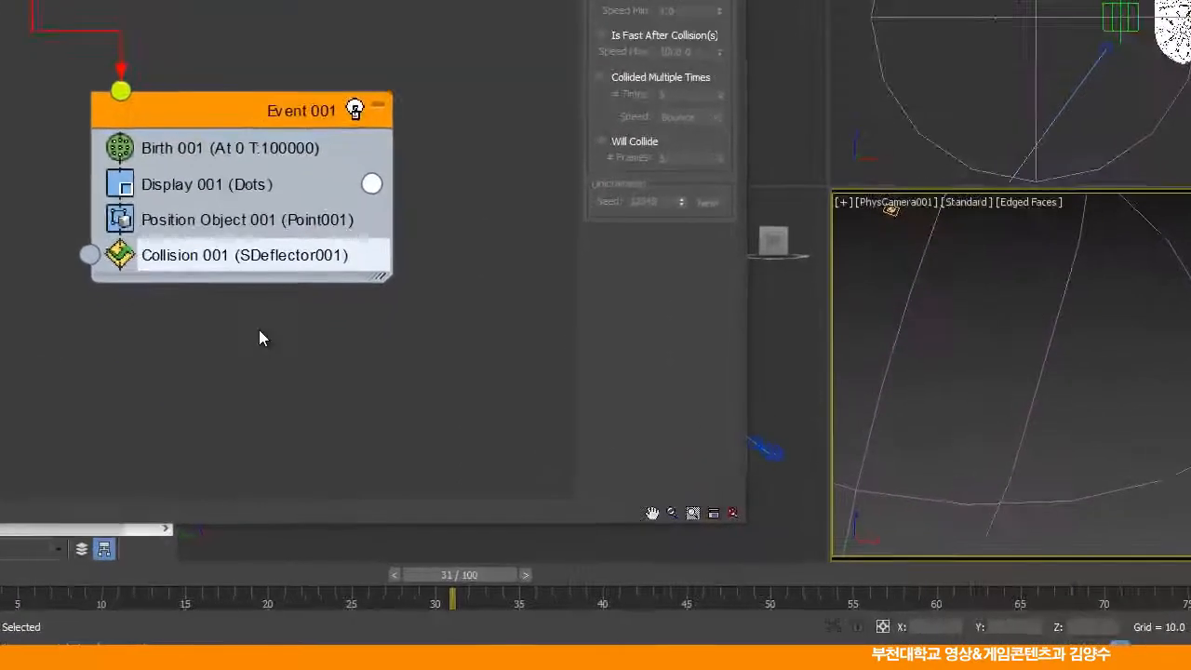
# Step: Create a new Display event below Event 001 and wire the Collision 001 test's output to its input
pyautogui.rightClick(259, 383)
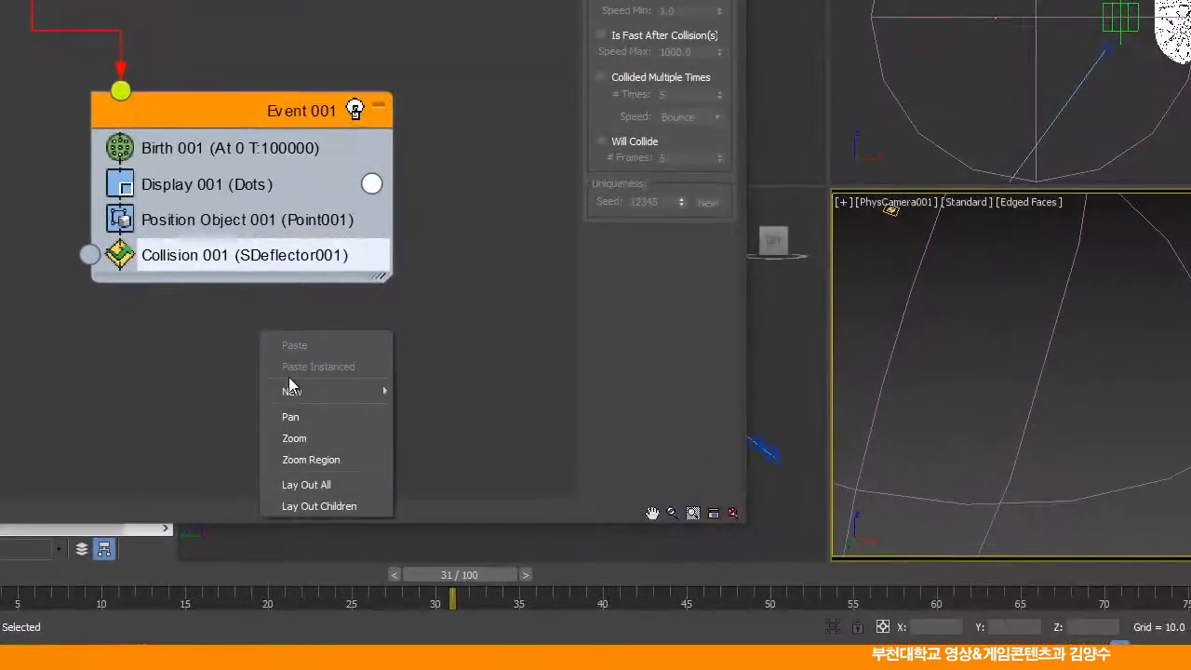
pyautogui.moveTo(286, 434)
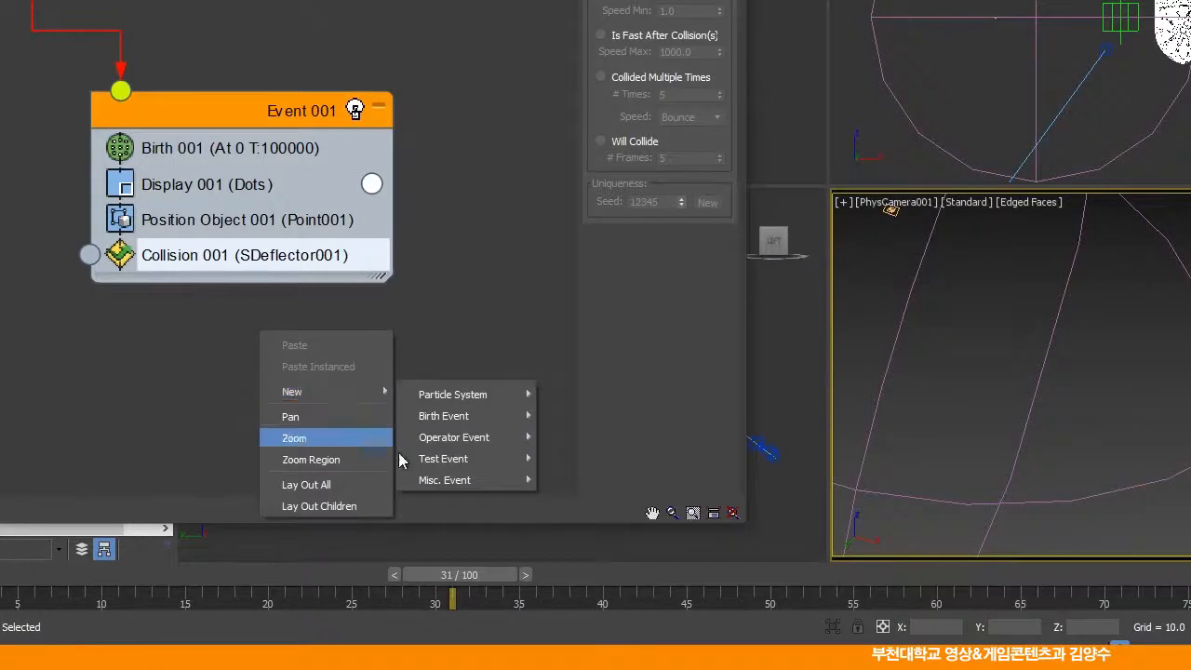
pyautogui.moveTo(456, 484)
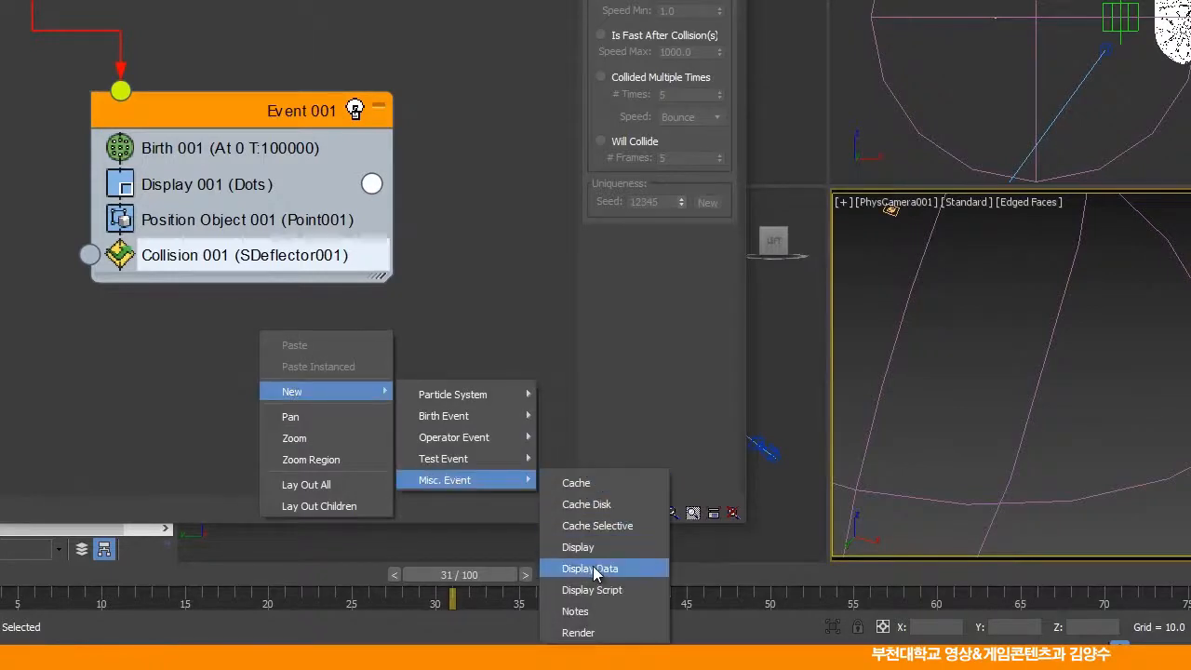
pyautogui.click(578, 547)
pyautogui.moveTo(427, 361); pyautogui.dragTo(277, 378)
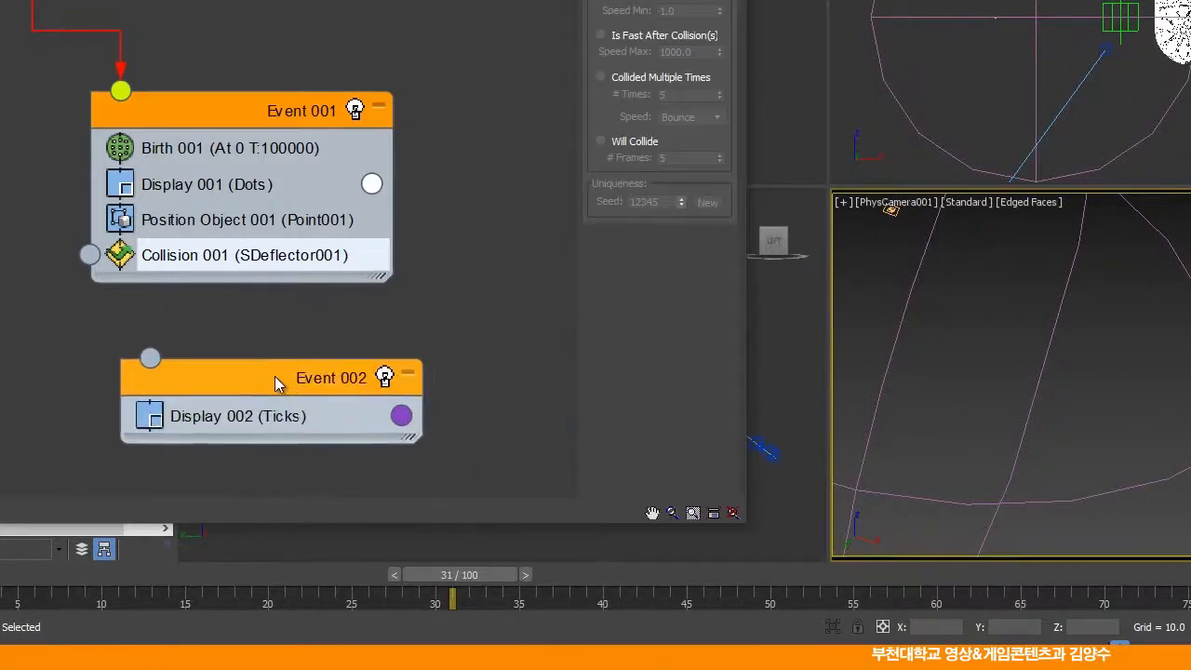
pyautogui.moveTo(89, 254); pyautogui.dragTo(151, 356)
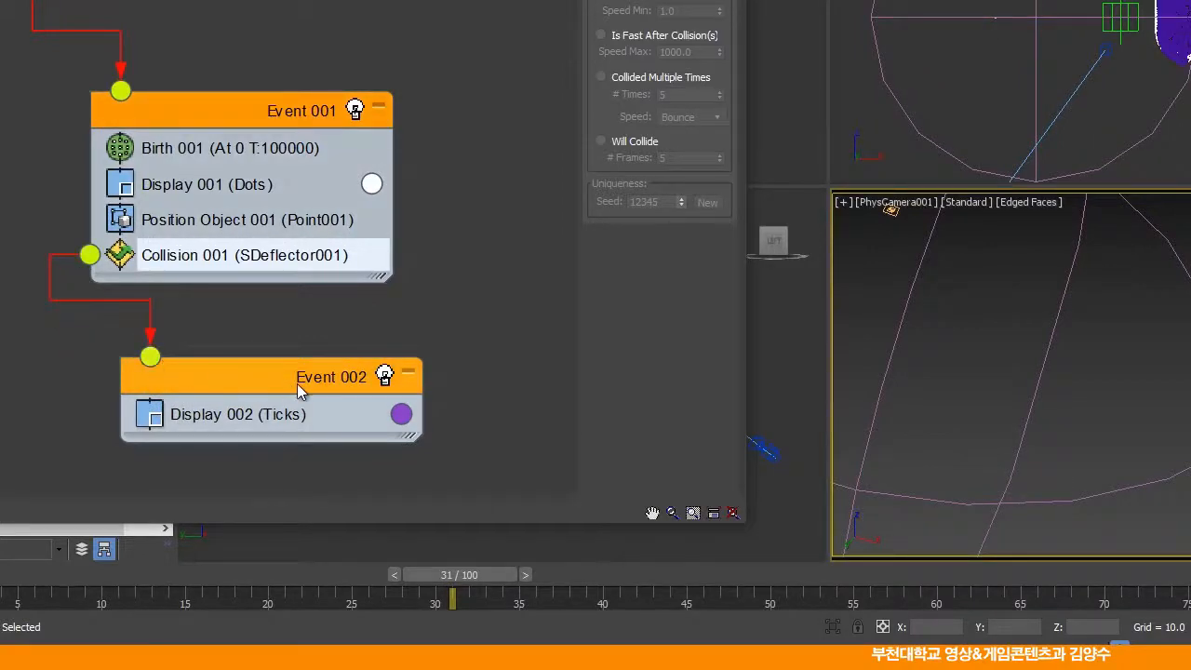
pyautogui.moveTo(297, 384); pyautogui.dragTo(265, 421)
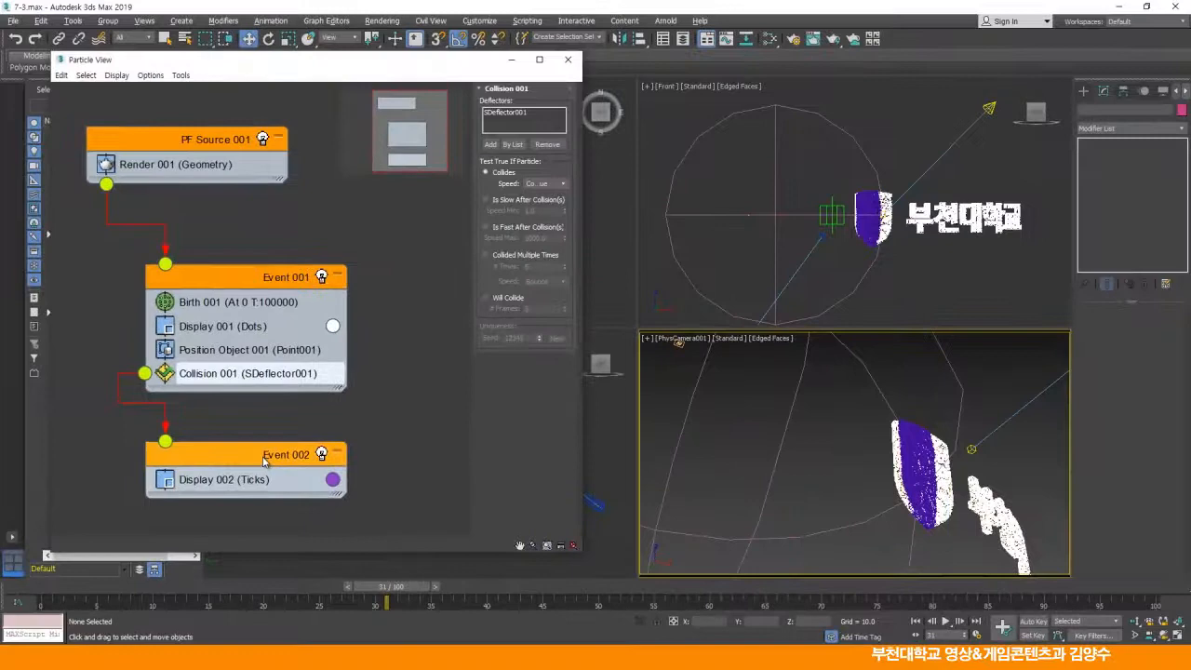
# Step: Set the Display 002 operator's type to Dots and its colour to cyan with RGB 0, 255, 186
pyautogui.click(248, 484)
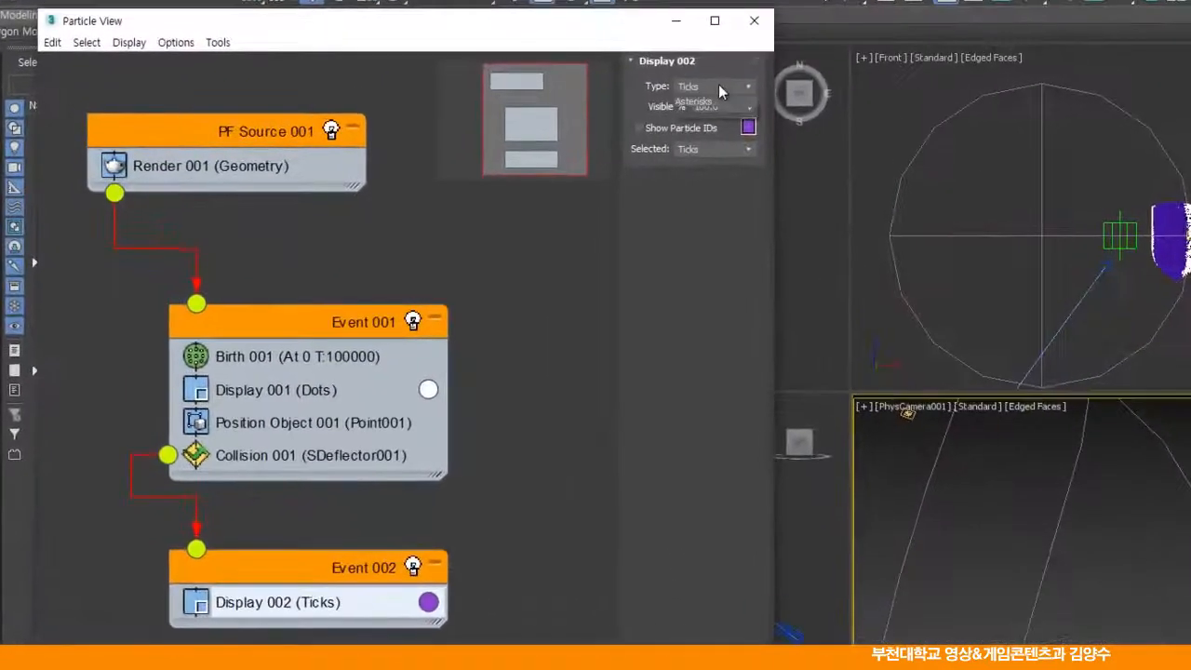
pyautogui.click(718, 86)
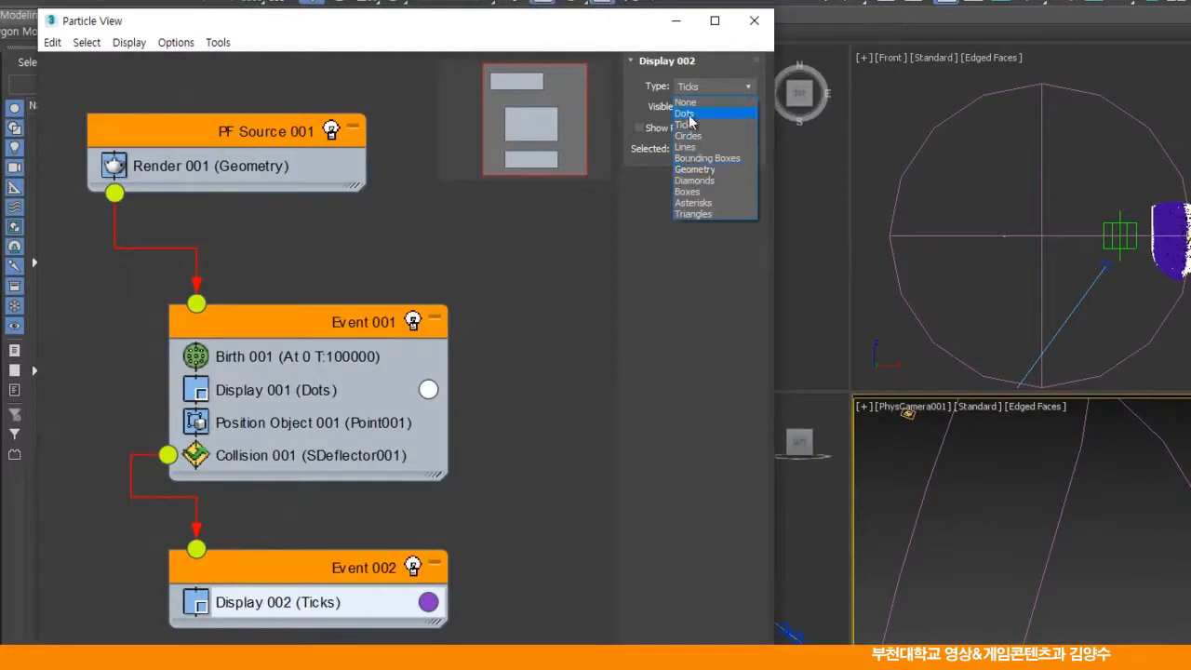
pyautogui.click(684, 108)
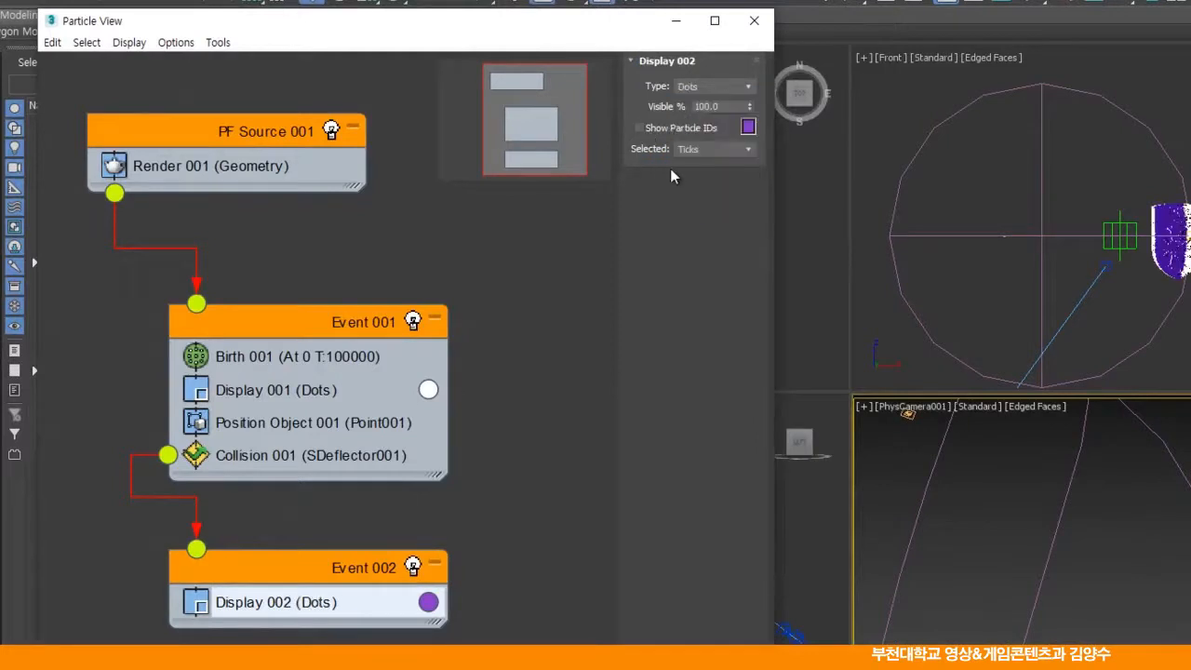
pyautogui.click(748, 127)
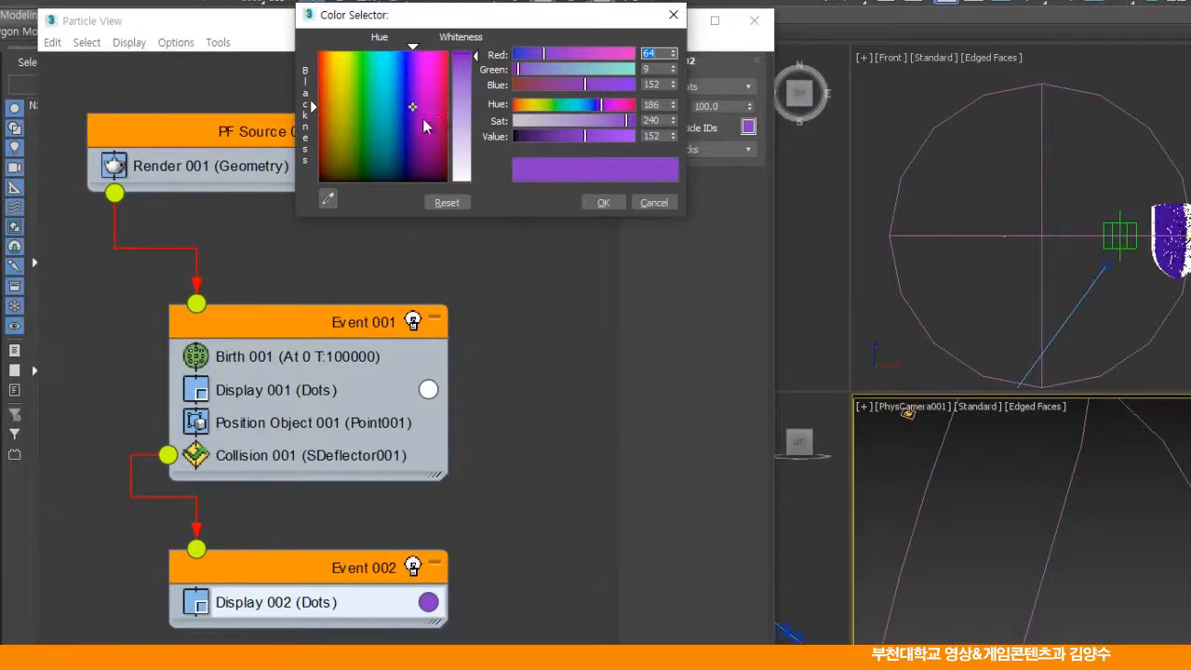
pyautogui.moveTo(412, 111)
pyautogui.mouseDown()
pyautogui.moveTo(402, 70)
pyautogui.moveTo(377, 51)
pyautogui.mouseUp()
pyautogui.moveTo(476, 57); pyautogui.dragTo(479, 52)
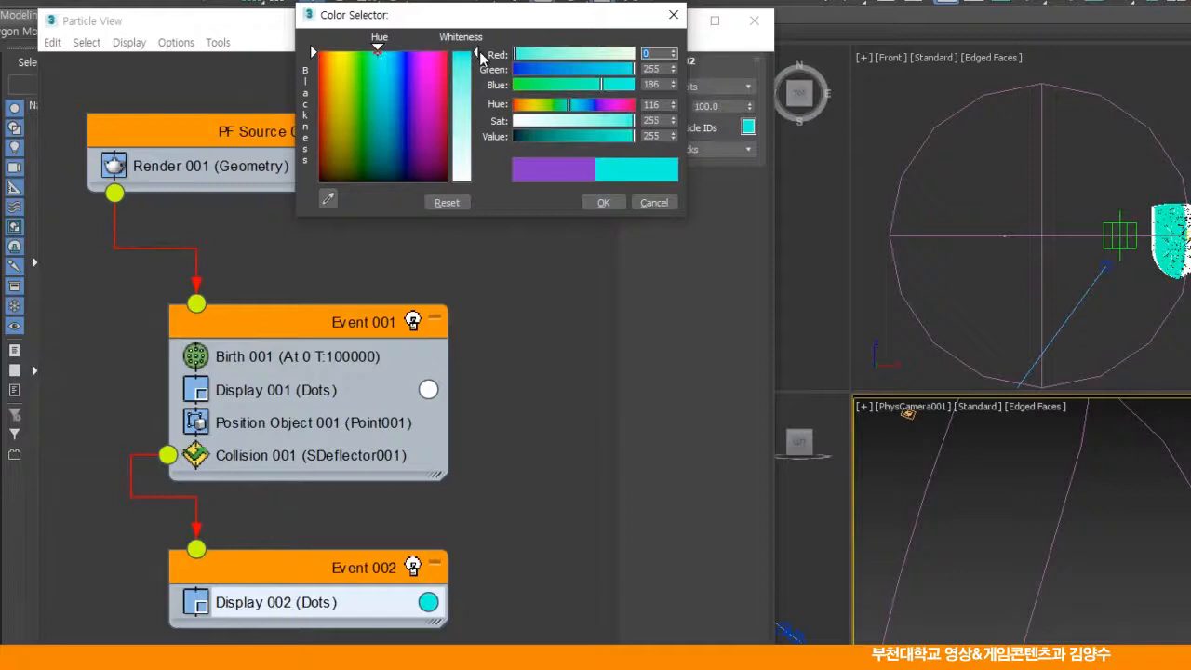
pyautogui.click(600, 202)
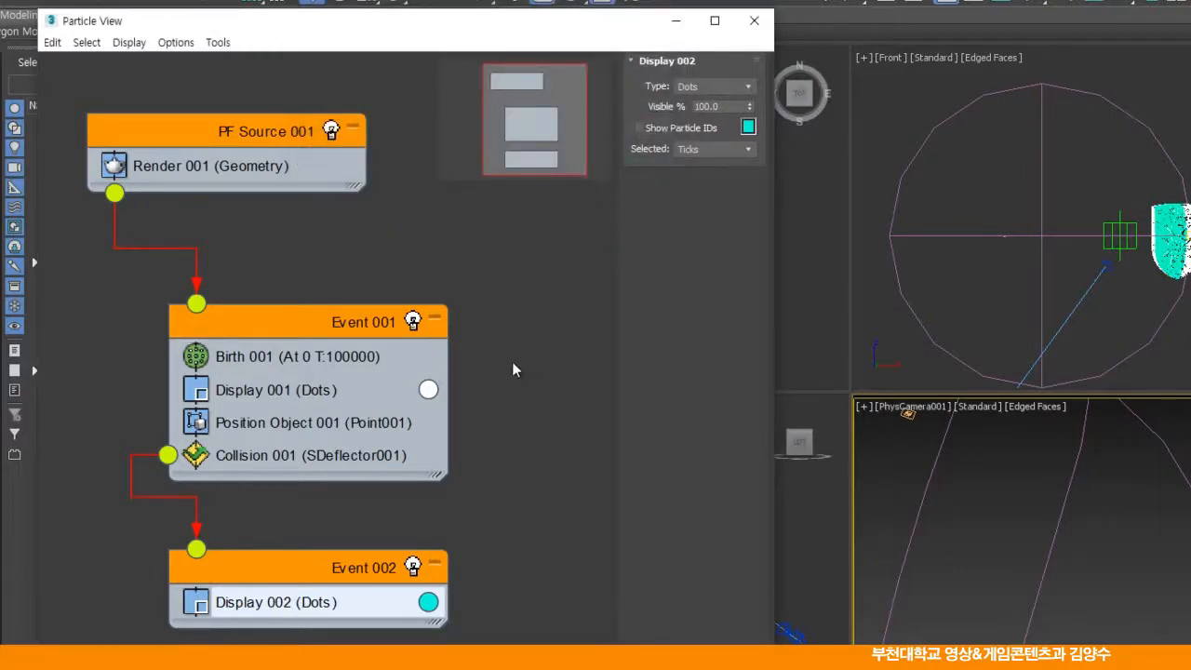
# Step: Move Event 001 and Event 002 higher in the particle diagram to free space beneath them
pyautogui.moveTo(340, 566); pyautogui.dragTo(338, 539)
pyautogui.moveTo(346, 325); pyautogui.dragTo(346, 271)
pyautogui.moveTo(316, 533); pyautogui.dragTo(312, 506)
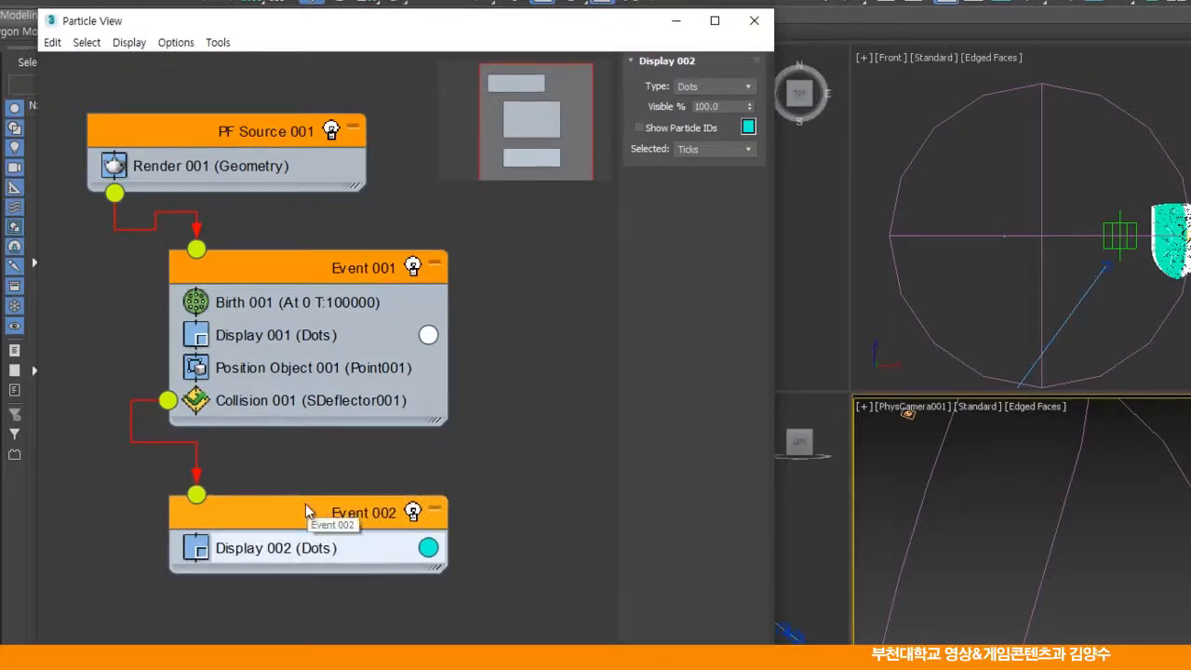
# Step: Append a Shape operator to Event 002, after its Display operator
pyautogui.rightClick(306, 510)
pyautogui.moveTo(353, 551)
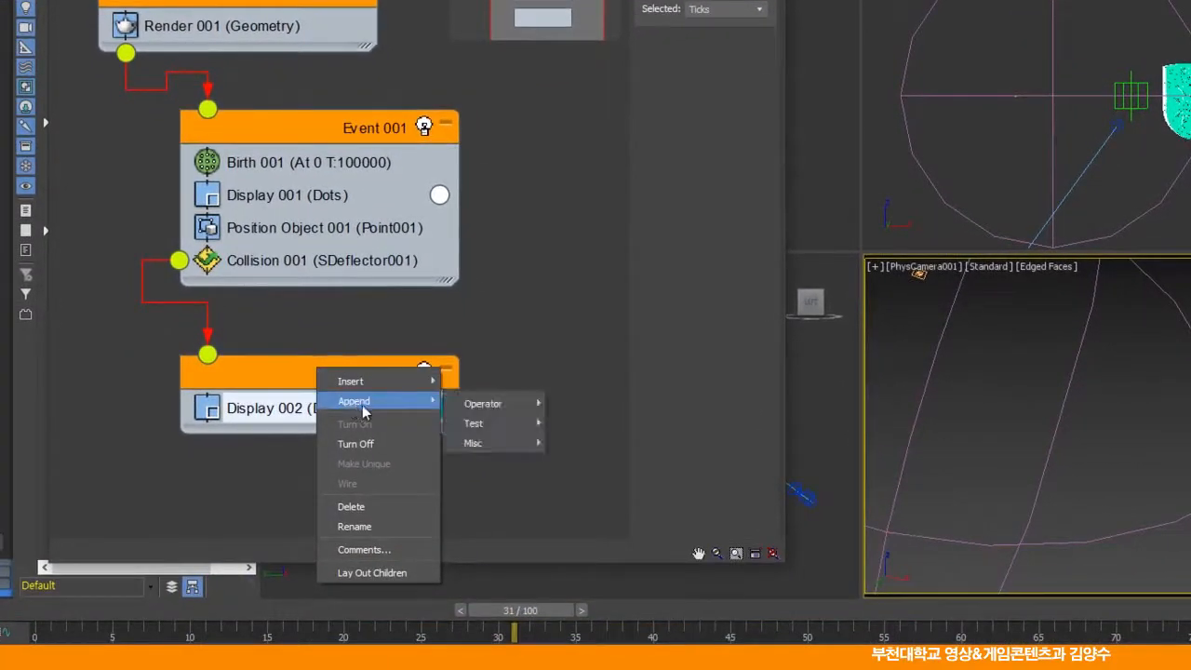
pyautogui.moveTo(495, 403)
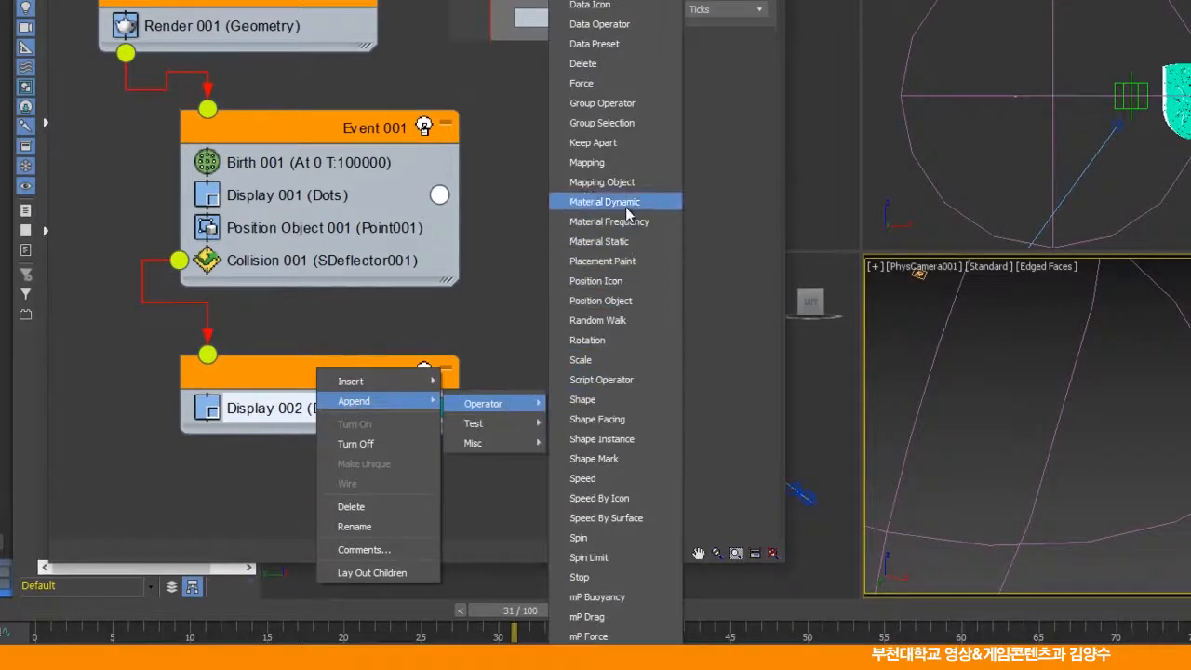
pyautogui.click(590, 399)
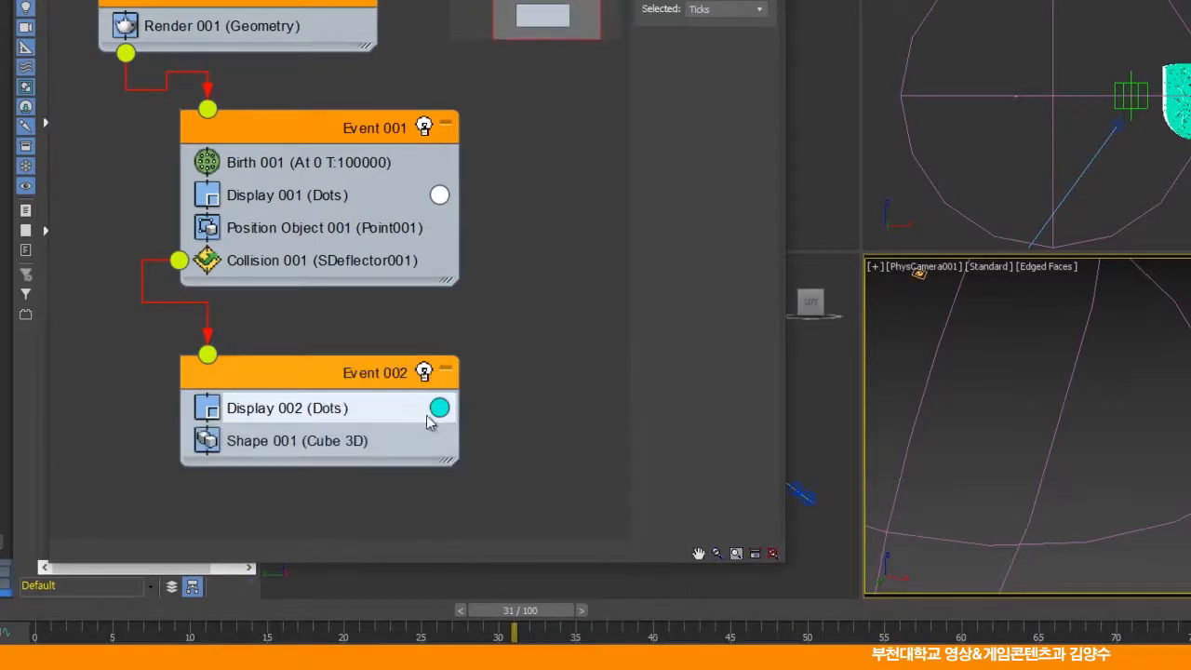
# Step: Set the Shape 001 operator to a 3D Tetra with a size of 0.3
pyautogui.click(306, 446)
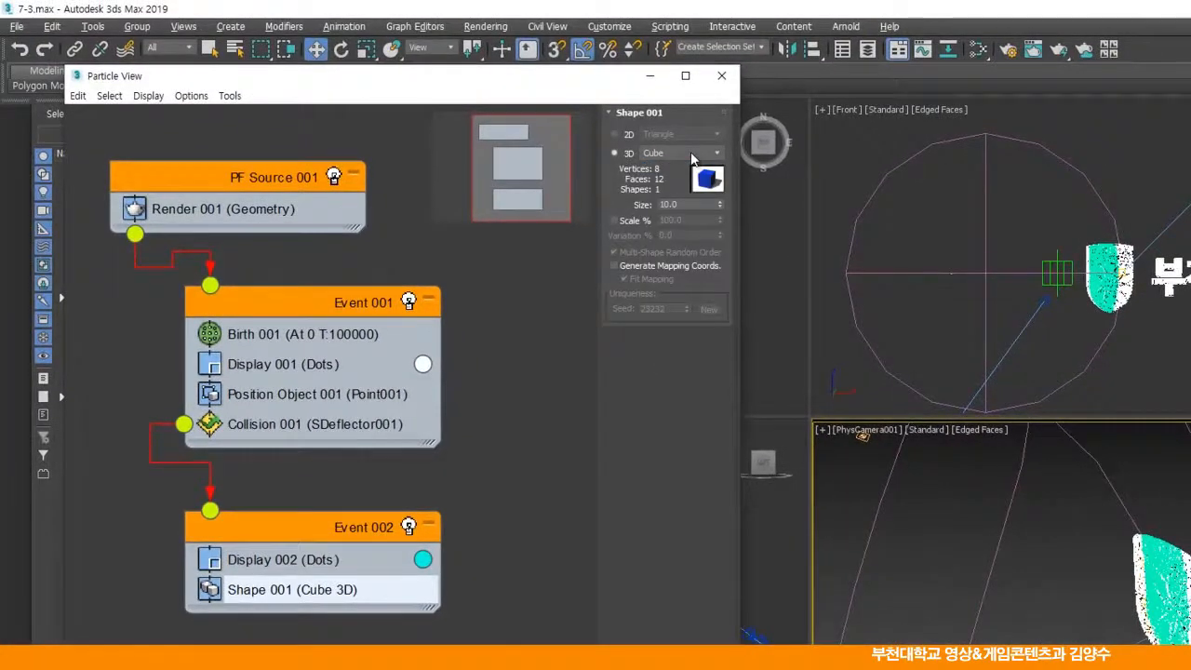
pyautogui.click(691, 155)
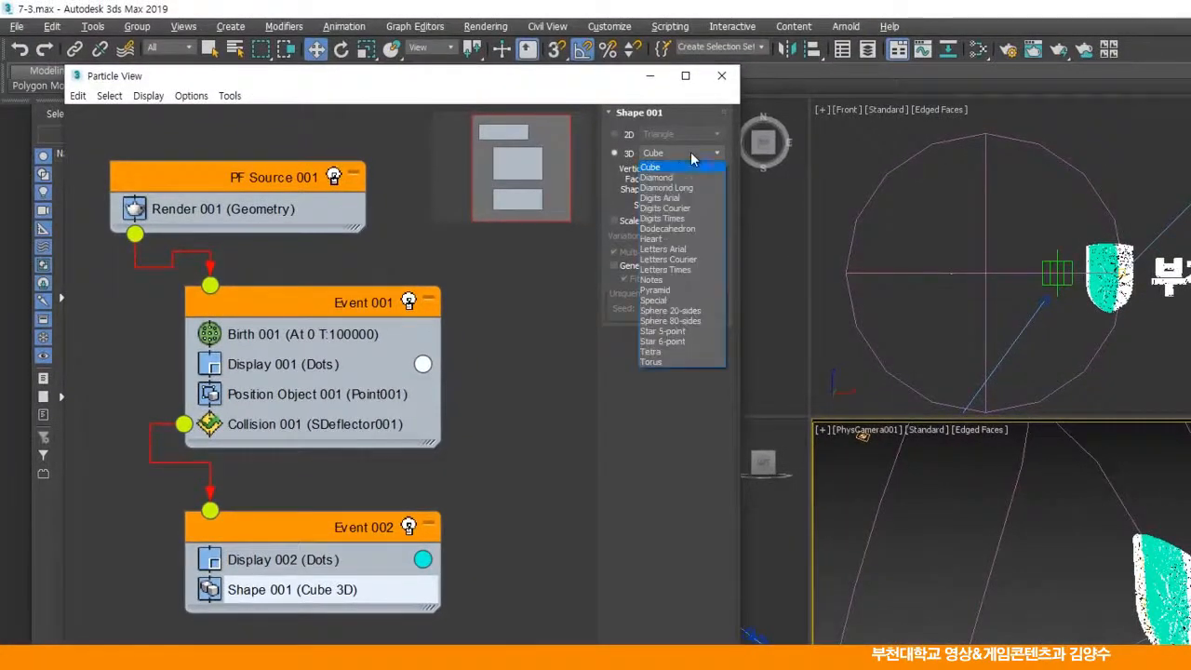
pyautogui.click(662, 343)
pyautogui.doubleClick(665, 203)
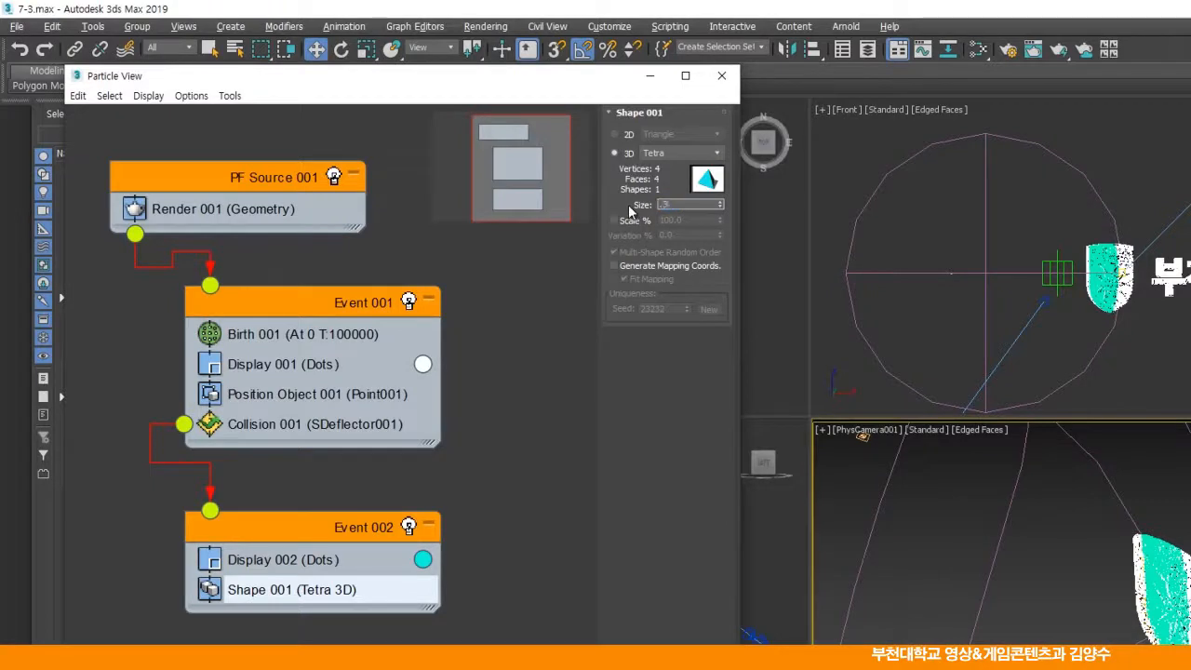
# Step: Create a Wind force space warp in the Top viewport in front of the logo's shield, with an icon size of about 137
pyautogui.moveTo(345, 528); pyautogui.dragTo(336, 533)
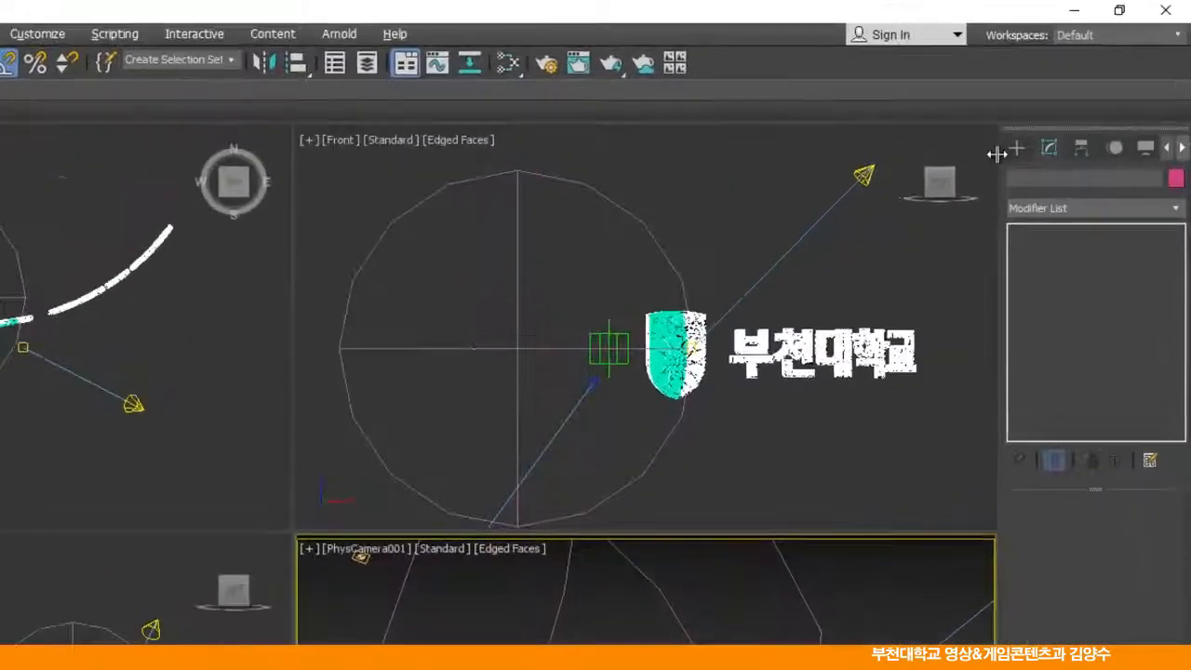
pyautogui.click(1082, 92)
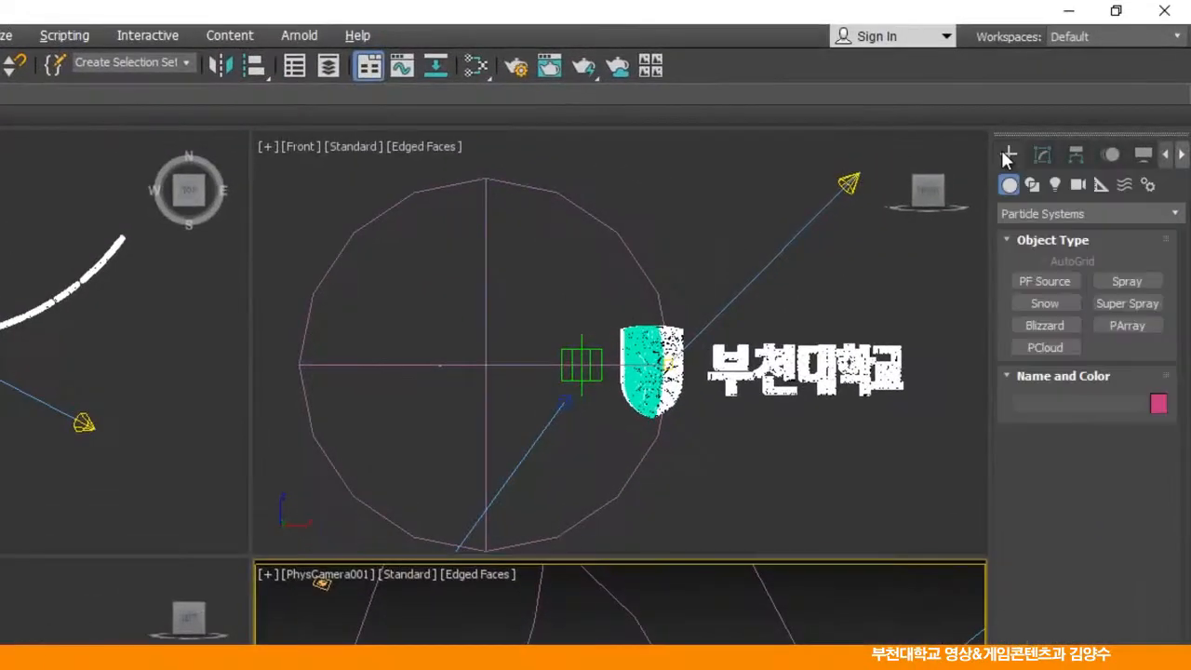
pyautogui.click(1117, 183)
pyautogui.click(1077, 213)
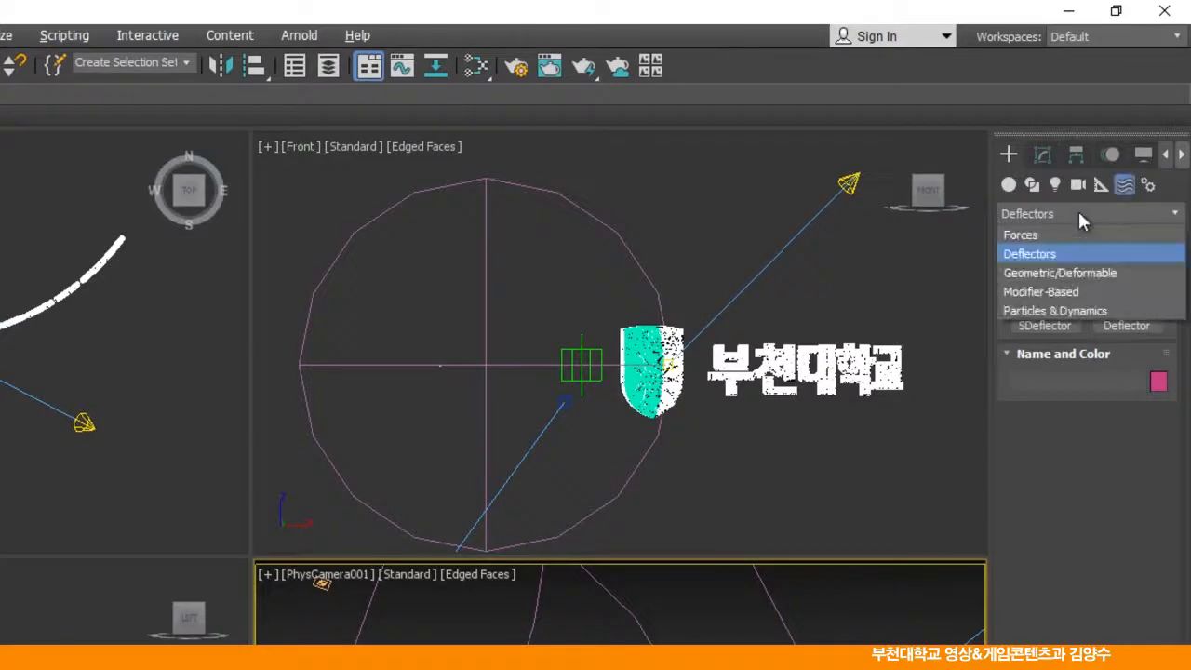
pyautogui.click(1023, 237)
pyautogui.click(1124, 347)
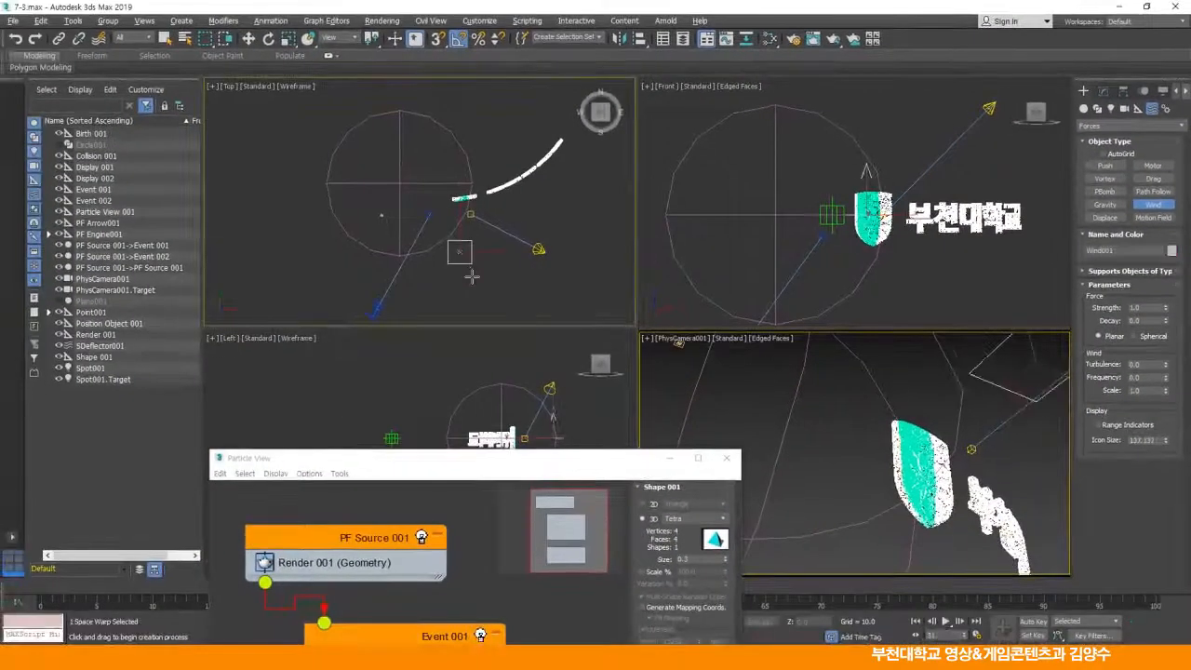
pyautogui.moveTo(459, 251); pyautogui.dragTo(472, 276)
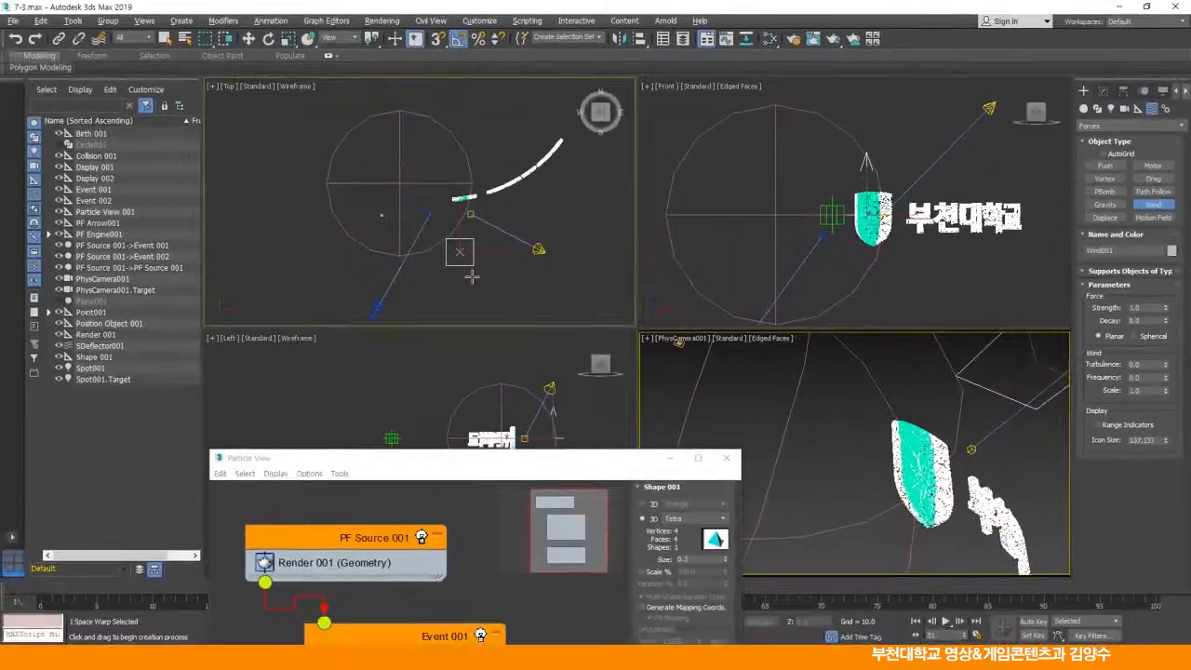
# Step: Show the Wind001 space warp's parameters beside the Particle View window and set its strength to 0.2
pyautogui.click(248, 39)
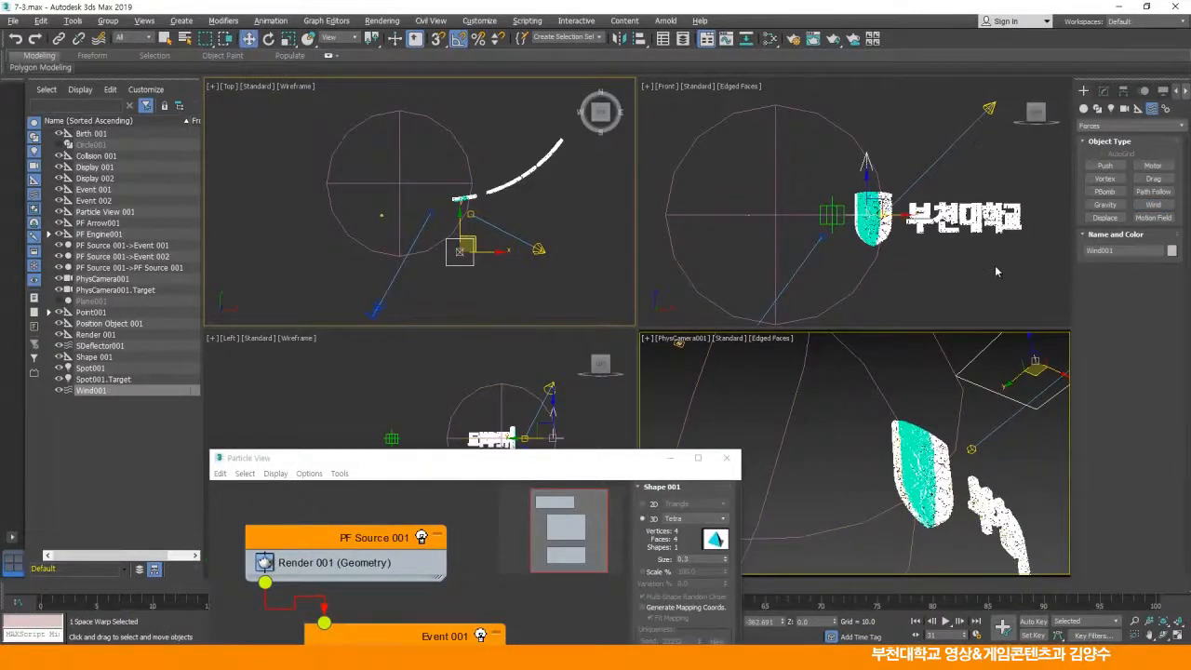
pyautogui.moveTo(994, 271); pyautogui.dragTo(976, 271, button='middle')
pyautogui.click(1103, 90)
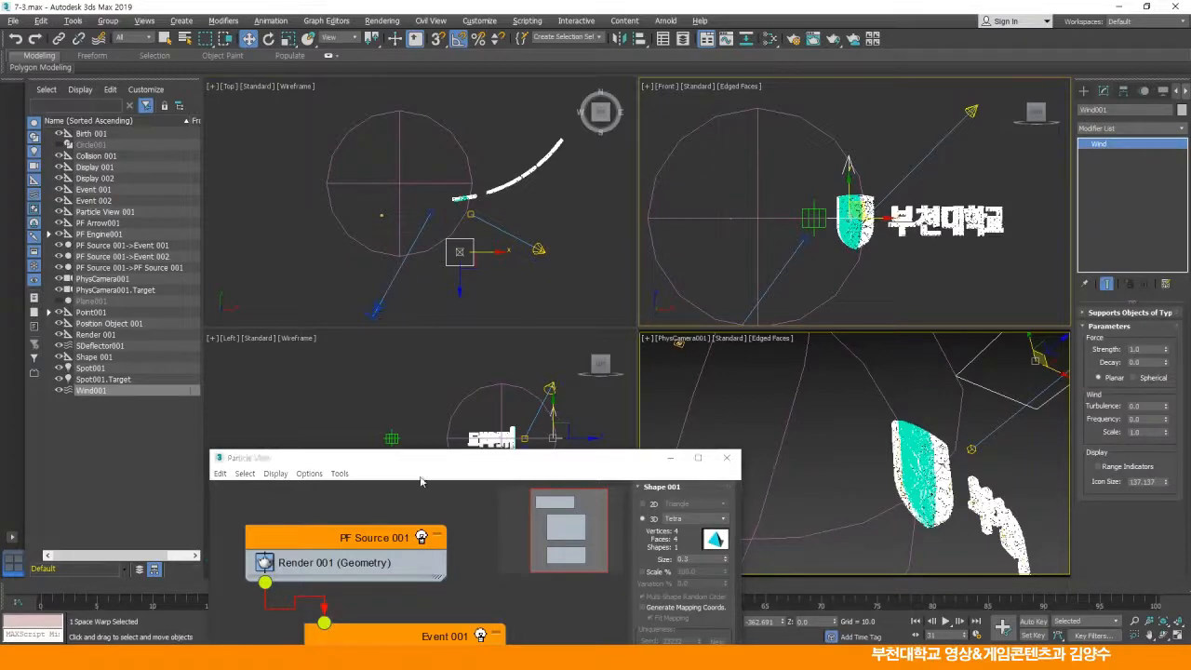
pyautogui.moveTo(496, 465); pyautogui.dragTo(361, 79)
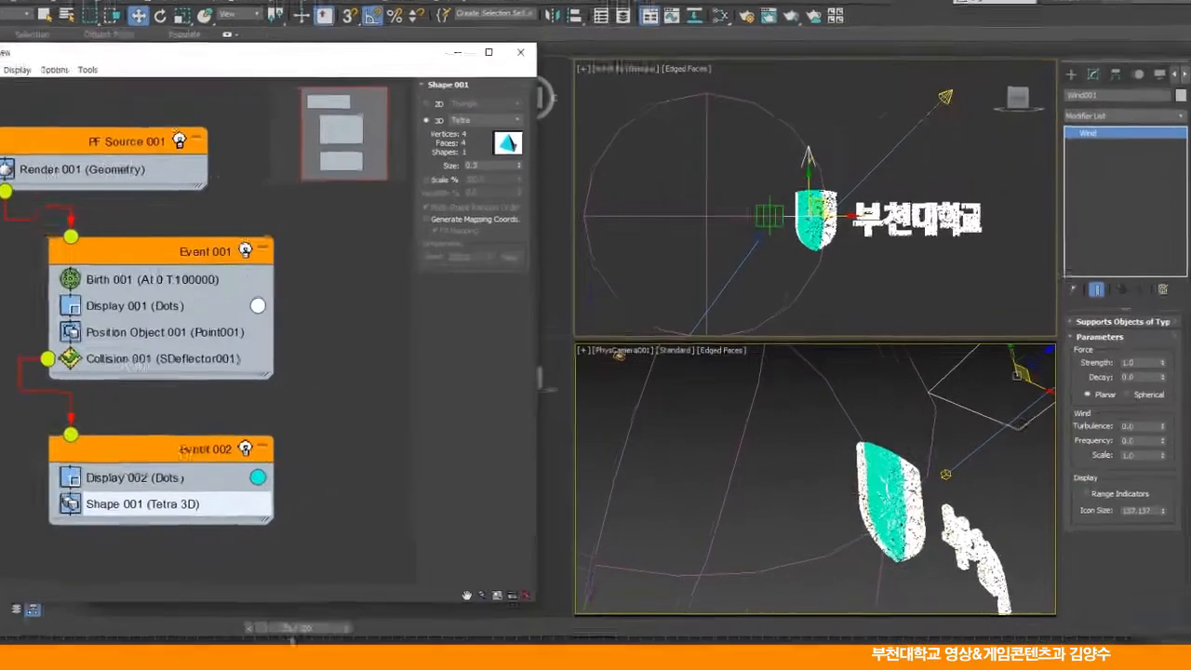
pyautogui.moveTo(1145, 350); pyautogui.dragTo(1114, 350)
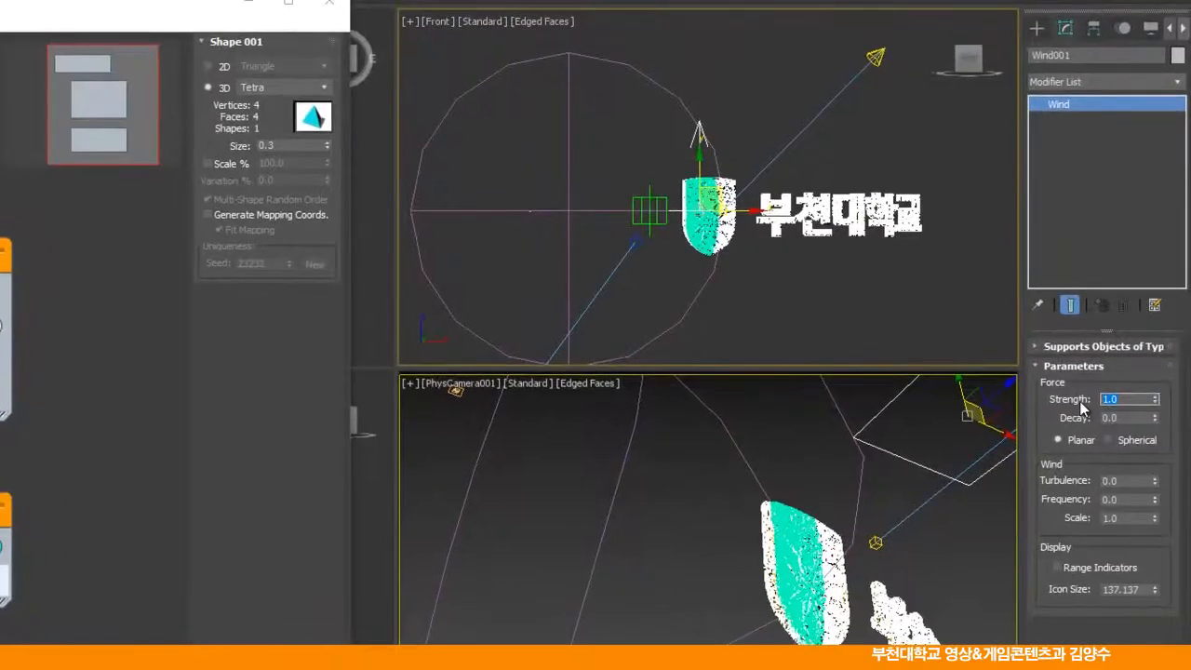
pyautogui.press('Return')
# Step: Set the Wind001 turbulence to 1, its frequency to 2 and its scale to 0.02
pyautogui.moveTo(1134, 483); pyautogui.dragTo(1047, 485)
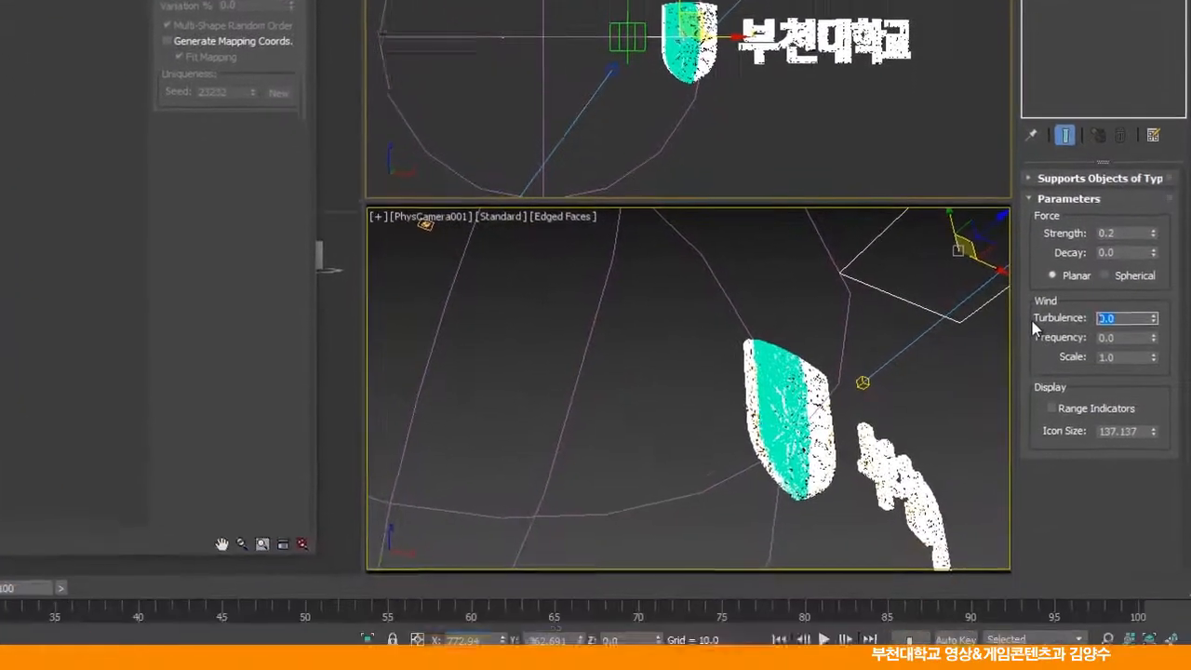
pyautogui.write('1')
pyautogui.moveTo(1121, 322); pyautogui.dragTo(1055, 324)
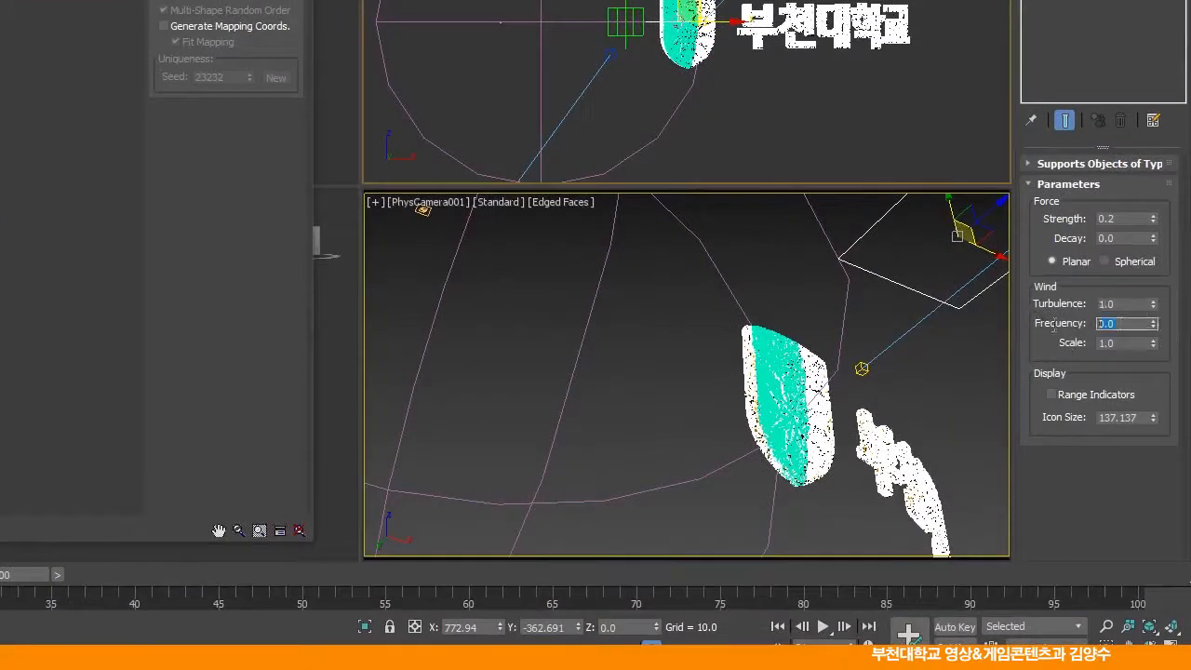
pyautogui.write('2')
pyautogui.moveTo(1134, 343); pyautogui.dragTo(993, 348)
pyautogui.write('0.02')
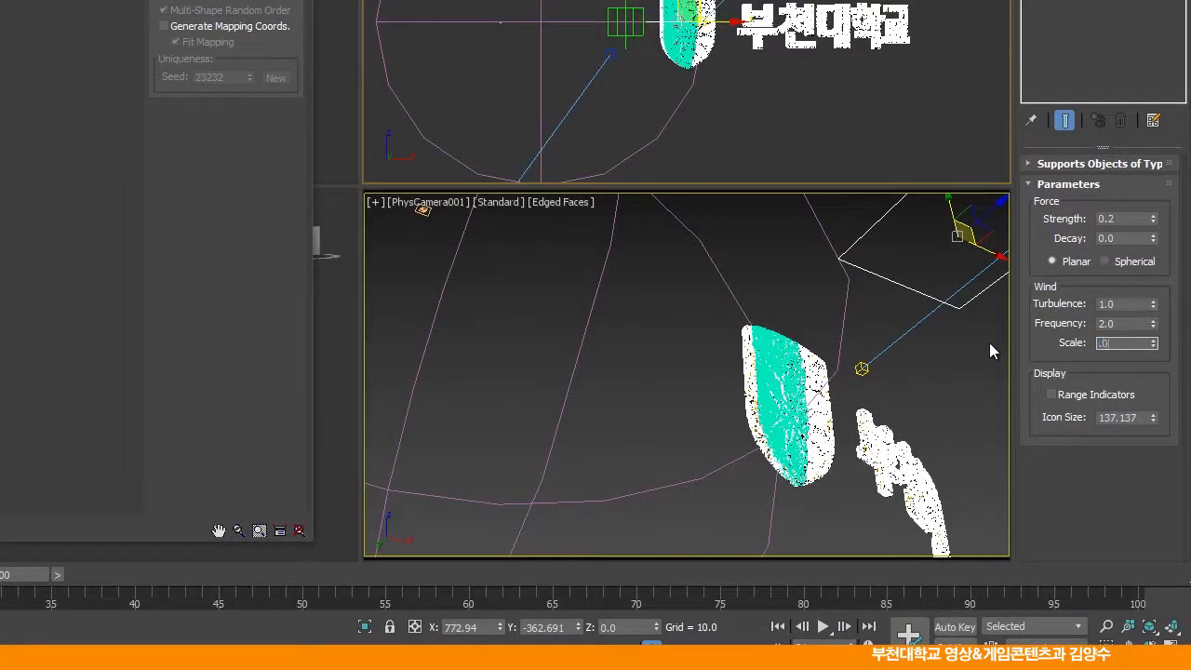
pyautogui.press('Return')
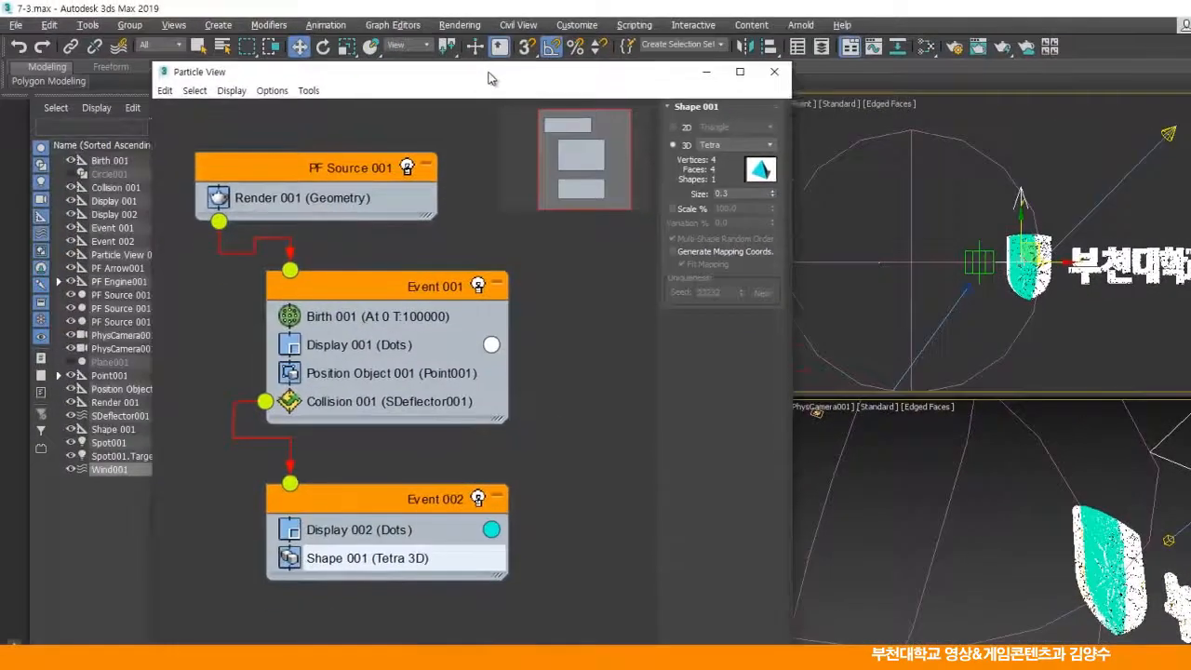
# Step: Append a Force operator to Event 002, after the Tetra shape operator
pyautogui.click(400, 495)
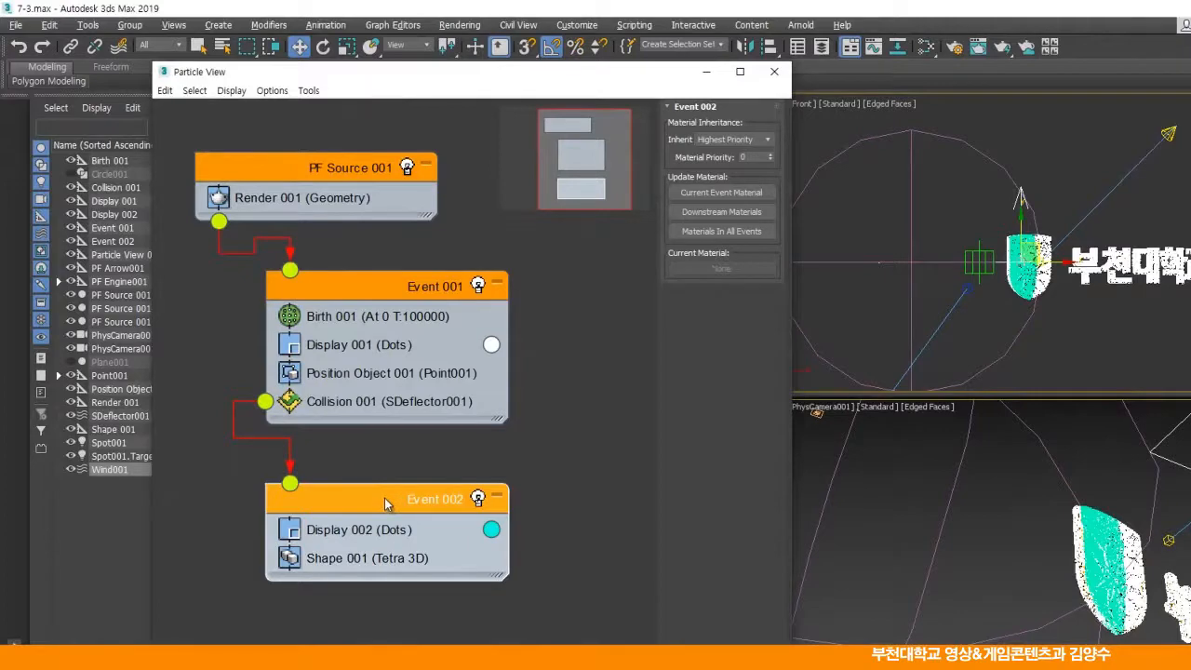
pyautogui.rightClick(386, 502)
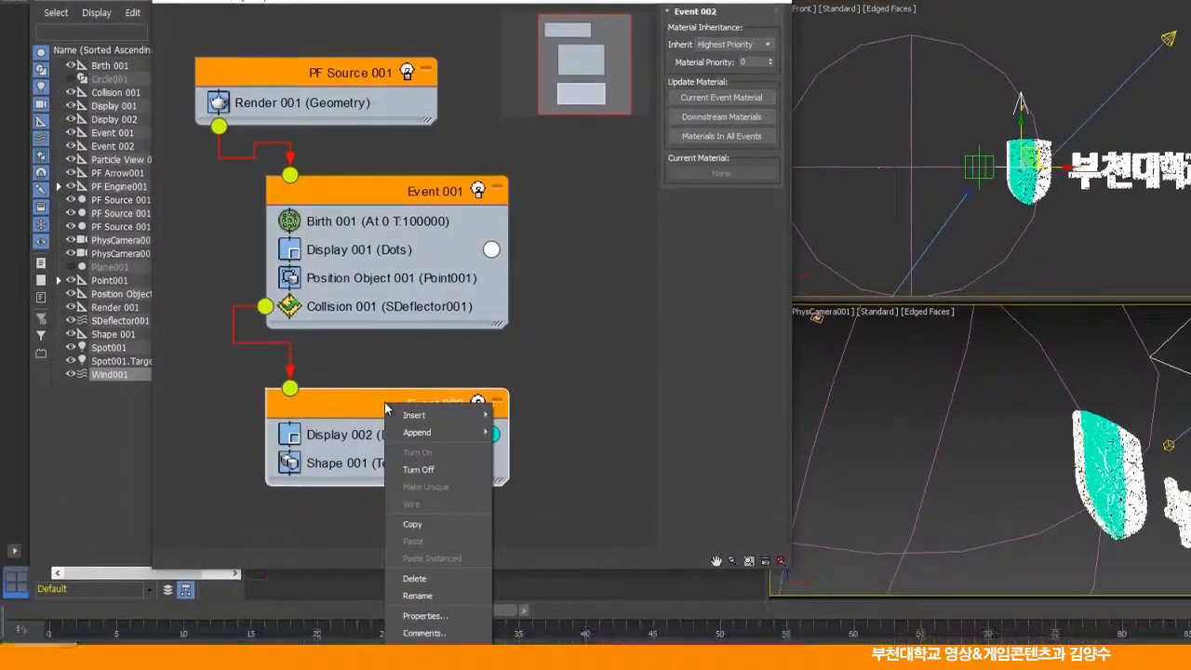
pyautogui.moveTo(415, 432)
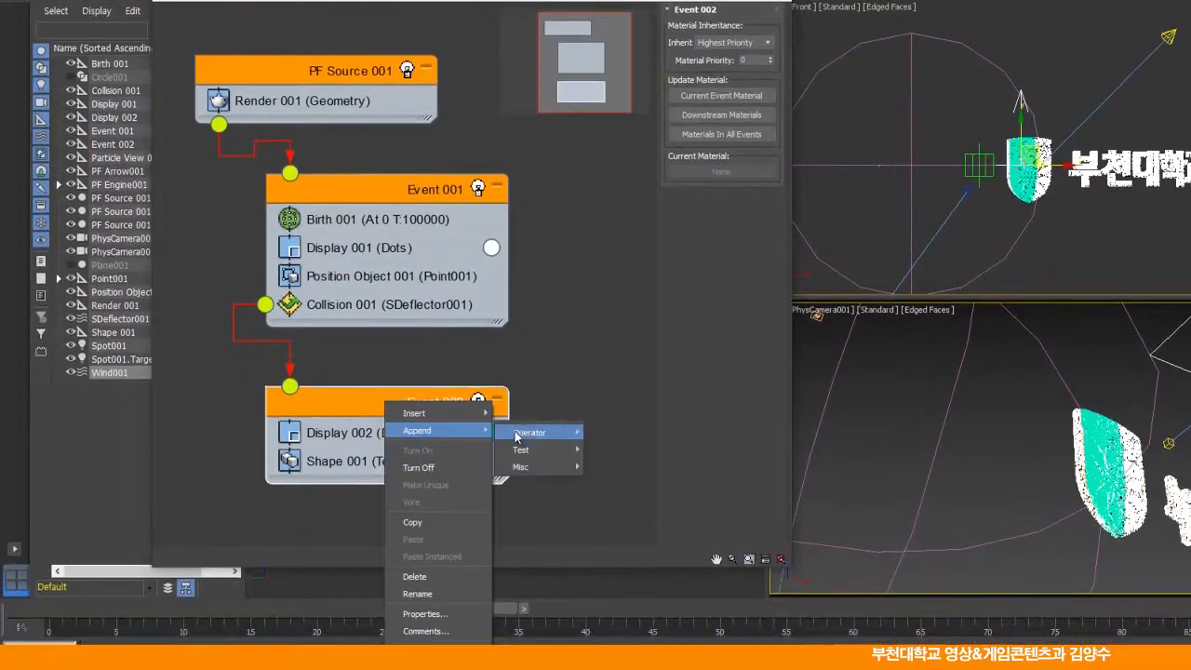
pyautogui.moveTo(523, 434)
pyautogui.click(629, 150)
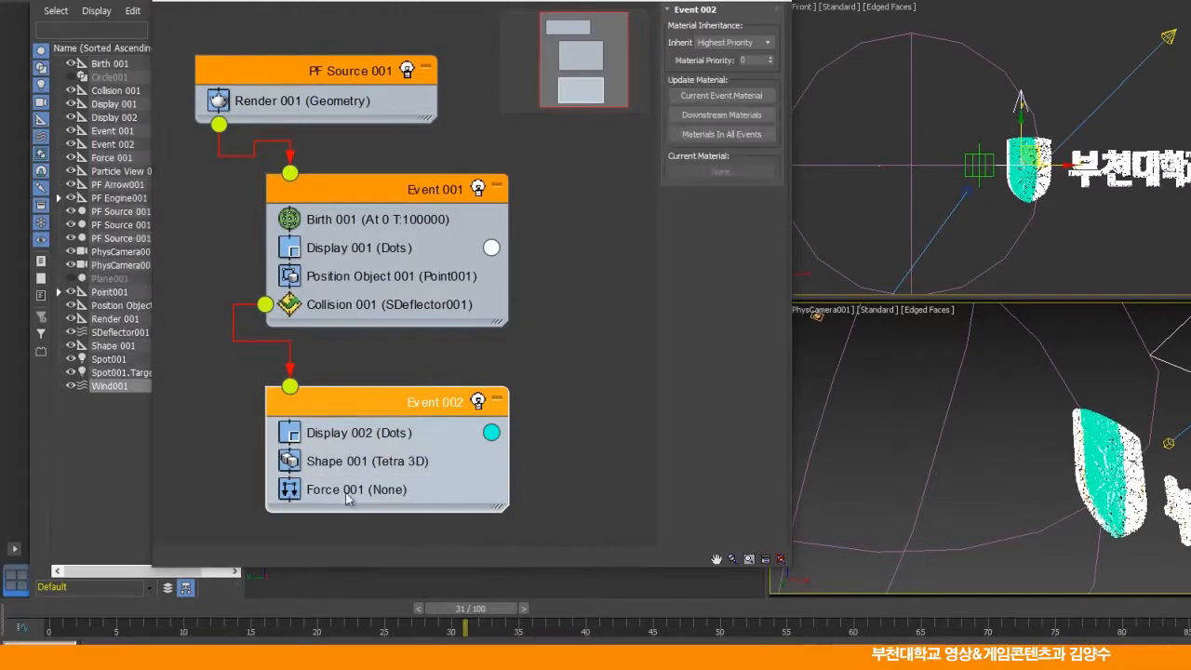
# Step: Assign the Wind001 space warp to the Force 001 operator by choosing it from the list of force space warps
pyautogui.click(346, 493)
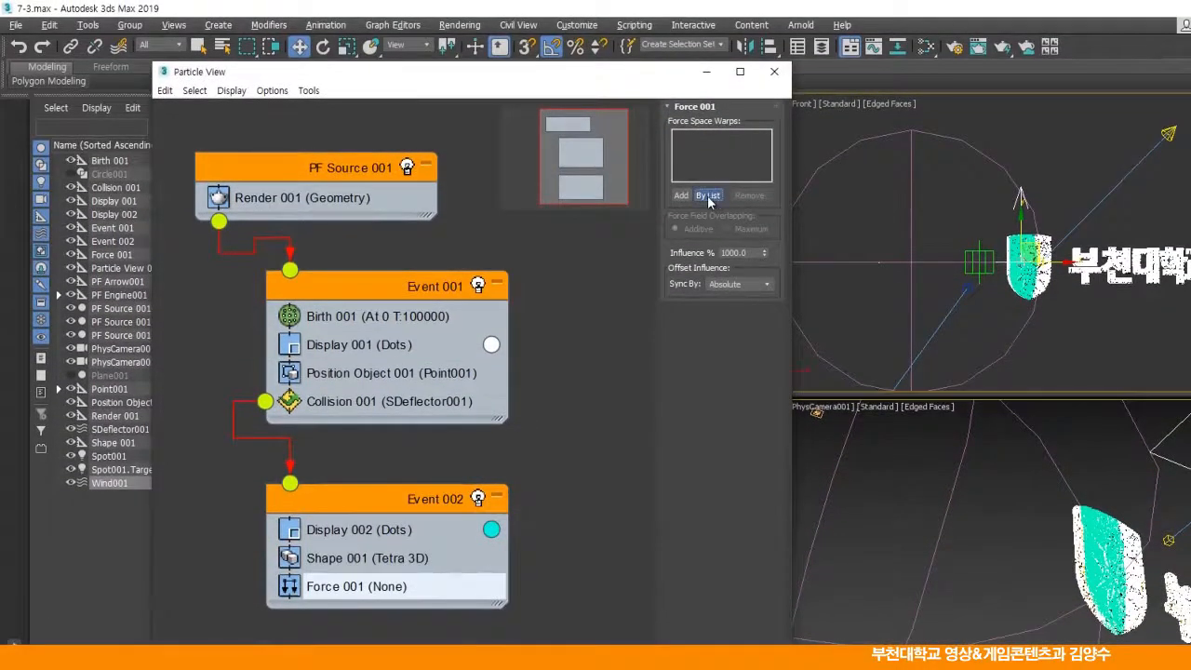
pyautogui.click(709, 196)
pyautogui.click(67, 106)
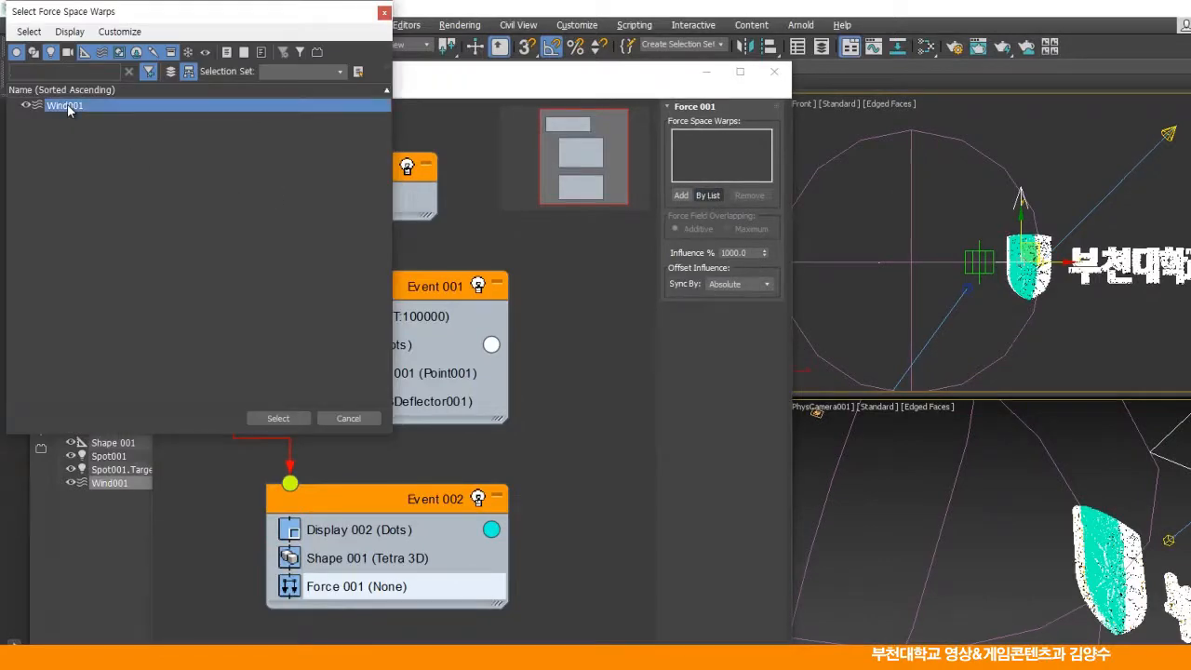
pyautogui.click(279, 418)
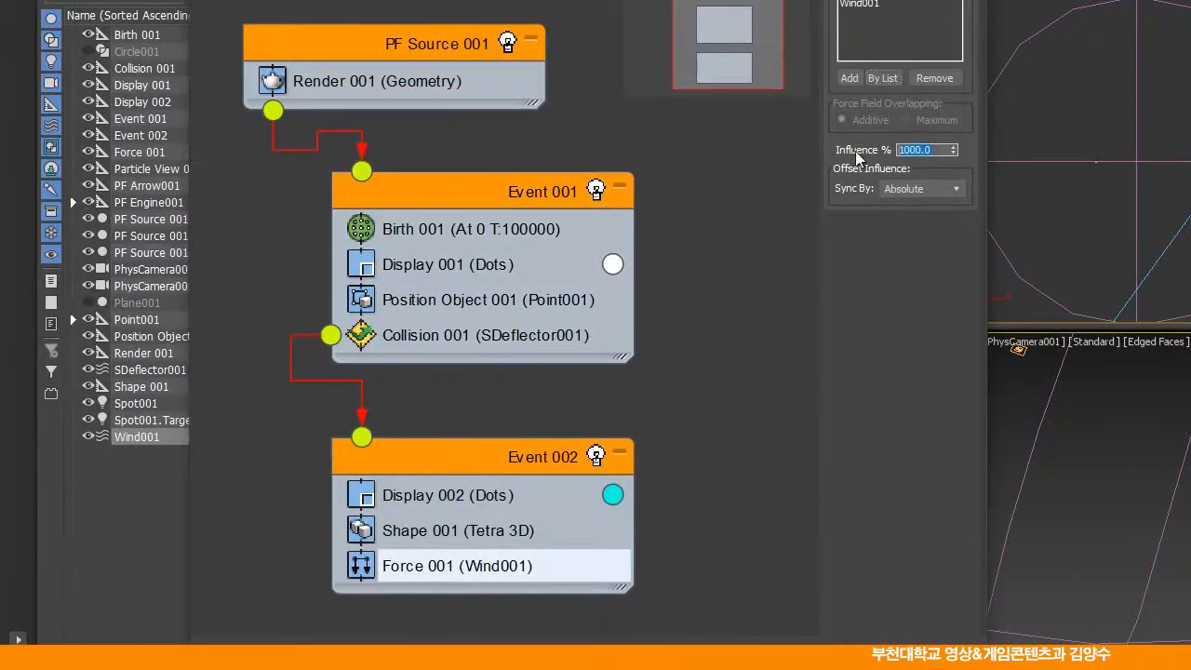
# Step: Set the Force 001 influence to 600% and shift Event 001 and Event 002 slightly left in the particle diagram
pyautogui.write('600')
pyautogui.press('Return')
pyautogui.moveTo(479, 187); pyautogui.dragTo(449, 187)
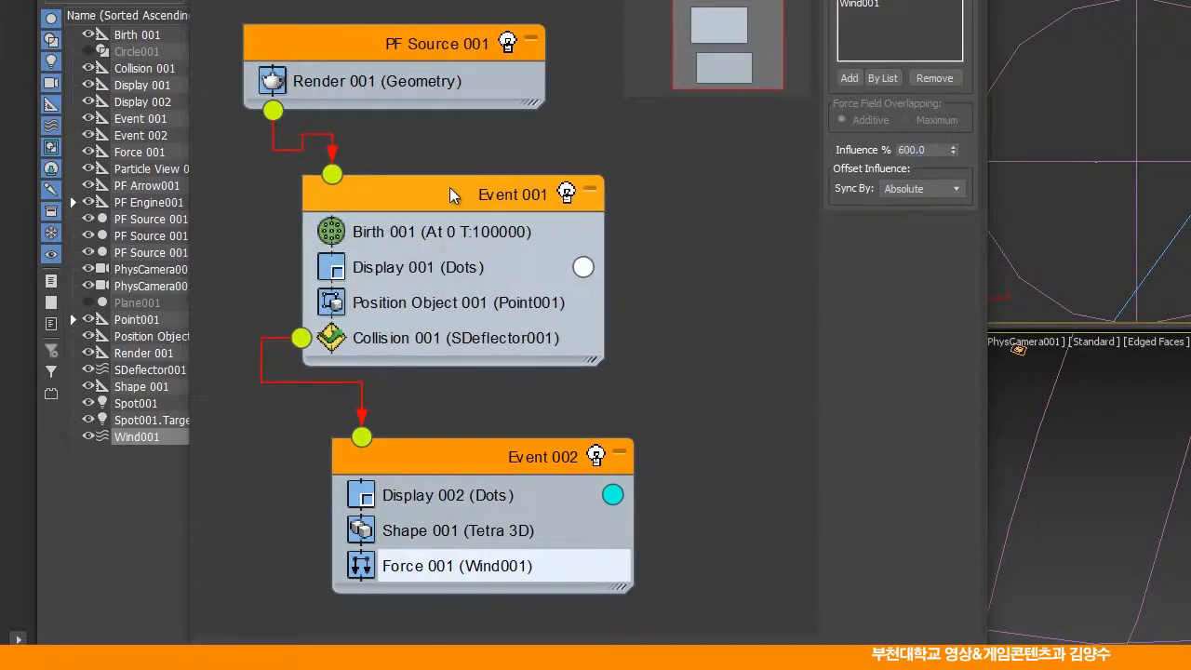
pyautogui.moveTo(473, 471); pyautogui.dragTo(414, 468)
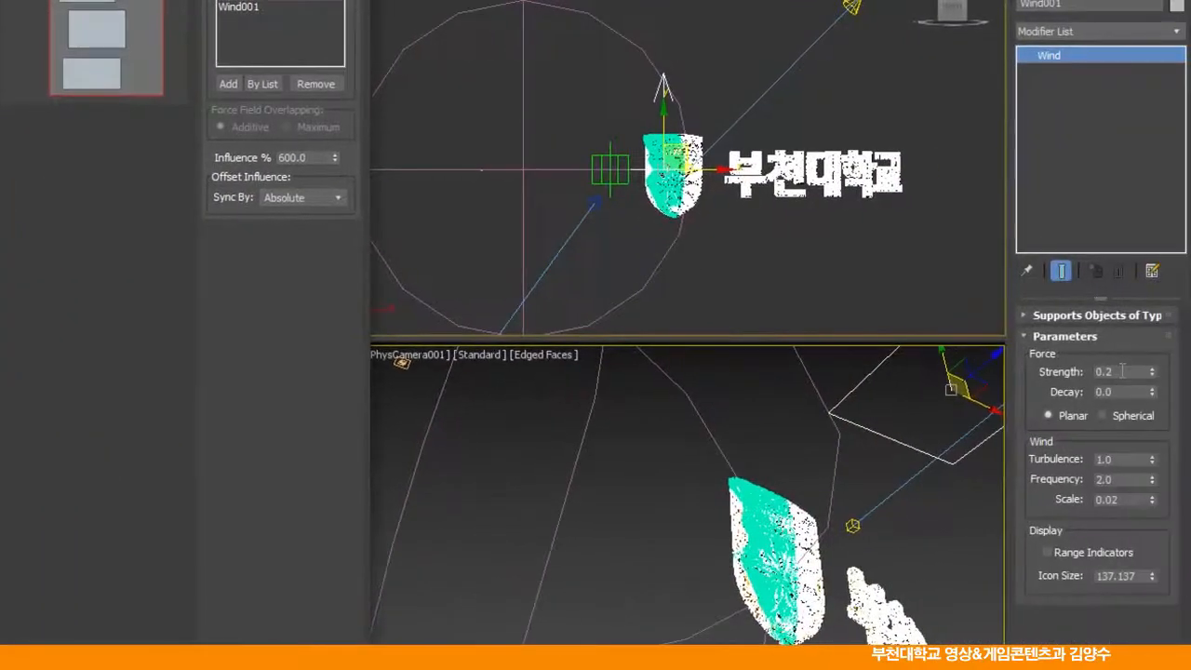
# Step: Set the Wind001 space warp's strength to 0.3
pyautogui.moveTo(1124, 372); pyautogui.dragTo(1042, 375)
pyautogui.write('0.3')
pyautogui.press('Return')
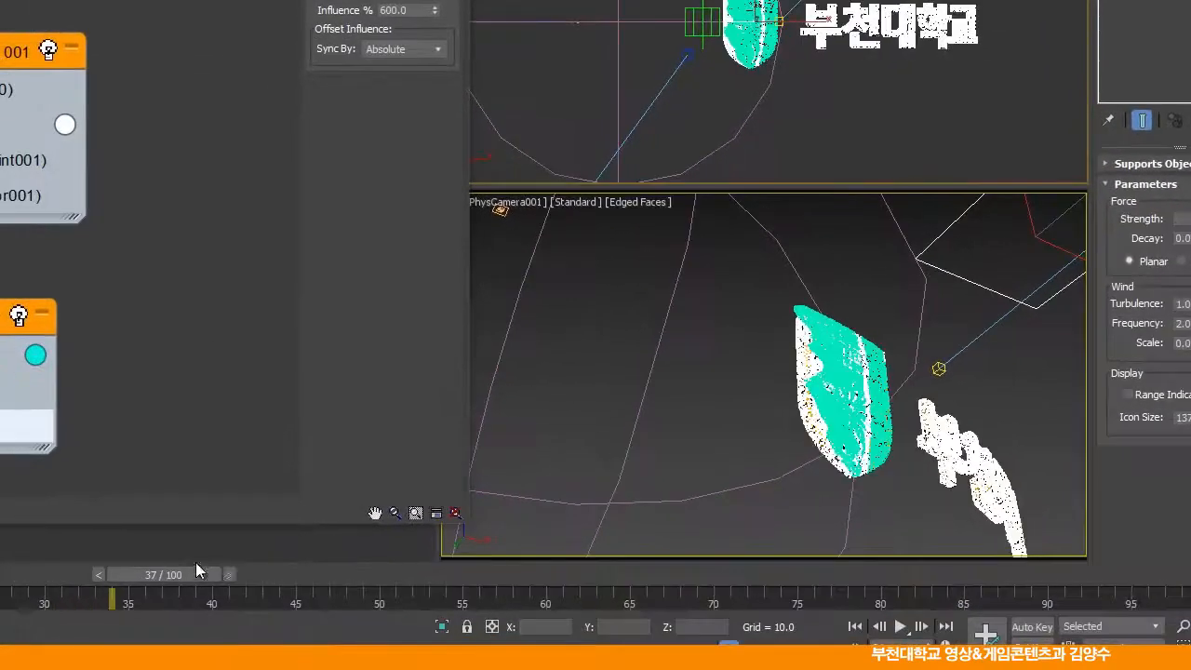
# Step: Scrub the animation to frame 63 to check how the wind moves the particles off the logo
pyautogui.moveTo(195, 565); pyautogui.dragTo(555, 575)
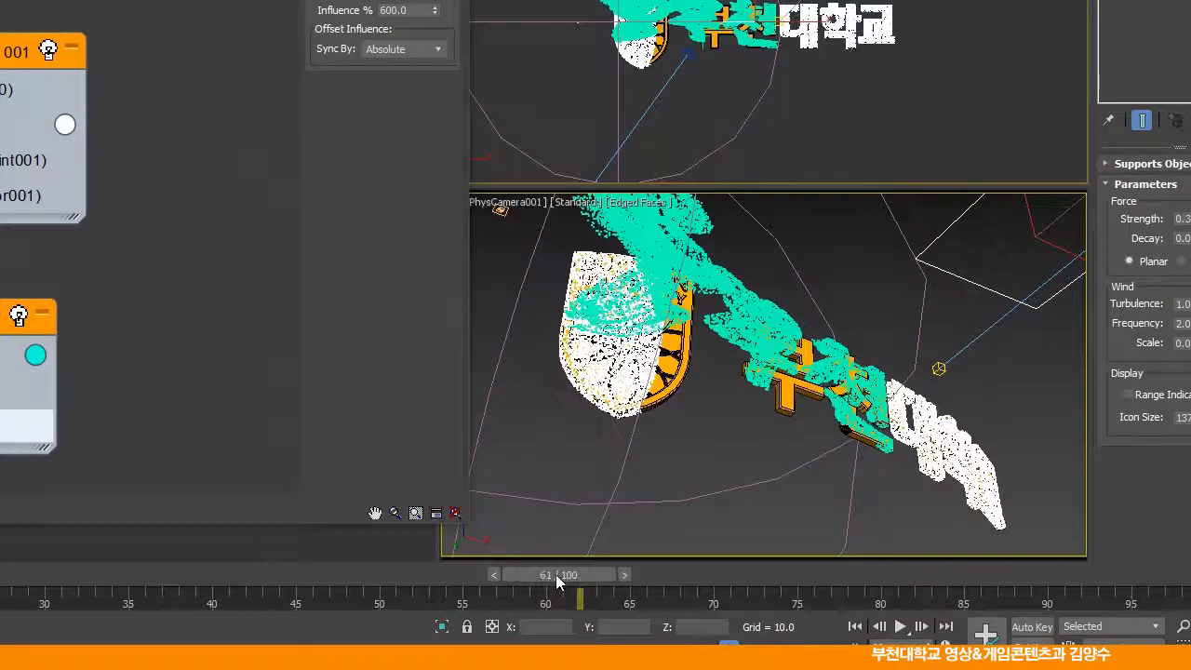
pyautogui.click(392, 569)
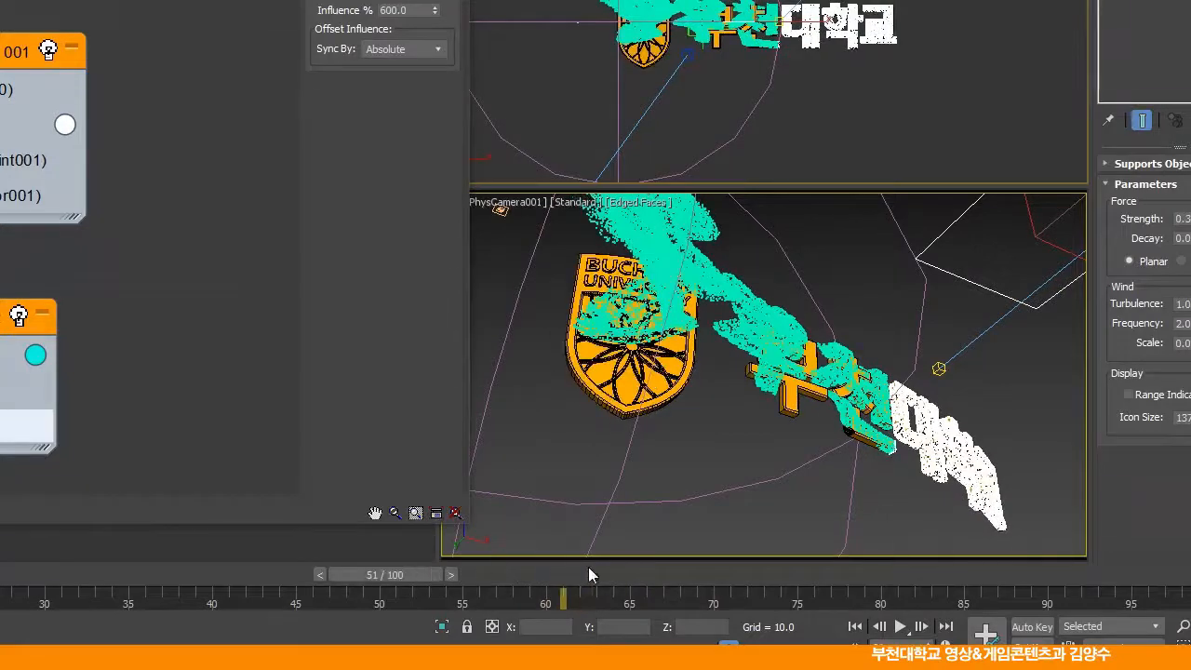
pyautogui.click(617, 576)
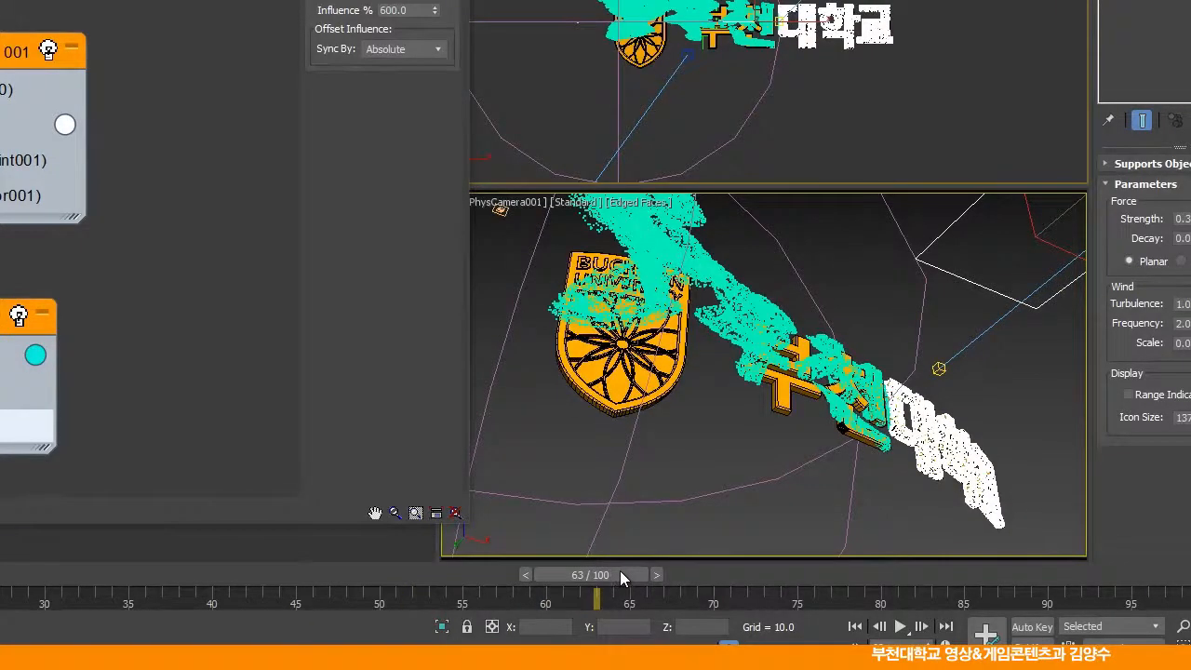
# Step: Set the Wind001 space warp's scale to 0.02 and its turbulence to 1.5
pyautogui.press('w')
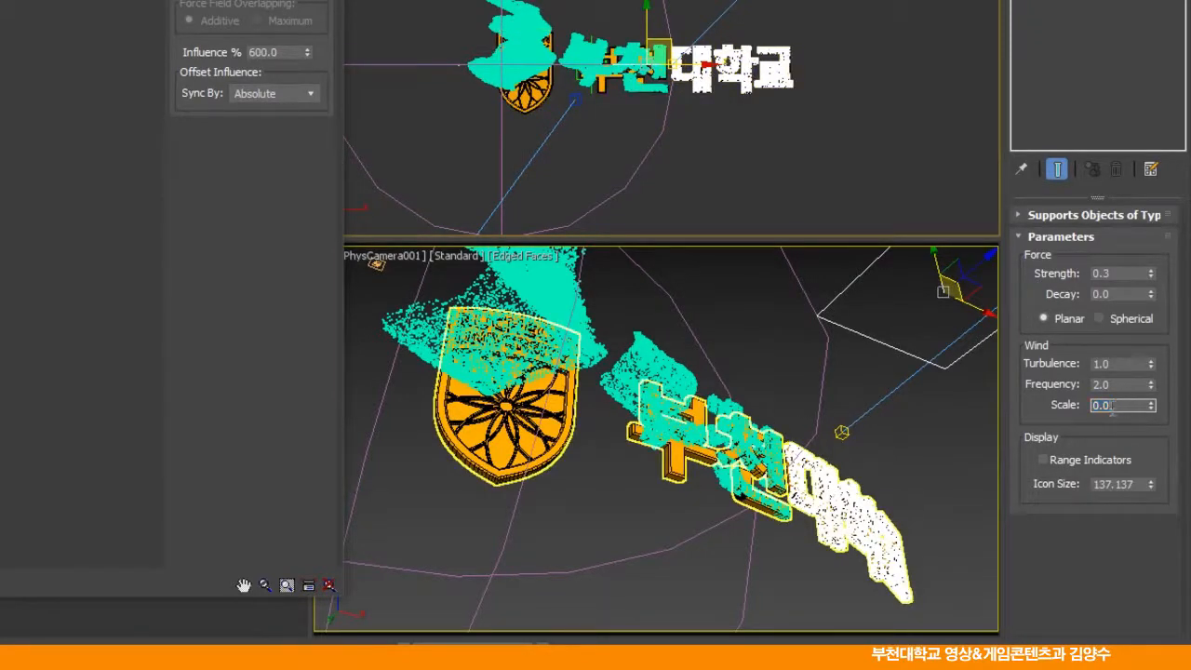
pyautogui.write('0.03')
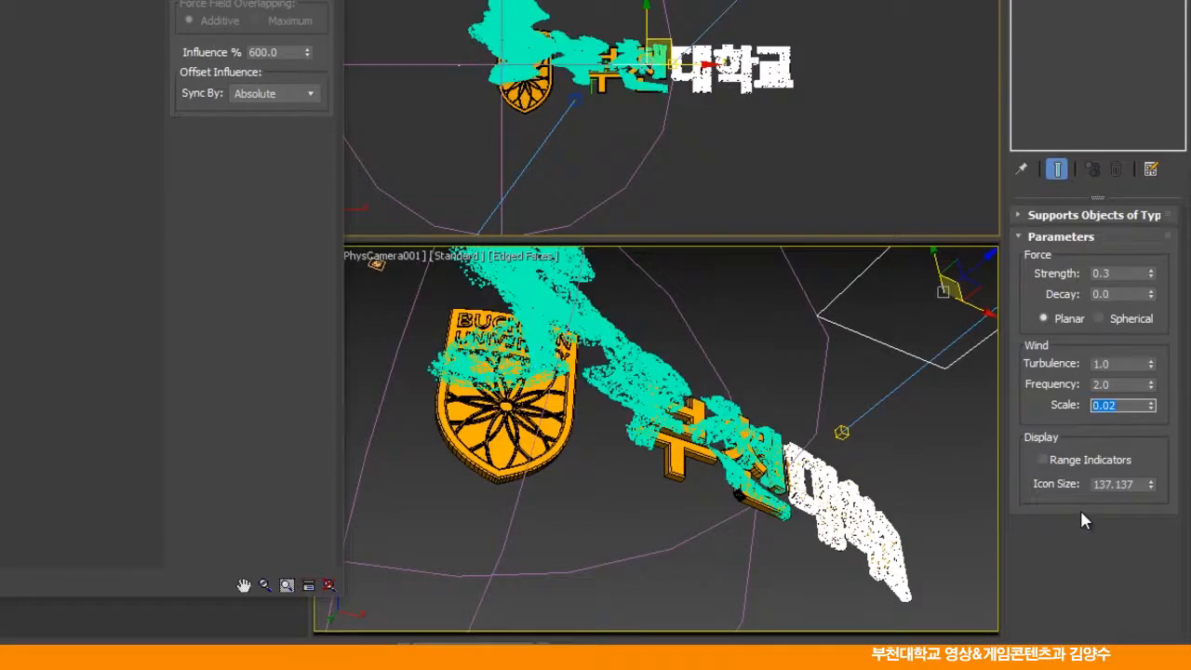
pyautogui.moveTo(1118, 363); pyautogui.dragTo(1092, 369)
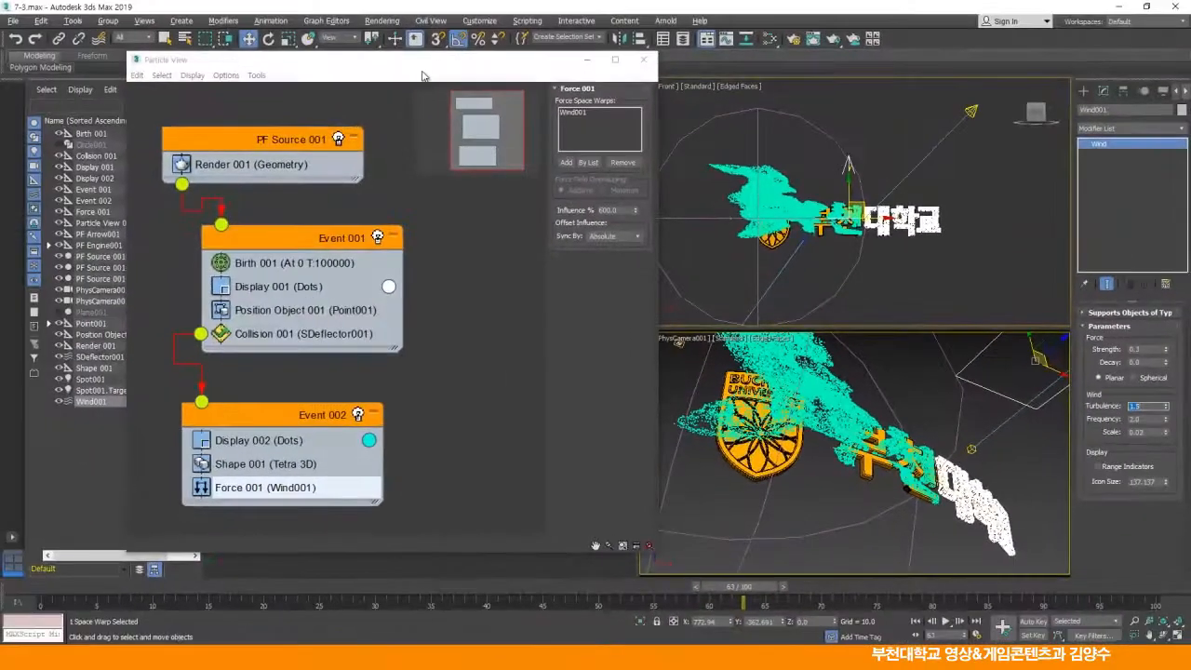
# Step: Configure the render setup to output a single frame with file saving turned off
pyautogui.moveTo(397, 56); pyautogui.dragTo(331, 57)
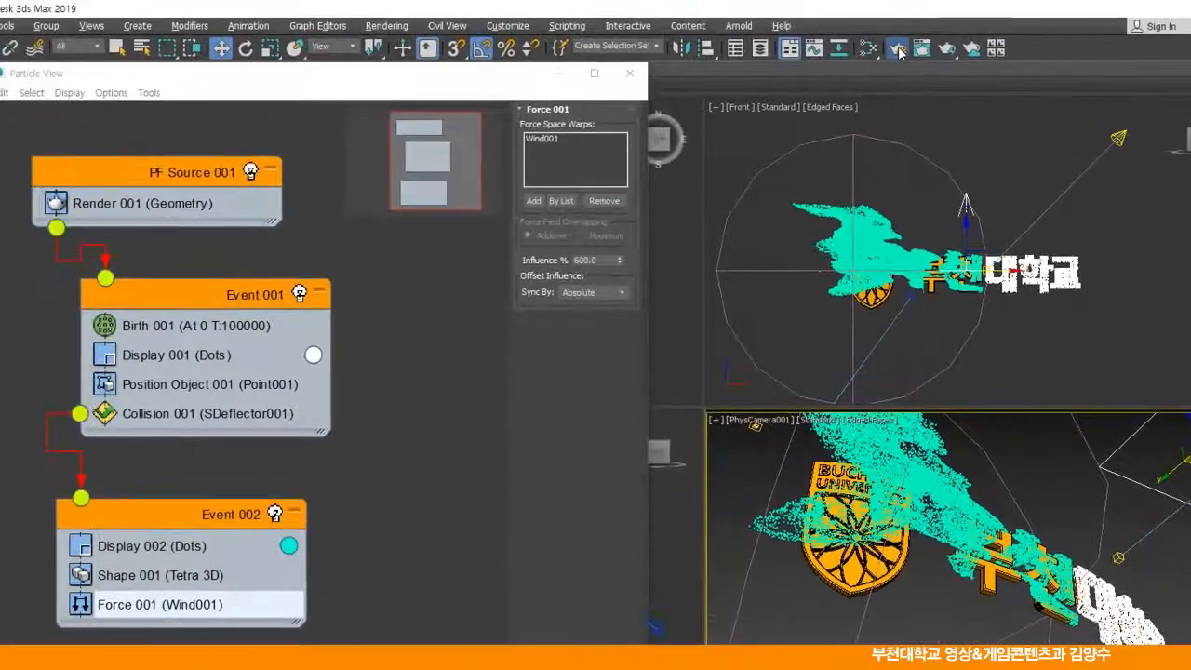
pyautogui.click(896, 48)
pyautogui.scroll(-2, 347, 406)
pyautogui.click(236, 348)
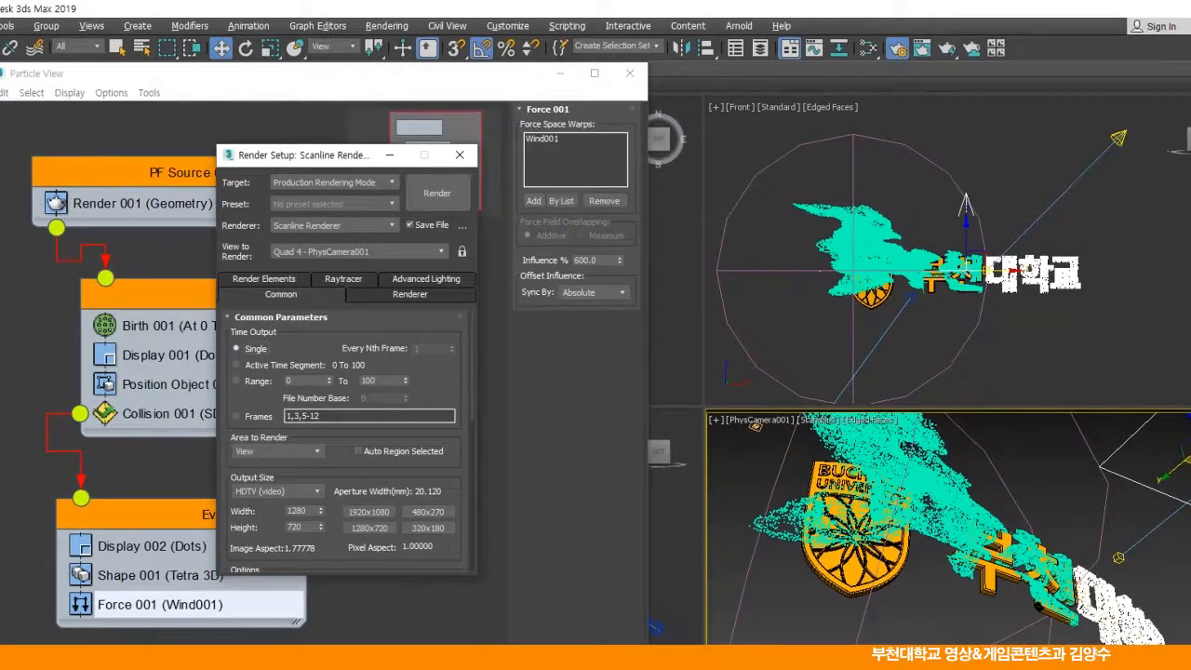
pyautogui.scroll(-8, 460, 463)
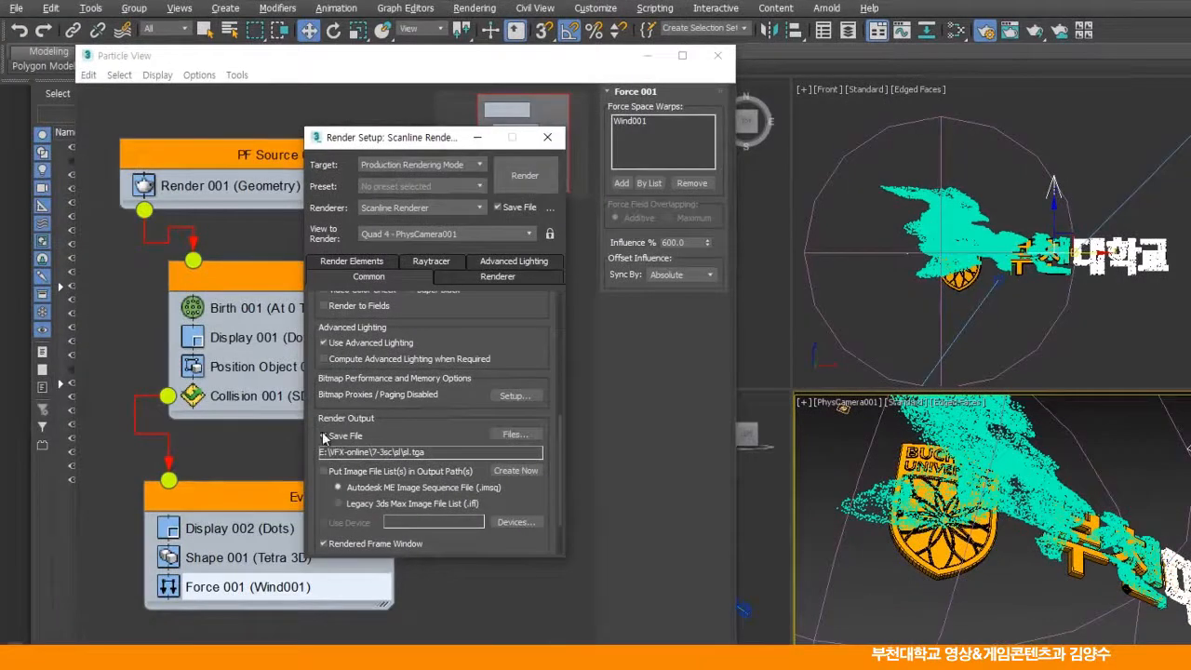
pyautogui.click(323, 437)
# Step: Render frame 63 from PhysCamera001 to check the particles against the logo, and close the rendered frame
pyautogui.scroll(10, 545, 401)
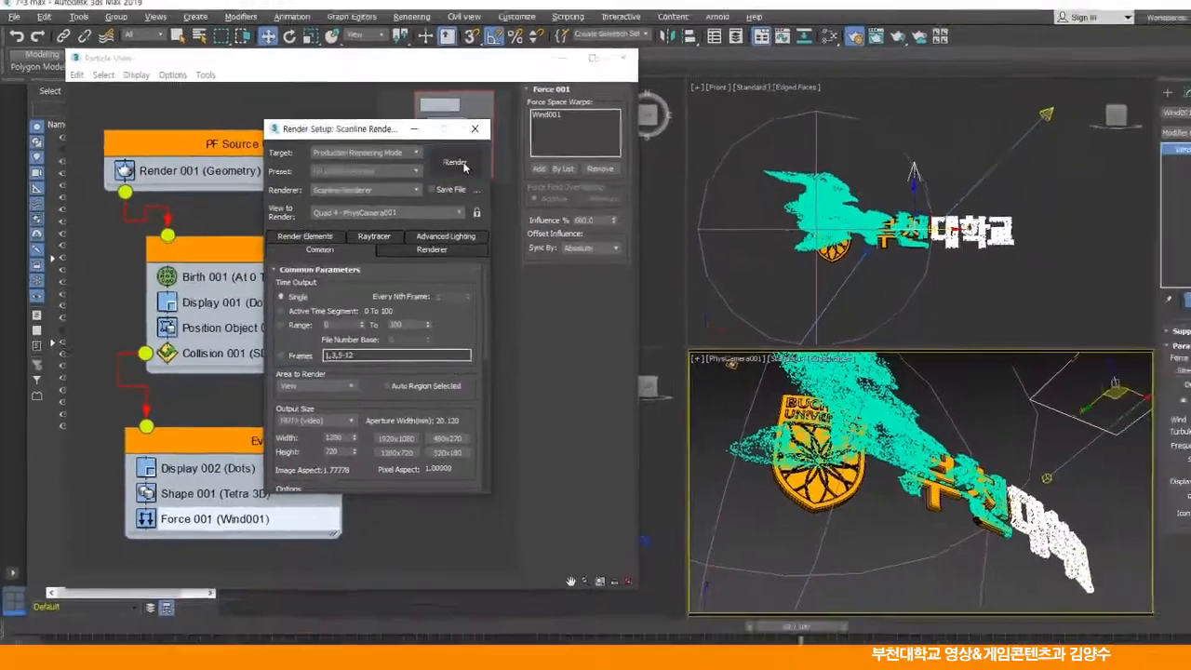
pyautogui.click(525, 175)
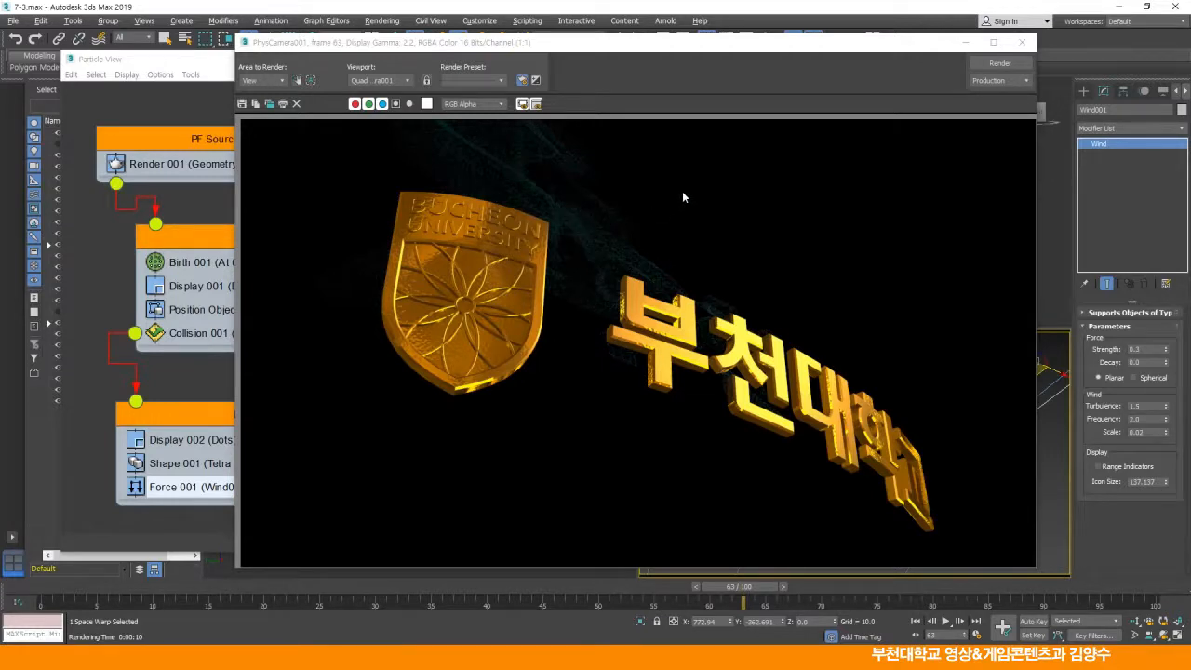
pyautogui.click(1021, 42)
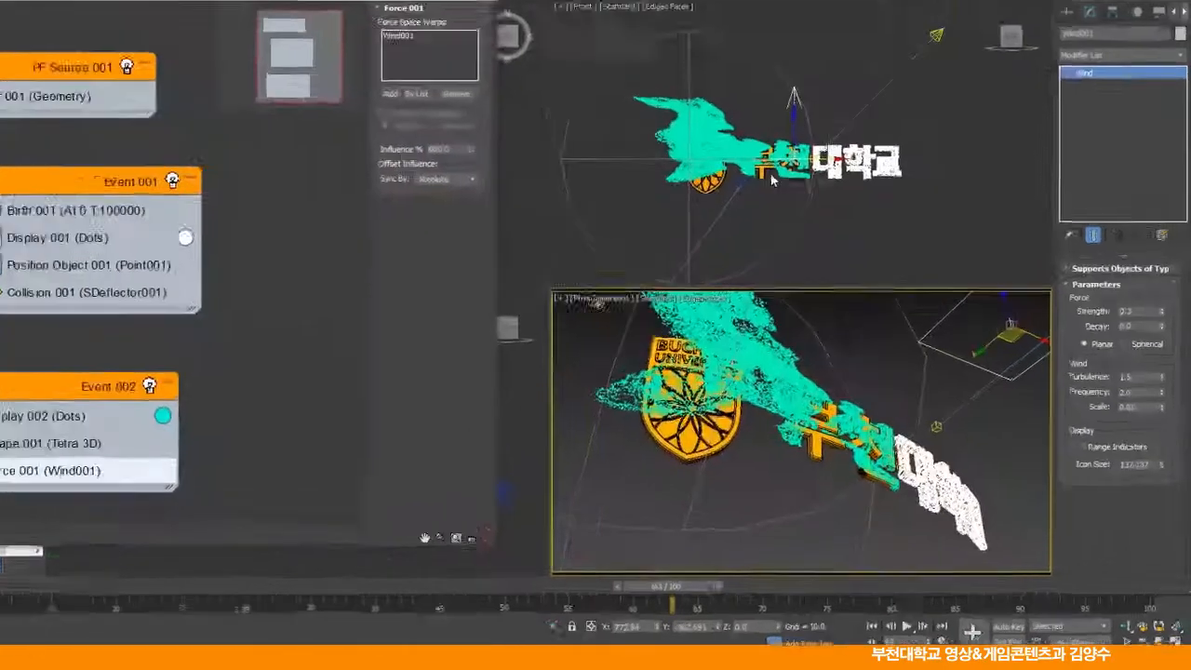
# Step: Set the Wind001 space warp's turbulence to 2.0 and its frequency to 2.5
pyautogui.moveTo(1140, 377); pyautogui.dragTo(1097, 376)
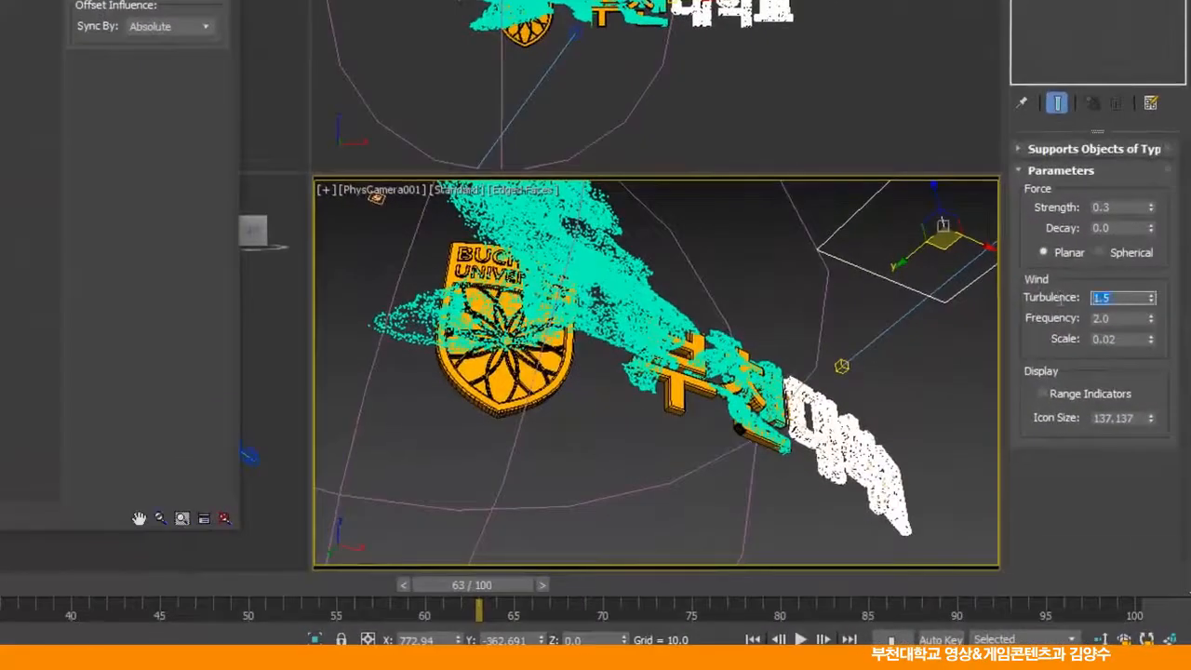
pyautogui.press('Return')
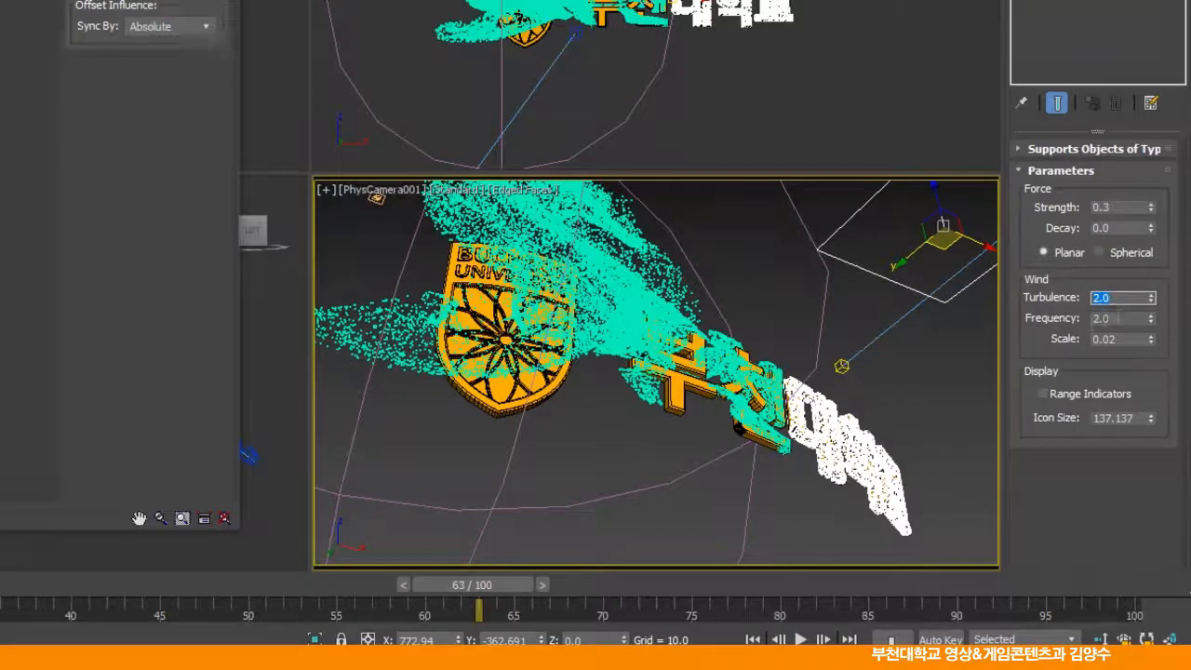
pyautogui.doubleClick(1119, 317)
pyautogui.write('2.5')
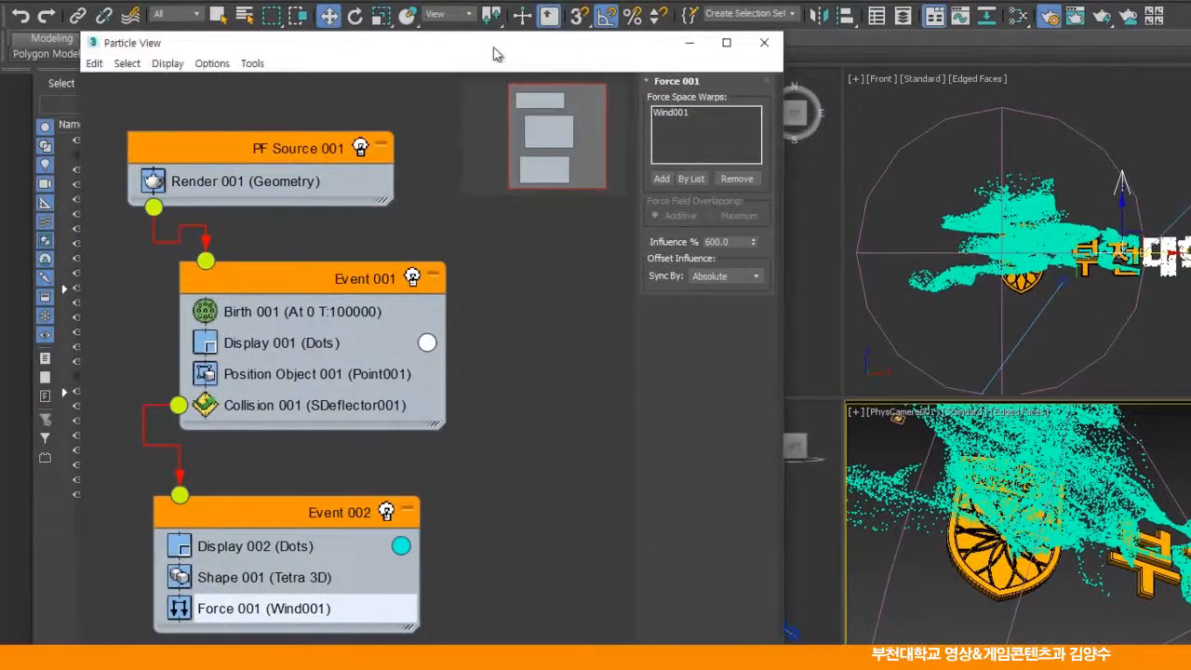
# Step: Append a Delete operator to Event 002 in the particle diagram
pyautogui.moveTo(531, 42); pyautogui.dragTo(642, 11)
pyautogui.click(428, 482)
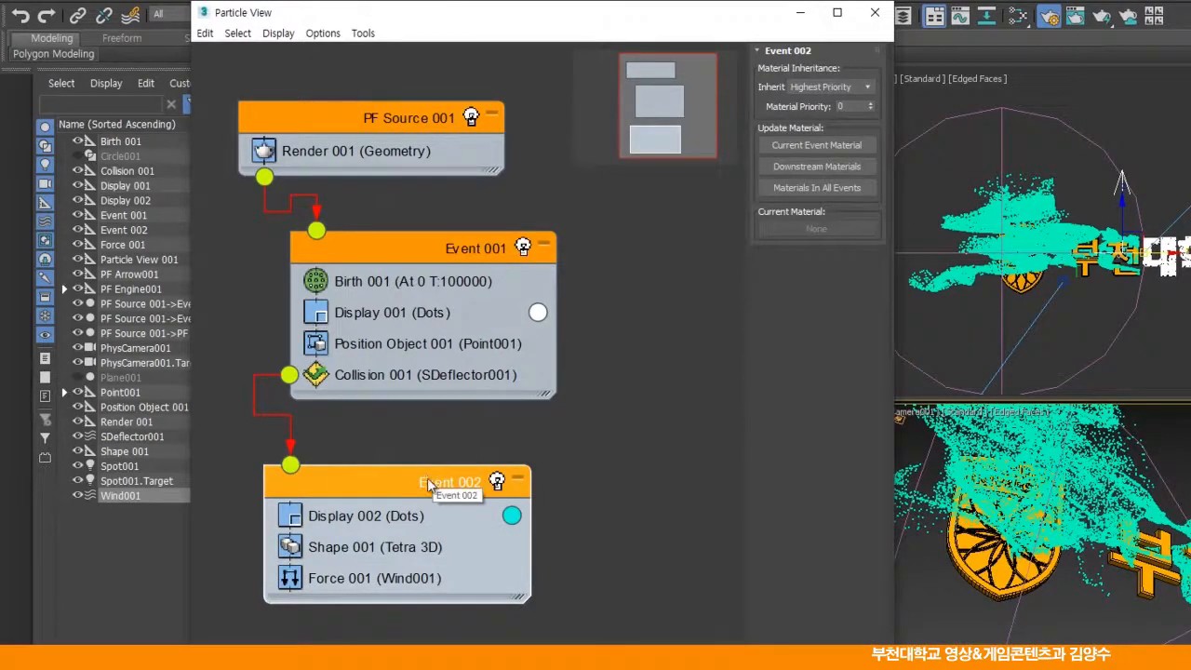
pyautogui.rightClick(406, 488)
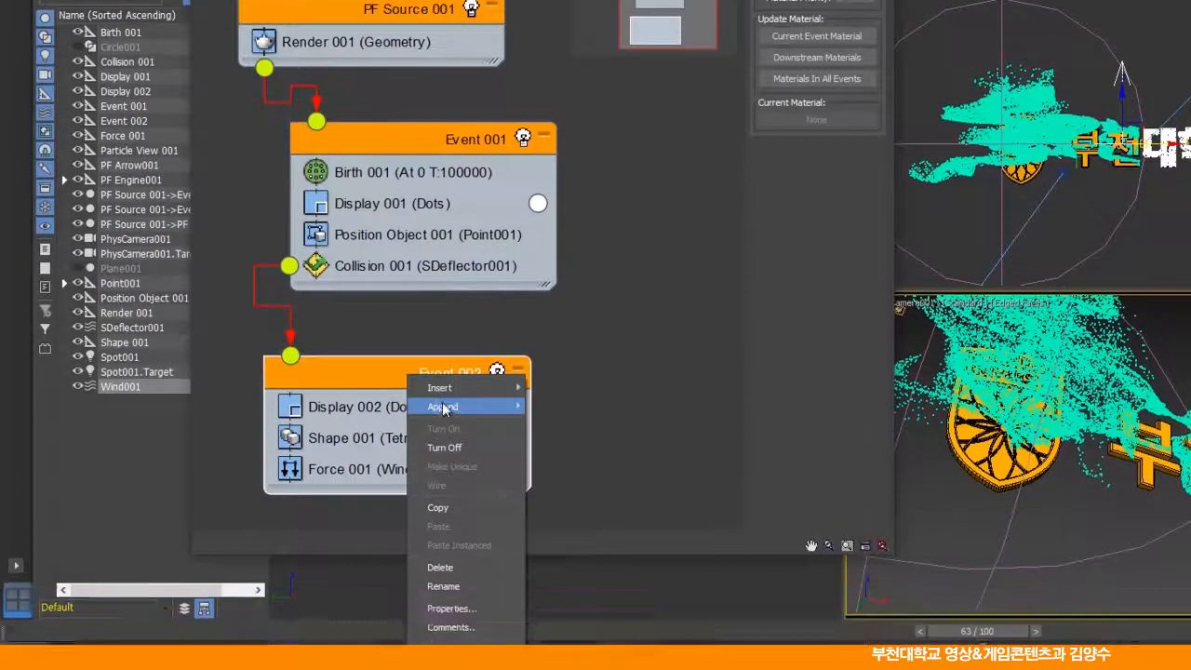
pyautogui.moveTo(445, 517)
pyautogui.moveTo(566, 369)
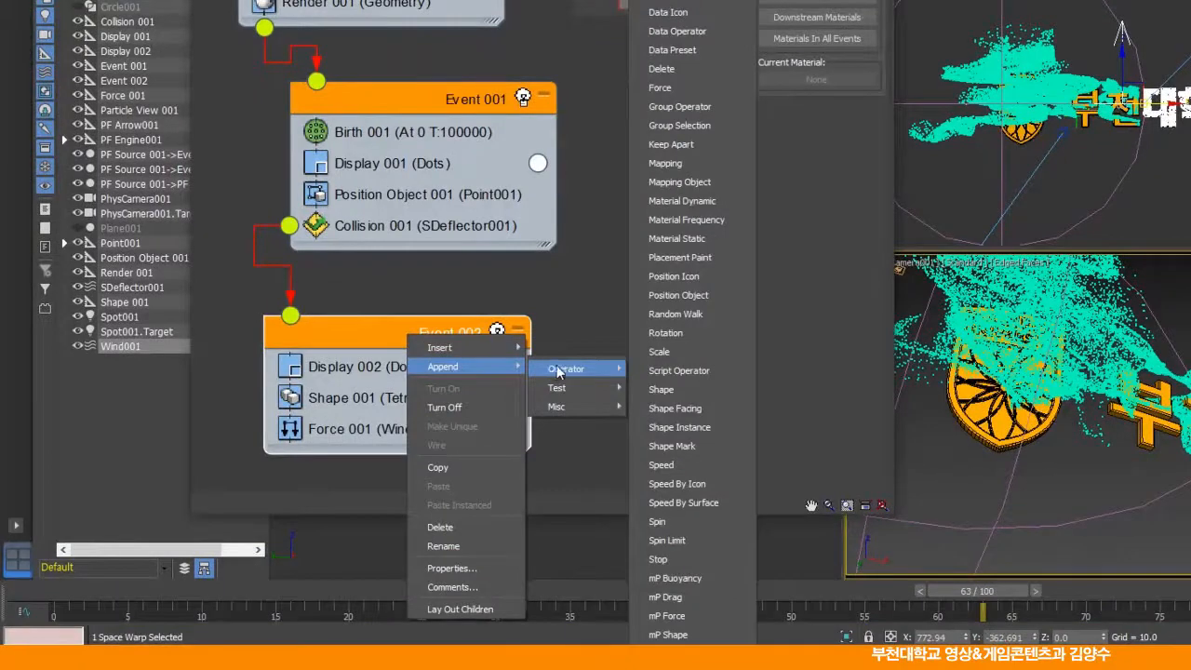
pyautogui.click(670, 68)
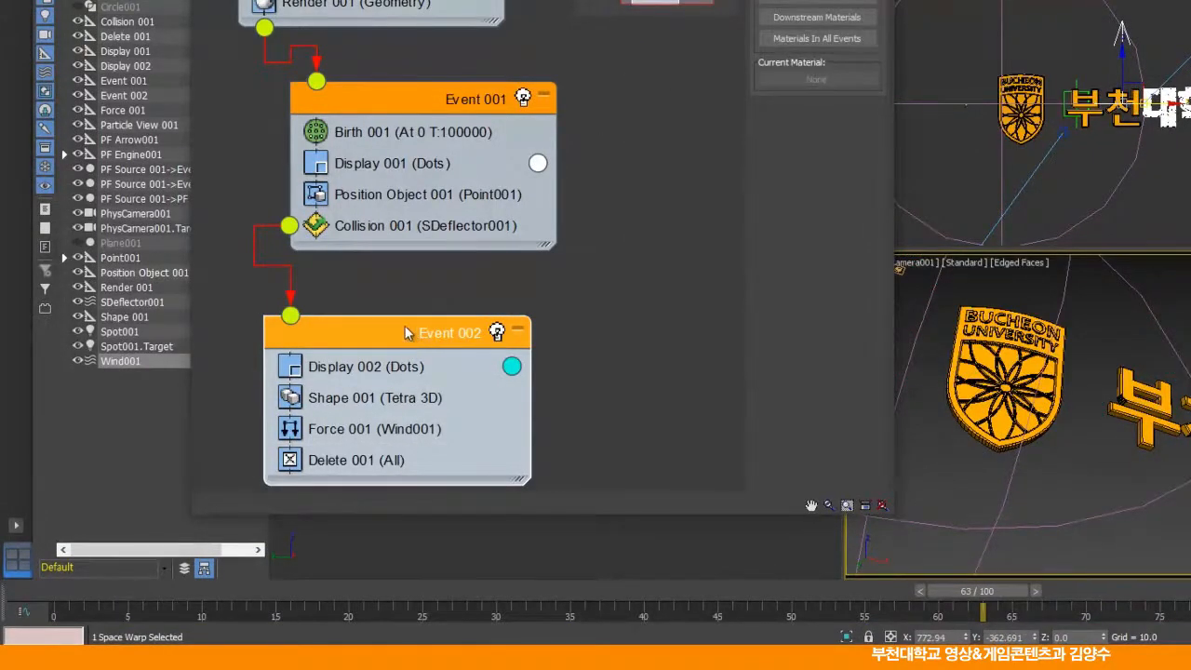
# Step: Set the Delete 001 operator to remove by particle age with a life span of 70 and a variation of 20
pyautogui.click(377, 461)
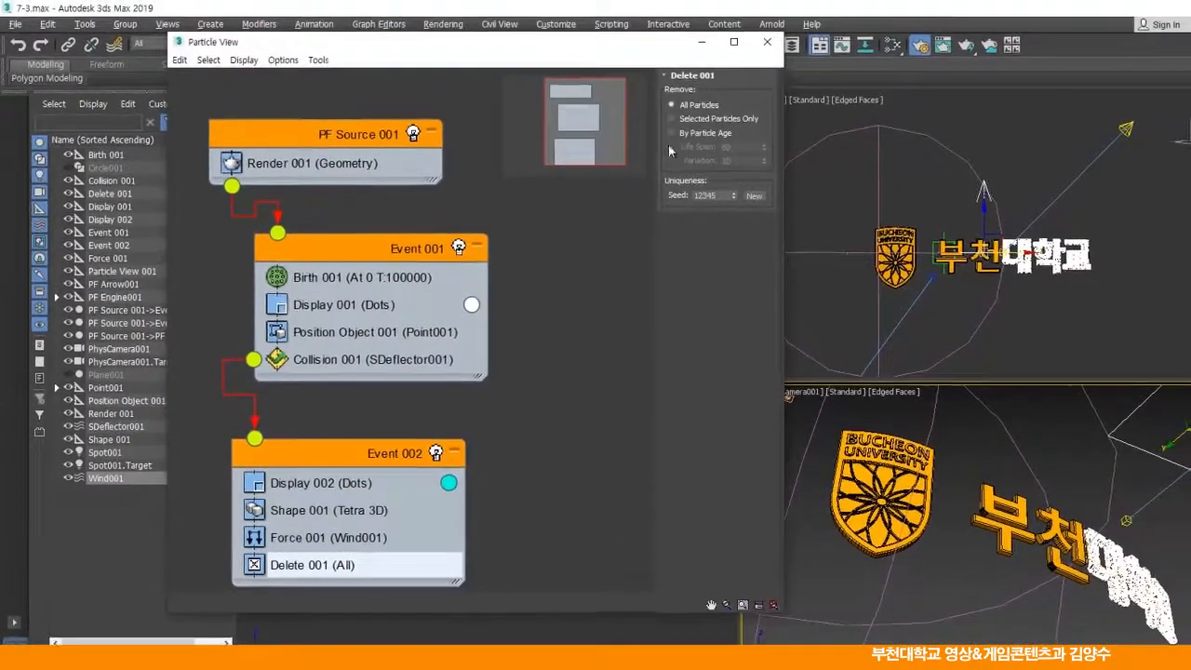
pyautogui.click(671, 132)
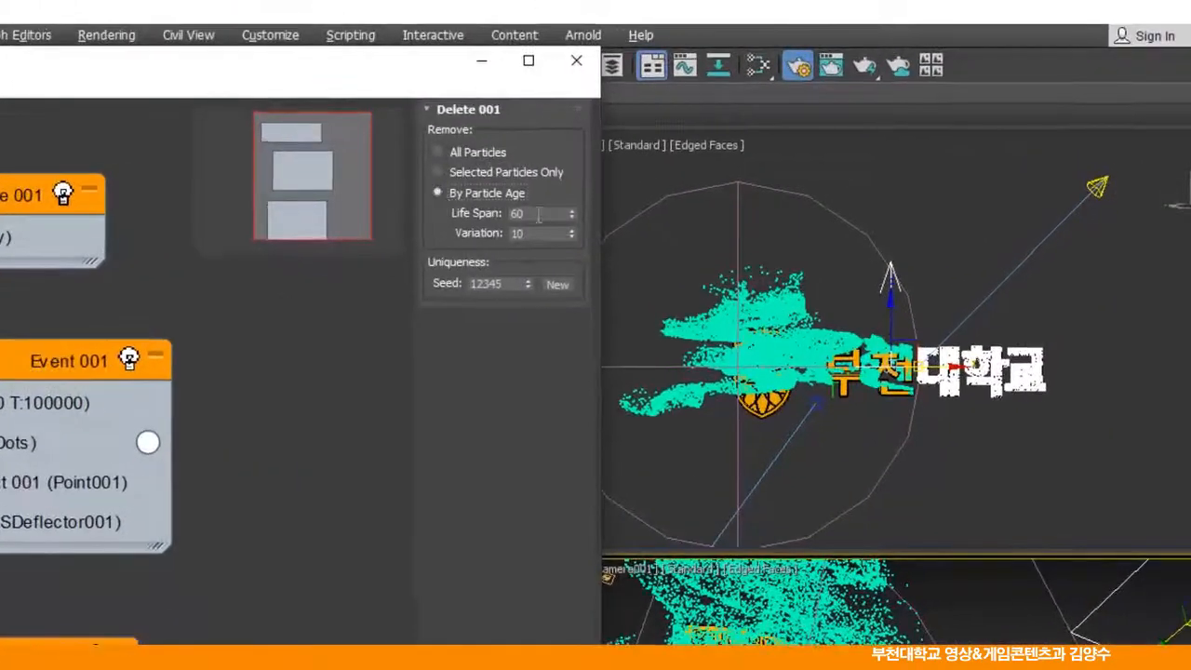
pyautogui.moveTo(704, 161); pyautogui.dragTo(656, 162)
pyautogui.write('7')
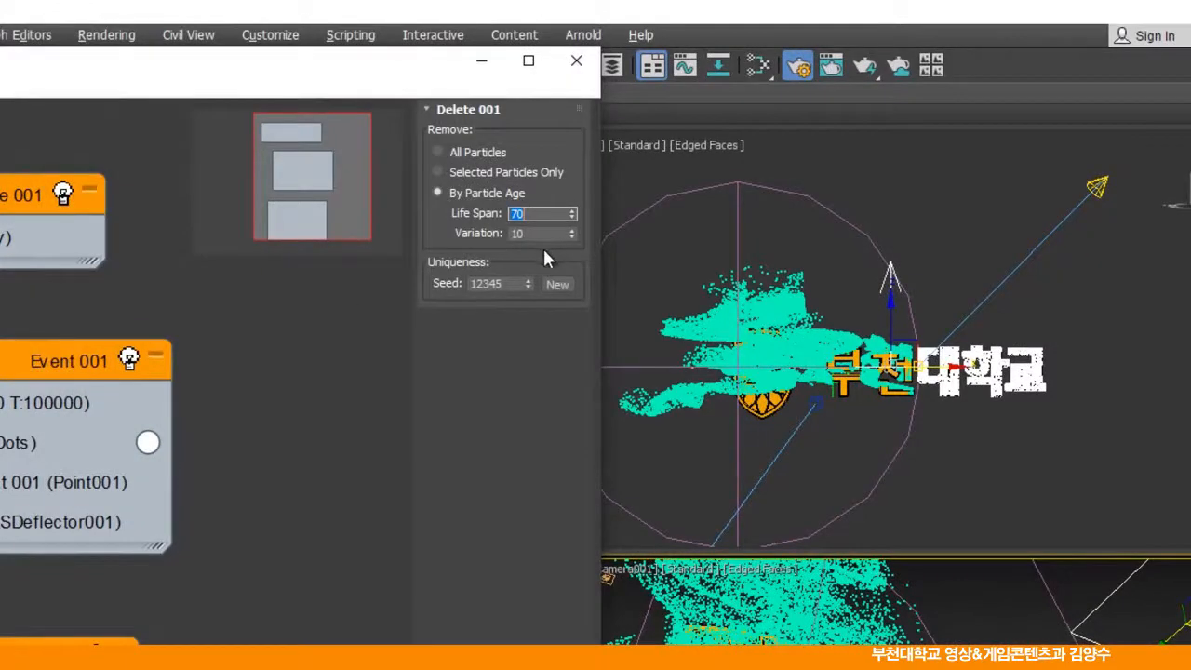
pyautogui.moveTo(542, 234); pyautogui.dragTo(475, 233)
pyautogui.write('20')
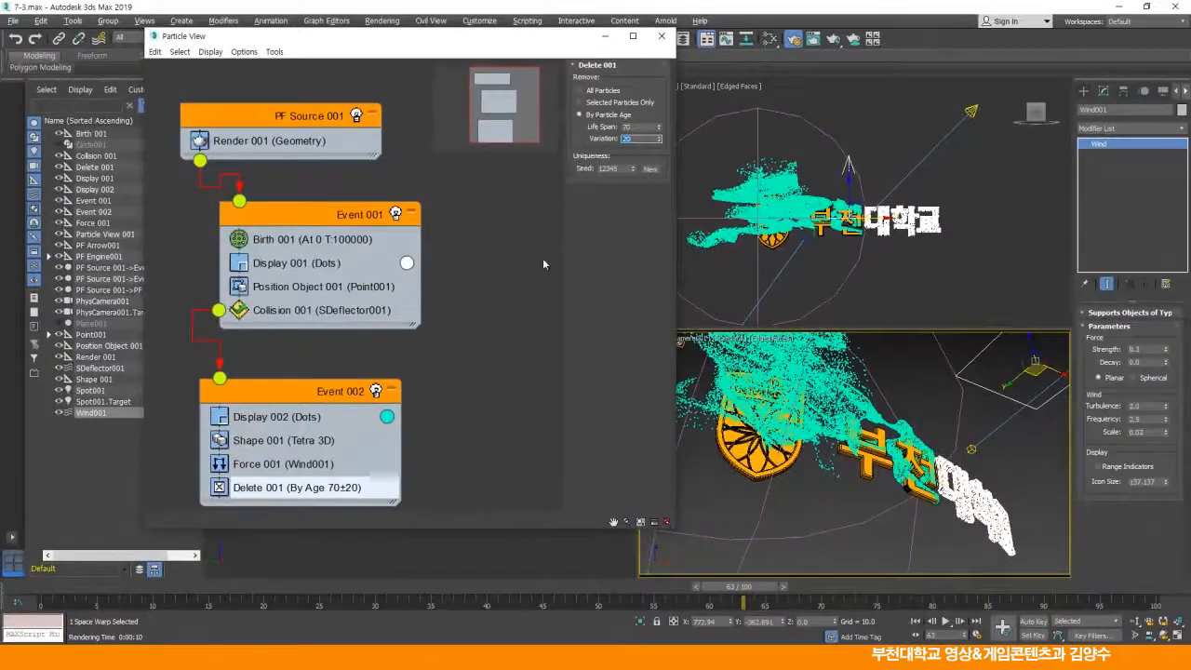
# Step: Select the symbol-logo object in the Front view and hide it
pyautogui.click(276, 424)
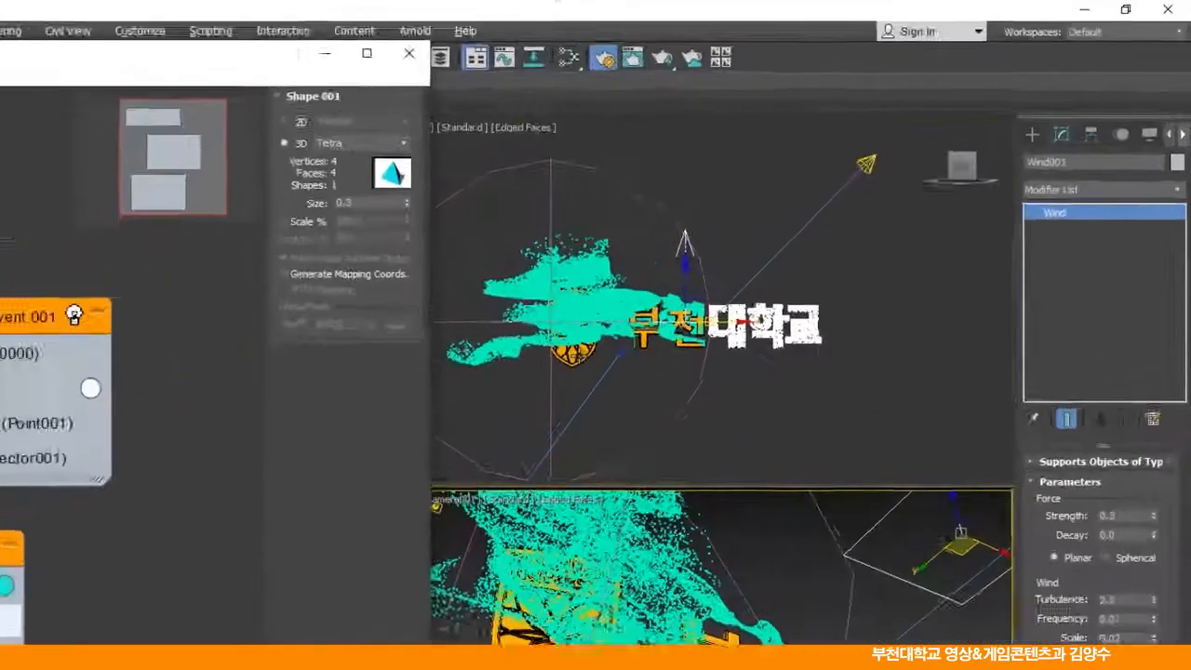
pyautogui.click(776, 241)
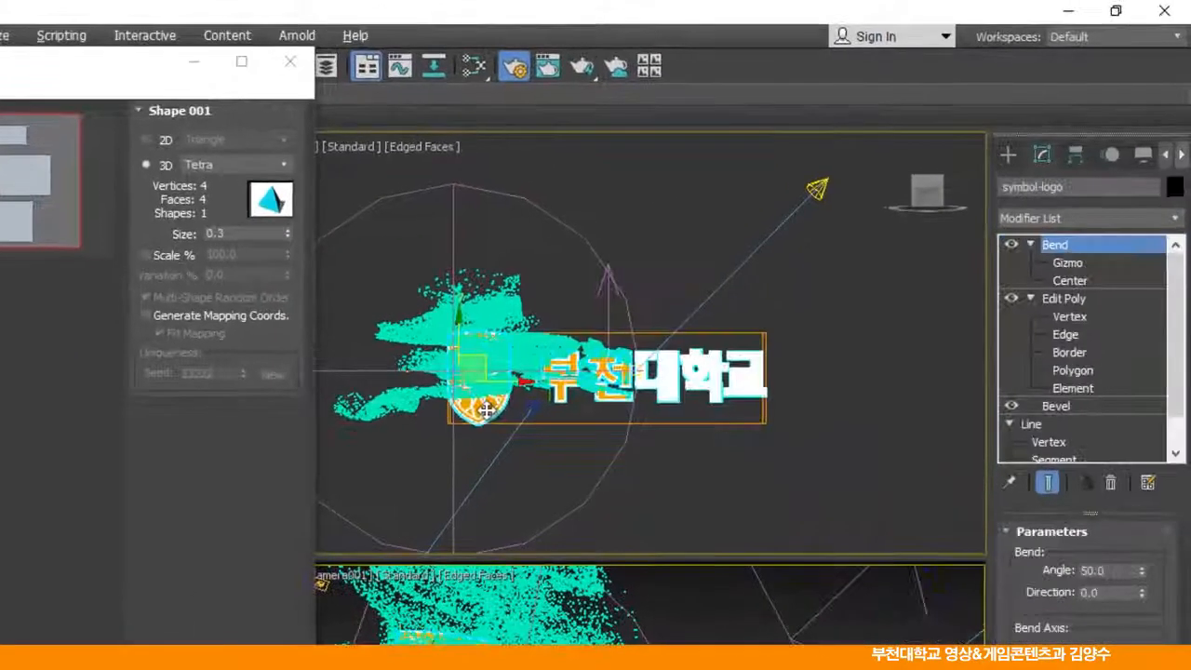
pyautogui.rightClick(480, 404)
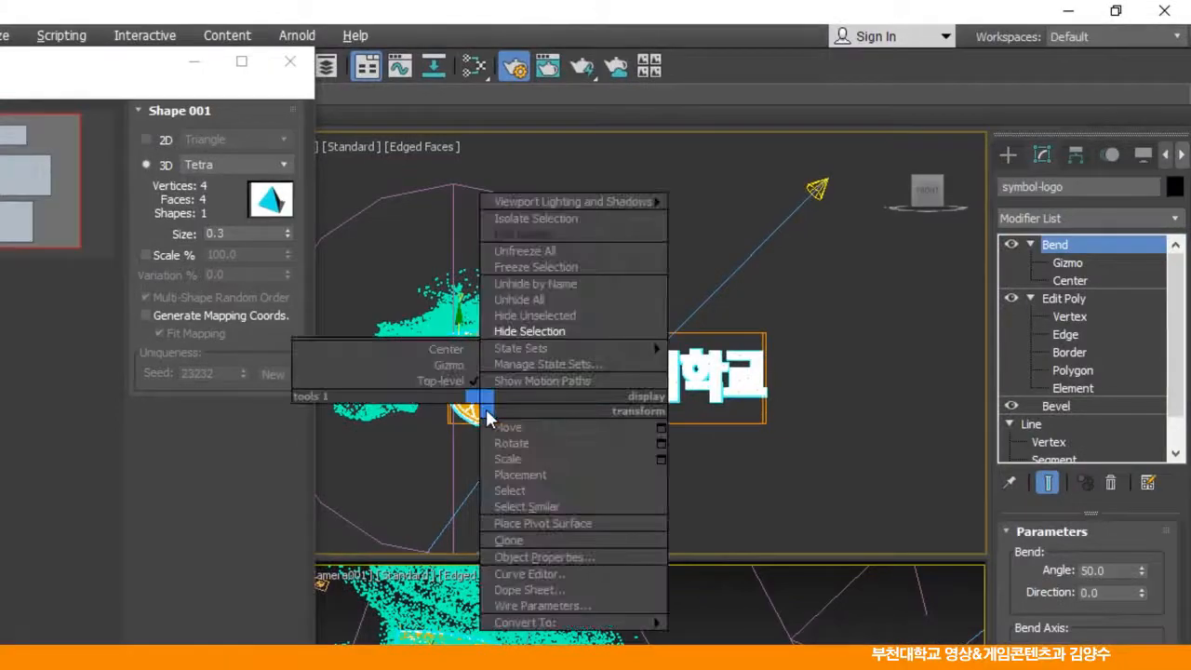
pyautogui.click(534, 333)
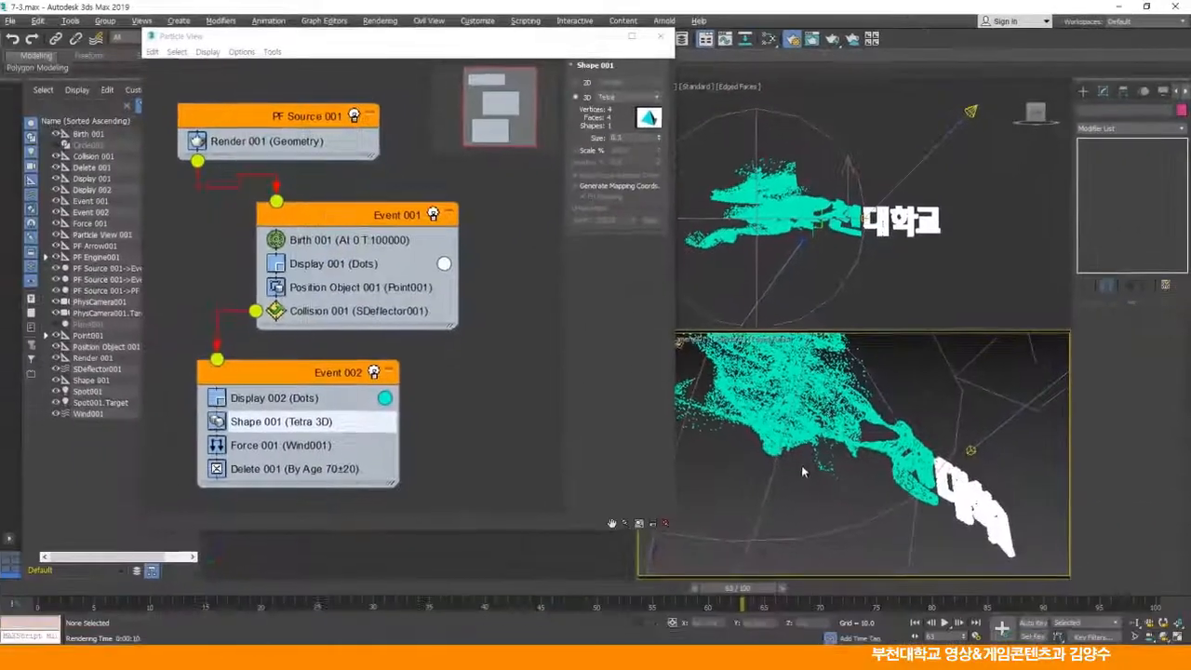
# Step: Render frame 63 with the logo hidden to inspect the particles alone, and close the rendered frame
pyautogui.moveTo(524, 46); pyautogui.dragTo(742, 64)
pyautogui.moveTo(338, 123); pyautogui.dragTo(244, 124)
pyautogui.click(321, 157)
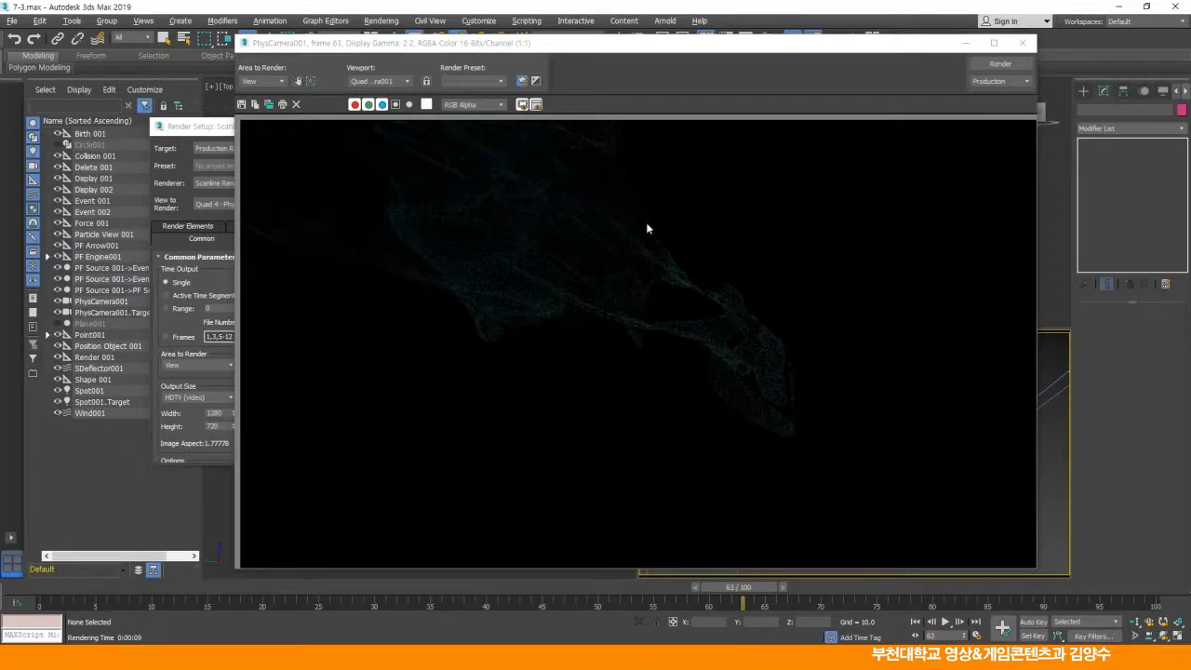
pyautogui.click(1023, 42)
# Step: Arrange the Render Setup and Particle View windows side by side so the whole particle diagram can be edited
pyautogui.moveTo(254, 126); pyautogui.dragTo(231, 119)
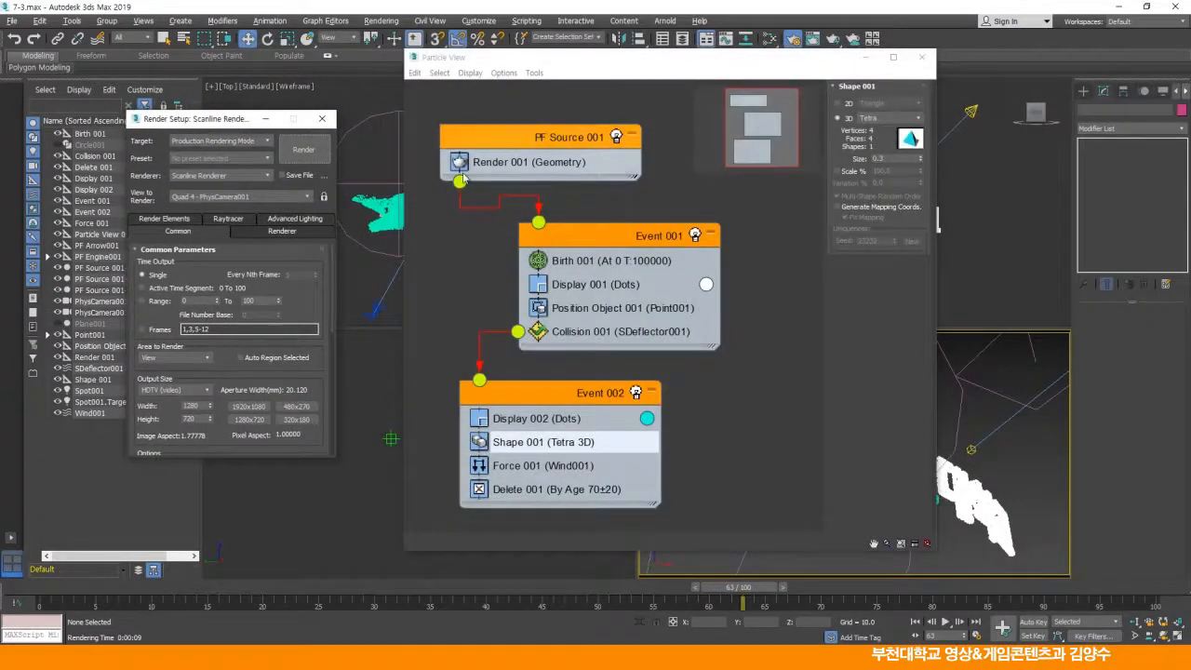
pyautogui.moveTo(579, 60); pyautogui.dragTo(543, 48)
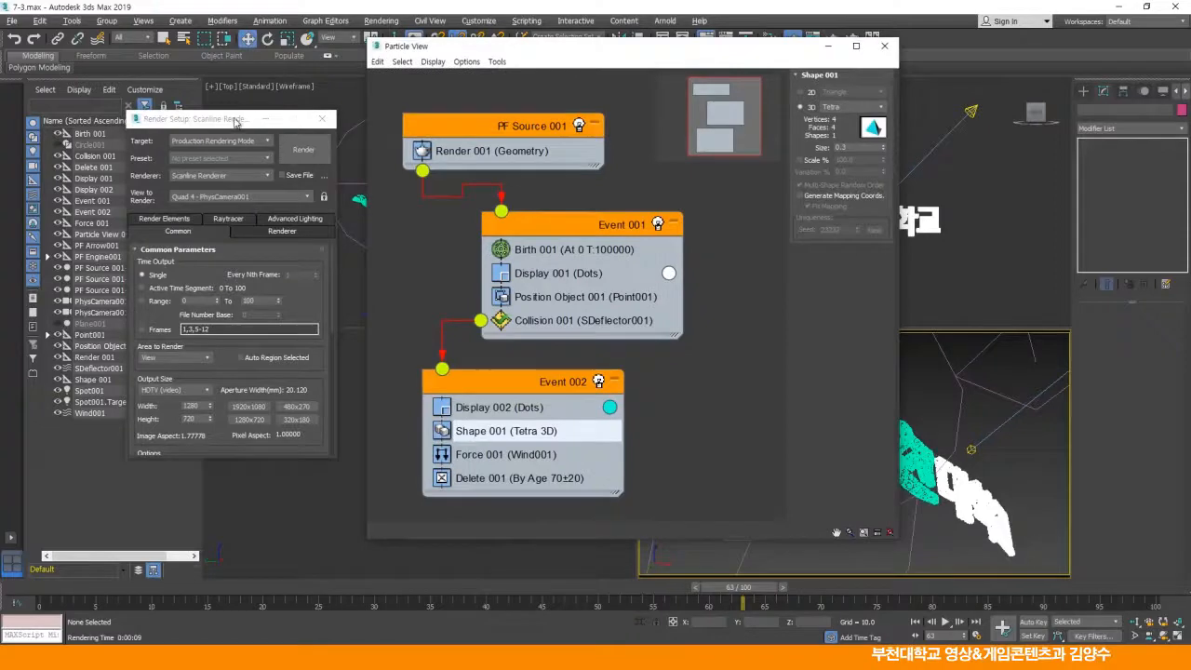
pyautogui.moveTo(234, 120); pyautogui.dragTo(193, 122)
pyautogui.moveTo(505, 382)
pyautogui.mouseDown()
pyautogui.moveTo(547, 384)
pyautogui.moveTo(505, 385)
pyautogui.mouseUp()
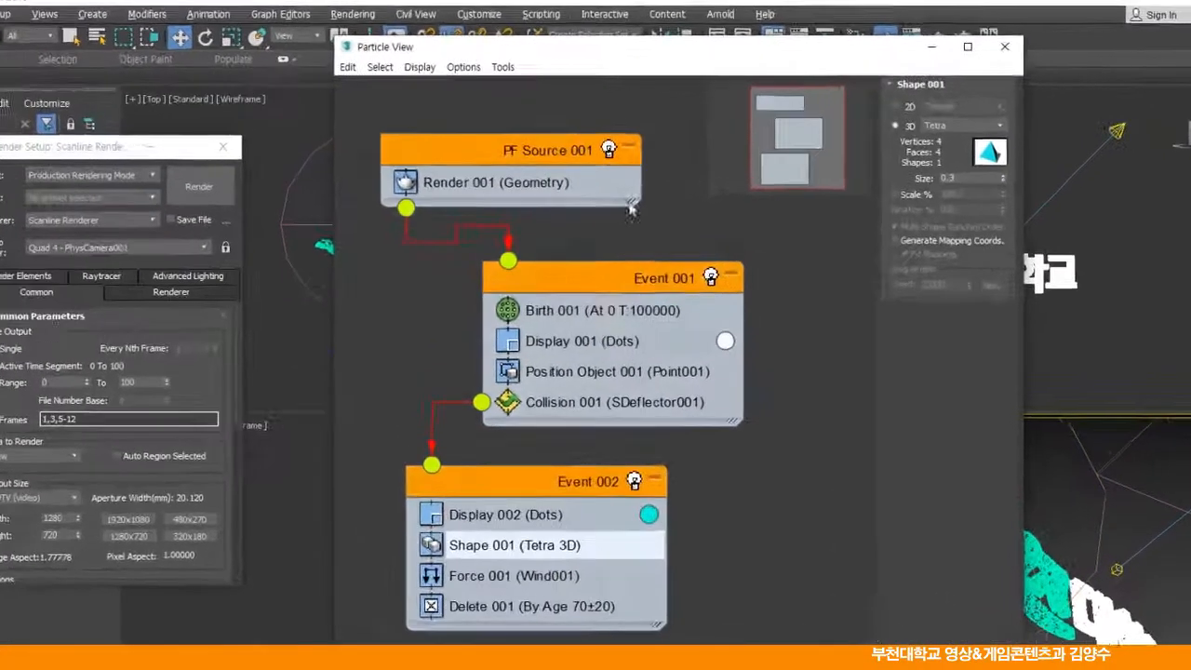
pyautogui.moveTo(630, 51); pyautogui.dragTo(543, 18)
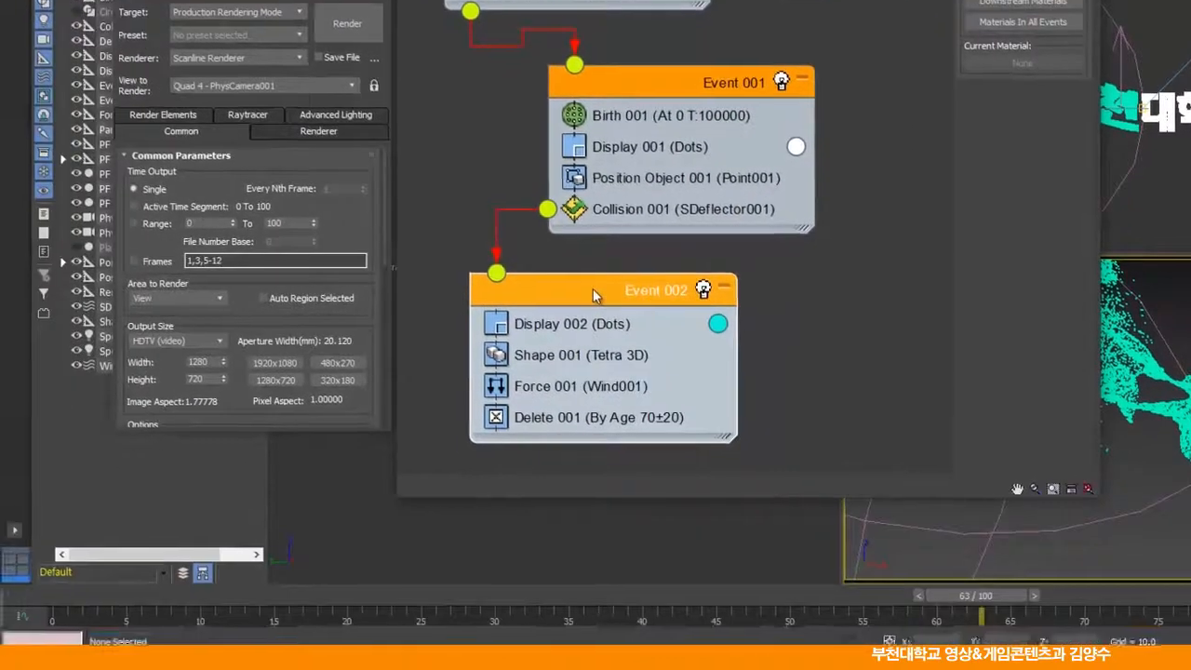
# Step: Append a Material Dynamic operator to Event 002
pyautogui.rightClick(443, 459)
pyautogui.moveTo(468, 495)
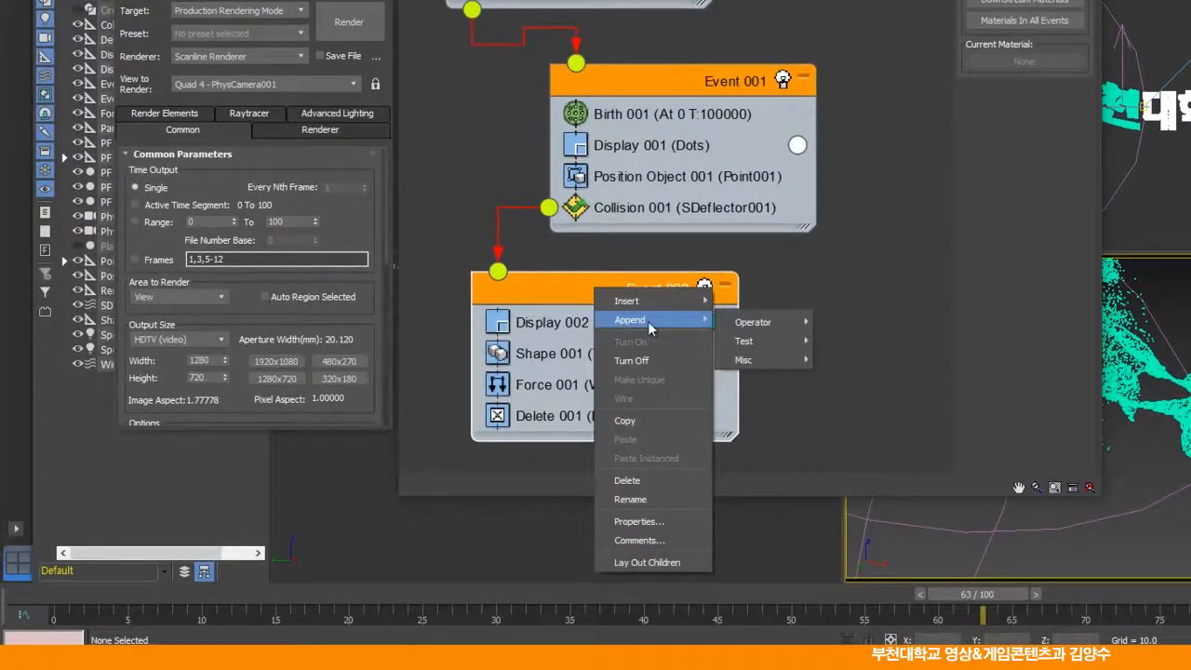
pyautogui.moveTo(750, 323)
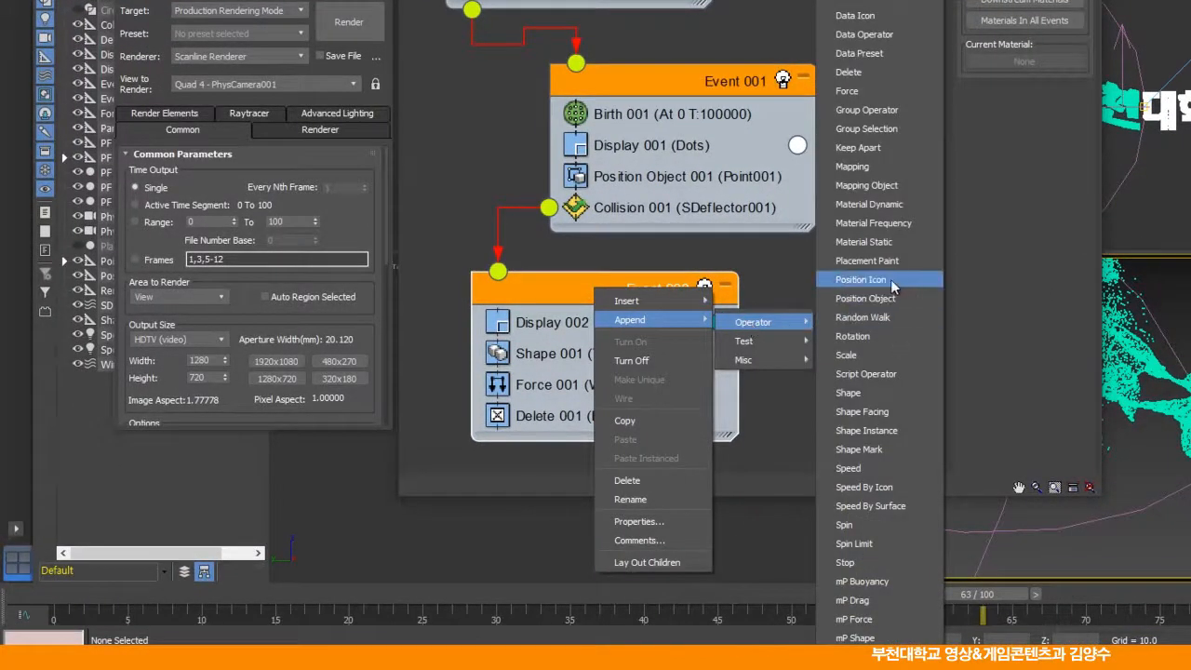
pyautogui.click(866, 204)
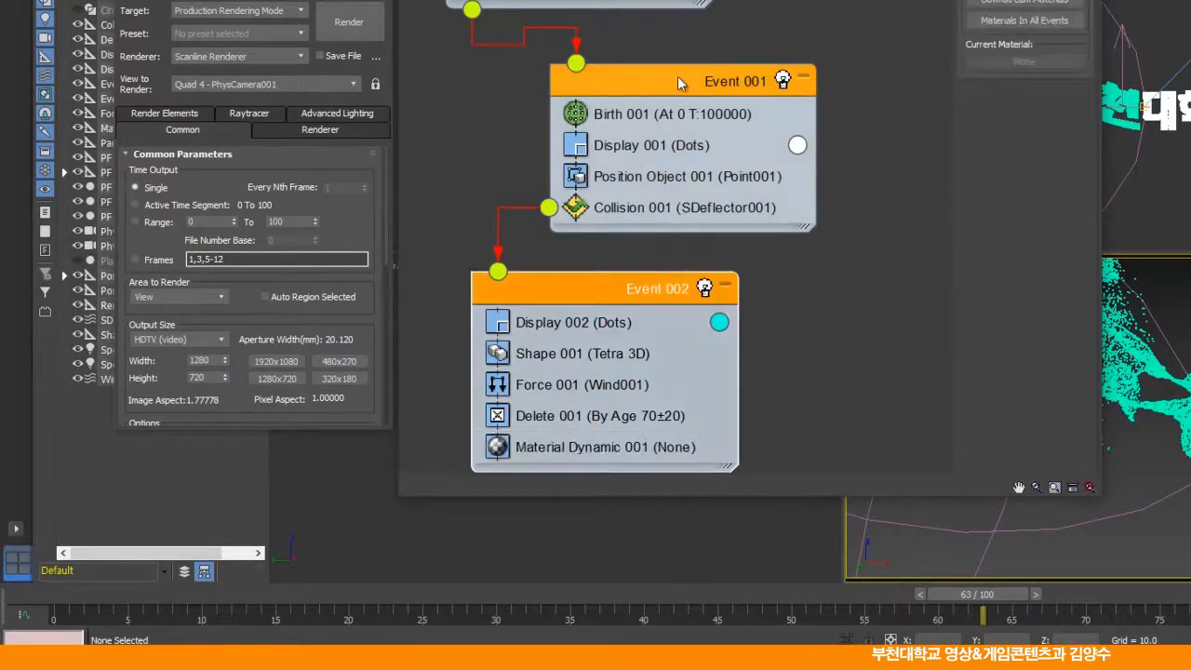
# Step: Shift Event 001 and Event 002 upward in the particle diagram and open the Material Dynamic 001 operator's settings
pyautogui.moveTo(659, 86); pyautogui.dragTo(685, 60)
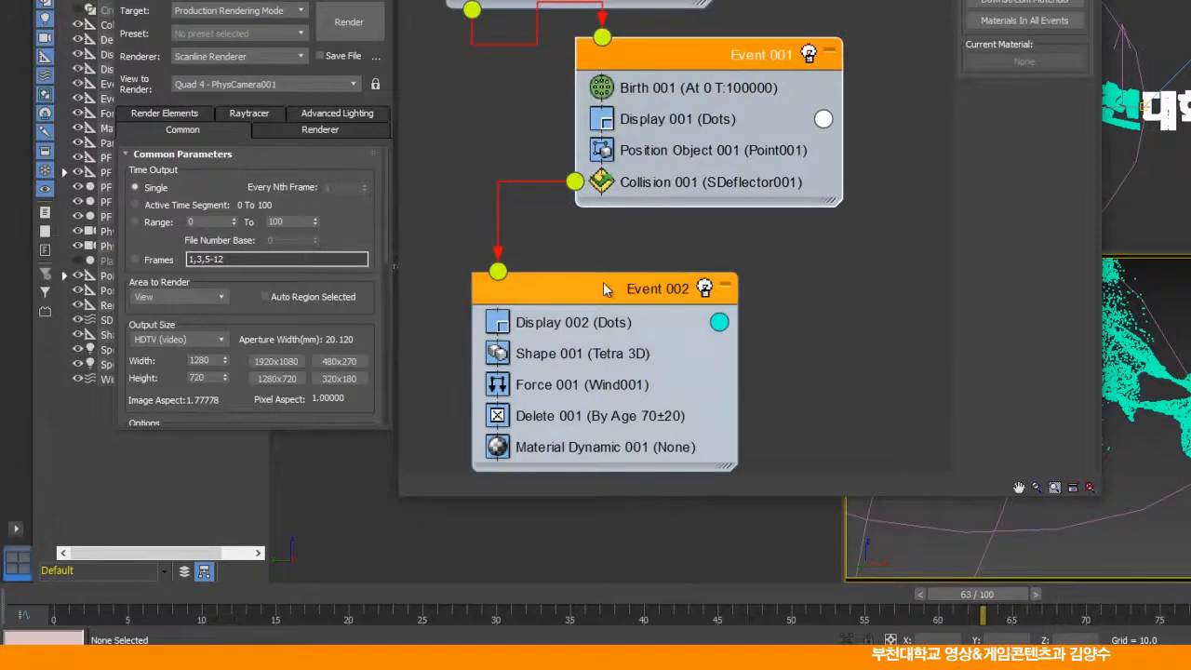
pyautogui.moveTo(603, 288); pyautogui.dragTo(605, 246)
pyautogui.click(589, 397)
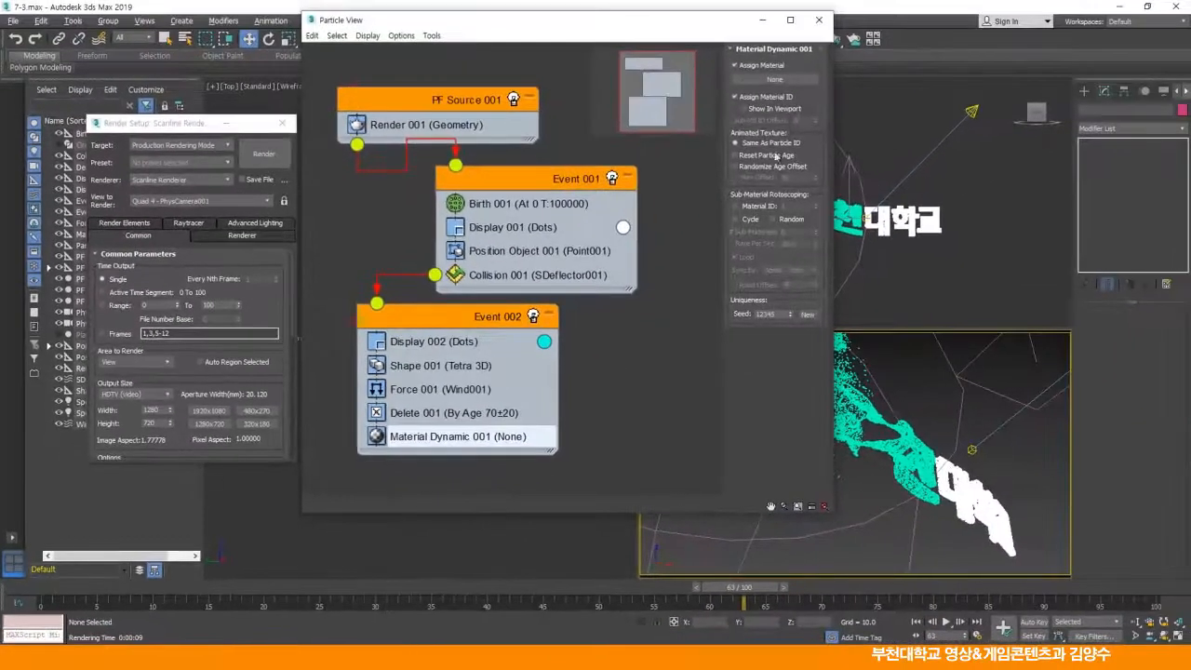
pyautogui.moveTo(707, 26); pyautogui.dragTo(665, 76)
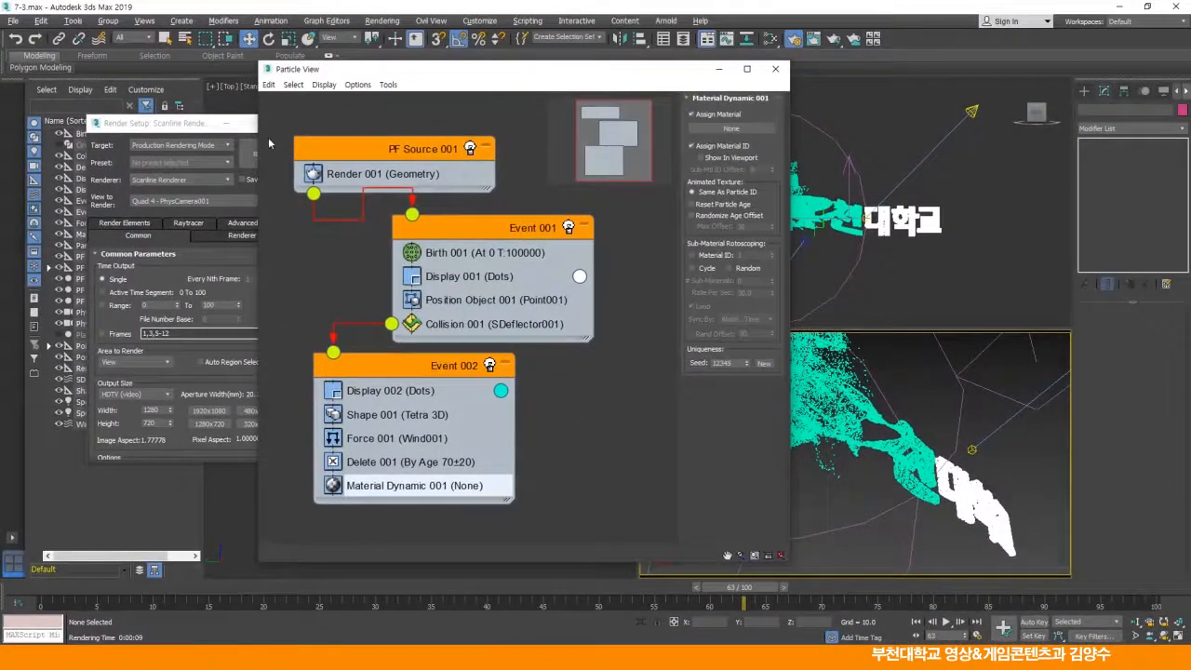
# Step: Rearrange the Render Setup and Particle View windows and open the Slate Material Editor
pyautogui.click(190, 125)
pyautogui.moveTo(186, 126); pyautogui.dragTo(121, 126)
pyautogui.moveTo(378, 73)
pyautogui.mouseDown()
pyautogui.moveTo(403, 73)
pyautogui.moveTo(357, 77)
pyautogui.mouseUp()
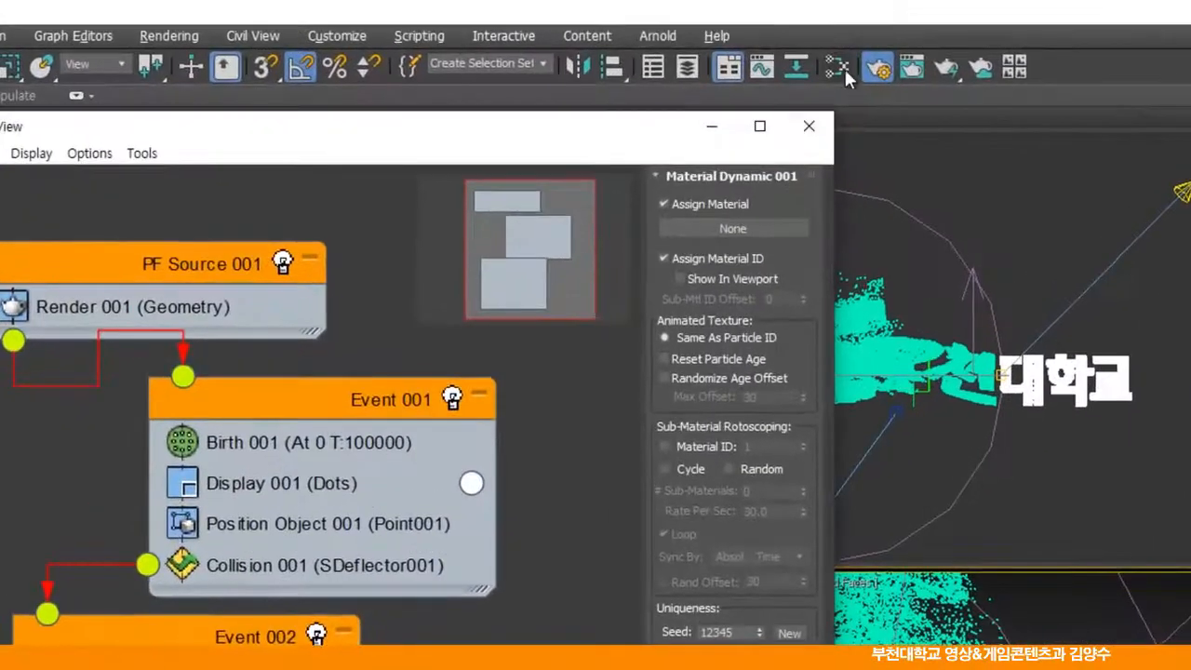
pyautogui.click(837, 67)
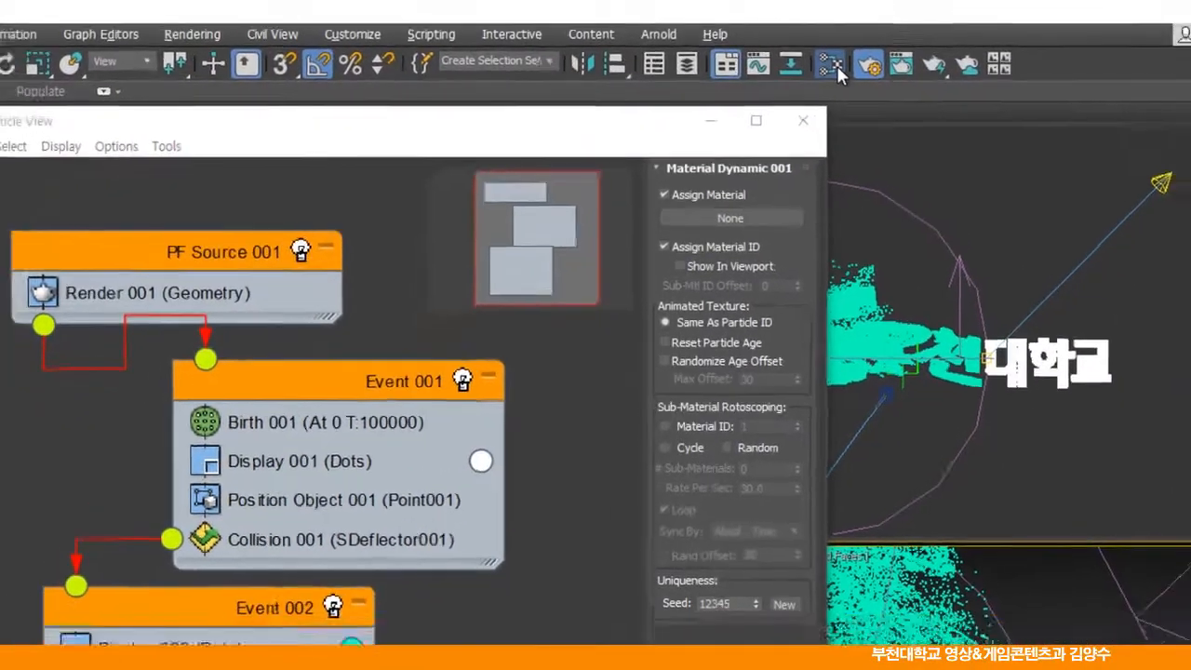
pyautogui.click(837, 67)
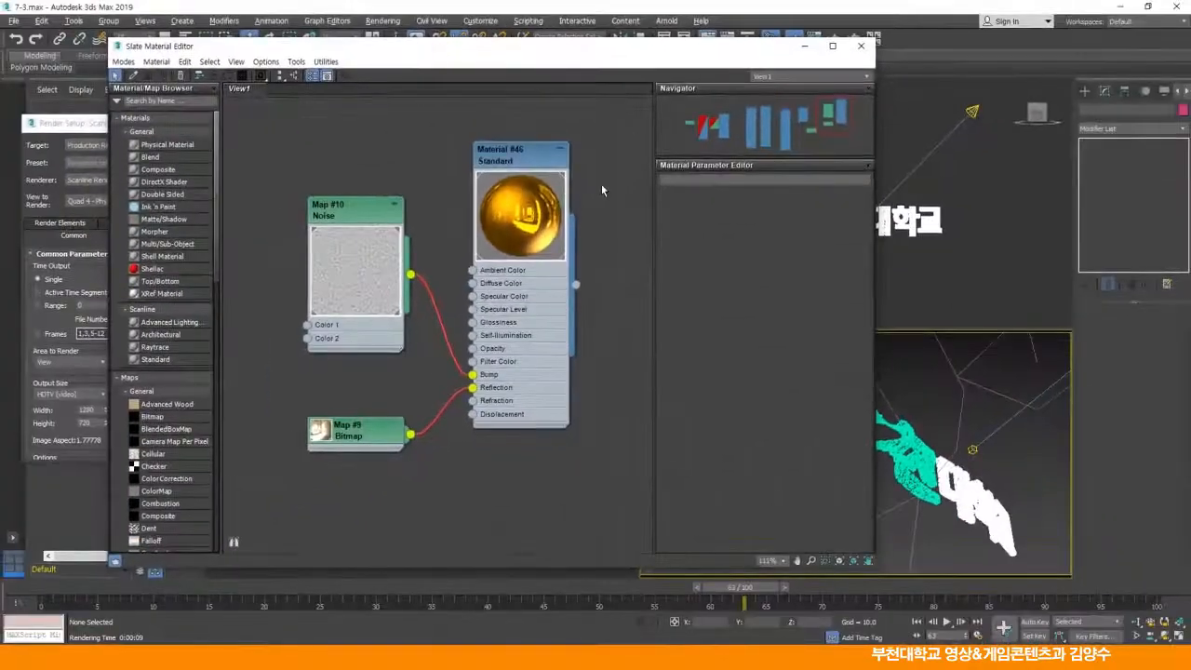
# Step: Add a Scanline Standard material node in an empty area of the material graph
pyautogui.moveTo(601, 190); pyautogui.dragTo(287, 212, button='middle')
pyautogui.moveTo(467, 171); pyautogui.dragTo(412, 180, button='middle')
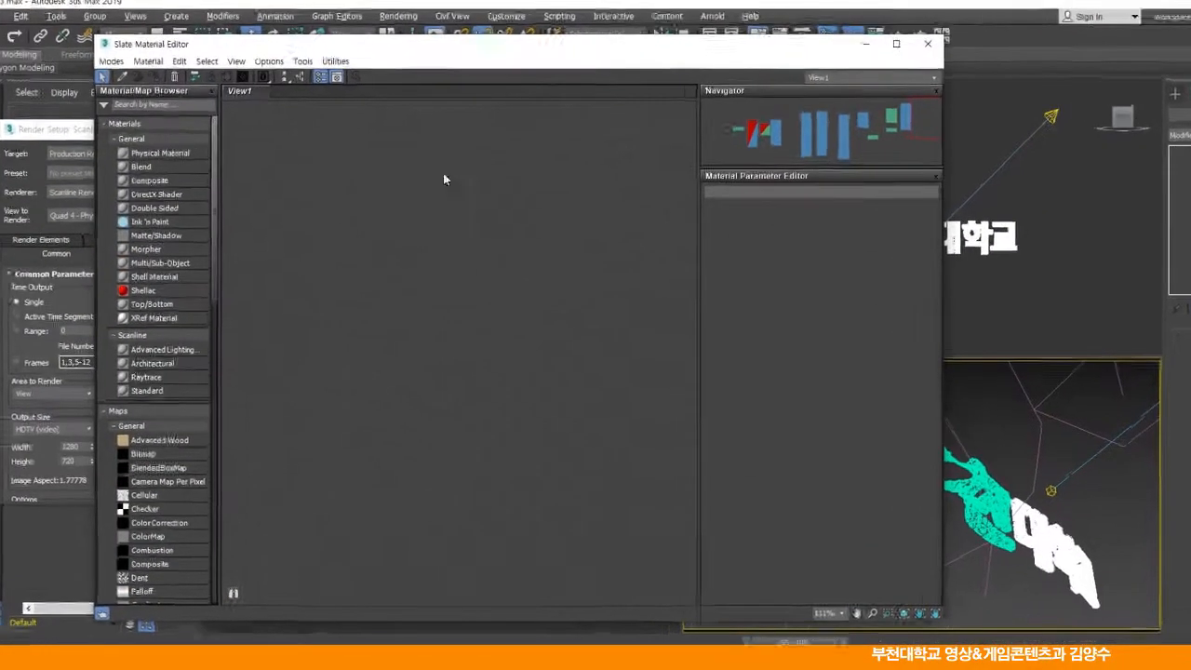
pyautogui.rightClick(425, 164)
pyautogui.moveTo(630, 252)
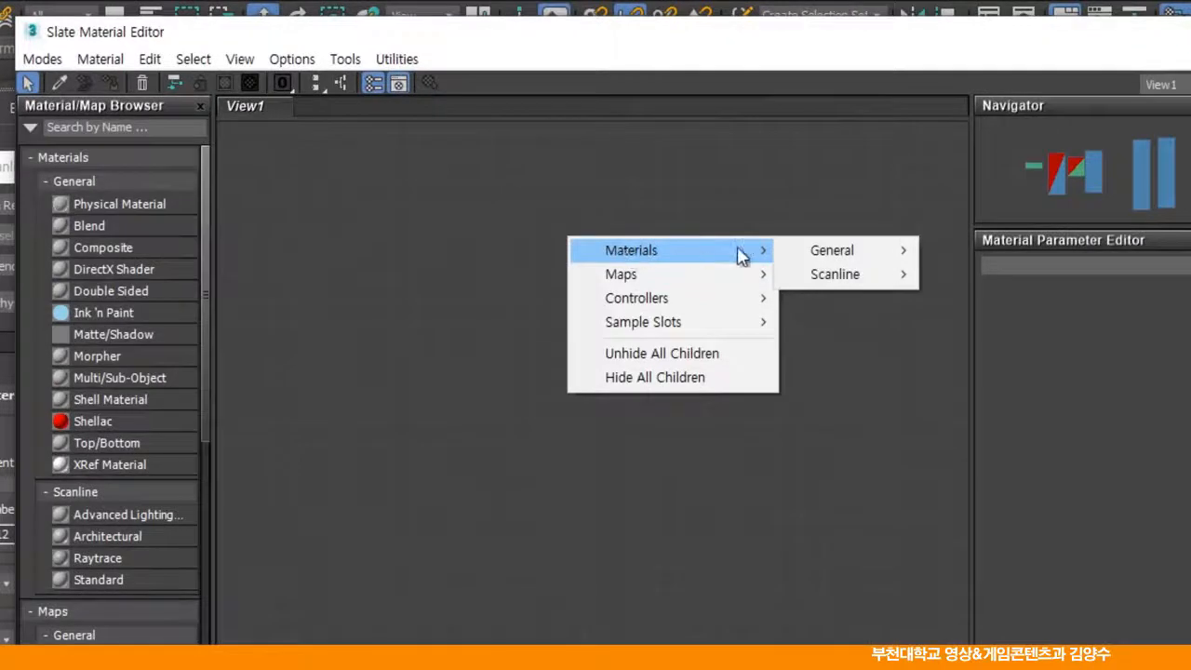
pyautogui.moveTo(826, 276)
pyautogui.click(947, 339)
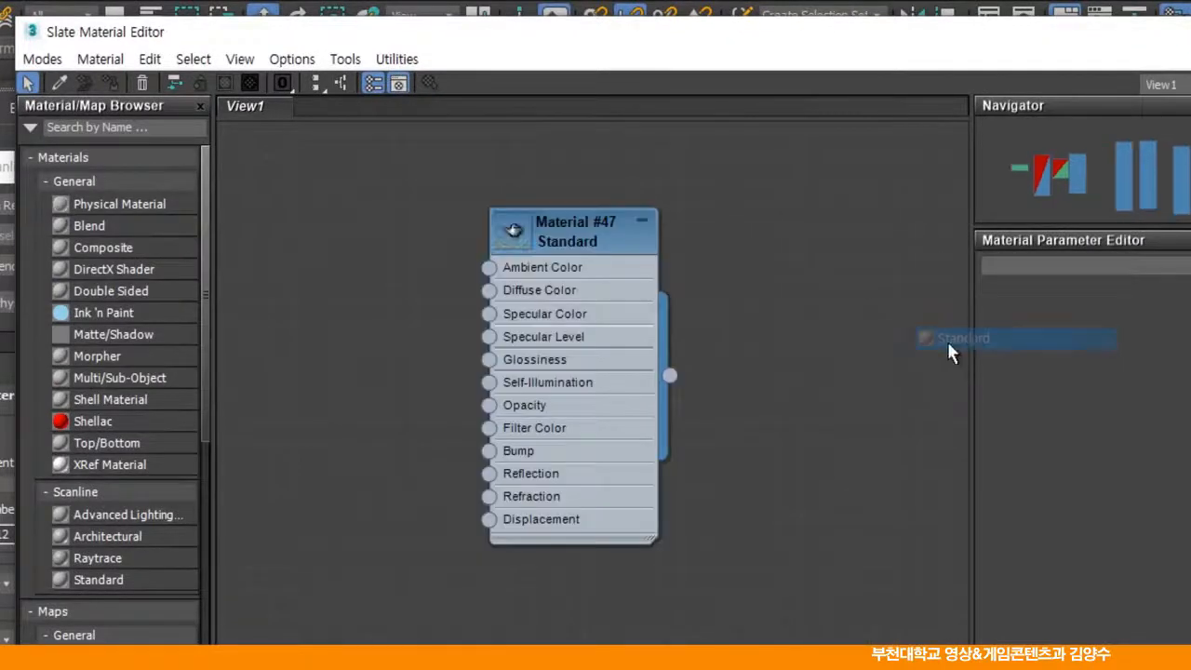
# Step: Enlarge the new Standard material's preview, open its parameters and set its self-illumination to 100
pyautogui.doubleClick(526, 235)
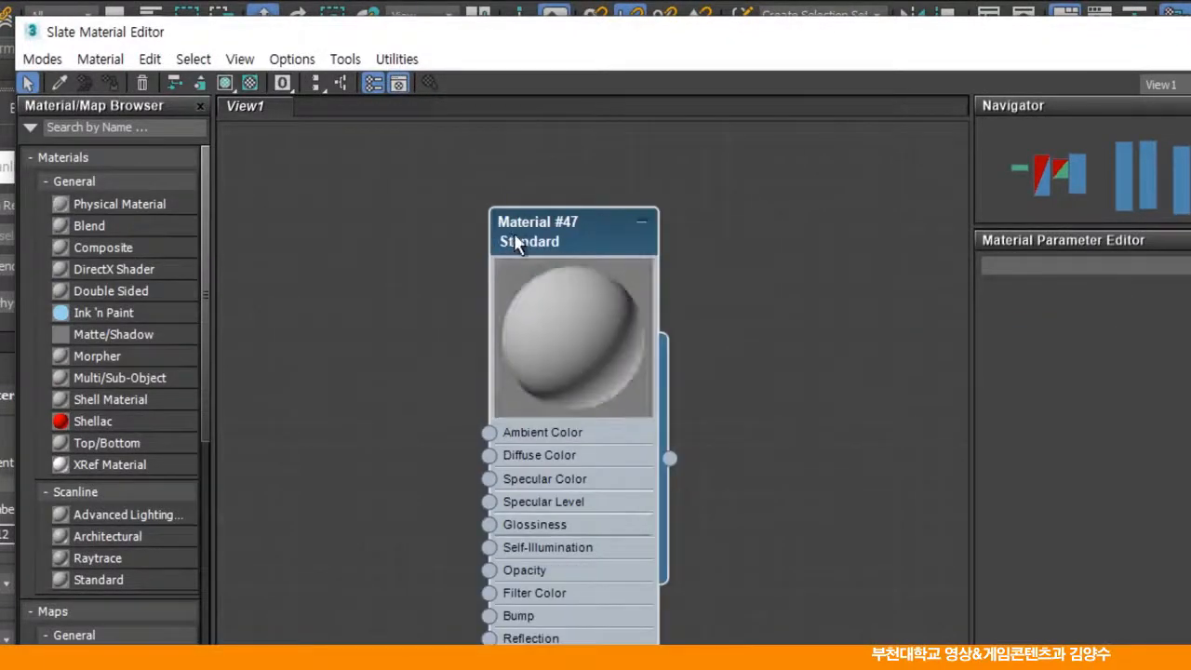
pyautogui.click(569, 240)
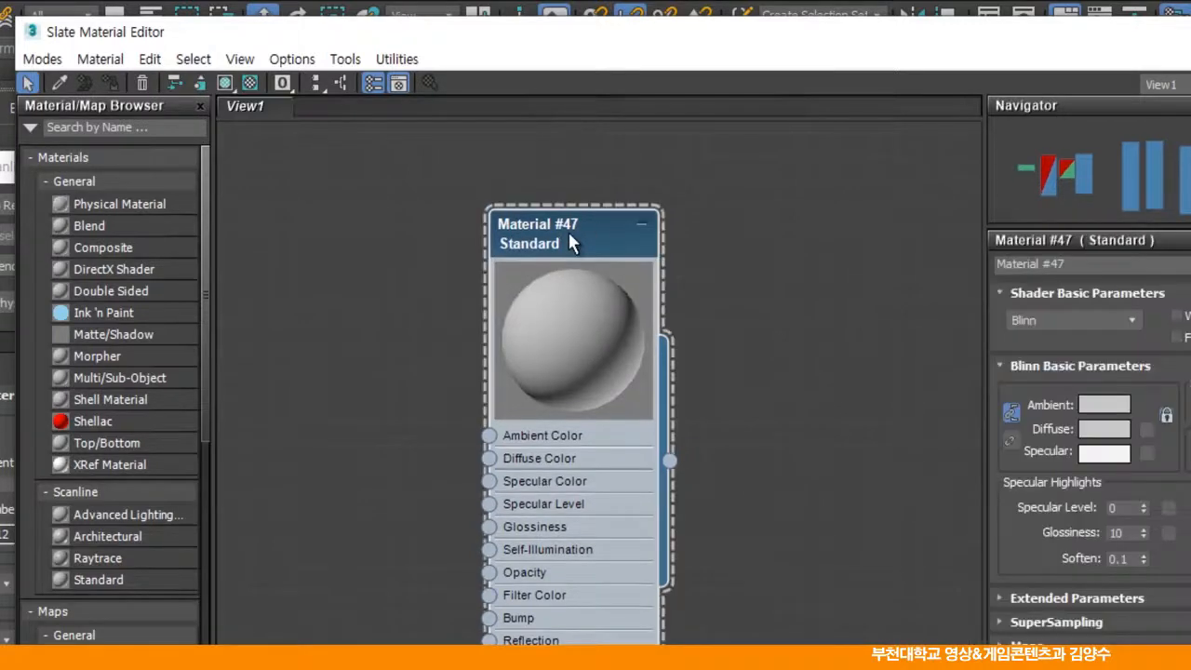
pyautogui.moveTo(569, 240); pyautogui.dragTo(642, 240)
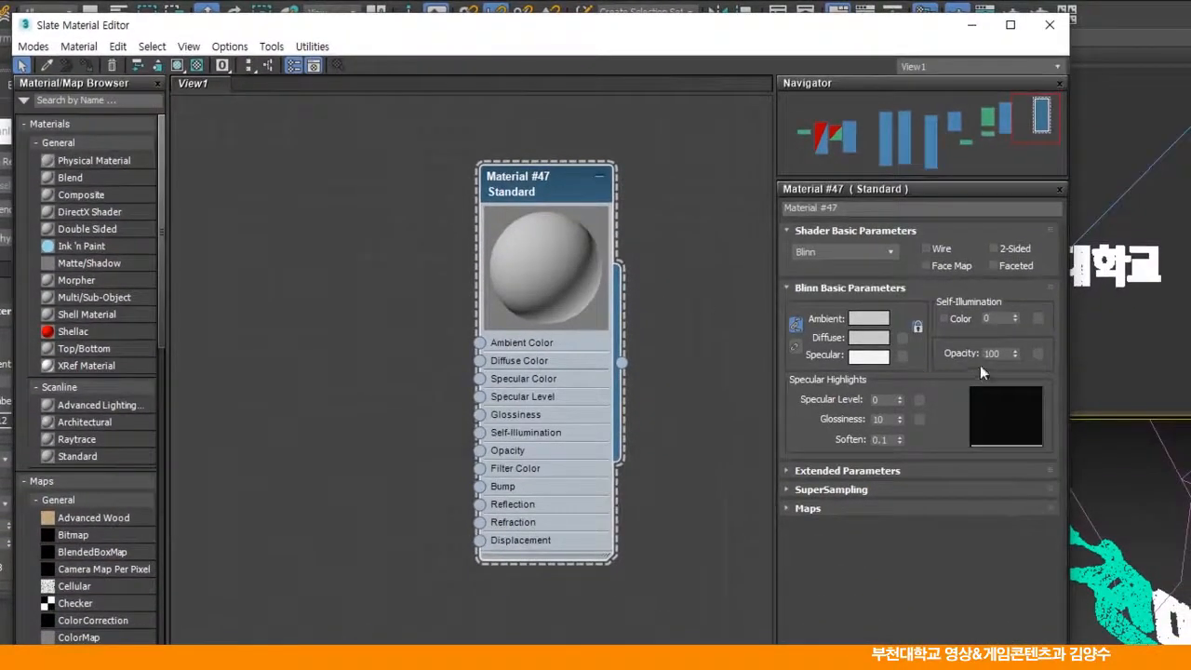
pyautogui.doubleClick(1005, 322)
pyautogui.write('100')
pyautogui.press('Return')
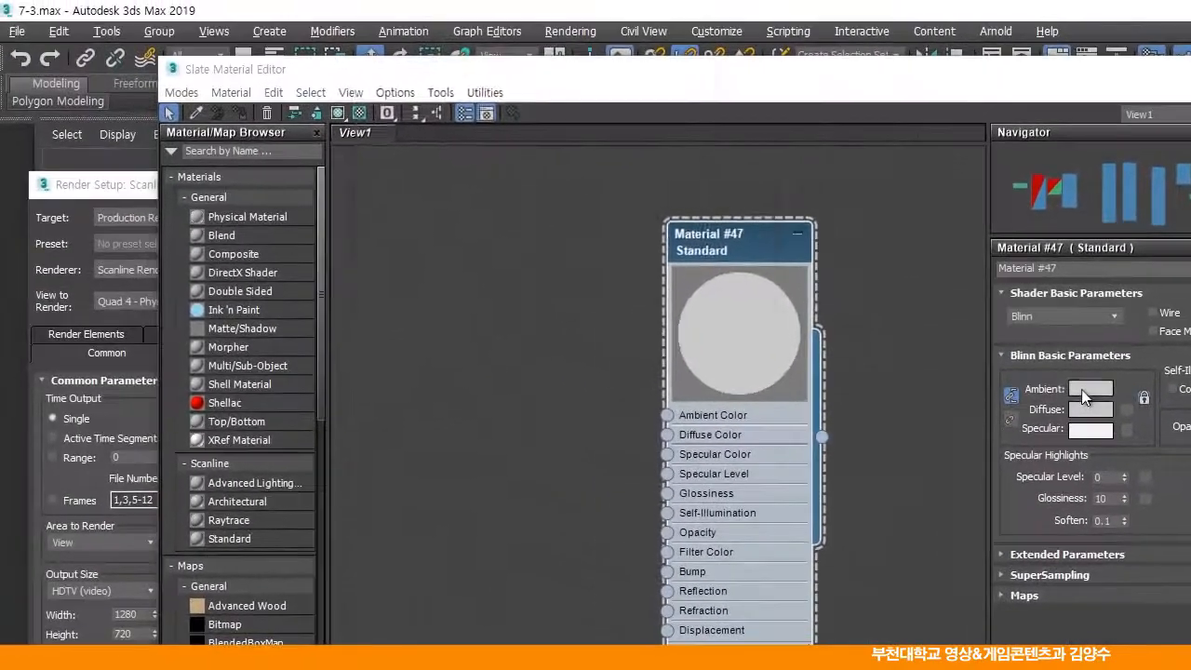
# Step: Set the Standard material's linked ambient and diffuse colour to golden yellow, RGB 255, 174, 0
pyautogui.click(868, 319)
pyautogui.moveTo(541, 93); pyautogui.dragTo(568, 175)
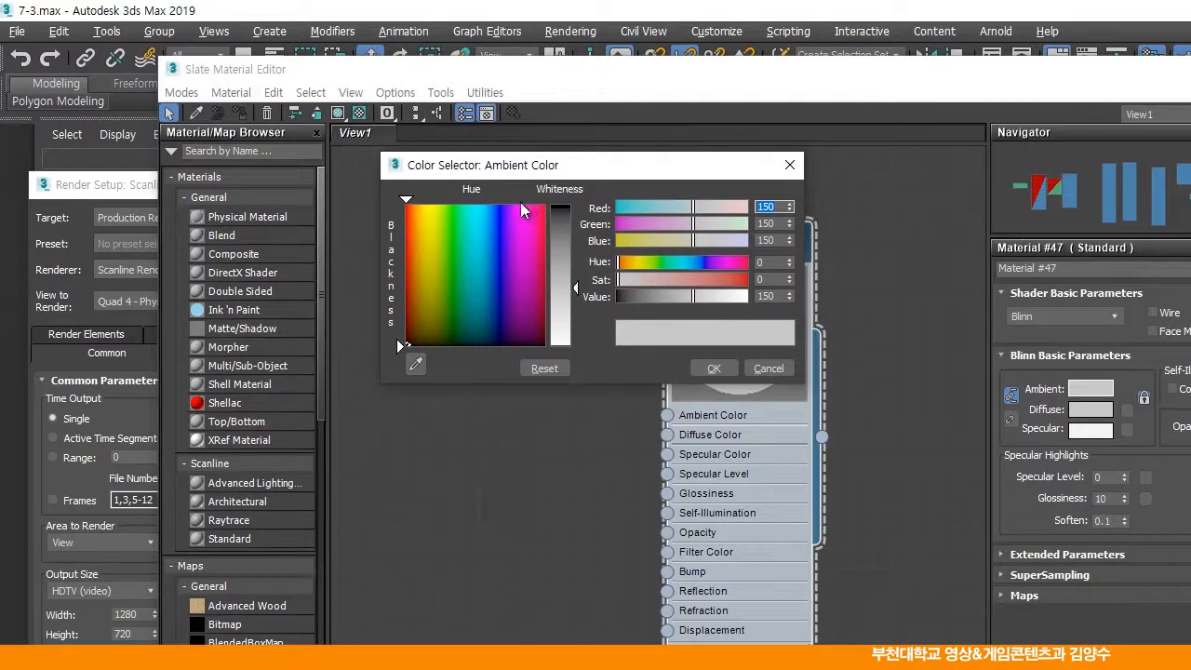
pyautogui.moveTo(419, 233); pyautogui.dragTo(421, 211)
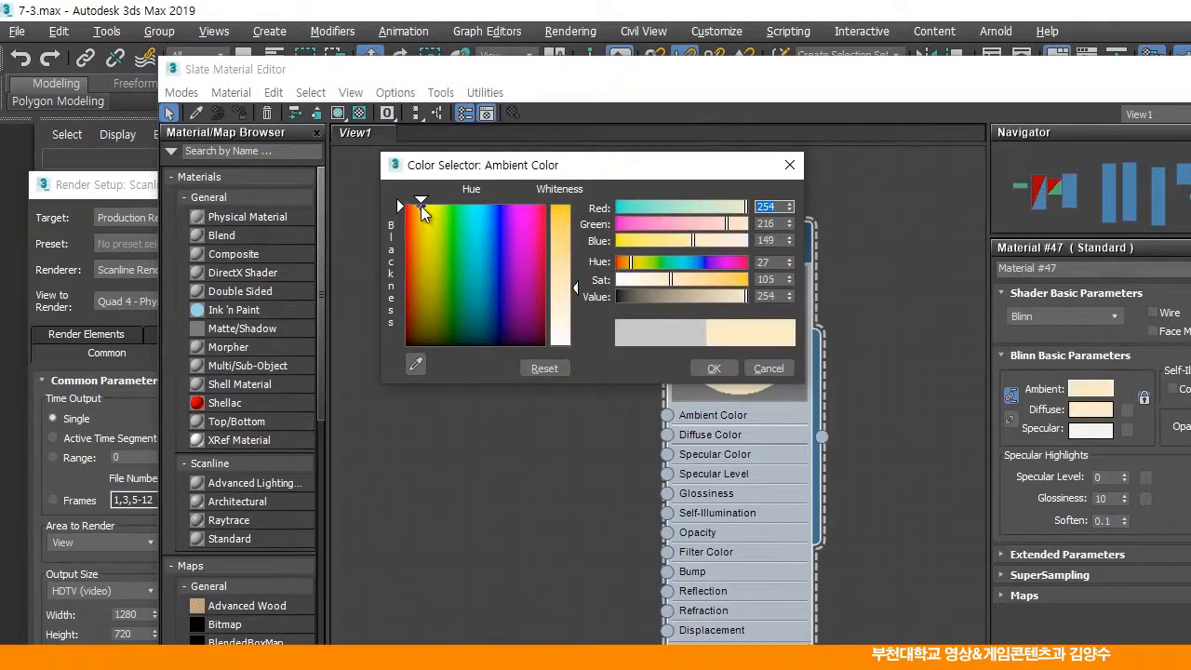
pyautogui.moveTo(581, 284); pyautogui.dragTo(569, 204)
pyautogui.moveTo(421, 217); pyautogui.dragTo(423, 212)
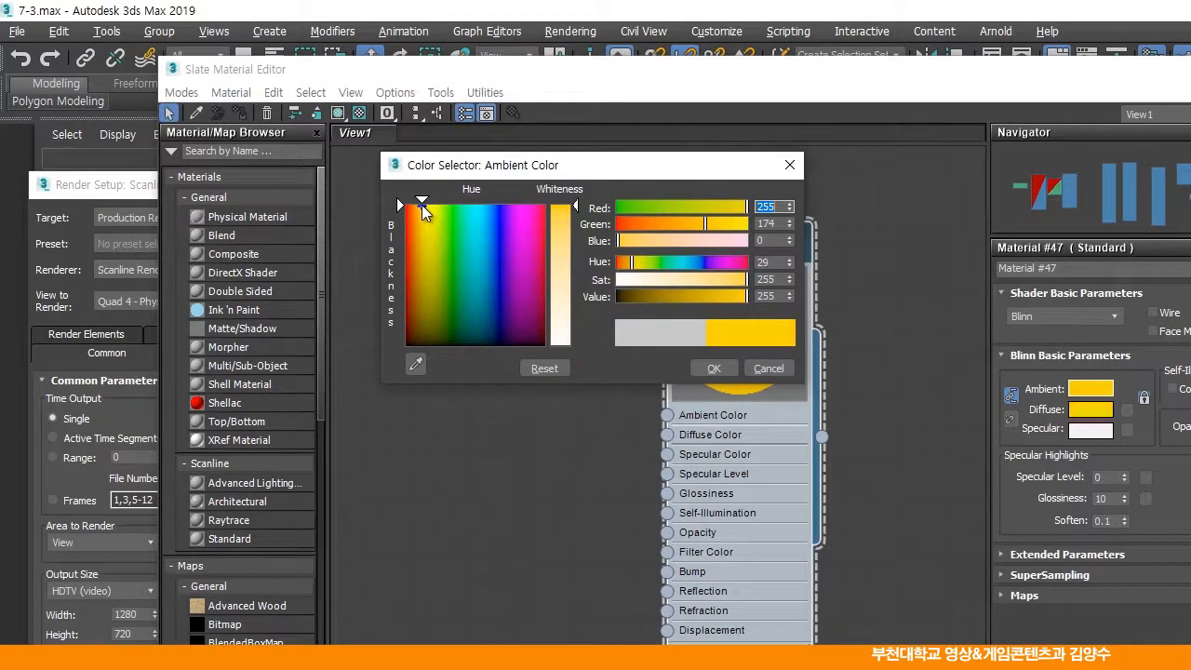
pyautogui.click(707, 368)
# Step: Assign material ID channel 1 to the yellow Standard material
pyautogui.moveTo(746, 231); pyautogui.dragTo(766, 248)
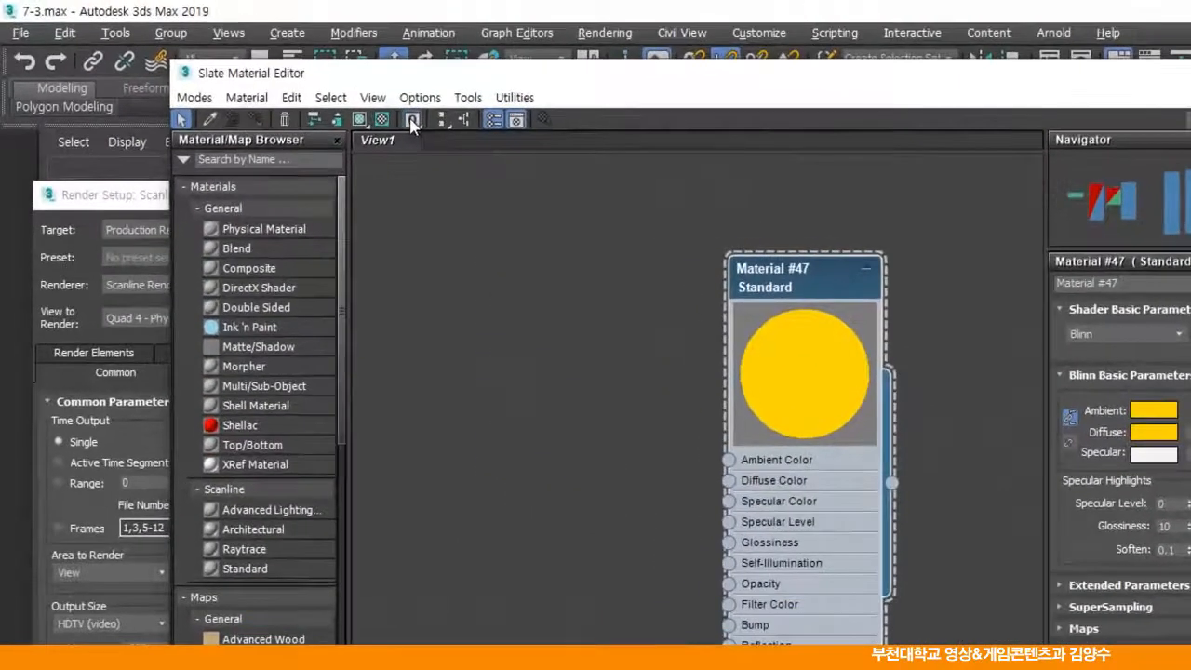
pyautogui.moveTo(411, 123); pyautogui.dragTo(417, 177)
pyautogui.moveTo(808, 291); pyautogui.dragTo(752, 268)
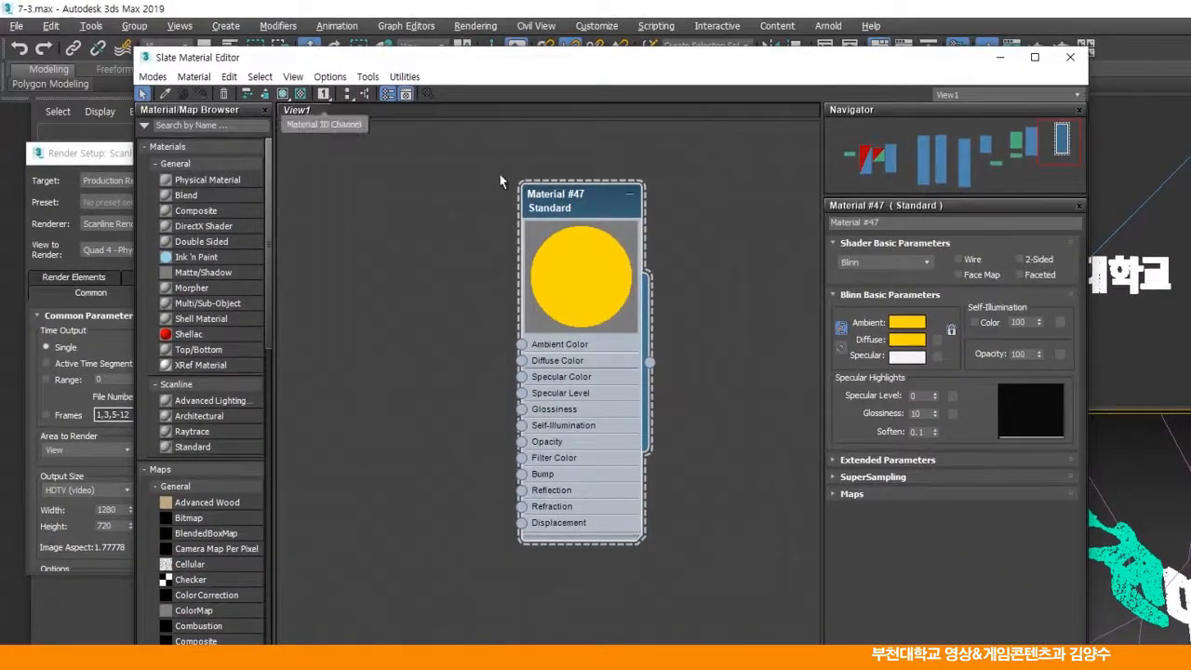
pyautogui.moveTo(574, 205)
pyautogui.mouseDown()
pyautogui.moveTo(513, 199)
pyautogui.moveTo(557, 197)
pyautogui.mouseUp()
# Step: Open a separate preview window for the yellow material and arrange the windows so the Particle View diagram is accessible
pyautogui.moveTo(575, 67); pyautogui.dragTo(877, 139)
pyautogui.rightClick(866, 342)
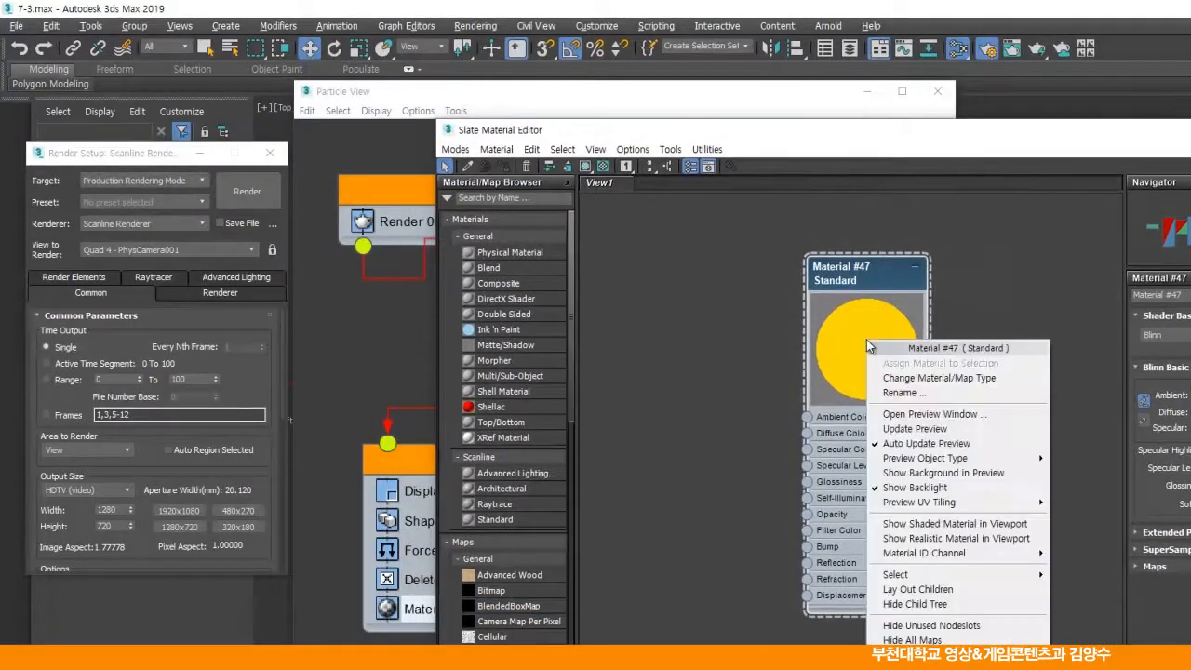
pyautogui.click(895, 414)
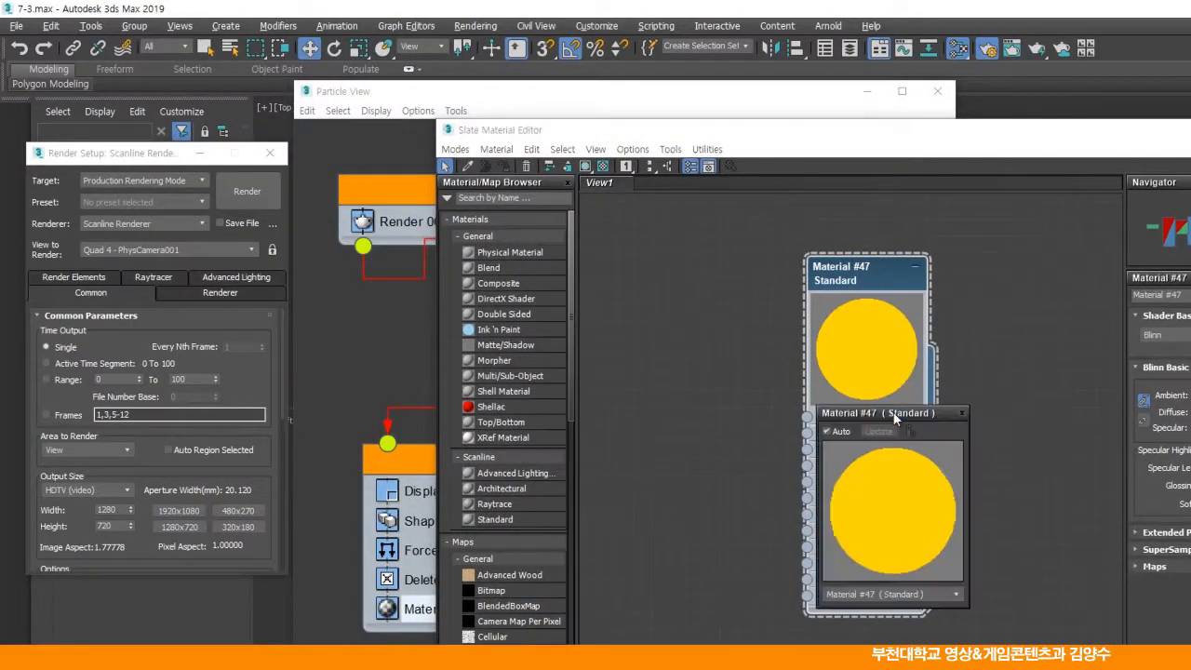
pyautogui.moveTo(889, 414); pyautogui.dragTo(998, 308)
pyautogui.moveTo(735, 104); pyautogui.dragTo(511, 80)
pyautogui.click(903, 395)
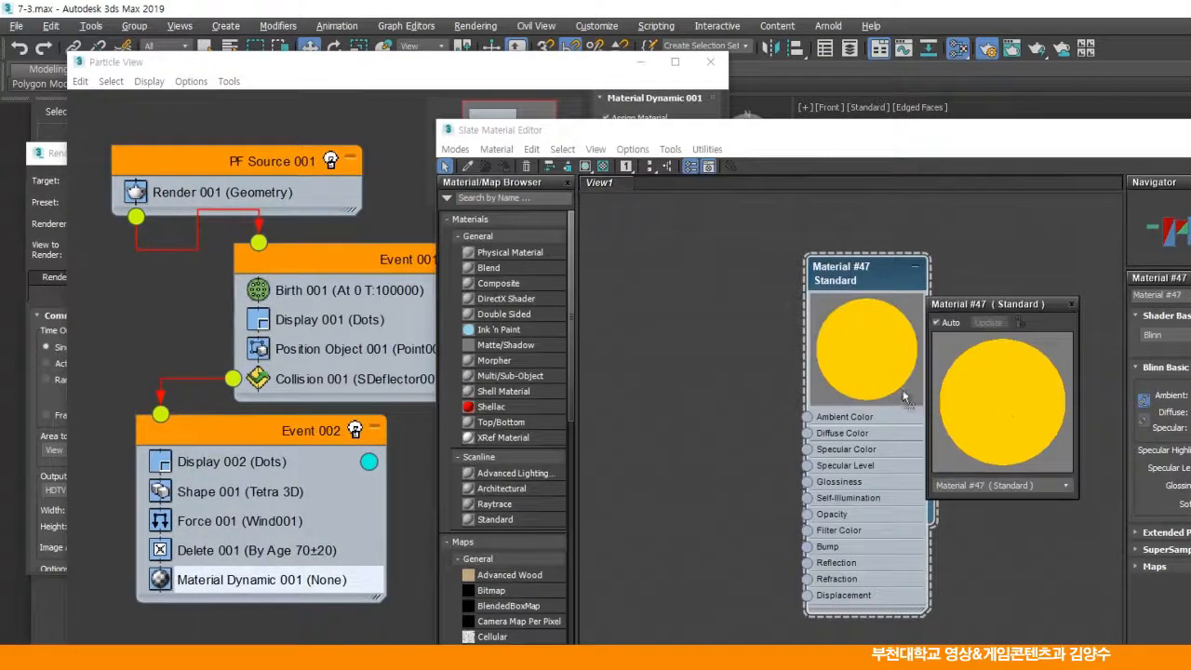
# Step: Assign the yellow material to the Material Dynamic 001 operator as an instance
pyautogui.click(570, 71)
pyautogui.moveTo(829, 146); pyautogui.dragTo(841, 259)
pyautogui.click(993, 408)
pyautogui.moveTo(968, 408); pyautogui.dragTo(656, 135)
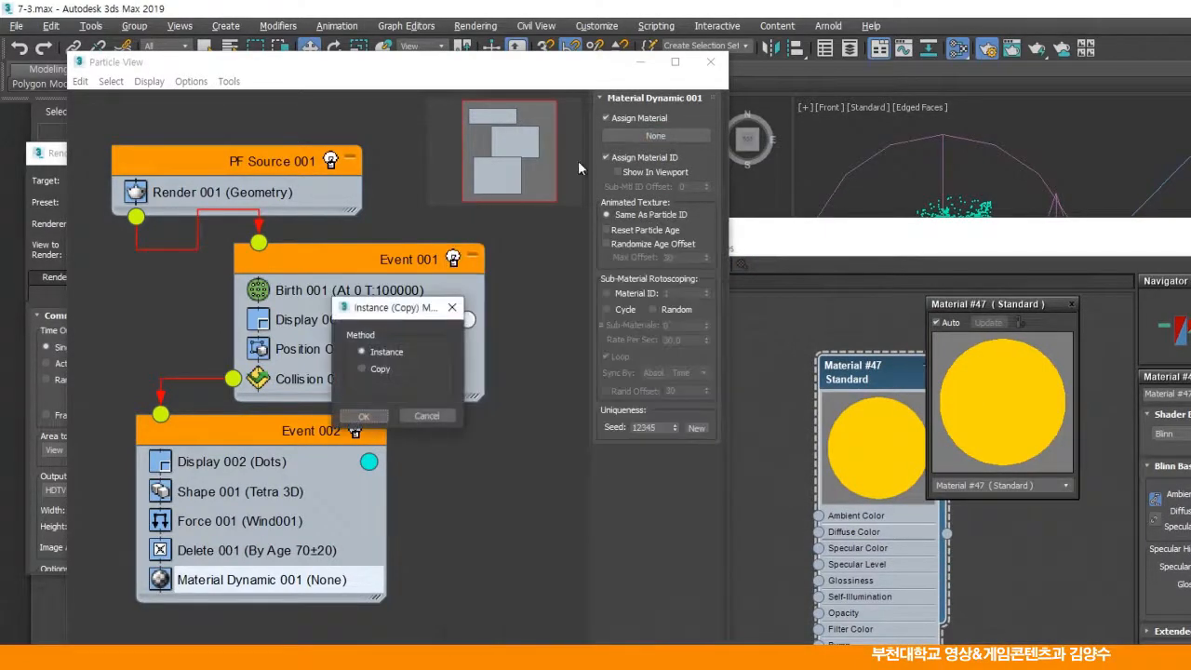
pyautogui.click(376, 419)
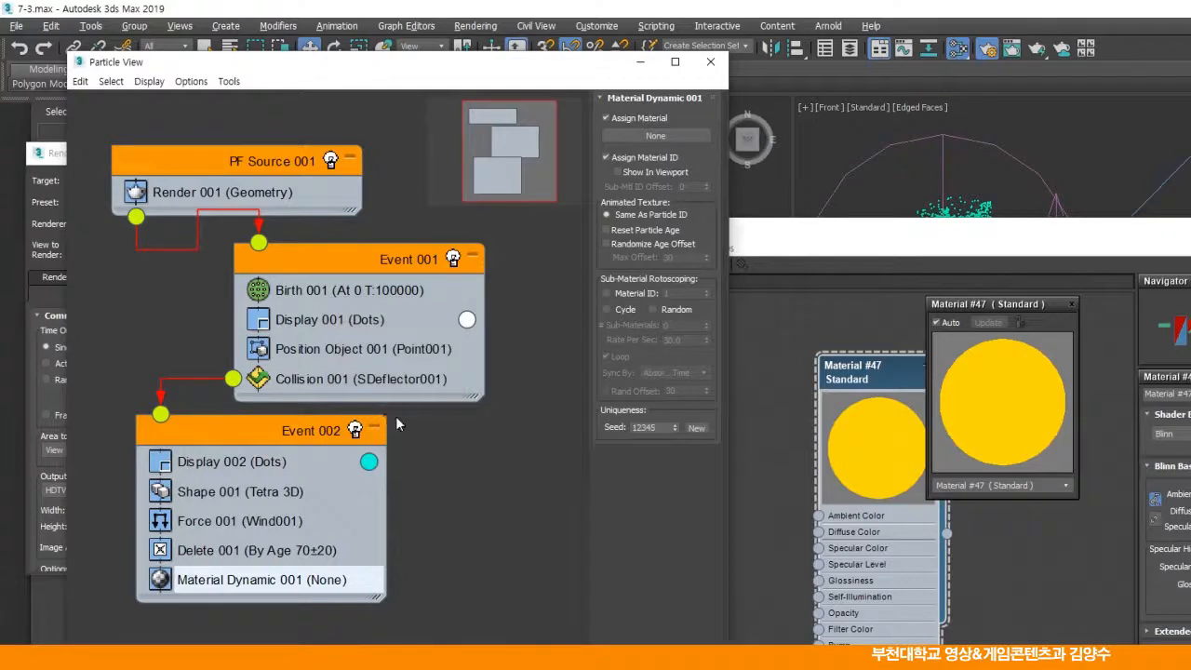
# Step: Close the material preview and the Slate Material Editor
pyautogui.click(1072, 302)
pyautogui.click(1072, 302)
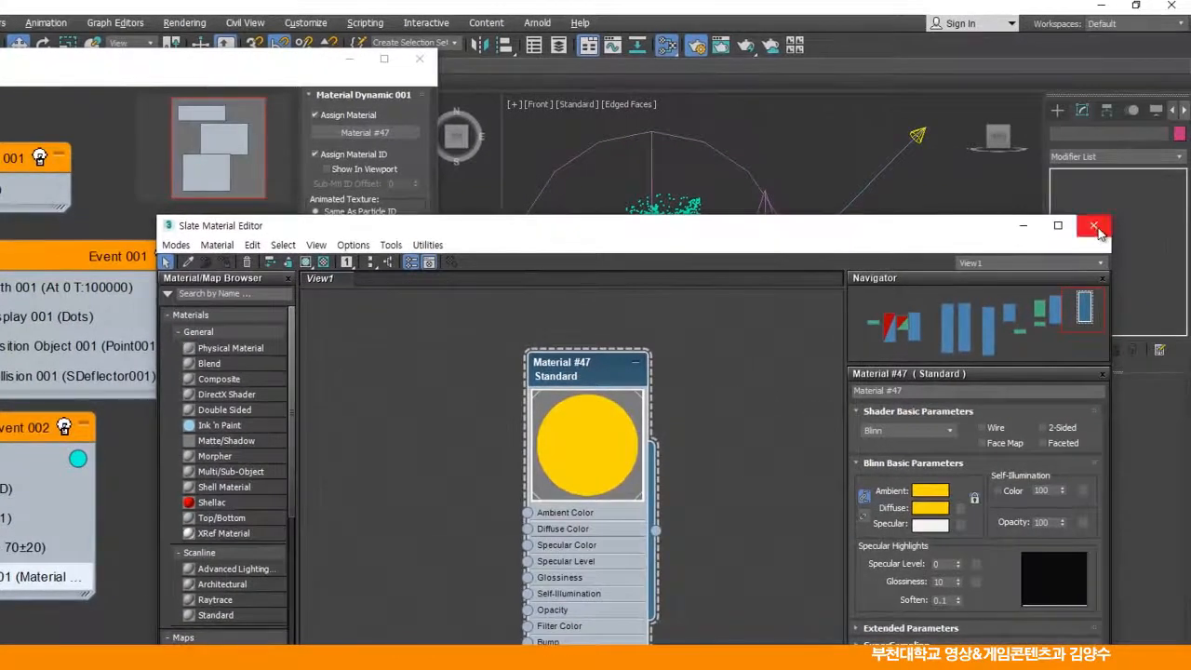
pyautogui.click(1094, 226)
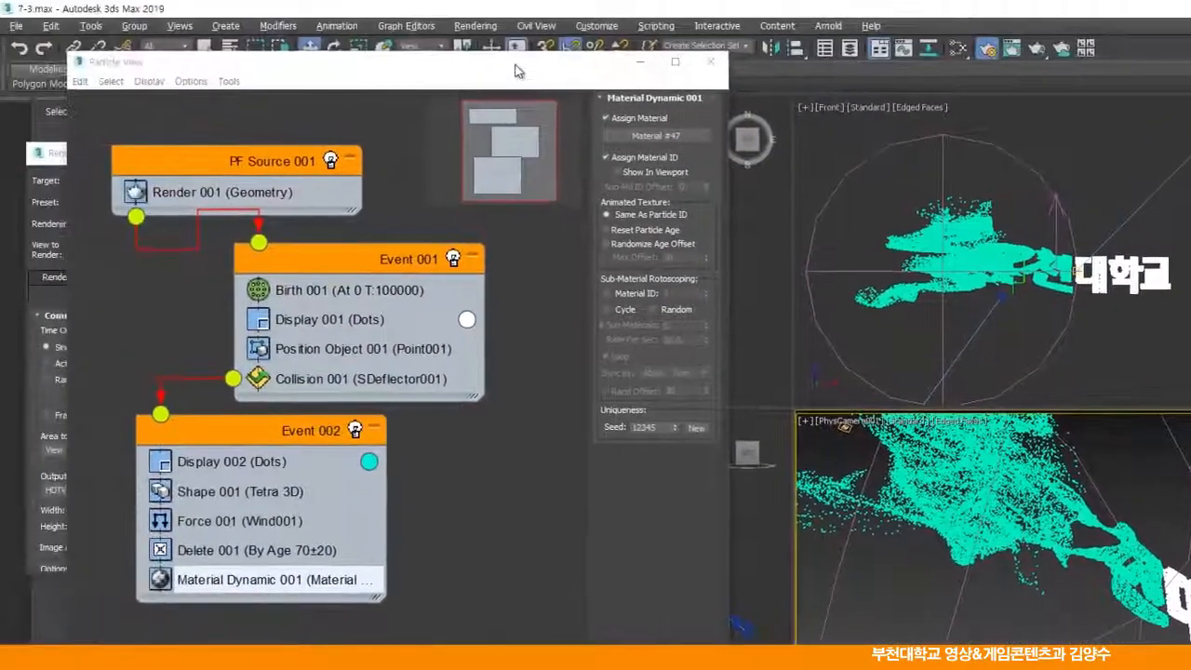
# Step: Move Particle View clear of Render Setup, render frame 63 to check the yellow particles, and close the rendered frame
pyautogui.moveTo(519, 71); pyautogui.dragTo(748, 85)
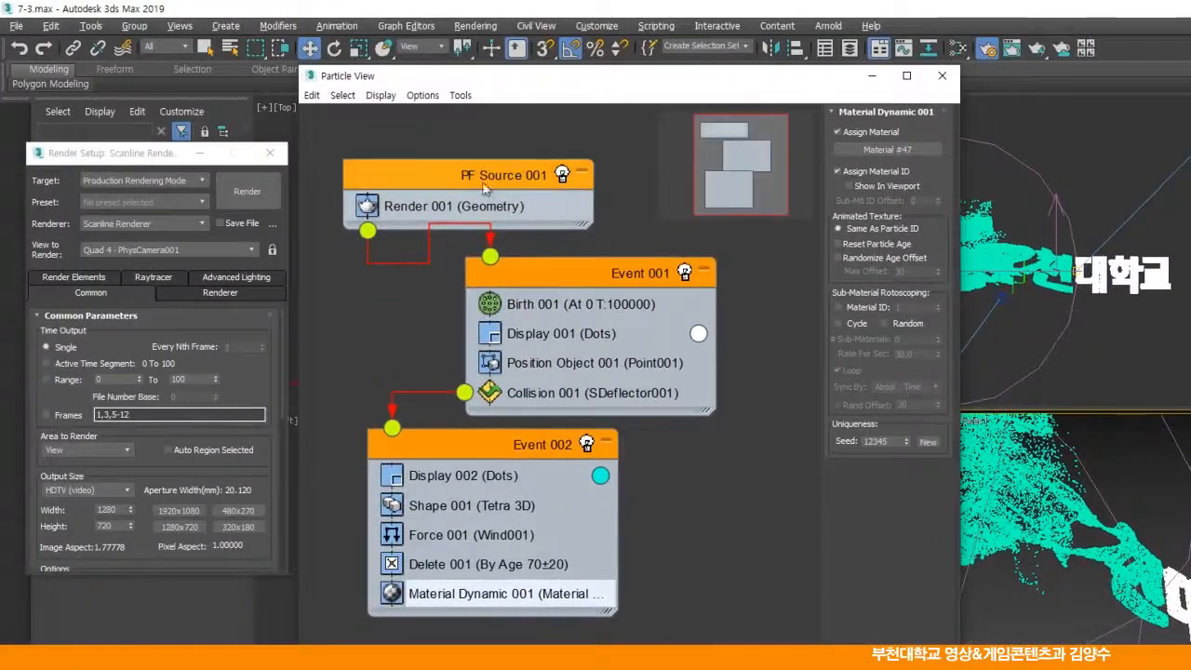
pyautogui.click(262, 198)
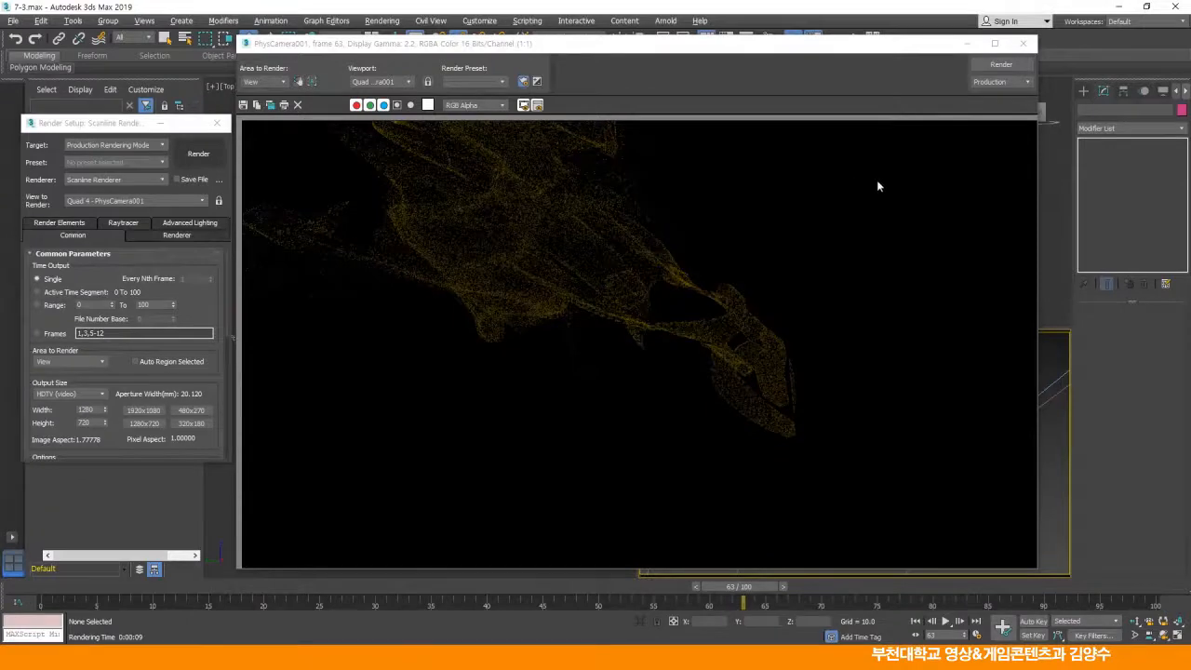
pyautogui.click(1022, 43)
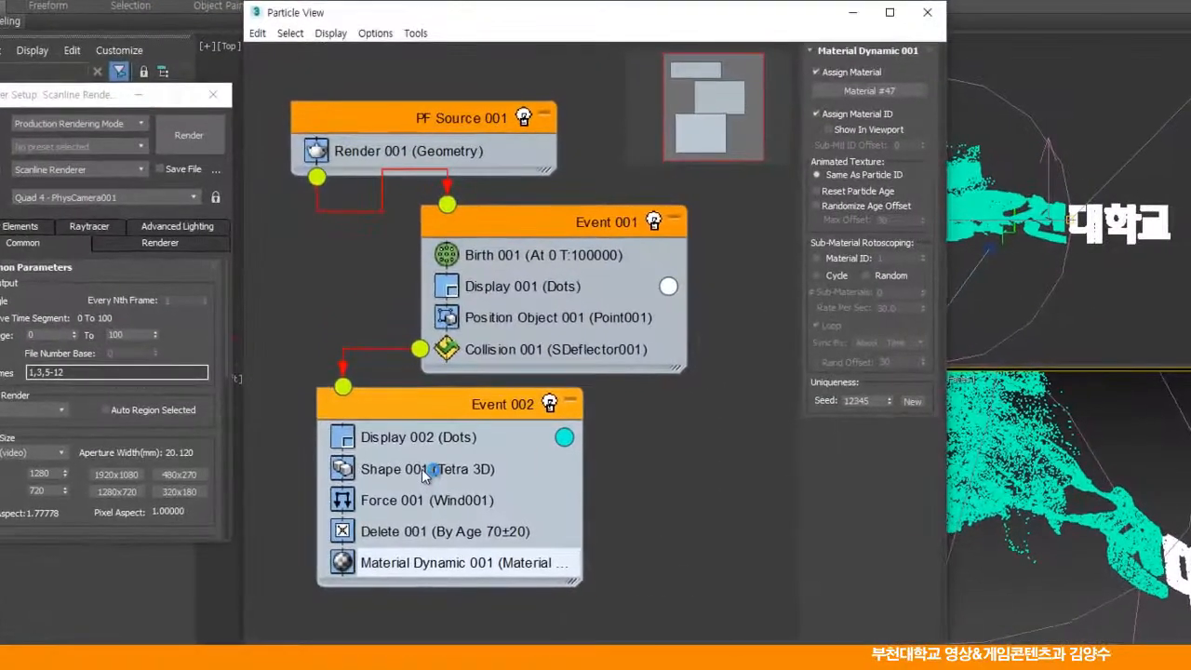
# Step: Set the Shape 001 tetra size to 0.5, check it with a render of frame 63, and close the rendered frame
pyautogui.click(375, 407)
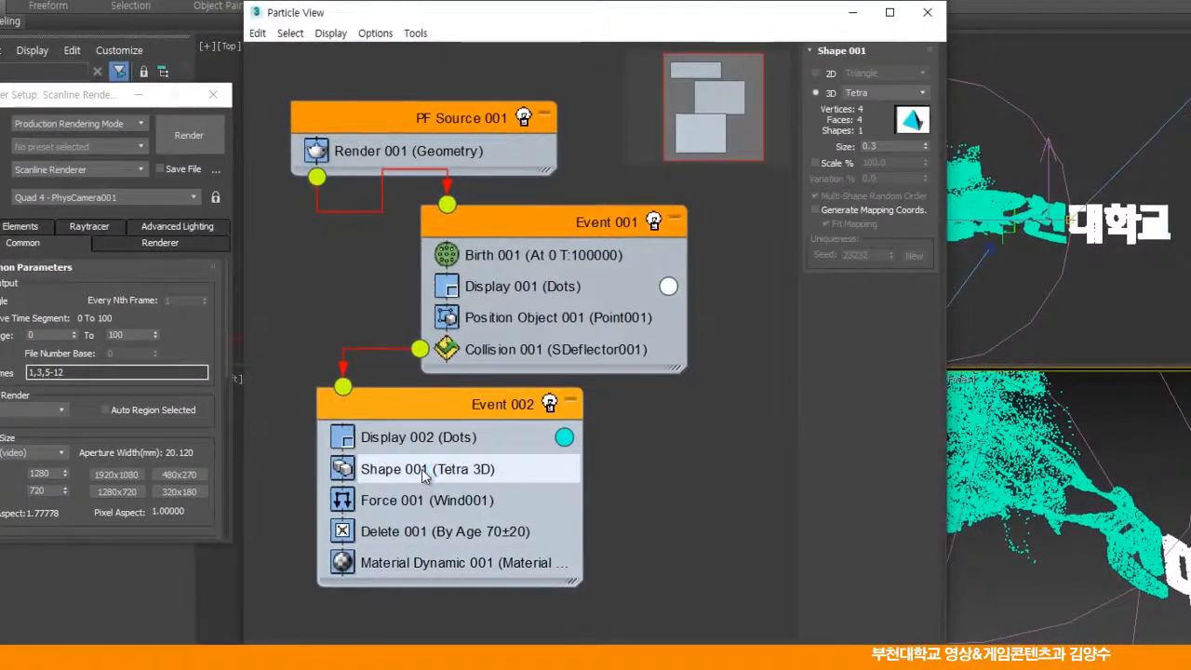
pyautogui.click(879, 146)
pyautogui.write('0.5')
pyautogui.press('Return')
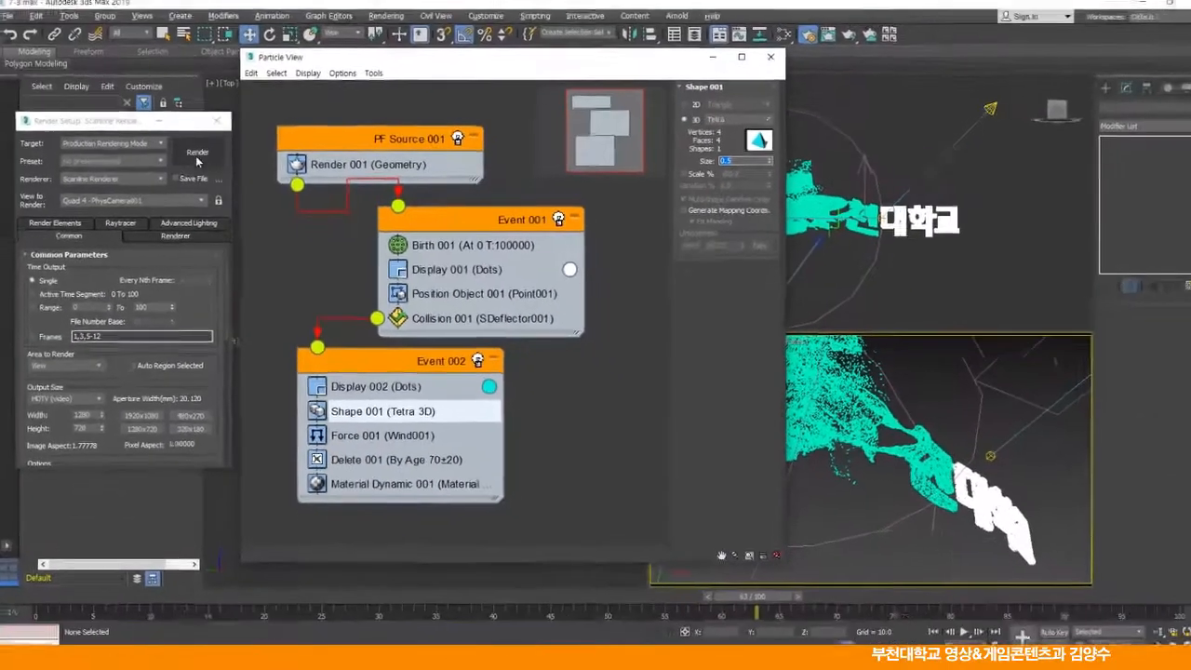
pyautogui.click(187, 145)
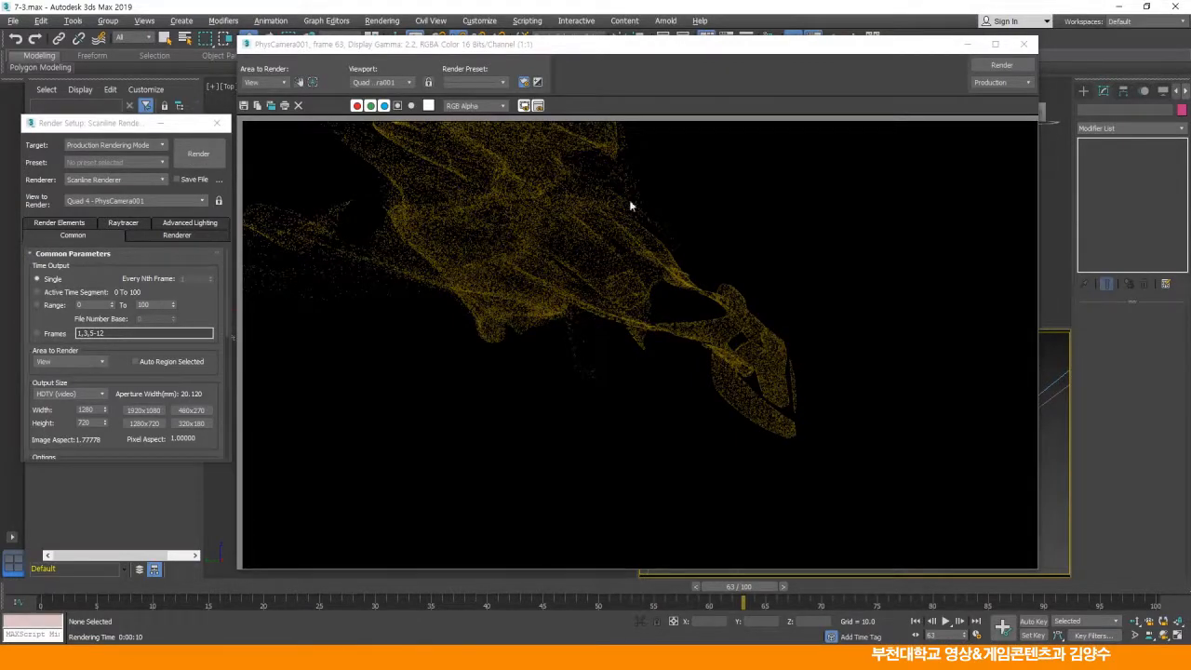
pyautogui.click(1023, 44)
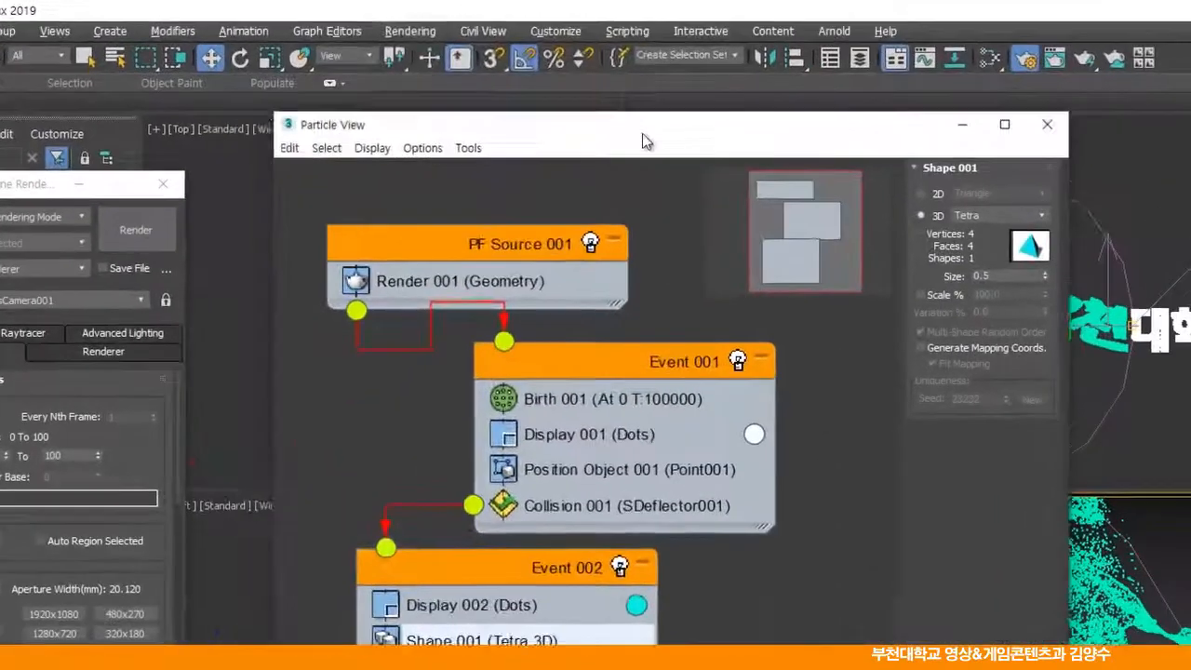
# Step: Add a Lens Effects entry to the scene's render effects
pyautogui.click(391, 23)
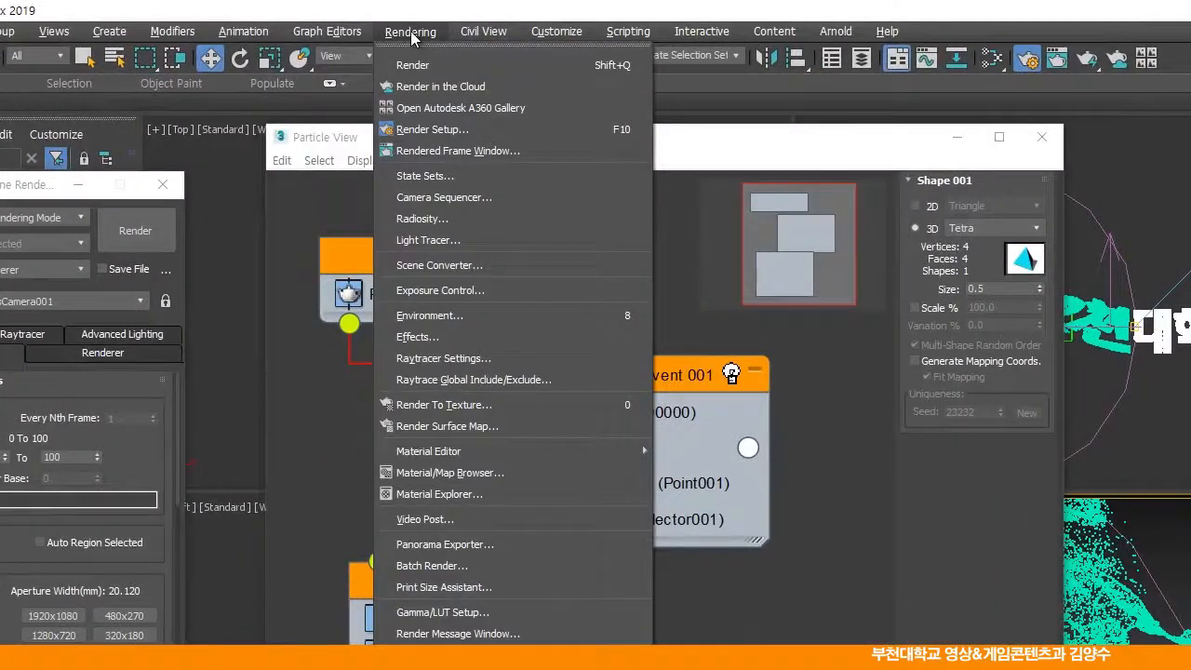
pyautogui.click(419, 337)
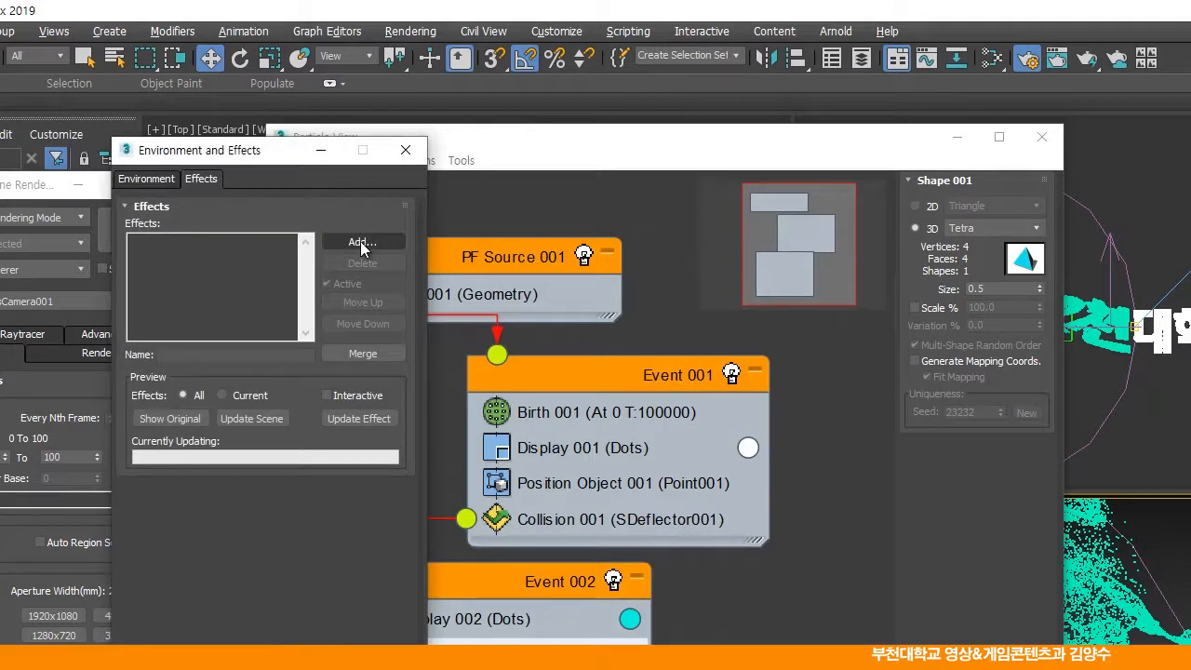
pyautogui.click(362, 244)
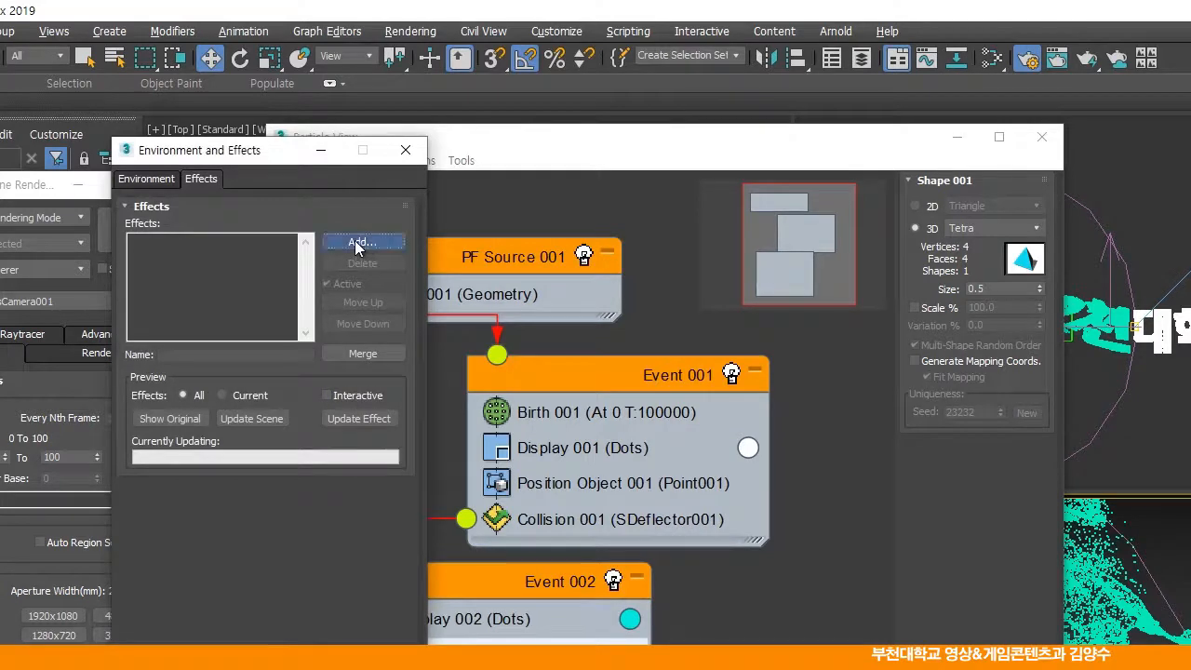
pyautogui.click(160, 221)
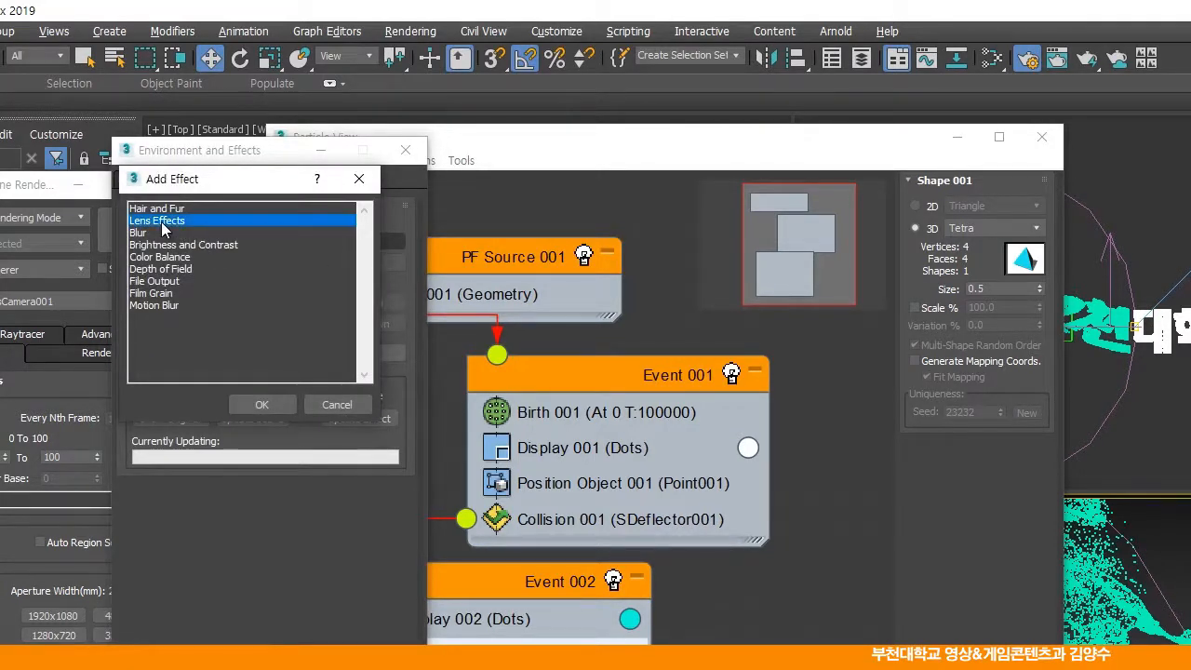
pyautogui.click(262, 404)
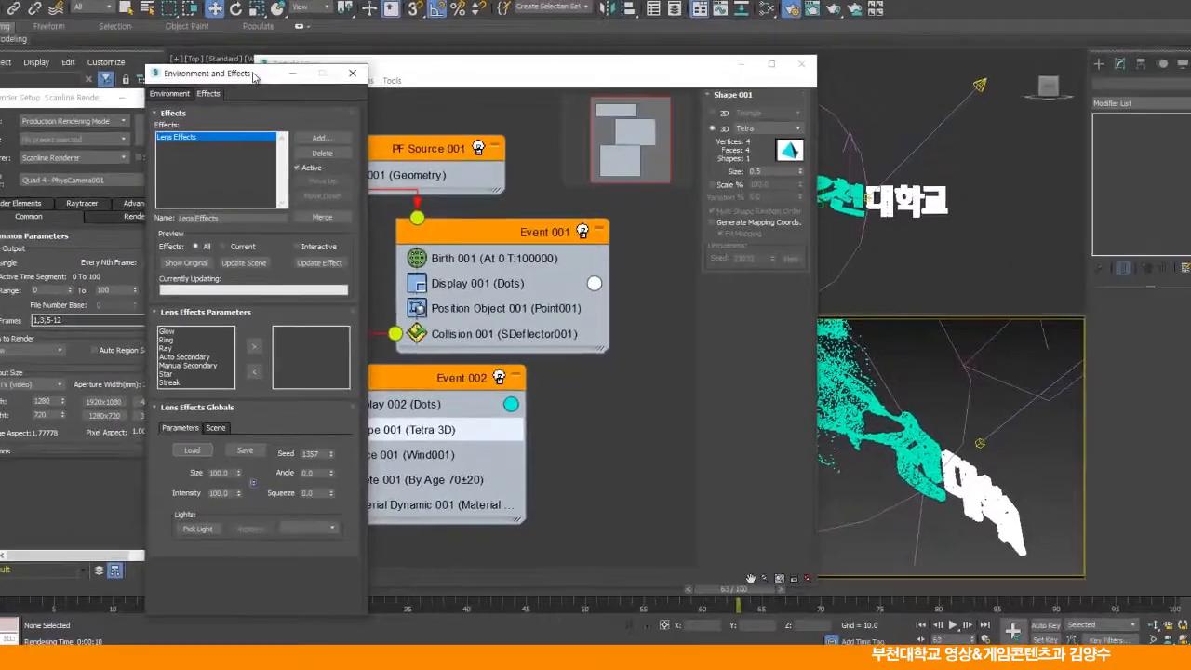
# Step: Move the Environment and Effects window clear of Particle View, add a Glow element to Lens Effects, and set the global size to 1
pyautogui.moveTo(253, 76); pyautogui.dragTo(925, 61)
pyautogui.click(873, 310)
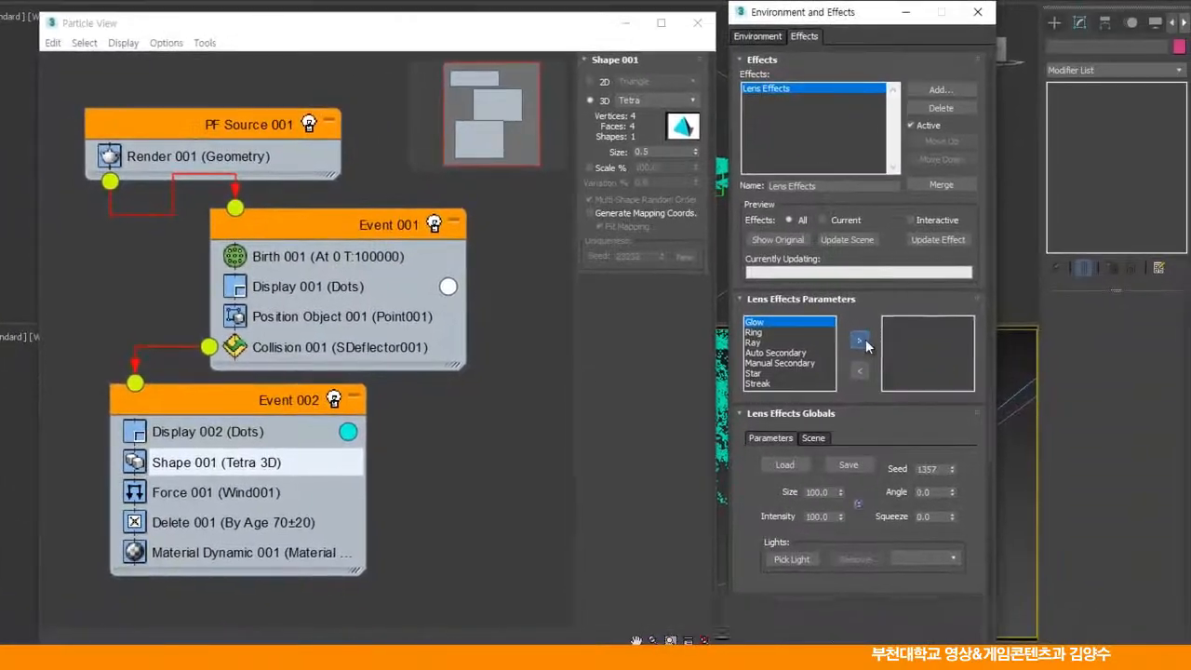
pyautogui.click(862, 341)
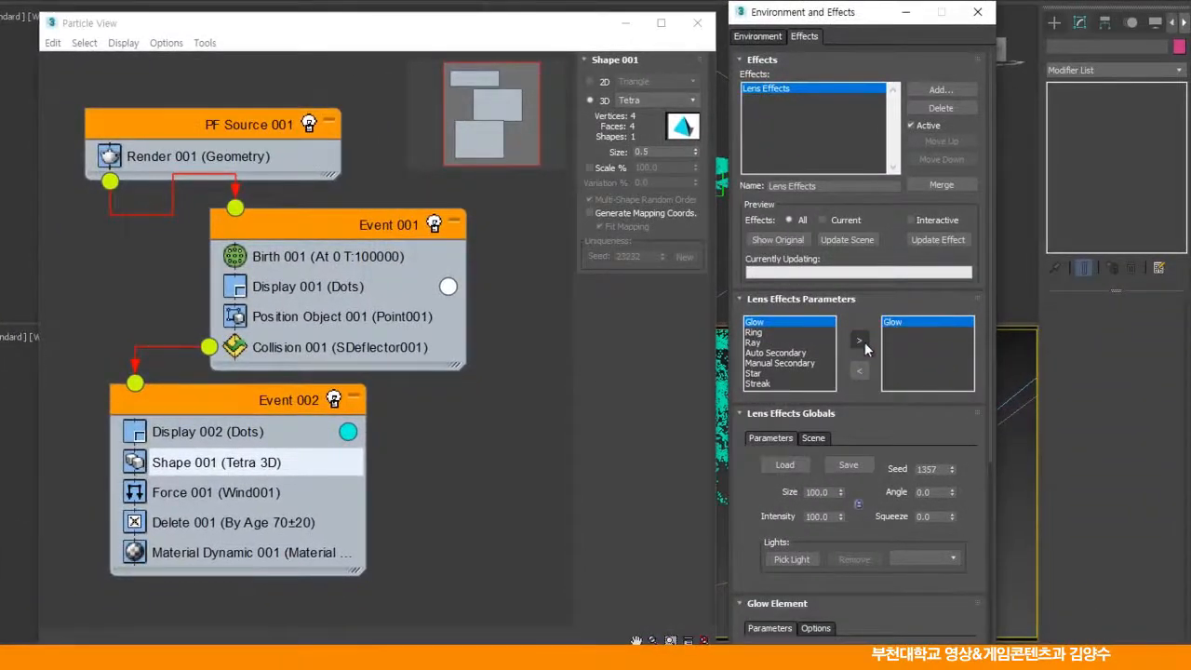
pyautogui.moveTo(869, 431); pyautogui.dragTo(888, 205)
pyautogui.click(823, 265)
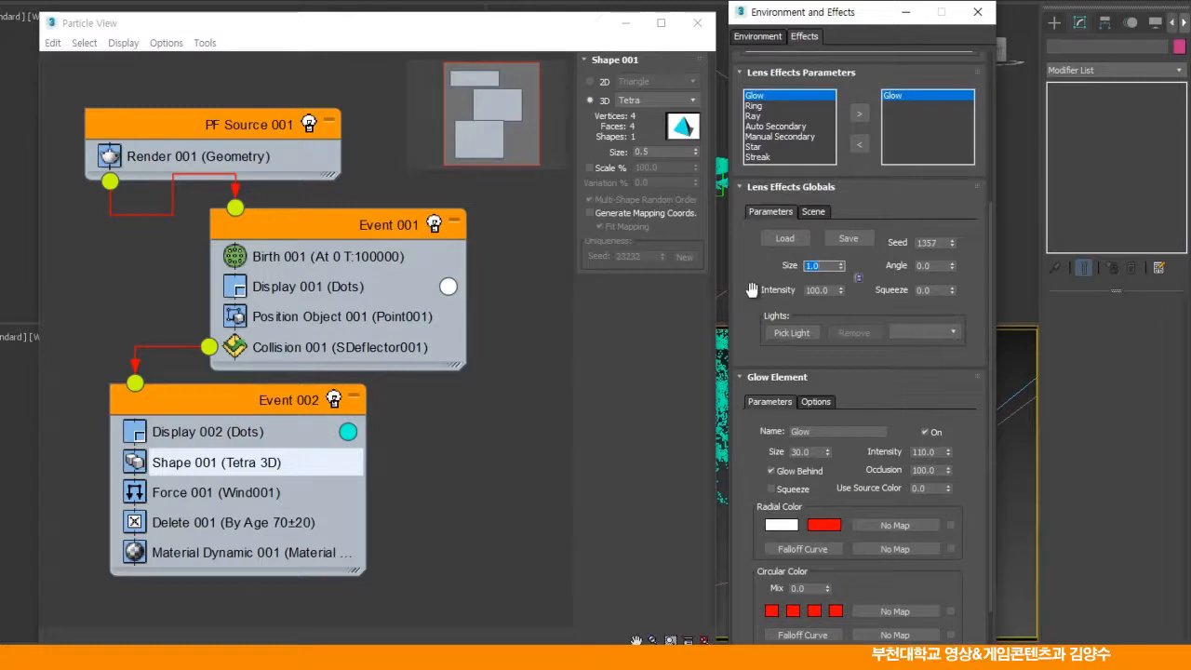
# Step: Enable Material ID 1 as the image source for the Glow element, and return to its parameters
pyautogui.moveTo(751, 430); pyautogui.dragTo(750, 350)
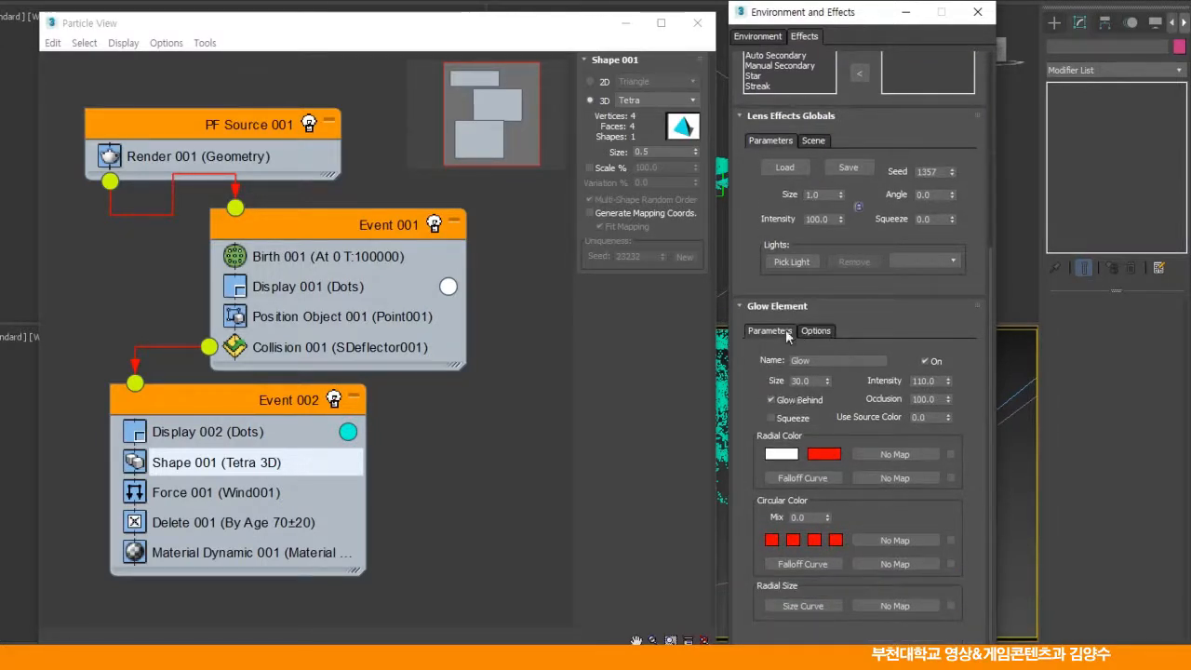
pyautogui.click(816, 331)
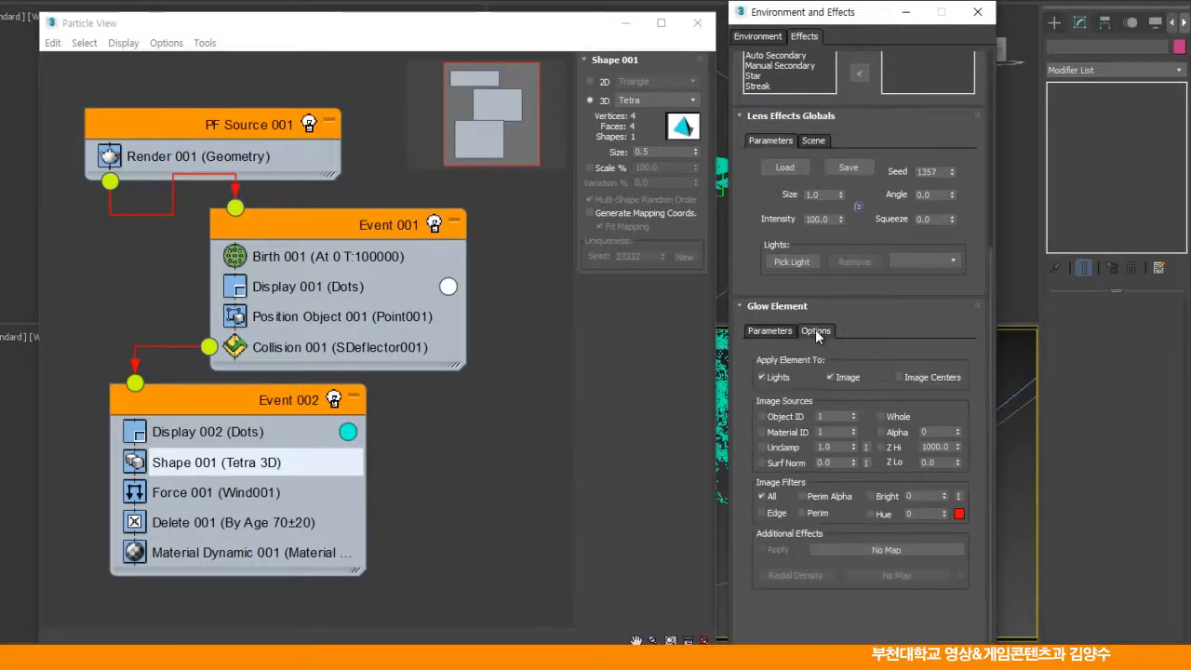
pyautogui.click(763, 432)
pyautogui.click(758, 333)
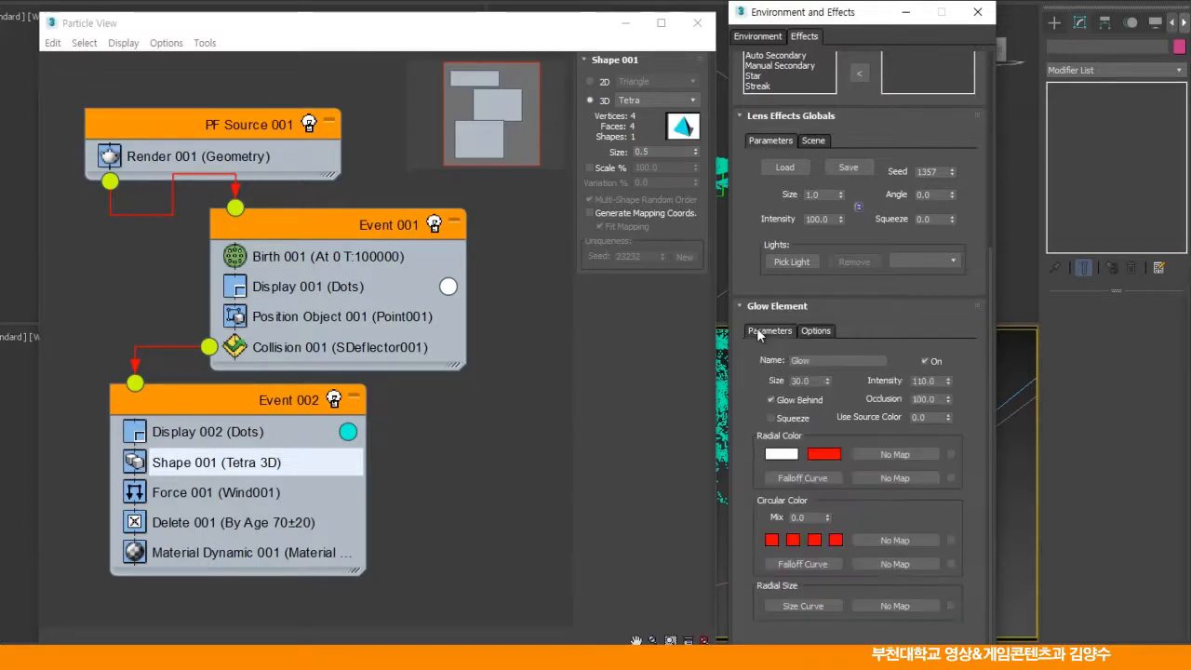
# Step: Set the Glow element's size to 0.3 and Use Source Color to 100, check with a render of frame 63, and close the rendered frame
pyautogui.doubleClick(802, 380)
pyautogui.press('BackSpace')
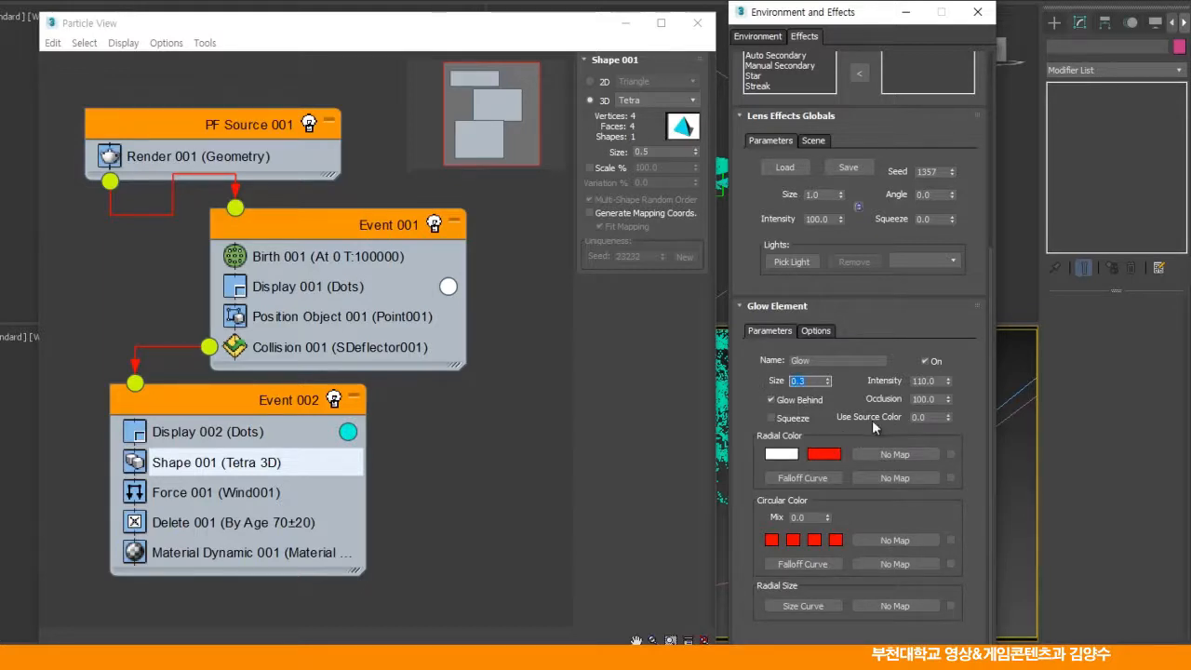
pyautogui.doubleClick(918, 418)
pyautogui.write('10')
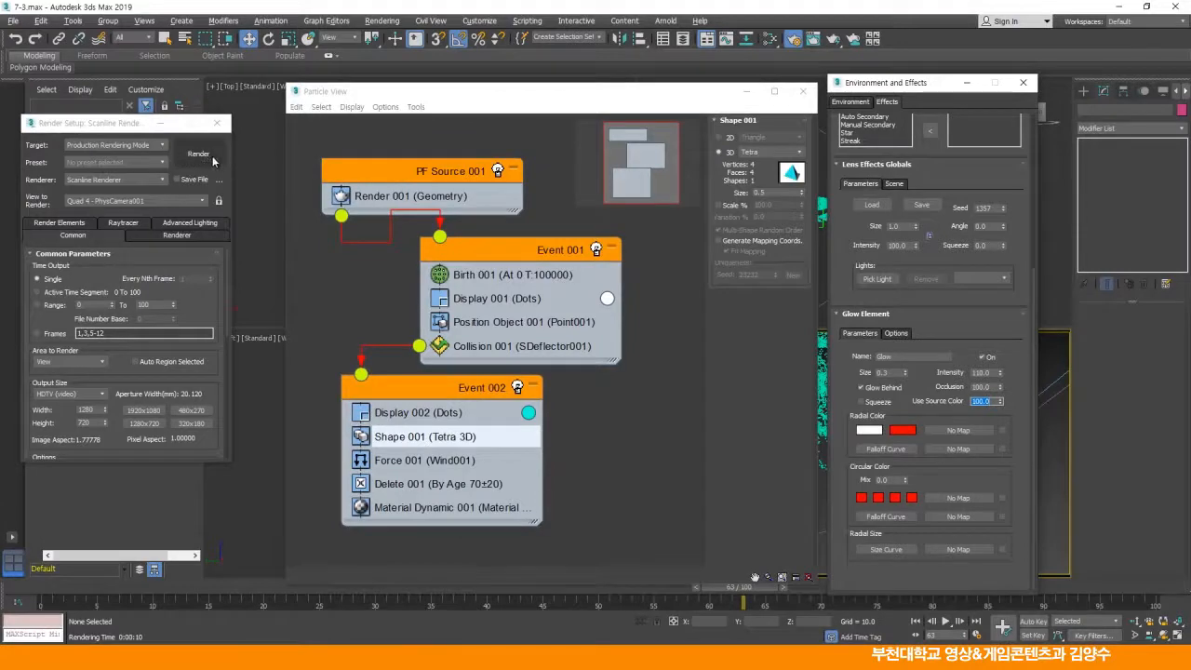
pyautogui.click(198, 154)
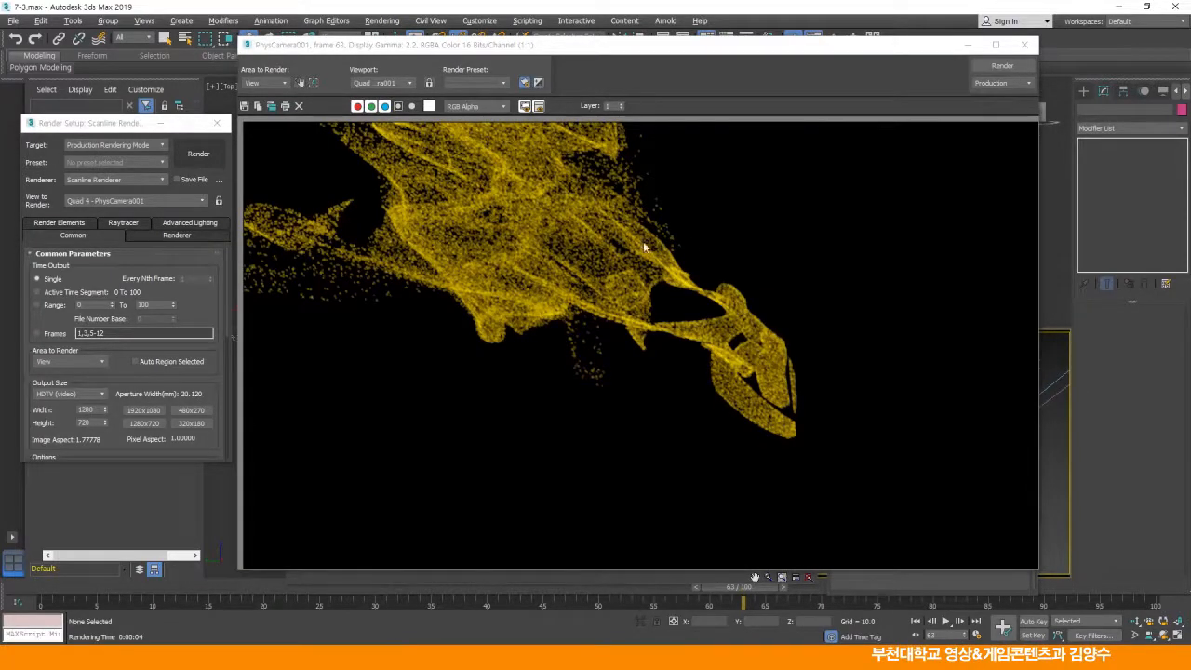
pyautogui.click(1025, 46)
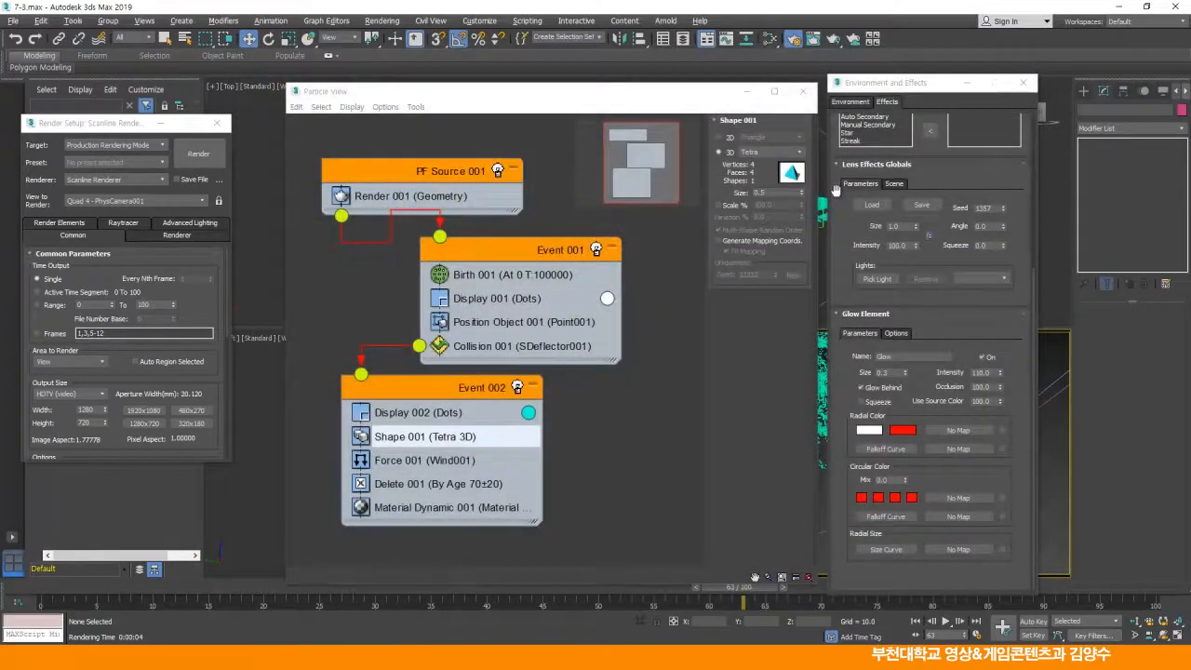
# Step: Open the scene's environment settings and move their window clear of Particle View
pyautogui.moveTo(684, 103)
pyautogui.mouseDown()
pyautogui.moveTo(640, 101)
pyautogui.moveTo(692, 101)
pyautogui.mouseUp()
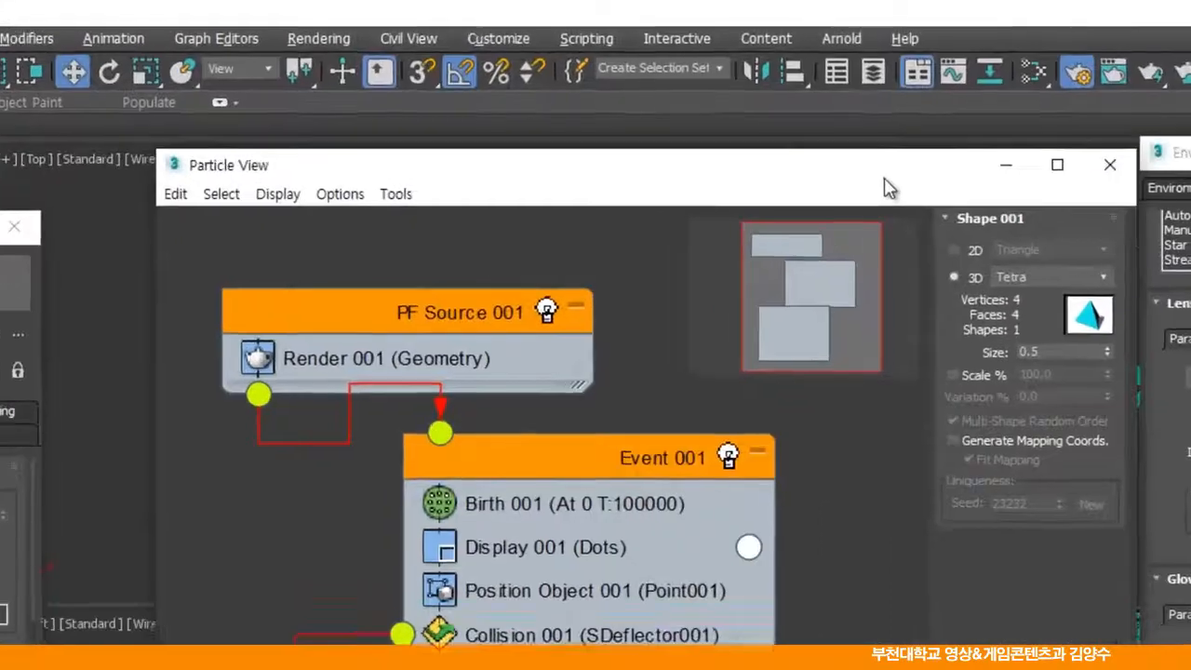
pyautogui.click(316, 38)
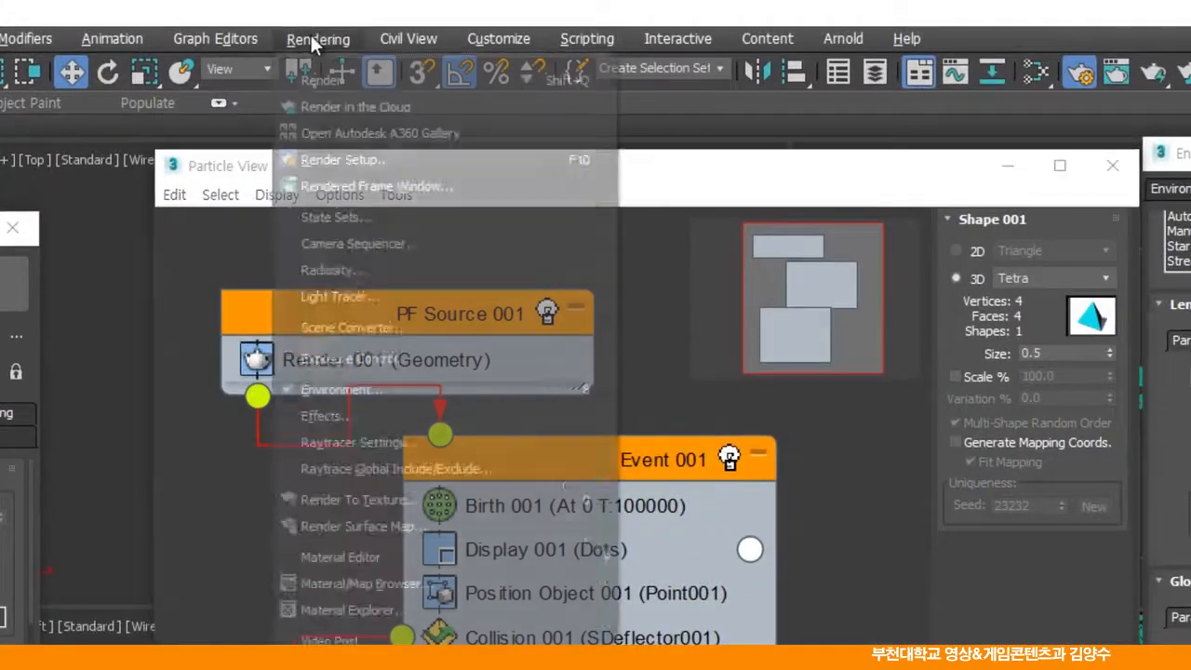
pyautogui.click(321, 388)
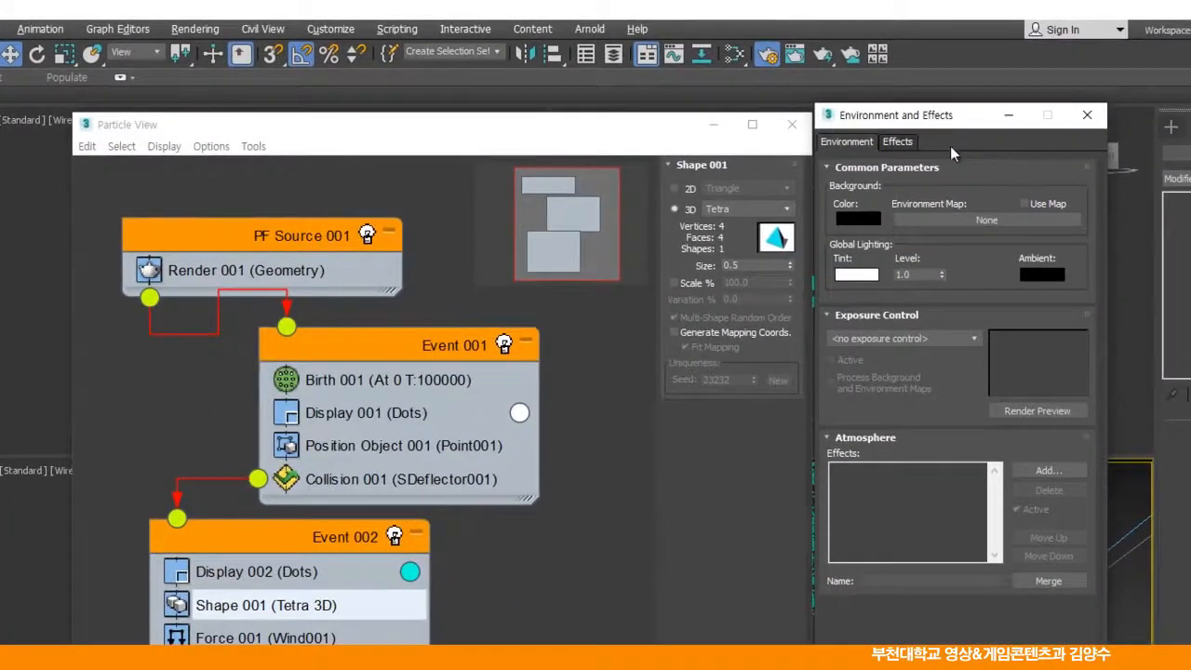
pyautogui.moveTo(963, 121); pyautogui.dragTo(982, 116)
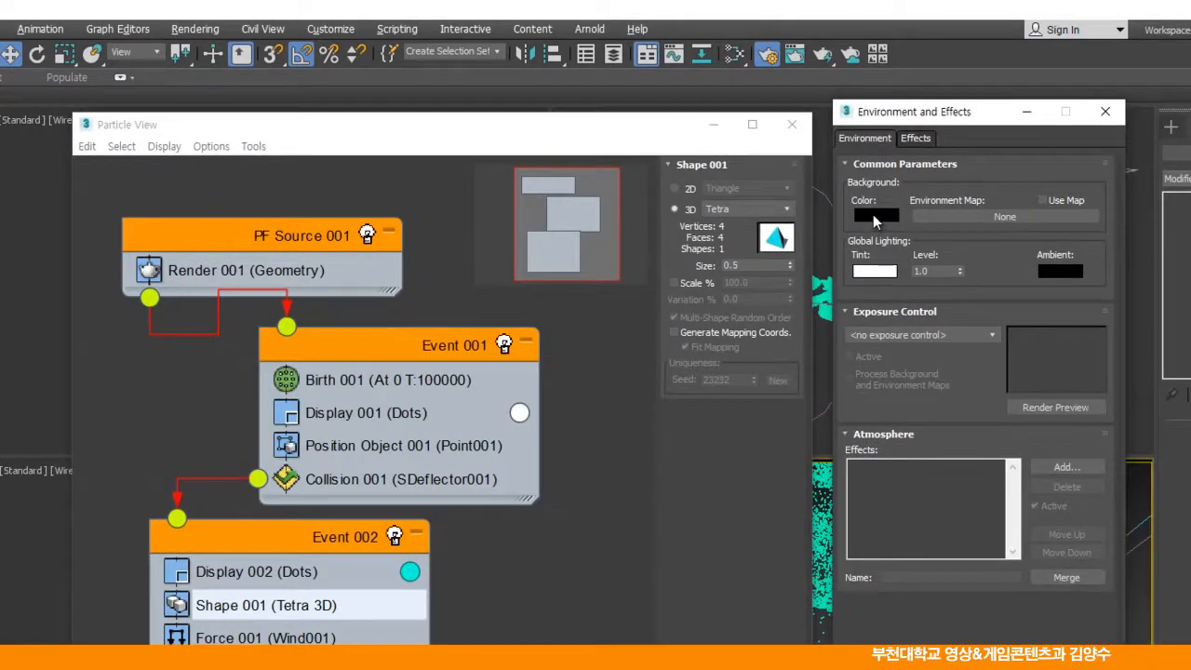
# Step: Set the environment background color to dark red (Red 75, Green 0, Blue 0) and render the frame to check it
pyautogui.click(873, 214)
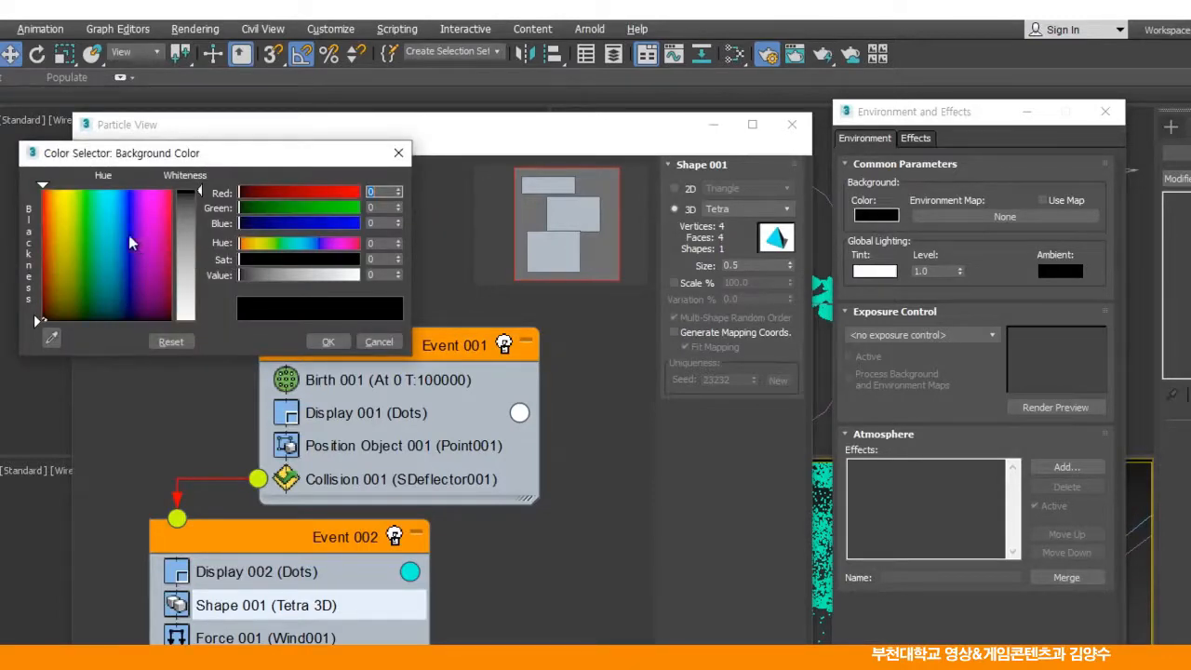
pyautogui.write('255')
pyautogui.press('Return')
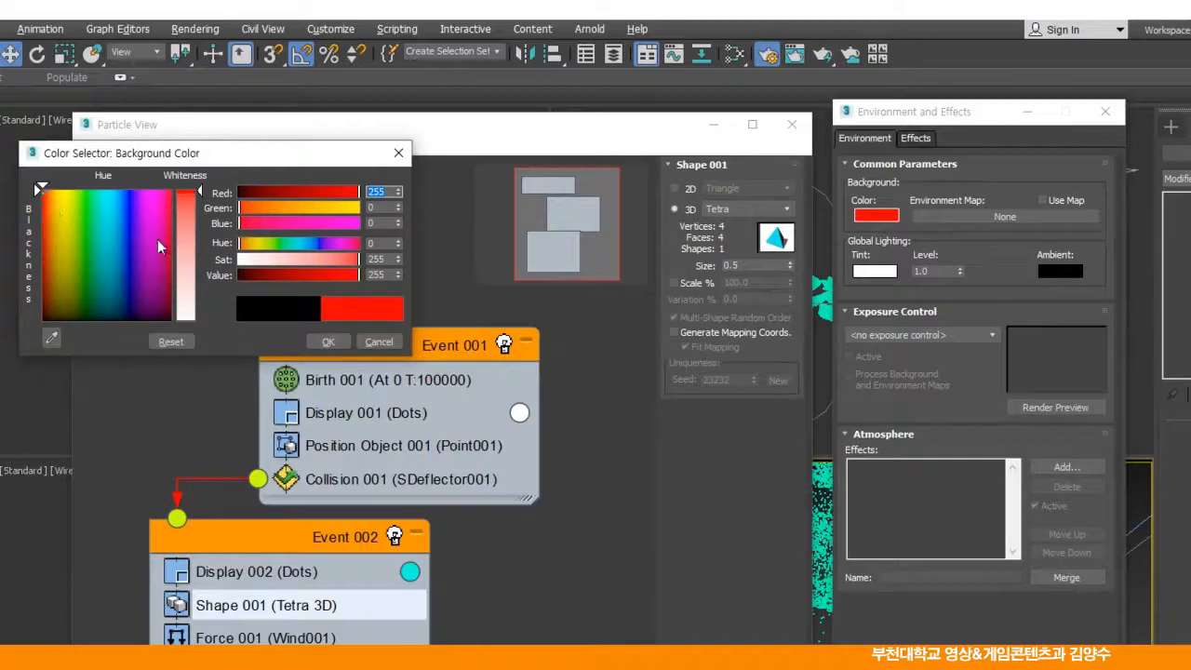
pyautogui.click(344, 274)
pyautogui.moveTo(300, 273); pyautogui.dragTo(282, 273)
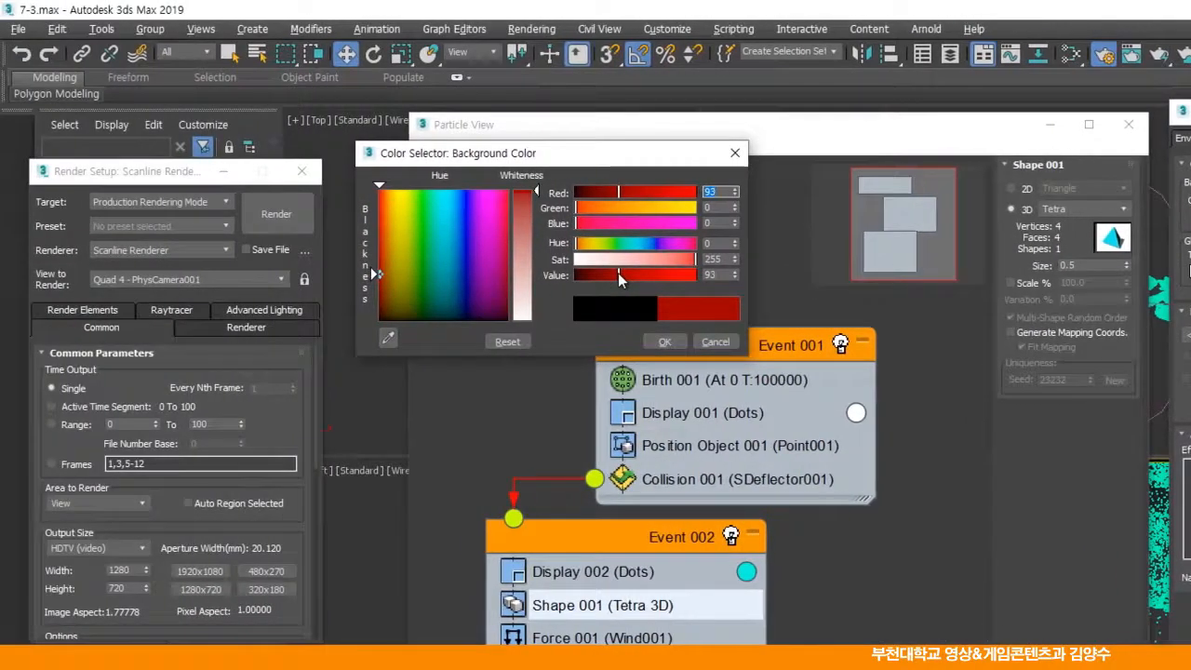
pyautogui.moveTo(618, 273); pyautogui.dragTo(609, 272)
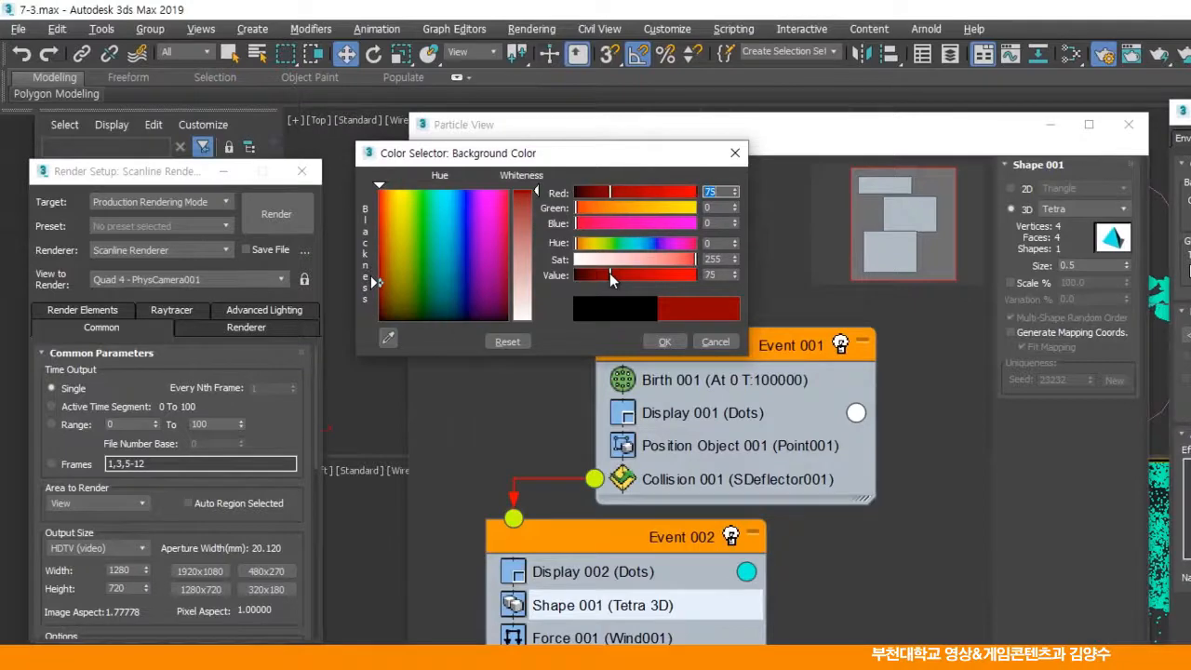
pyautogui.click(664, 341)
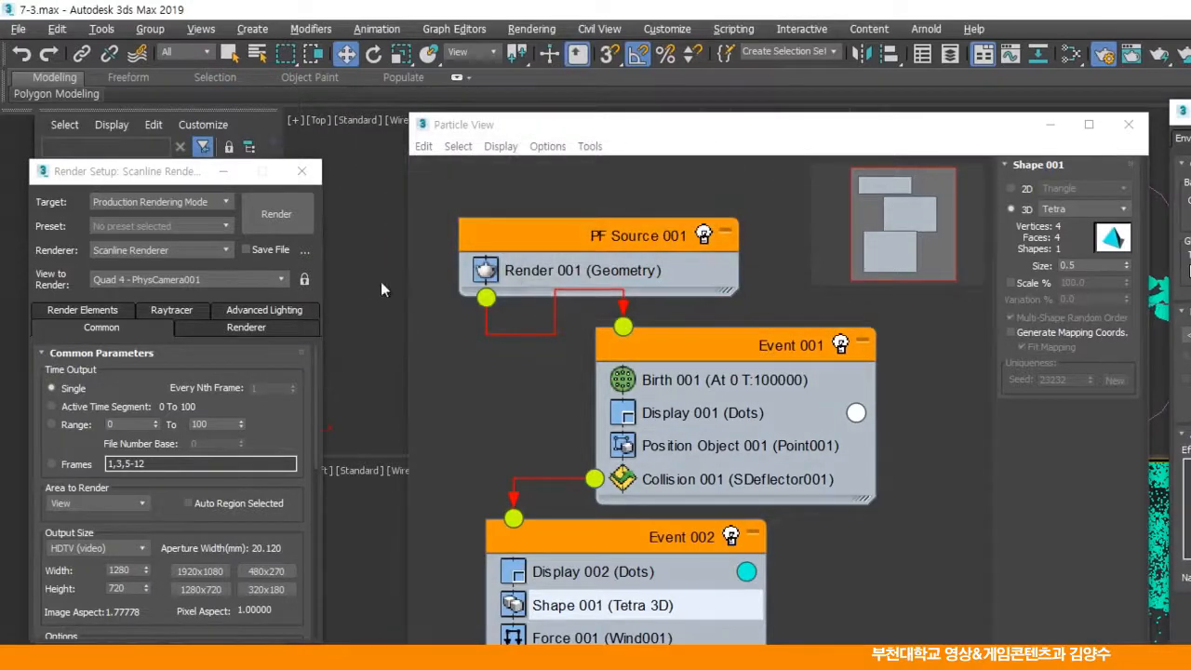
pyautogui.click(279, 215)
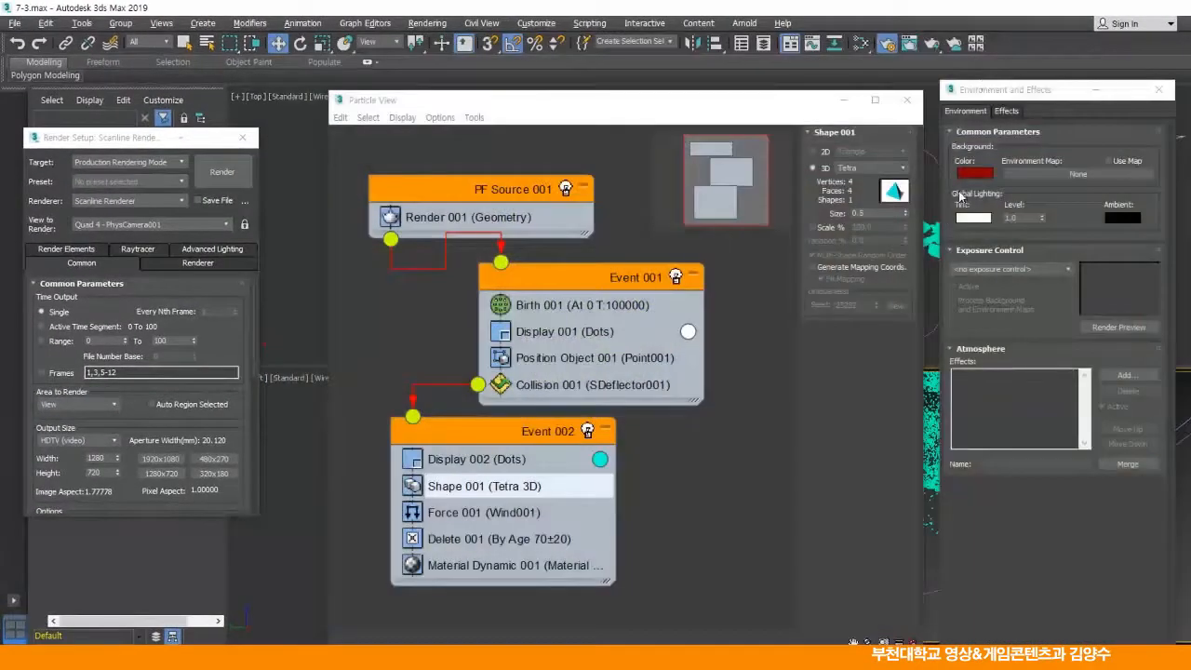
# Step: Set the environment background color to dark blue (Red 0, Green 3, Blue 71) and render the frame to check it
pyautogui.click(963, 174)
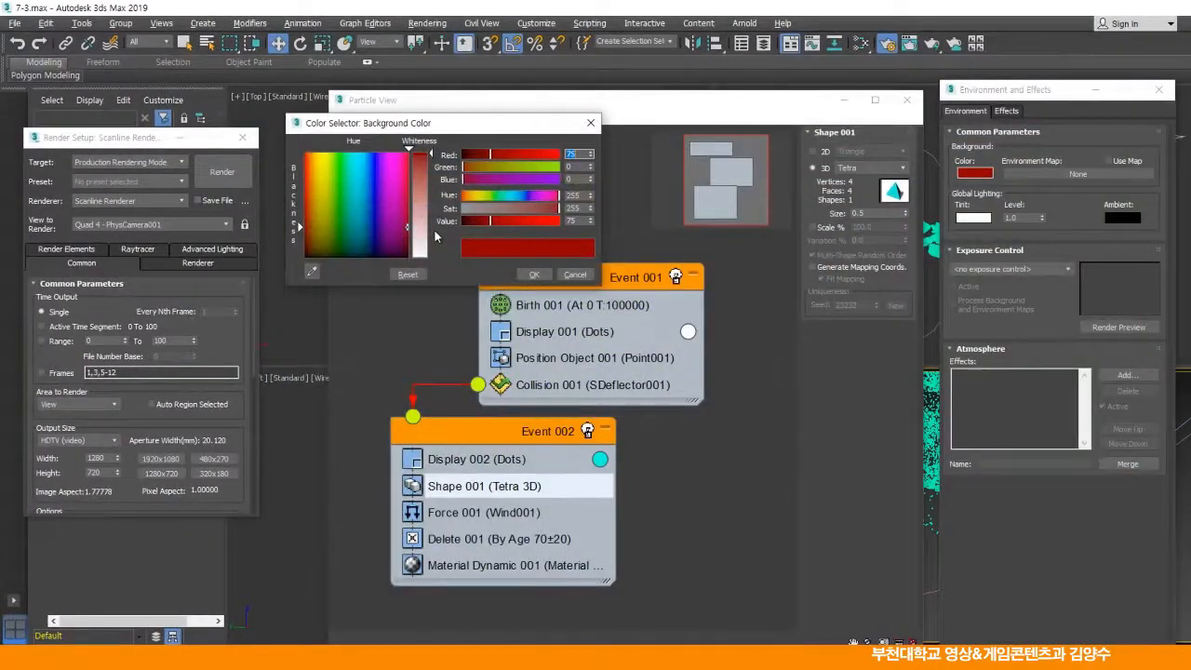
pyautogui.click(373, 208)
pyautogui.moveTo(508, 220); pyautogui.dragTo(490, 220)
pyautogui.click(535, 274)
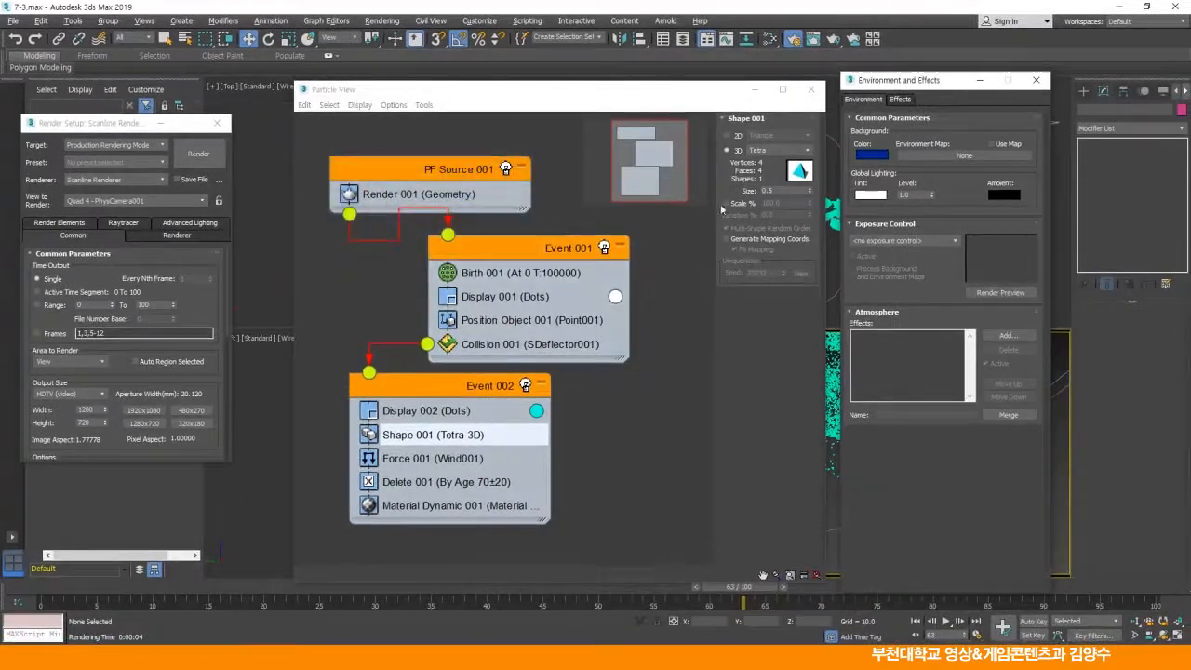
pyautogui.click(198, 154)
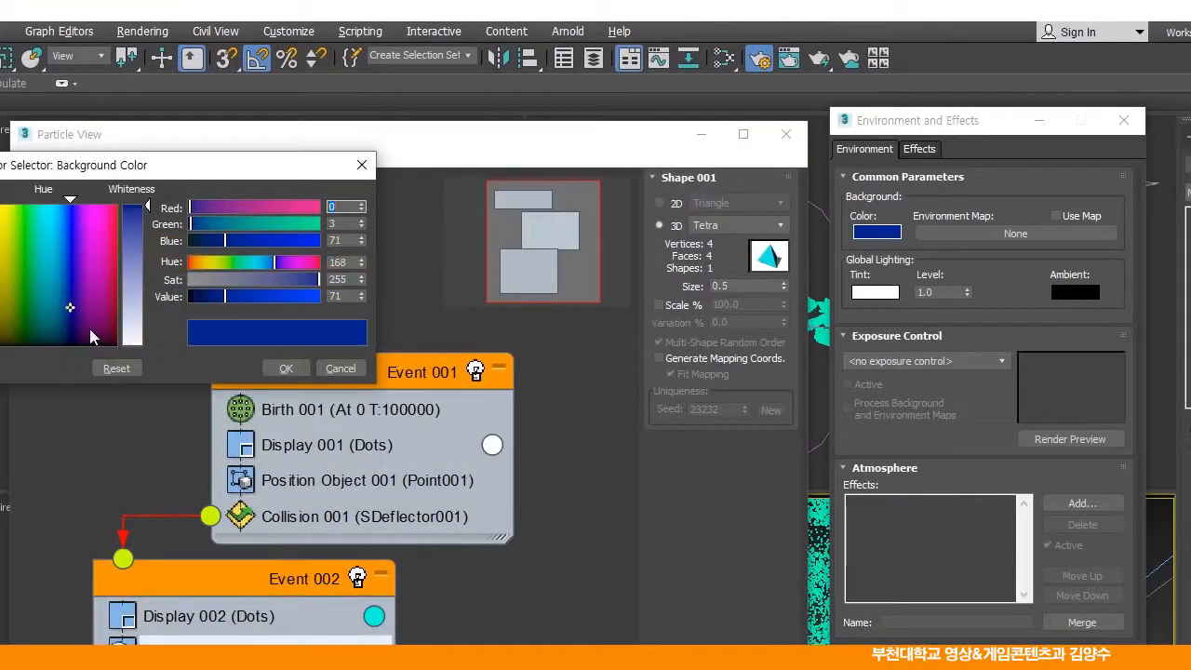
# Step: Set the environment background color to purple (Red 60, Green 0, Blue 82), check it with a render of frame 63, and close the rendered frame
pyautogui.moveTo(73, 313); pyautogui.dragTo(91, 207)
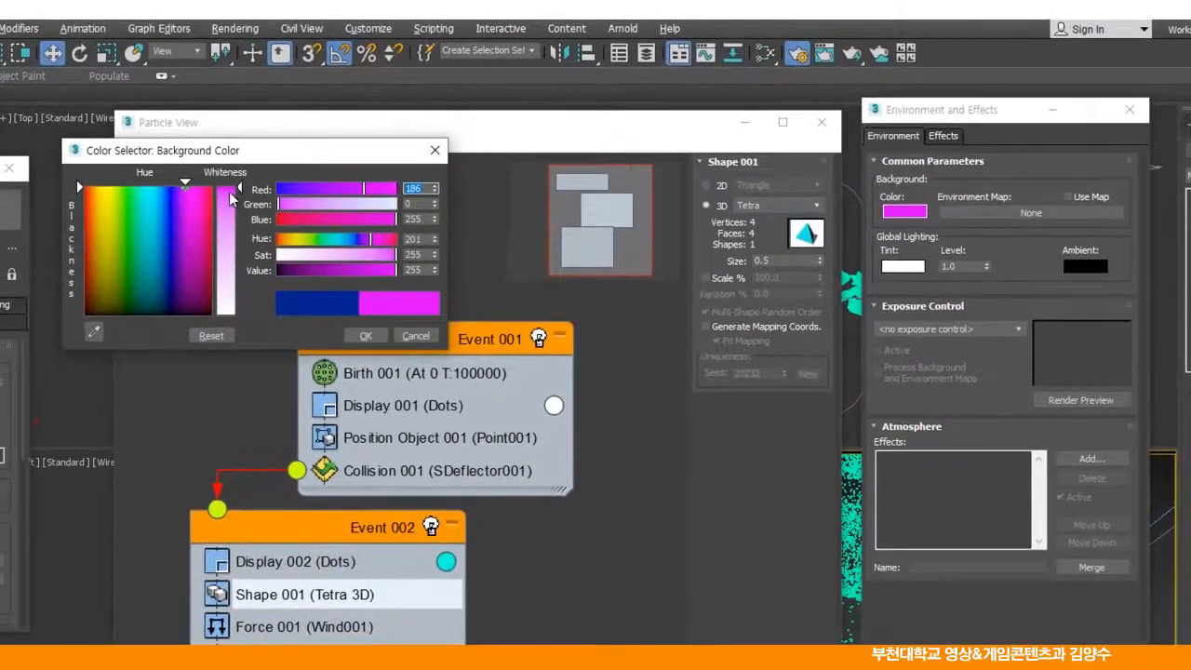
pyautogui.moveTo(358, 275); pyautogui.dragTo(314, 269)
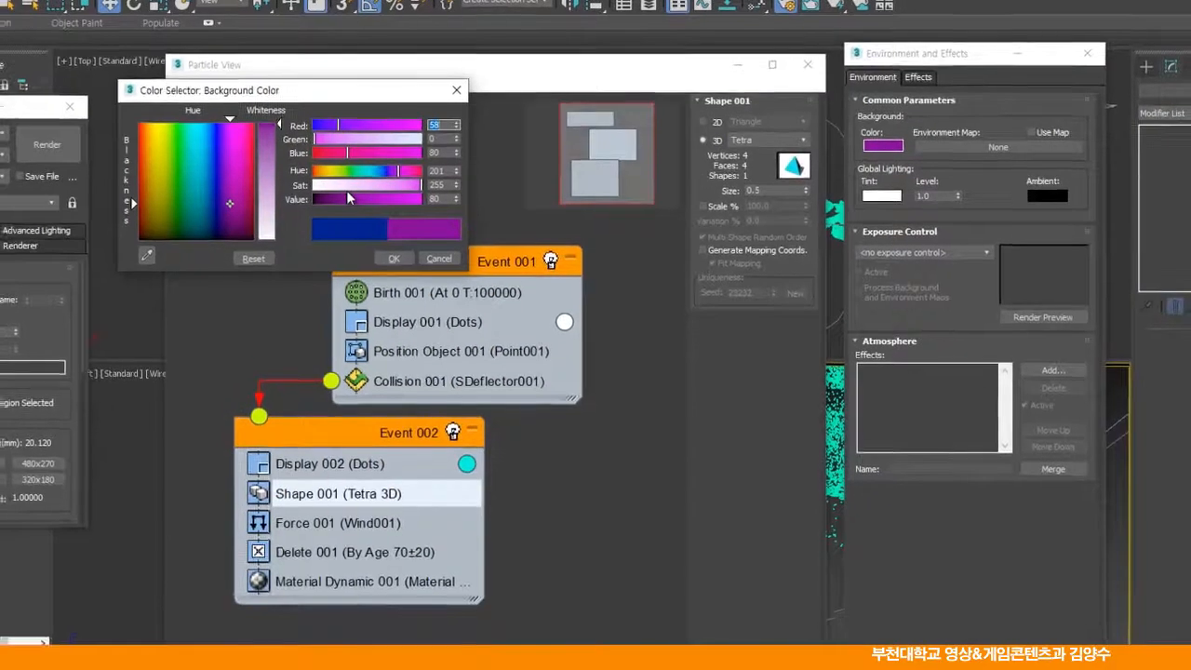
pyautogui.moveTo(347, 192); pyautogui.dragTo(348, 192)
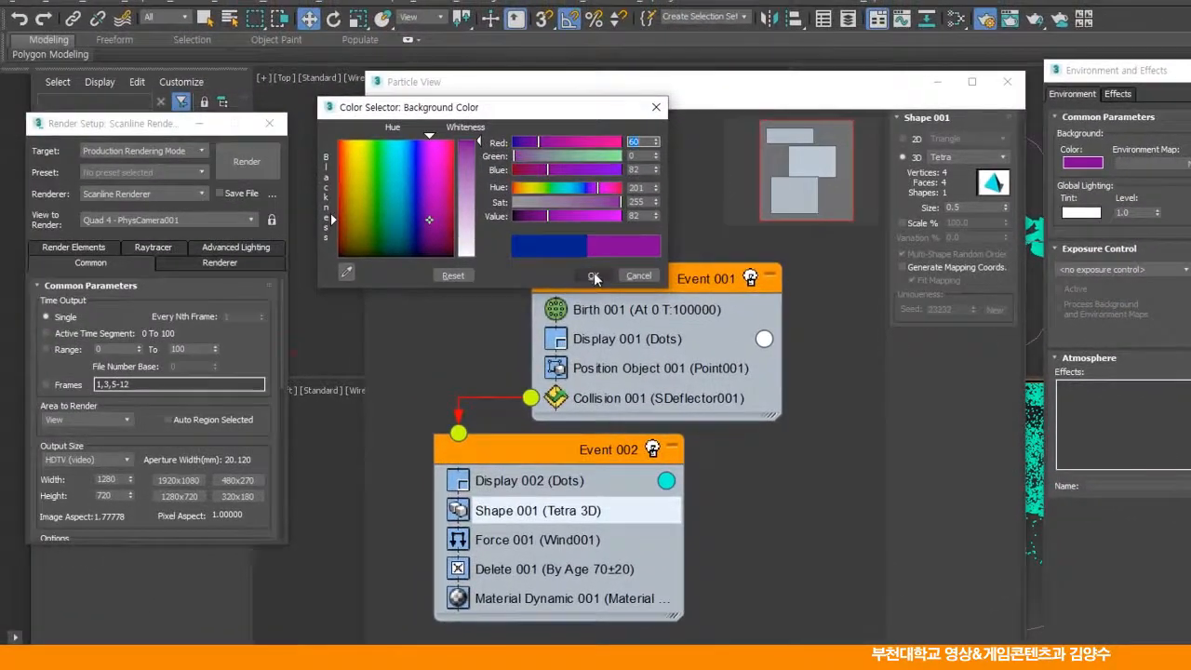
pyautogui.click(549, 271)
pyautogui.click(260, 165)
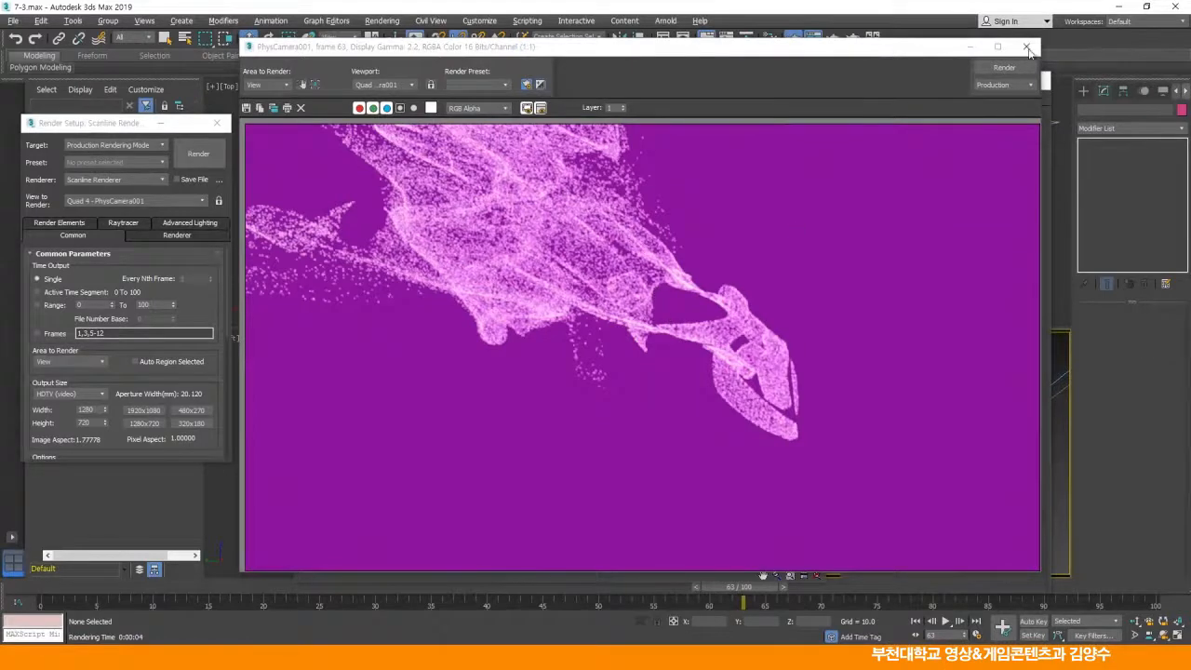
pyautogui.click(1026, 47)
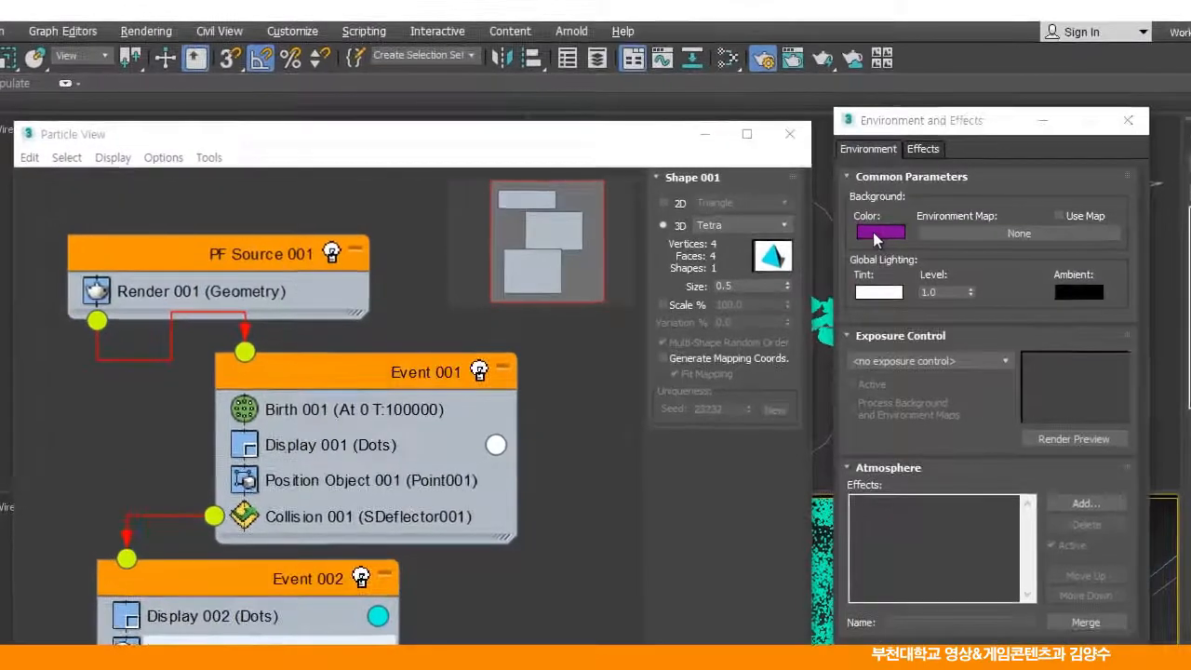
# Step: Set the environment background color to dark orange (Red 93, Green 11, Blue 0), check it with a render of frame 63, and close the rendered frame
pyautogui.click(871, 155)
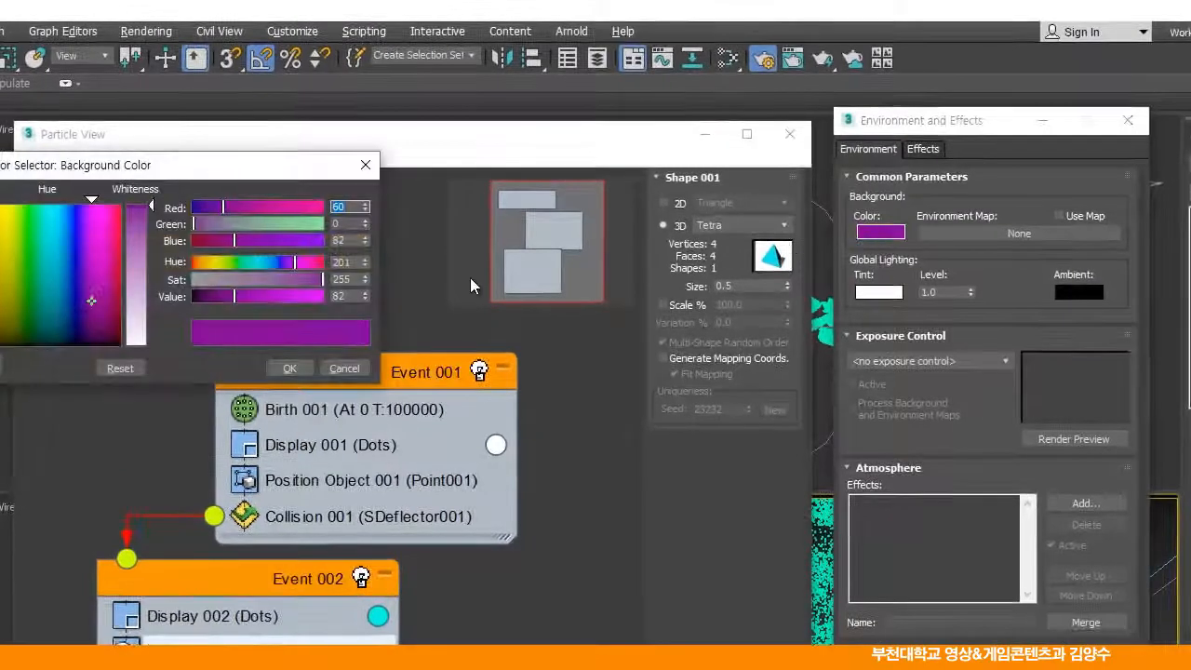
pyautogui.moveTo(88, 293); pyautogui.dragTo(16, 205)
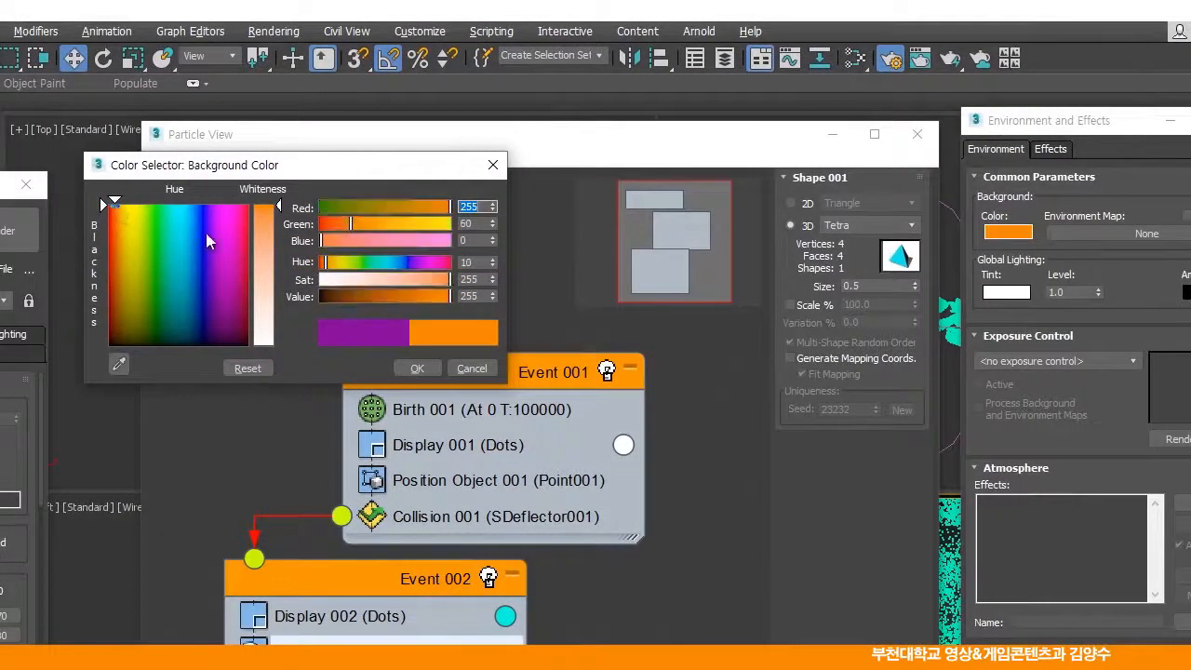
pyautogui.moveTo(398, 295); pyautogui.dragTo(368, 294)
pyautogui.moveTo(110, 296); pyautogui.dragTo(111, 290)
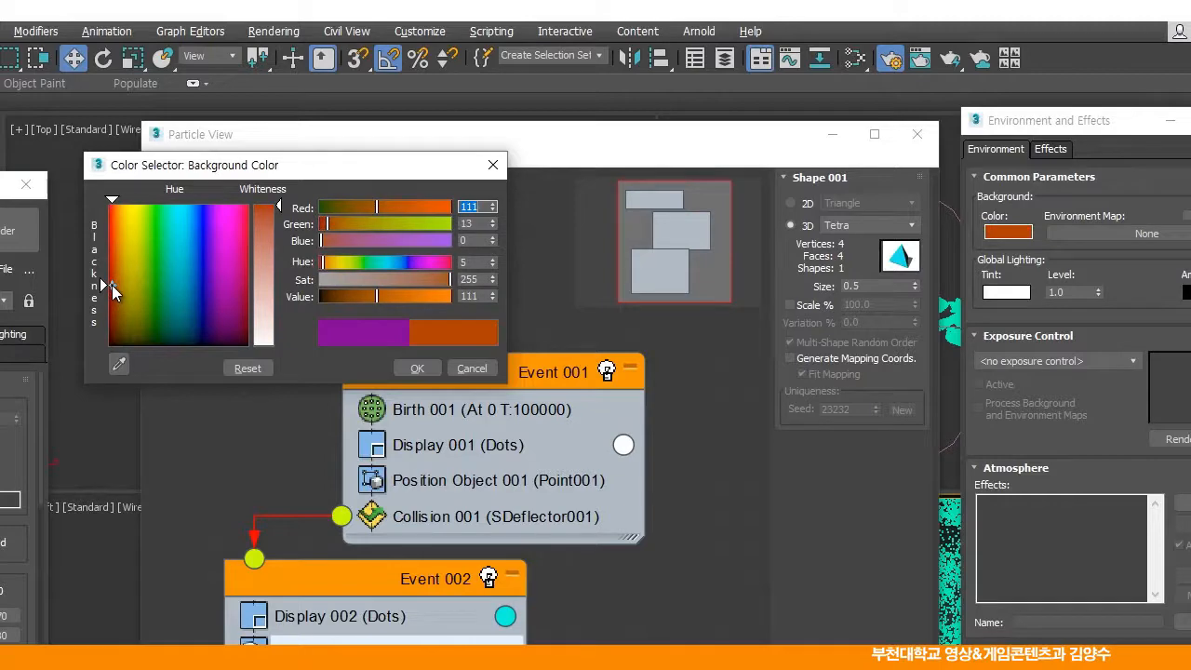
pyautogui.moveTo(373, 291); pyautogui.dragTo(366, 294)
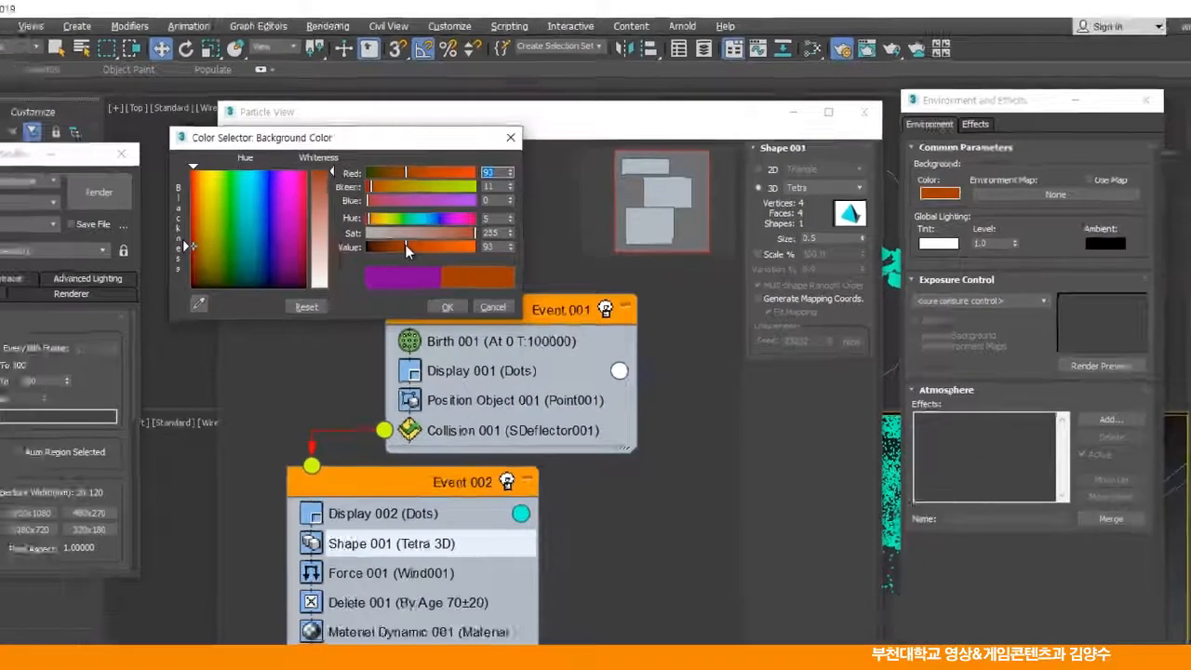
pyautogui.click(447, 306)
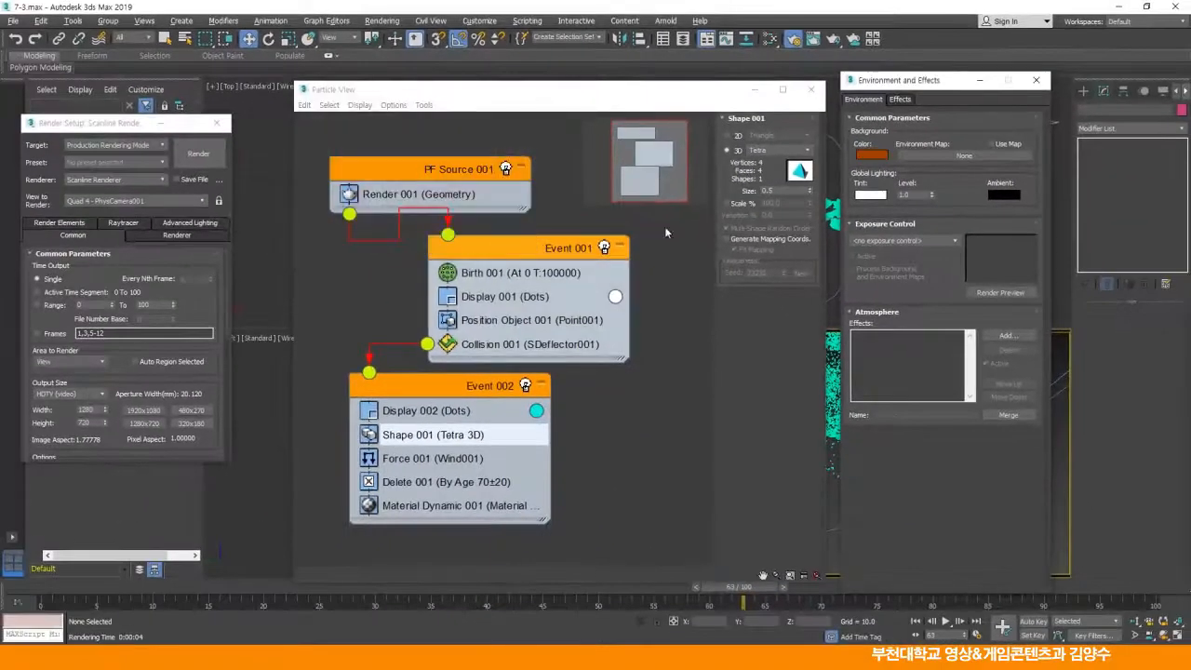
pyautogui.click(201, 154)
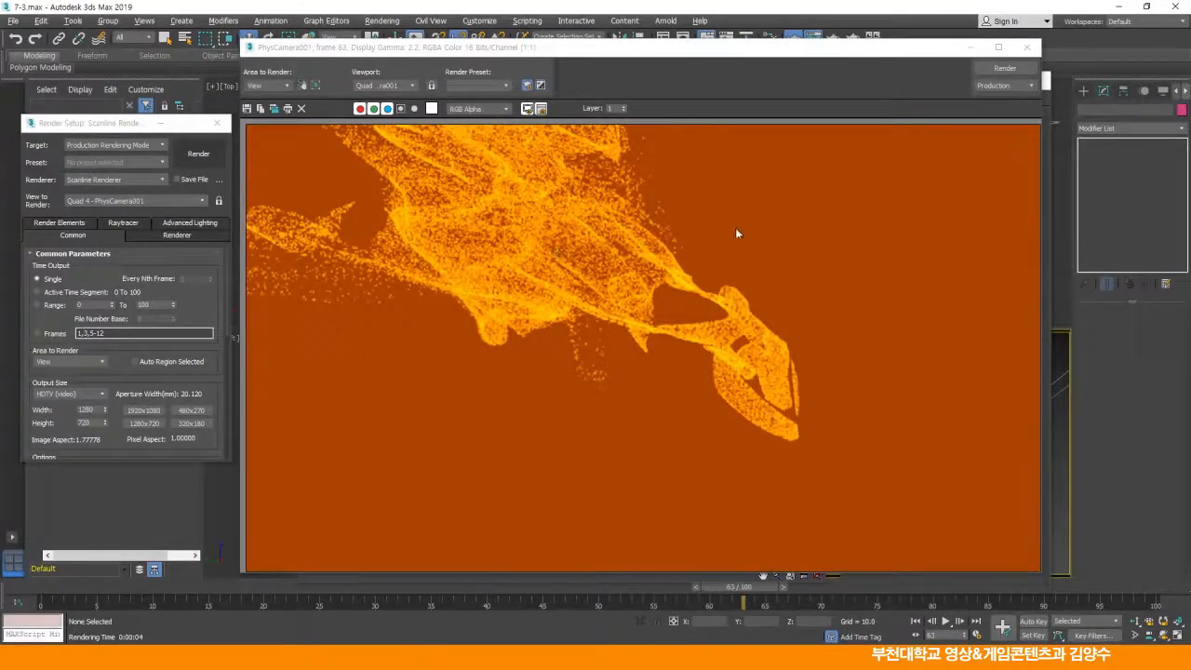
pyautogui.click(1029, 49)
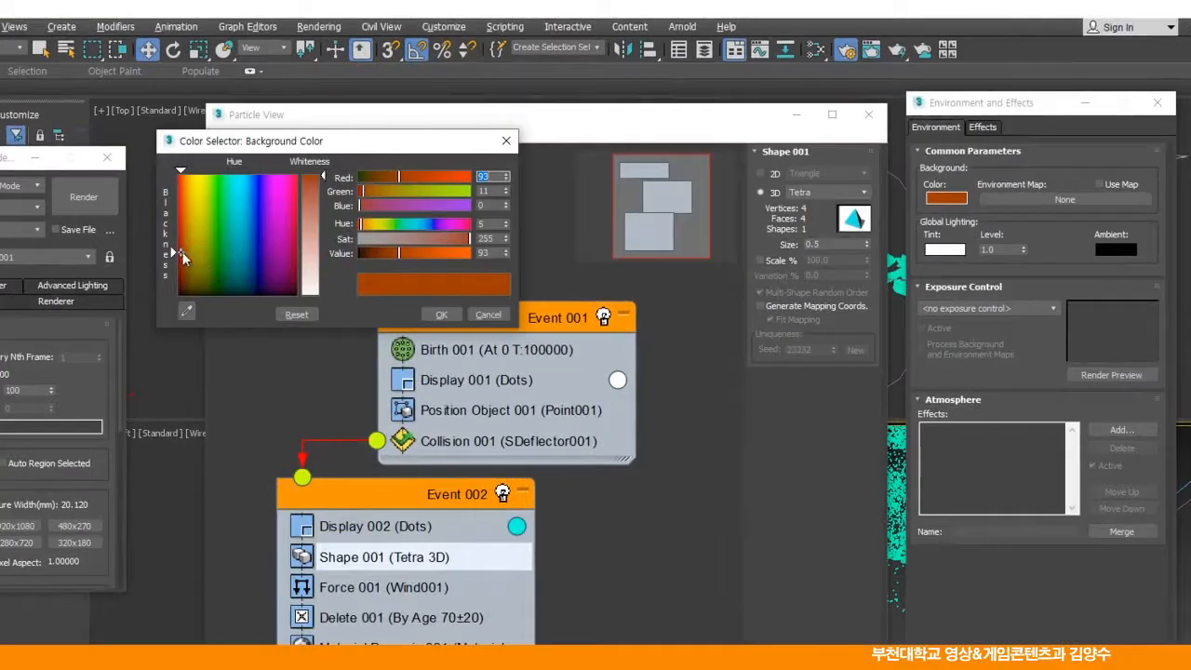
# Step: Set the environment background color to a darker orange (Red 80, Green 9, Blue 0), check it with a render of frame 63, and close the rendered frame
pyautogui.moveTo(182, 253); pyautogui.dragTo(181, 258)
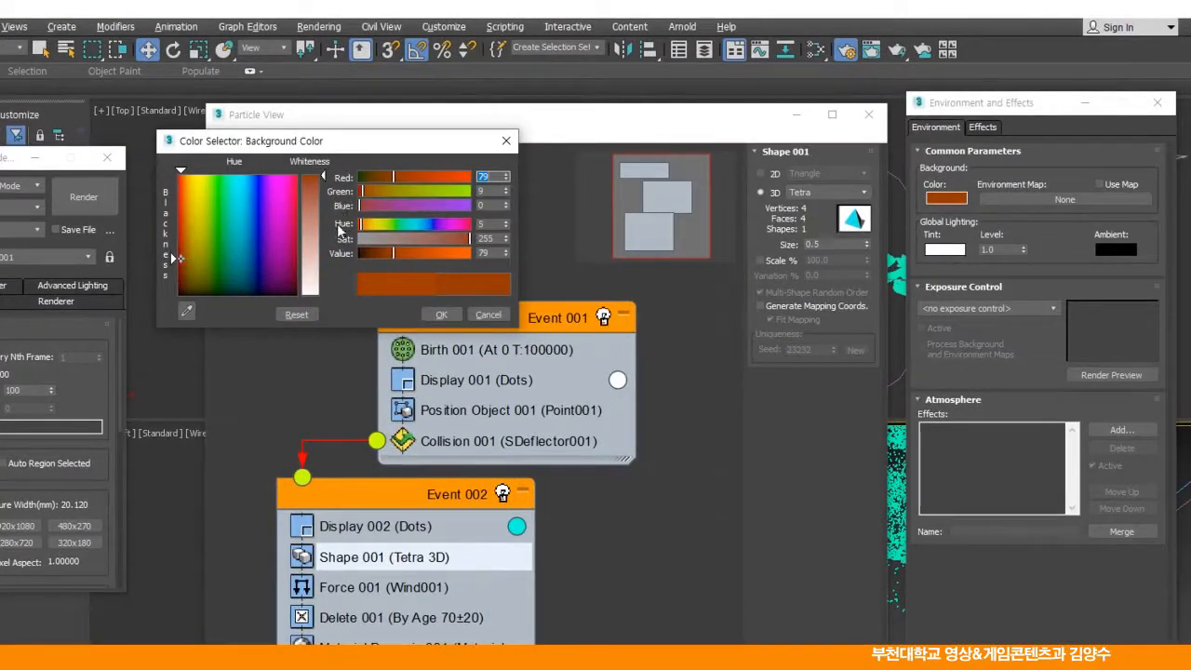
pyautogui.moveTo(394, 250); pyautogui.dragTo(392, 250)
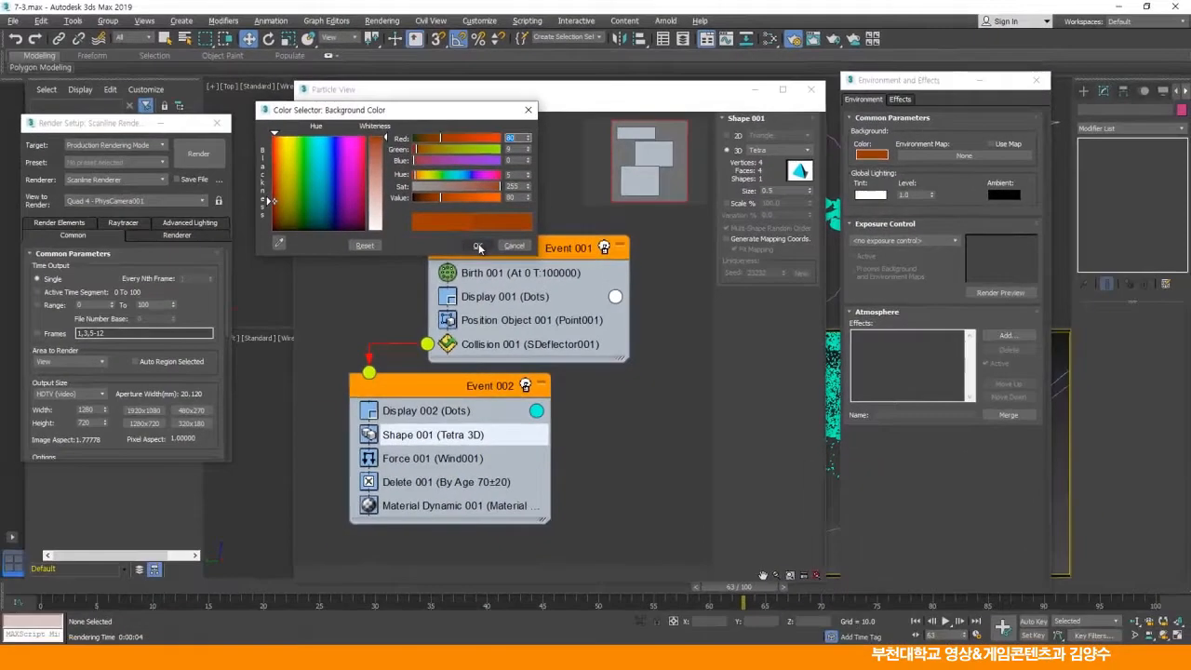
pyautogui.click(442, 316)
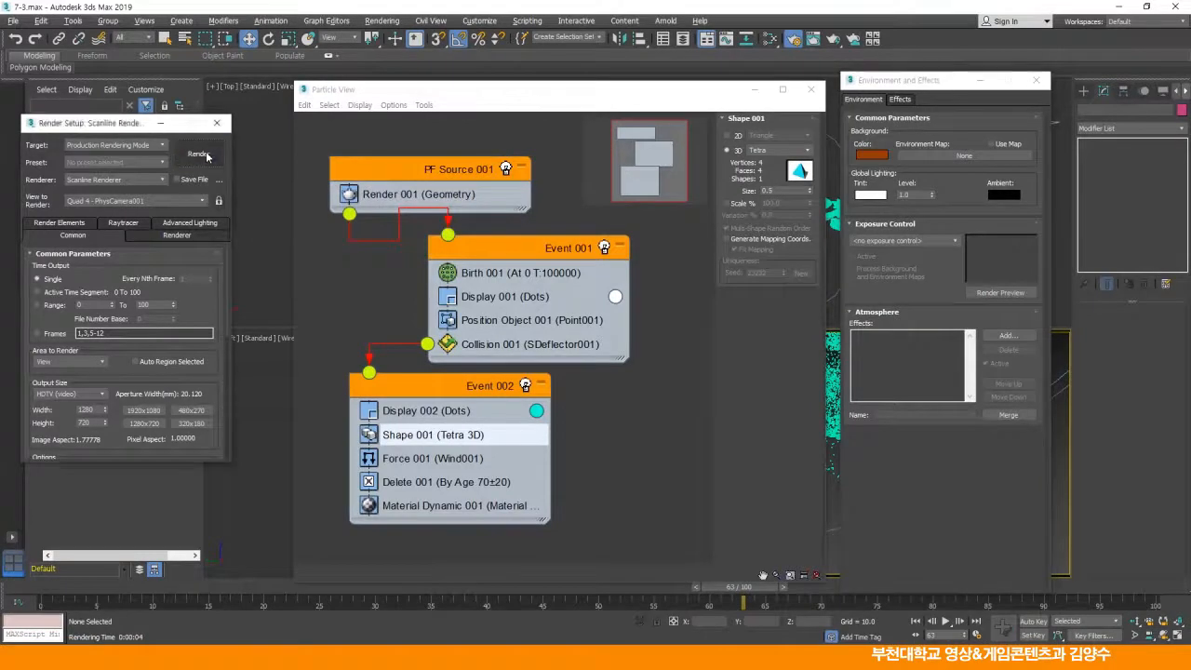
pyautogui.click(199, 154)
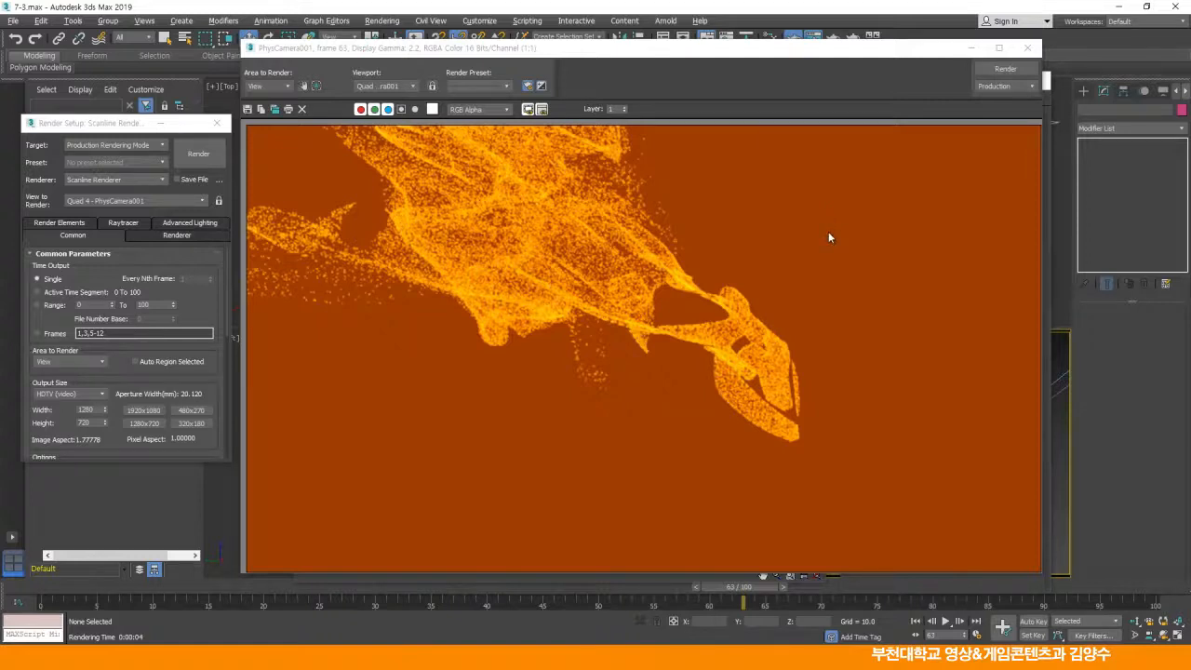
pyautogui.click(1027, 48)
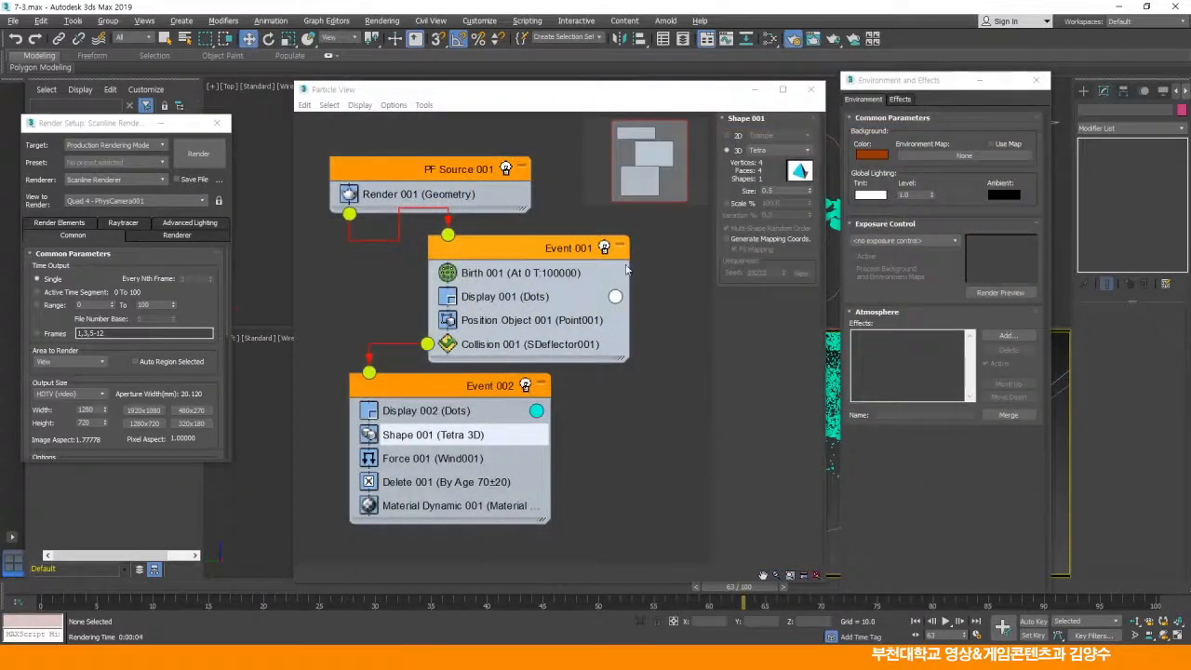
# Step: Review the Lens Effects Glow element's size, intensity and radial color settings, and close the environment and effects settings
pyautogui.click(900, 100)
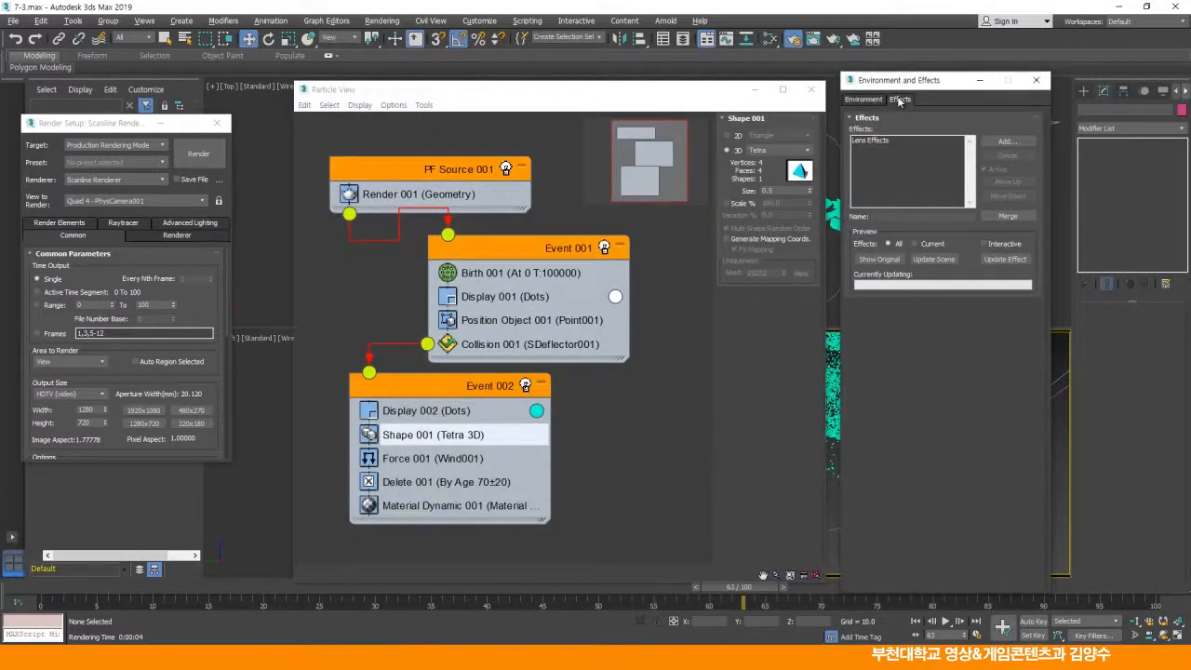
pyautogui.click(877, 140)
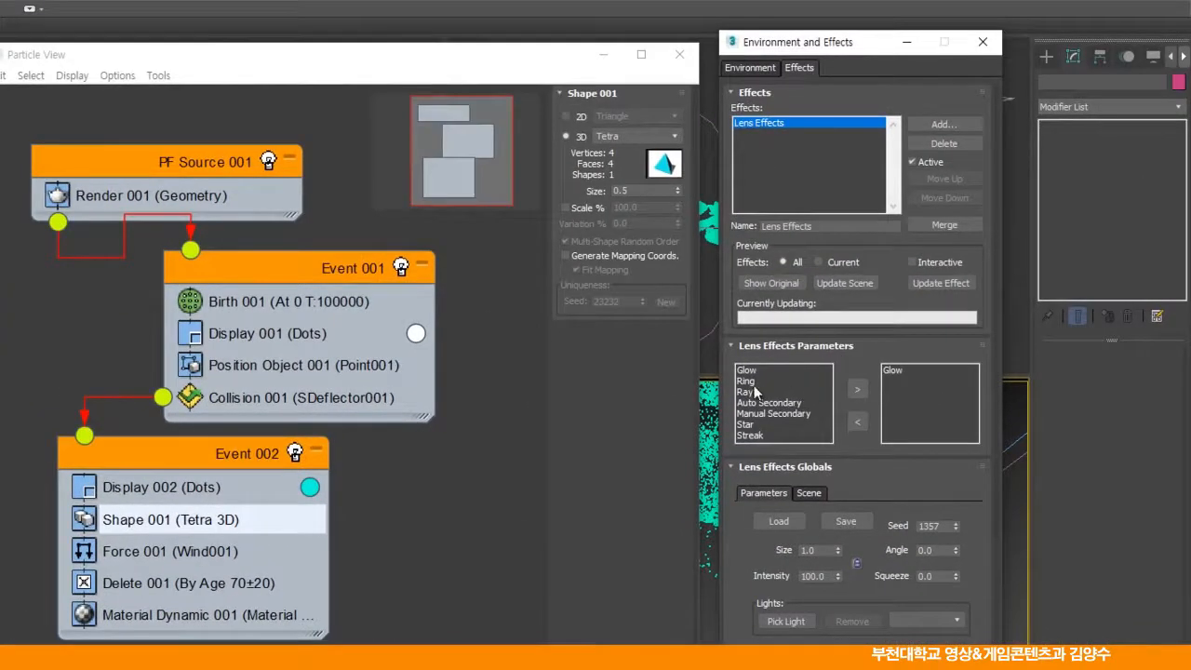
pyautogui.click(893, 371)
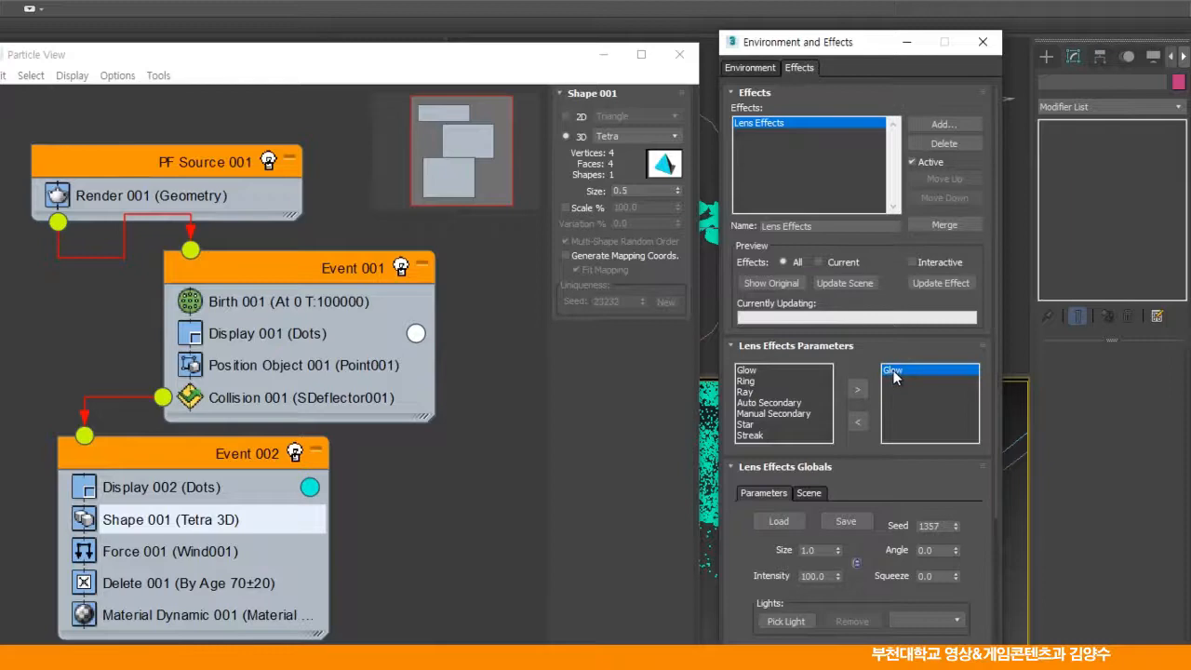
pyautogui.moveTo(873, 474); pyautogui.dragTo(871, 217)
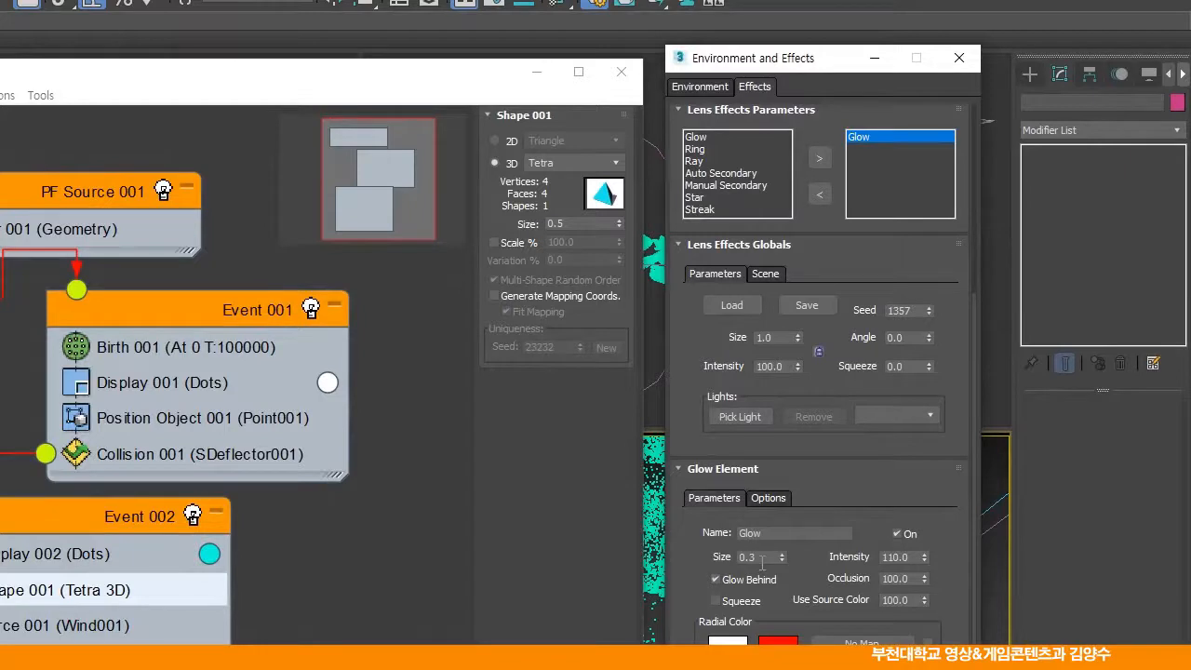
pyautogui.moveTo(704, 575); pyautogui.dragTo(689, 509)
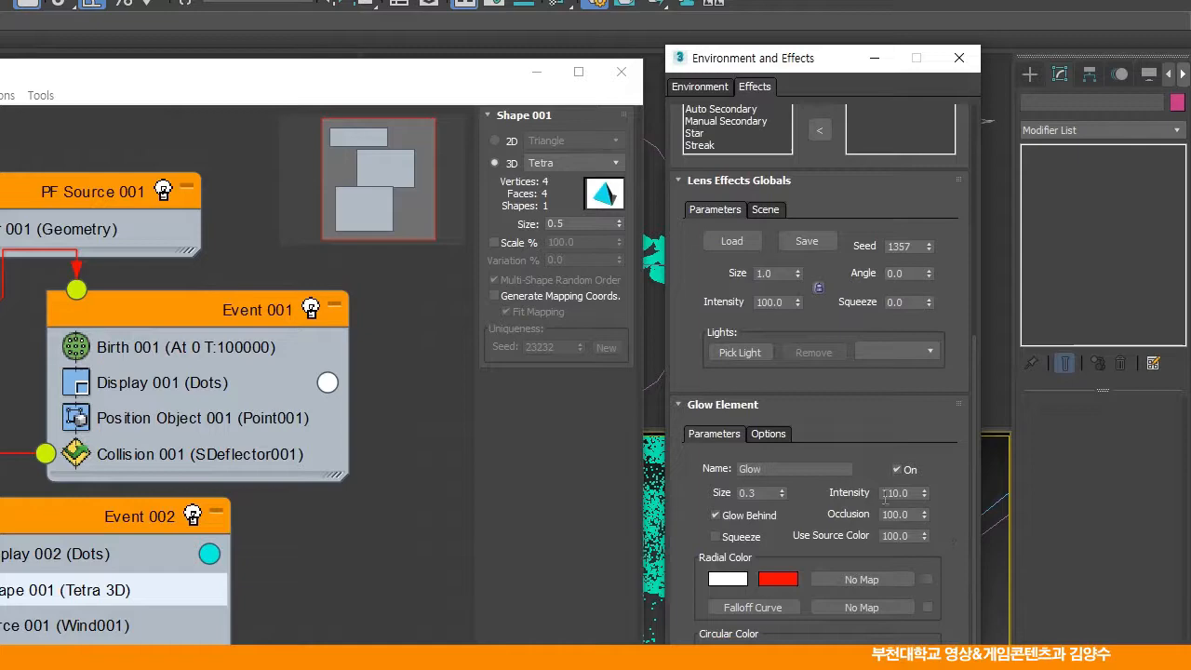
pyautogui.scroll(5, 791, 540)
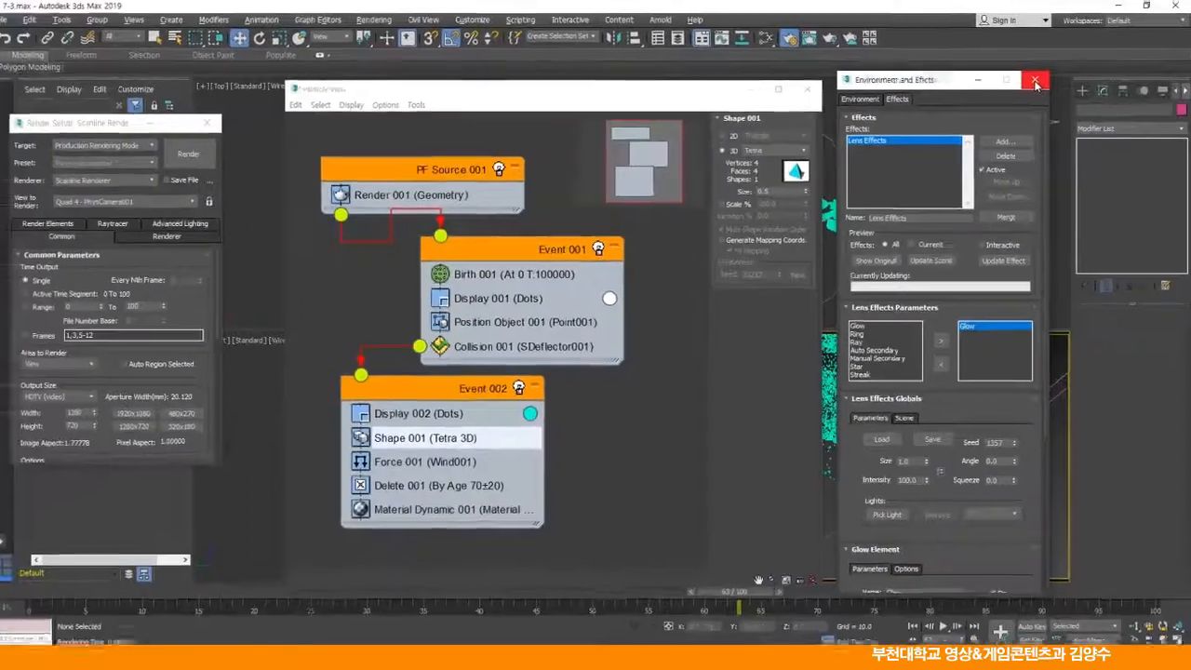
pyautogui.click(959, 58)
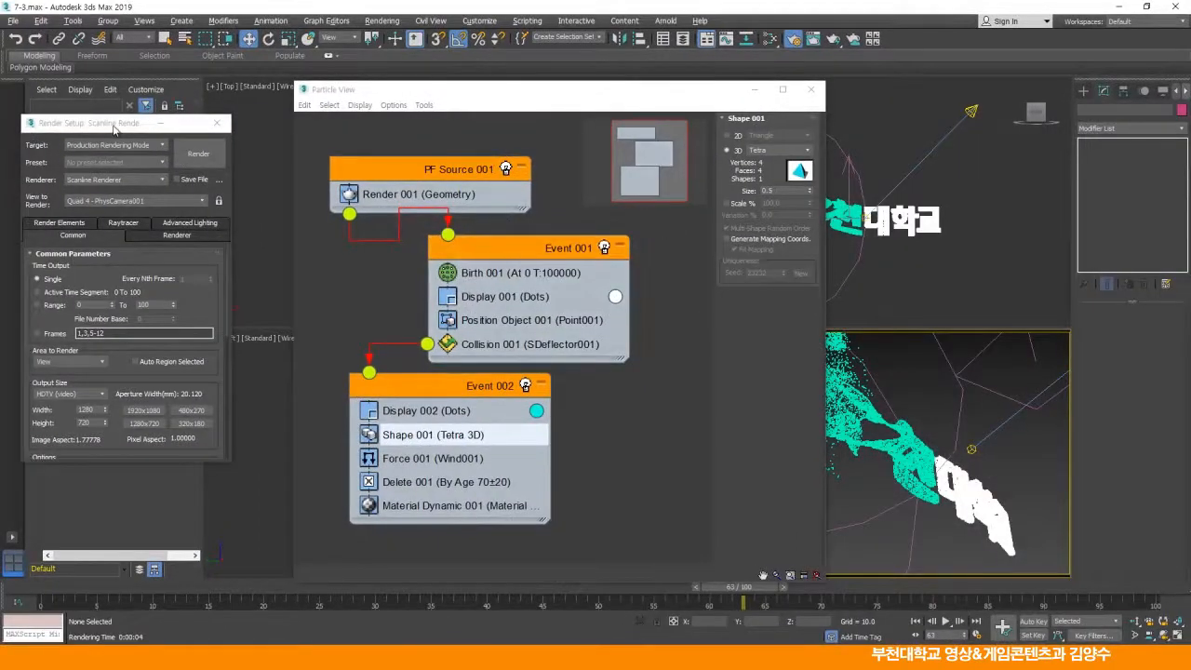
# Step: Set the render's time output to the Active Time Segment, frames 0 to 100
pyautogui.moveTo(114, 131); pyautogui.dragTo(230, 131)
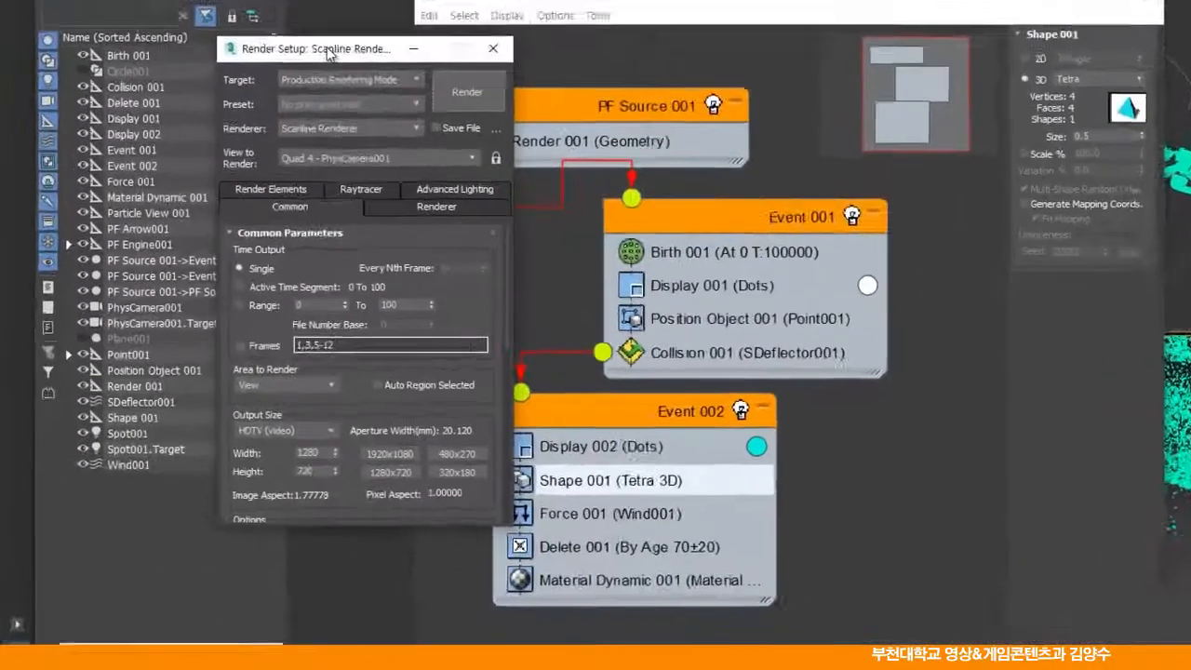
pyautogui.moveTo(327, 53); pyautogui.dragTo(315, 53)
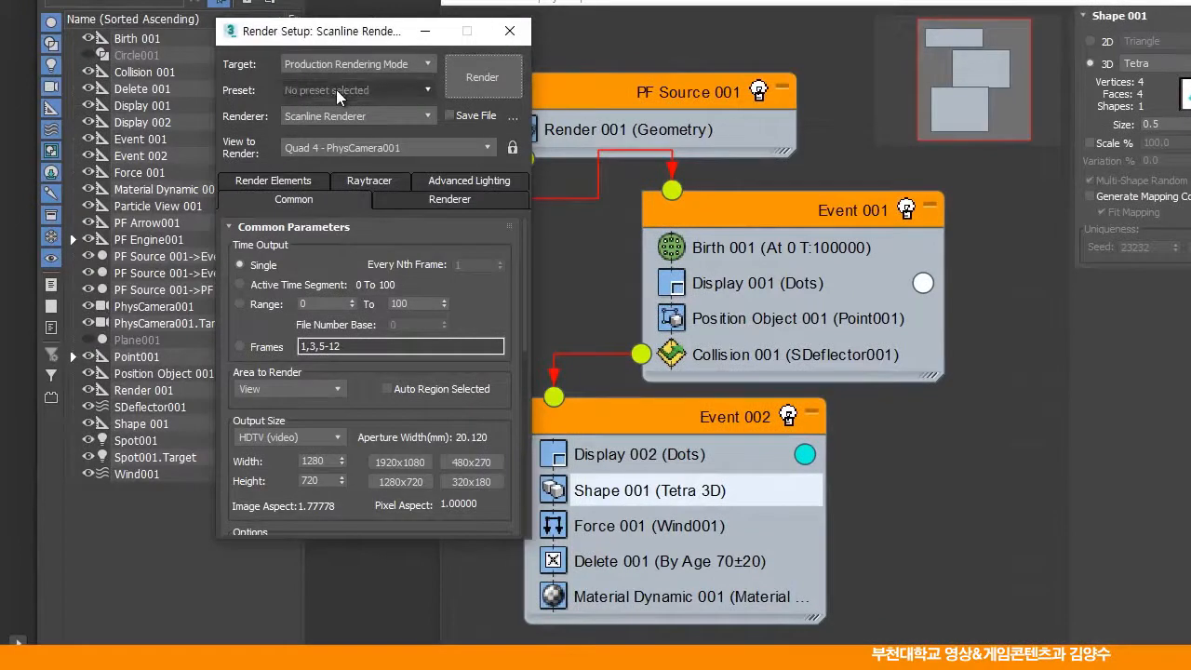
pyautogui.click(244, 284)
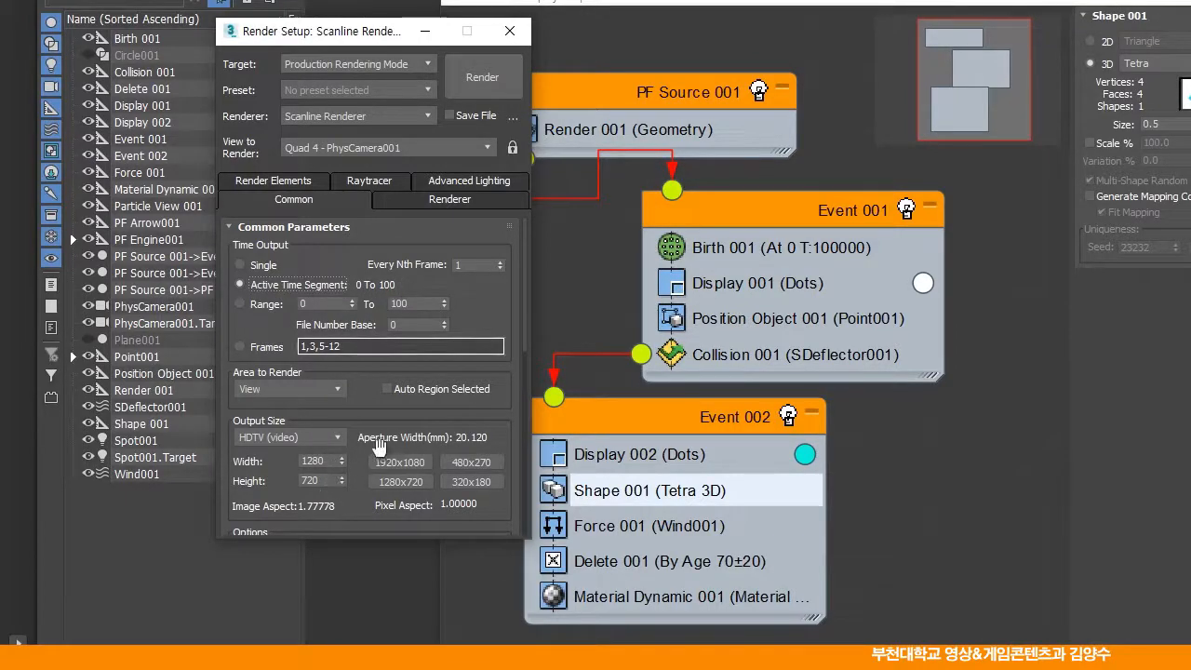
# Step: Open the render output file settings and create a folder named particle inside the 7-3sc folder
pyautogui.moveTo(503, 374); pyautogui.dragTo(506, 226)
pyautogui.moveTo(507, 382); pyautogui.dragTo(508, 226)
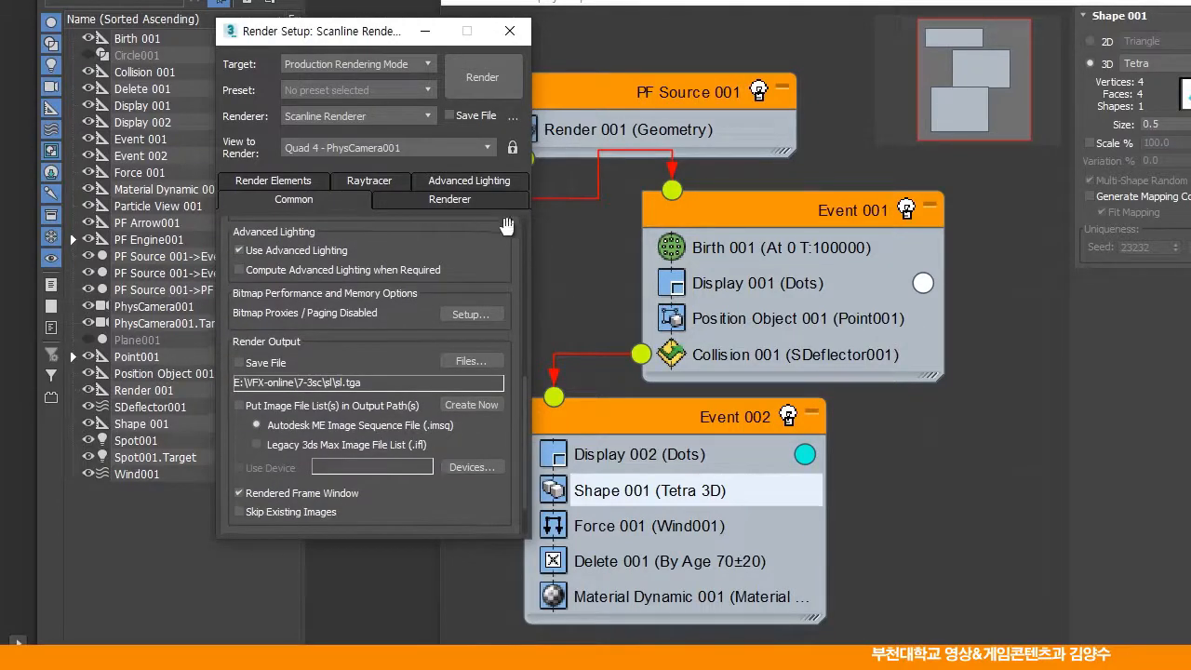
pyautogui.click(472, 360)
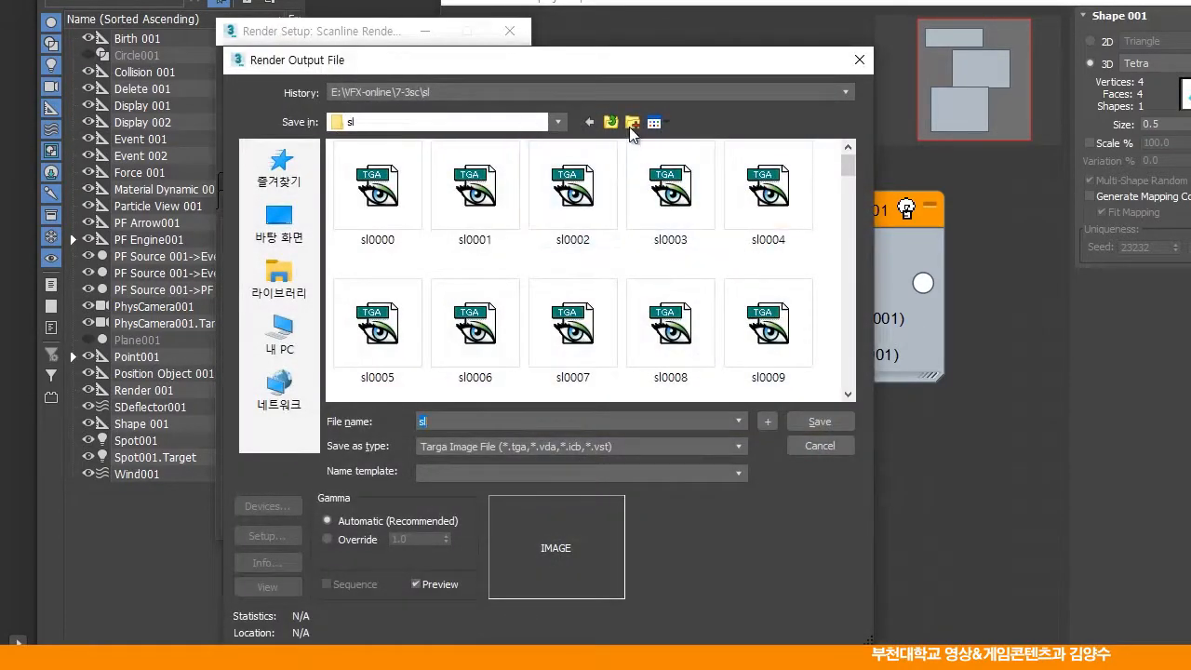
pyautogui.click(610, 122)
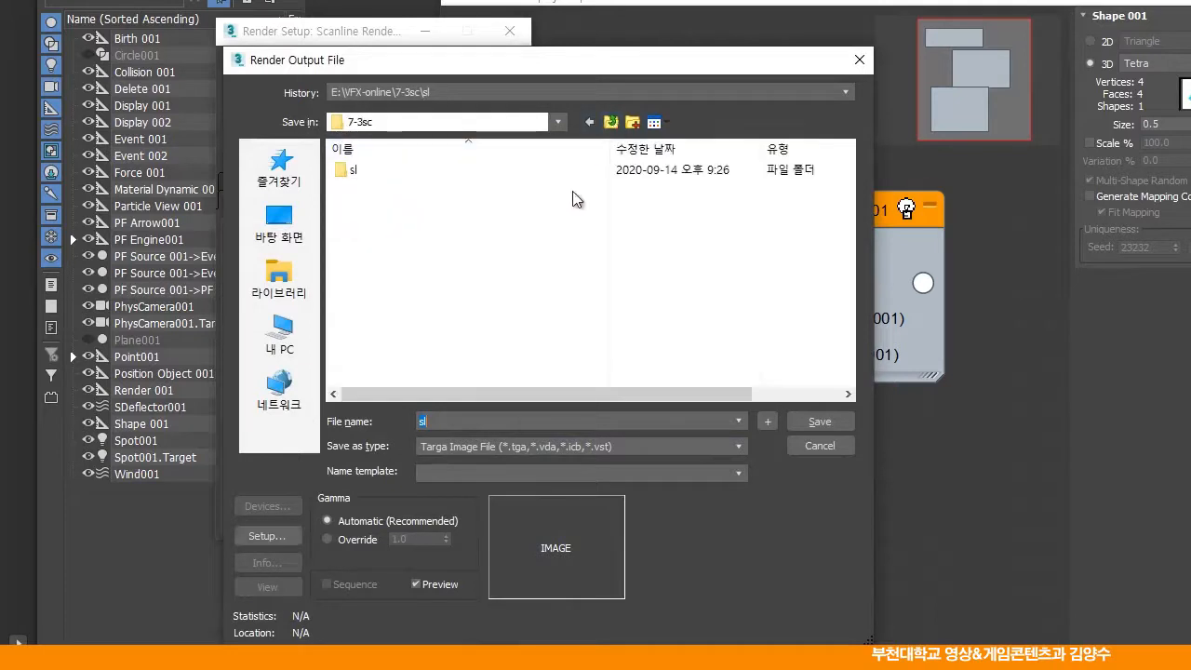
pyautogui.click(631, 122)
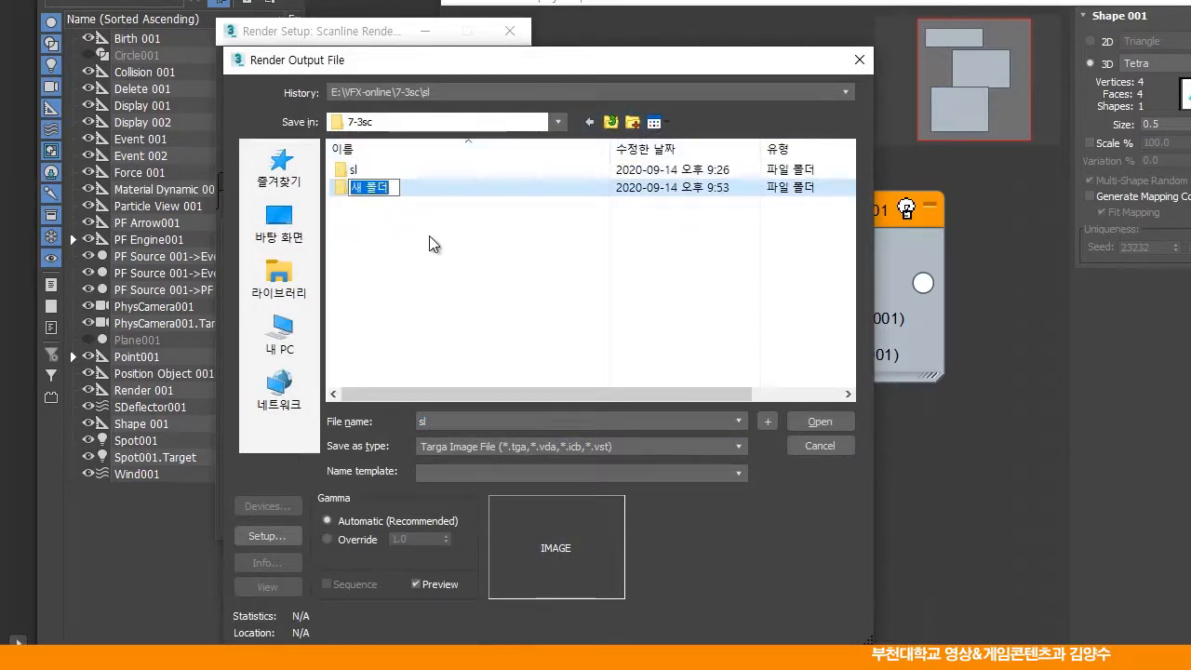
pyautogui.write('pa')
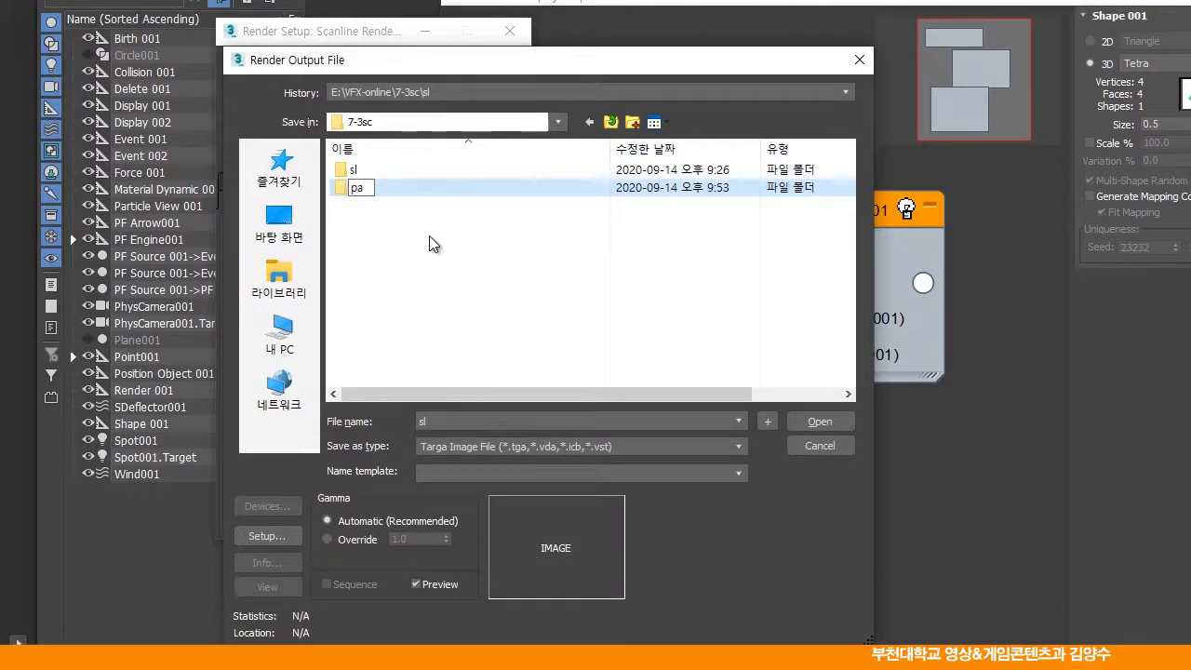
pyautogui.write('rticle')
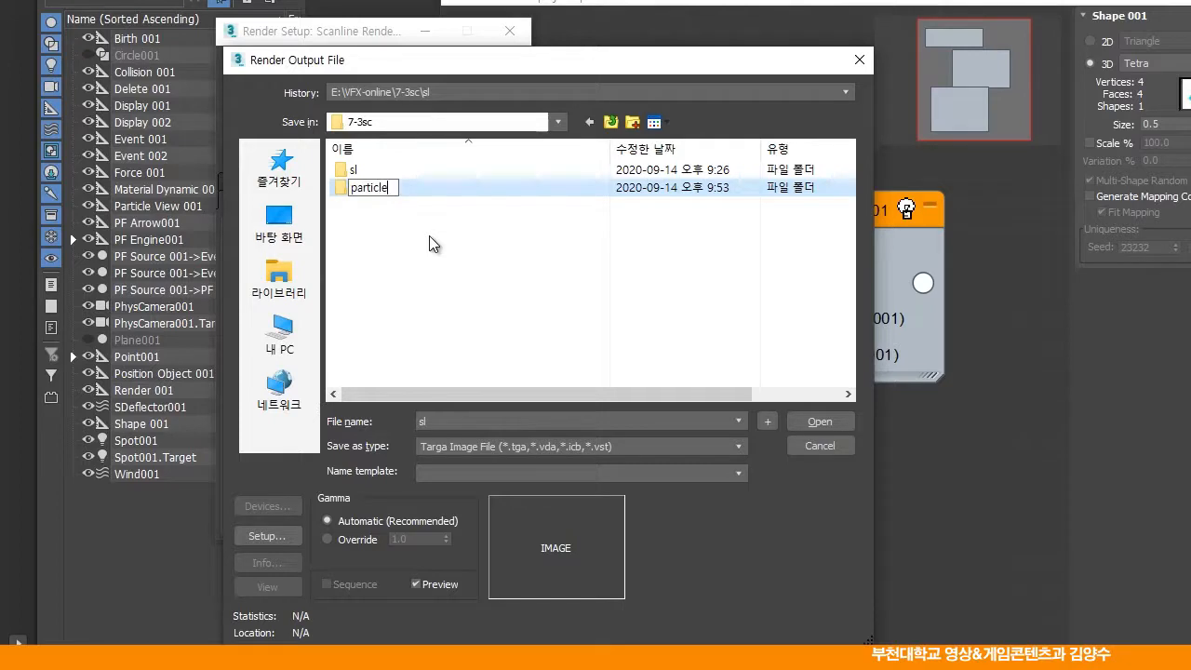
pyautogui.moveTo(389, 188); pyautogui.dragTo(342, 186)
pyautogui.hotkey('ctrl', 'c')
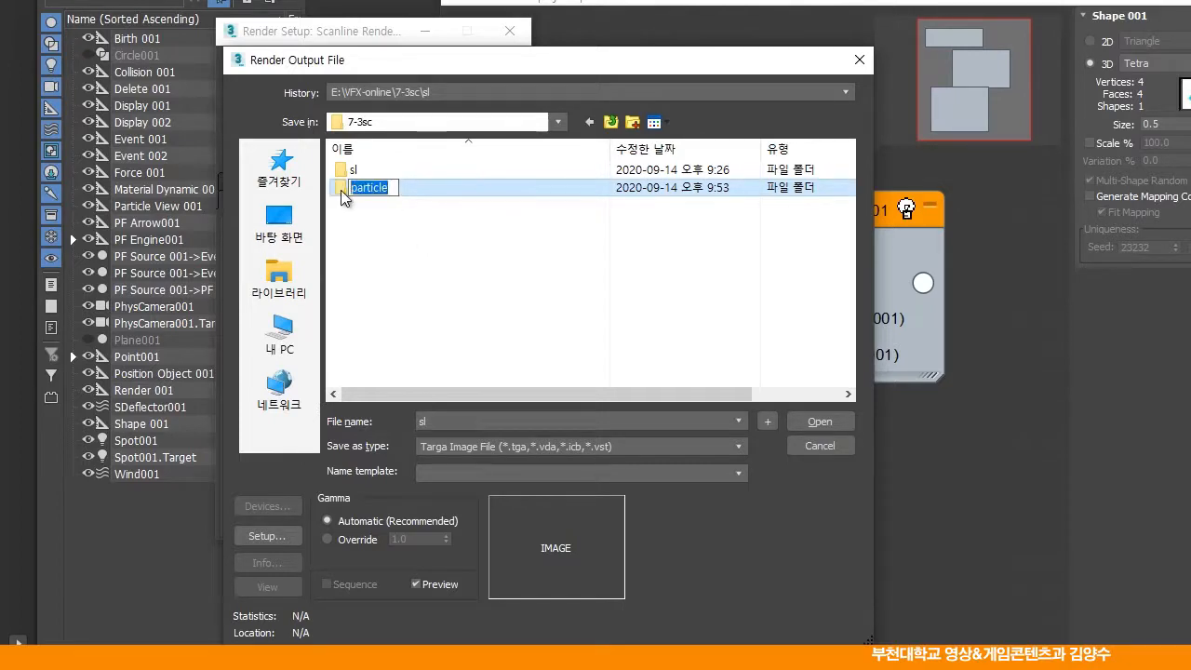
# Step: Set the render output to a JPEG sequence named particle in the particle folder, accepting quality 100
pyautogui.doubleClick(347, 189)
pyautogui.moveTo(455, 423); pyautogui.dragTo(388, 422)
pyautogui.hotkey('ctrl', 'v')
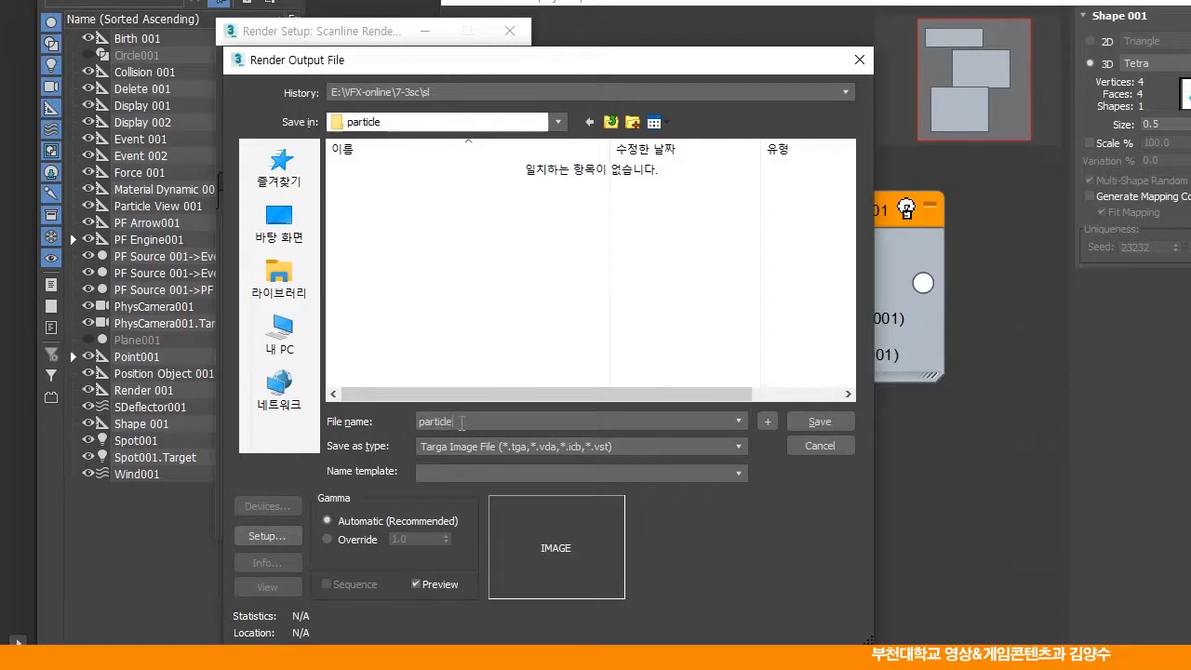
pyautogui.click(566, 444)
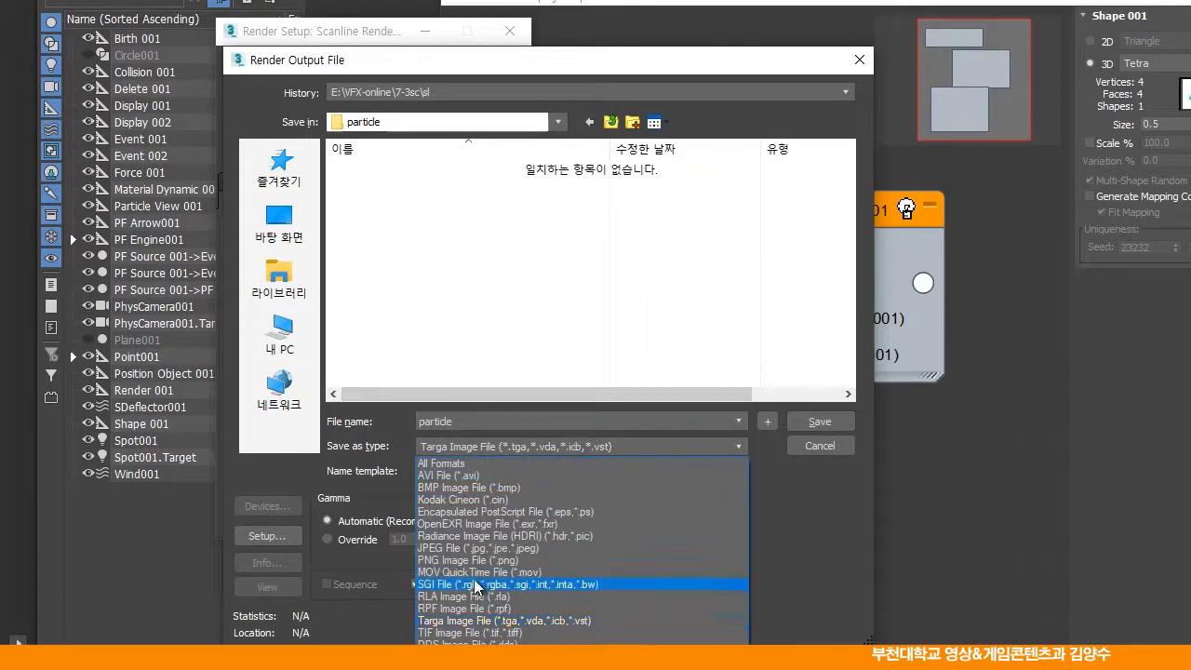
pyautogui.click(733, 547)
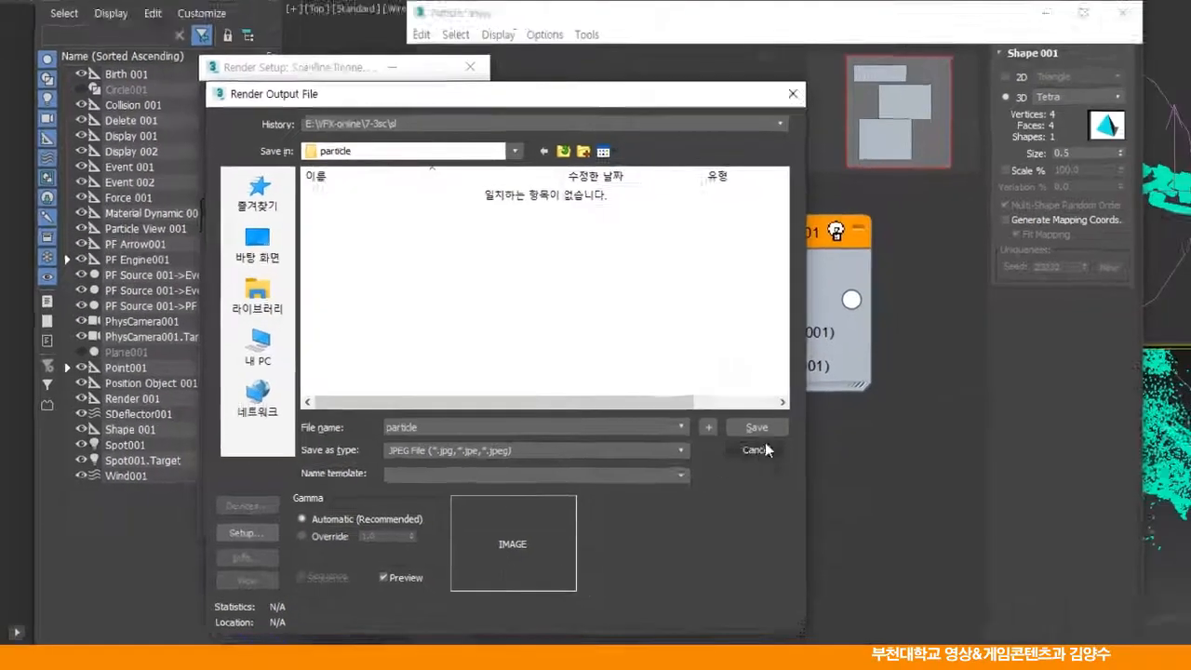
pyautogui.click(820, 422)
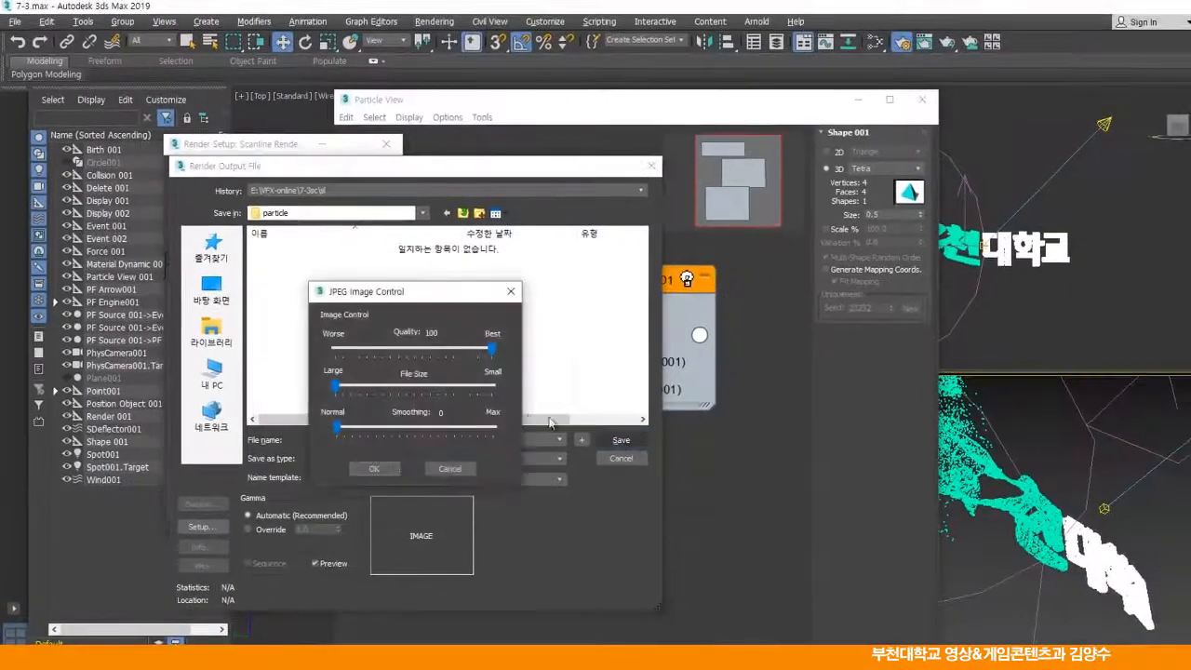
pyautogui.click(373, 468)
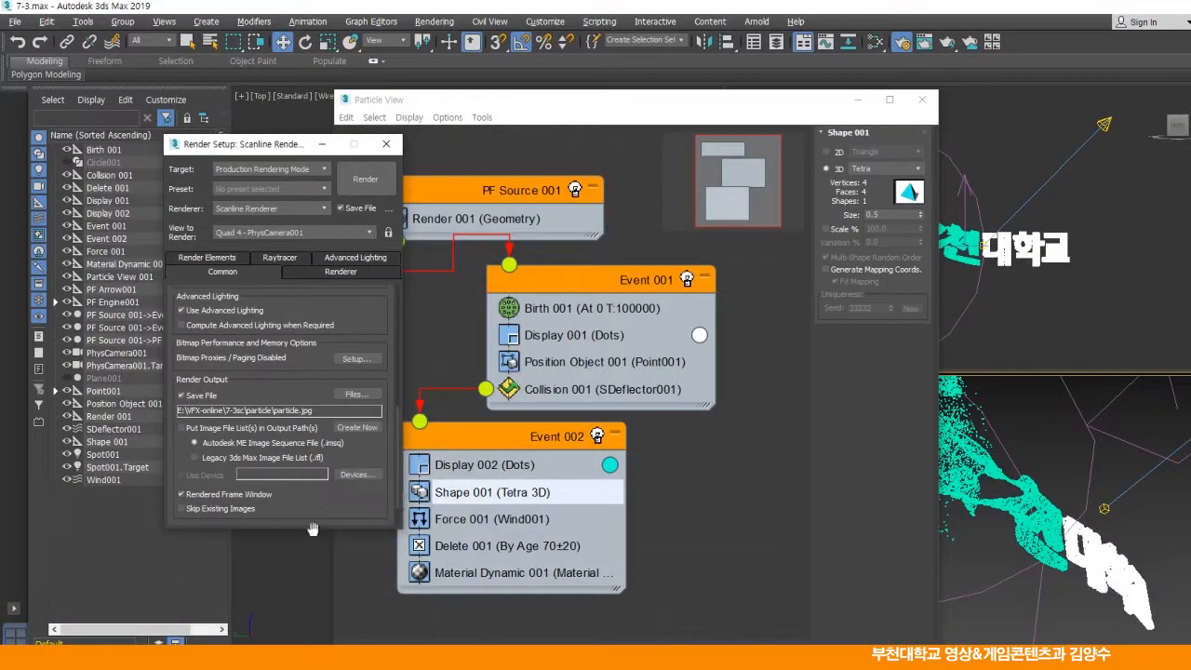
# Step: Render the full frame range to disk, close the rendered frame, and check the saved images in the particle folder in File Explorer
pyautogui.click(364, 178)
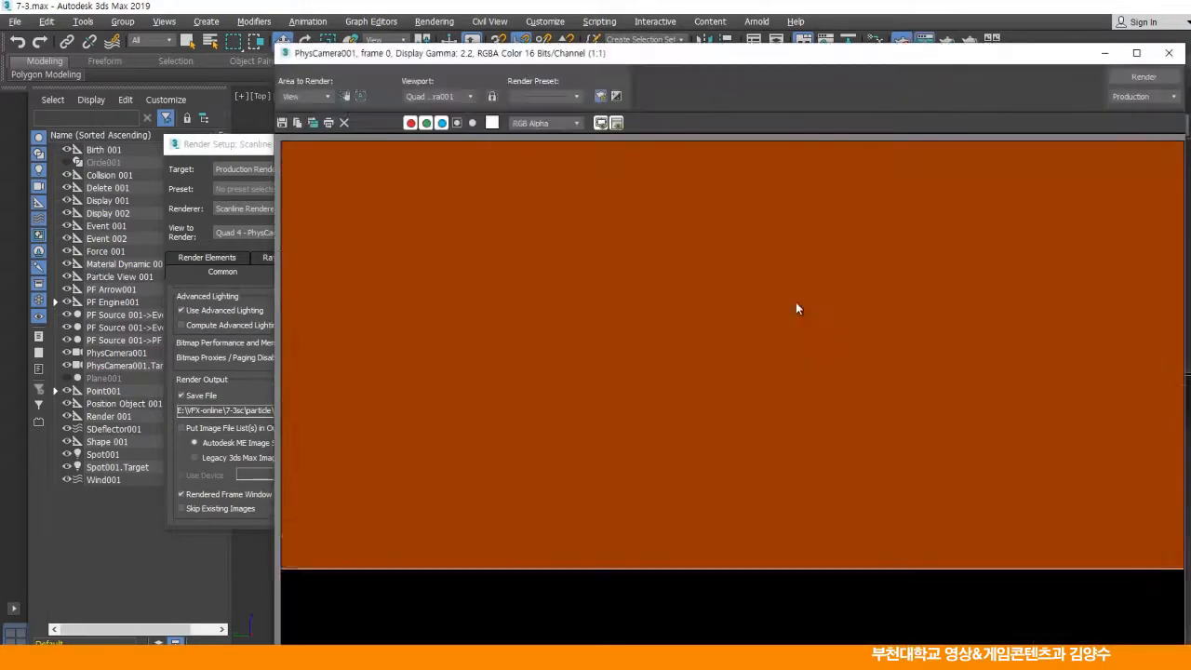
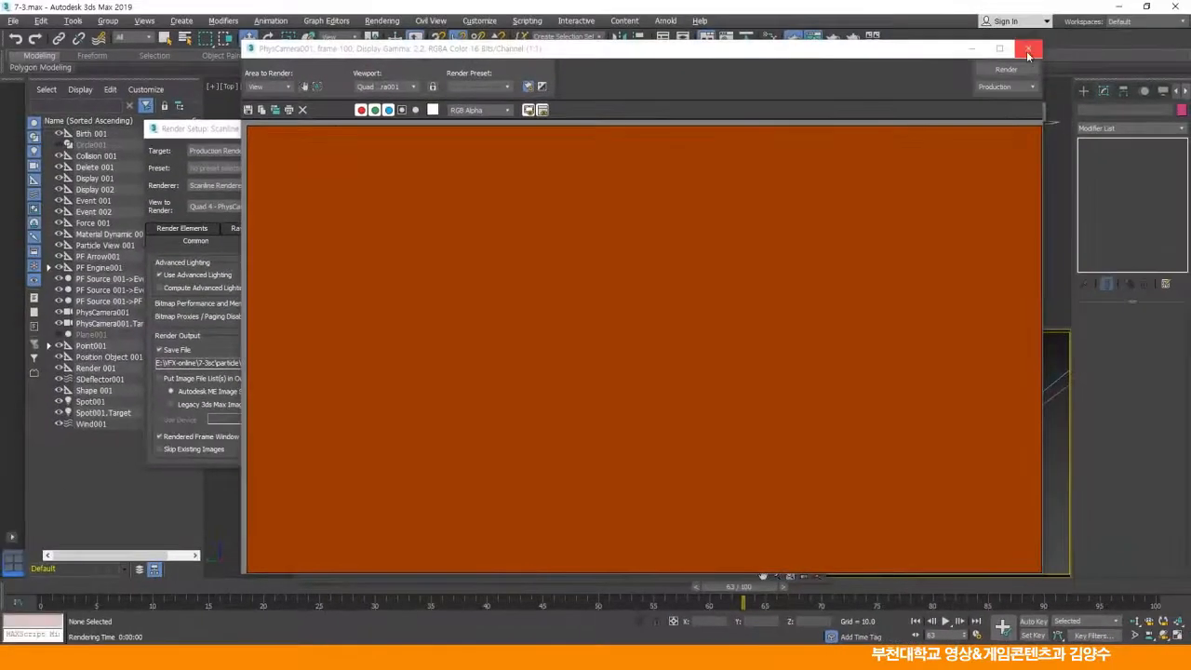
pyautogui.click(1028, 49)
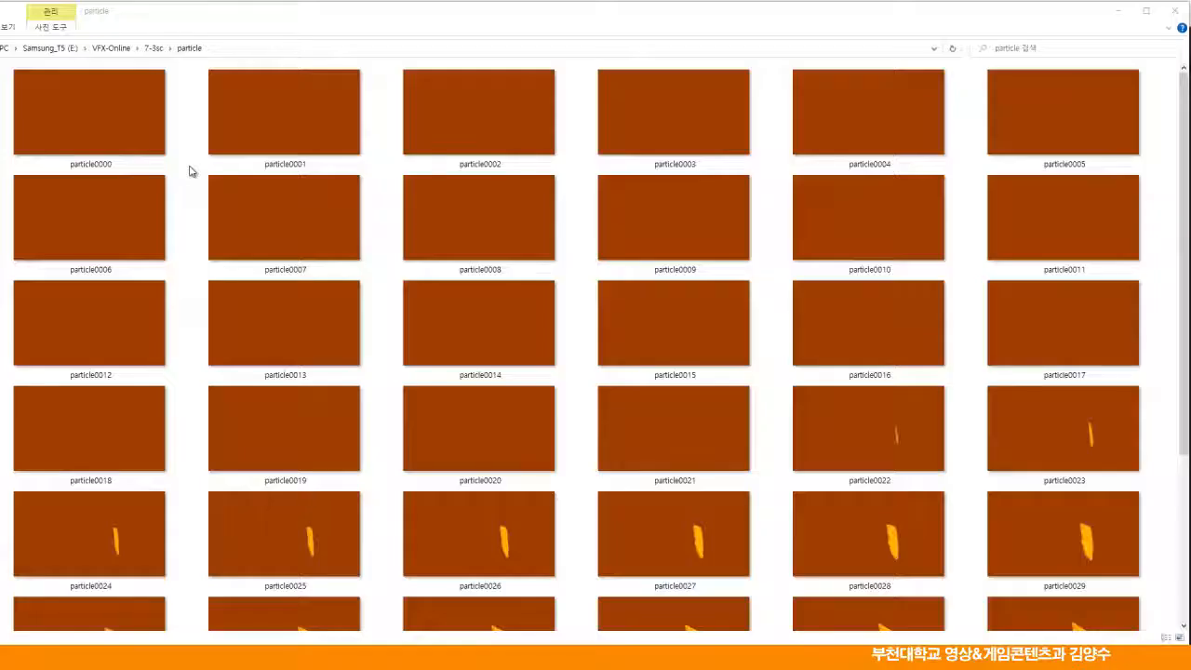
pyautogui.click(115, 127)
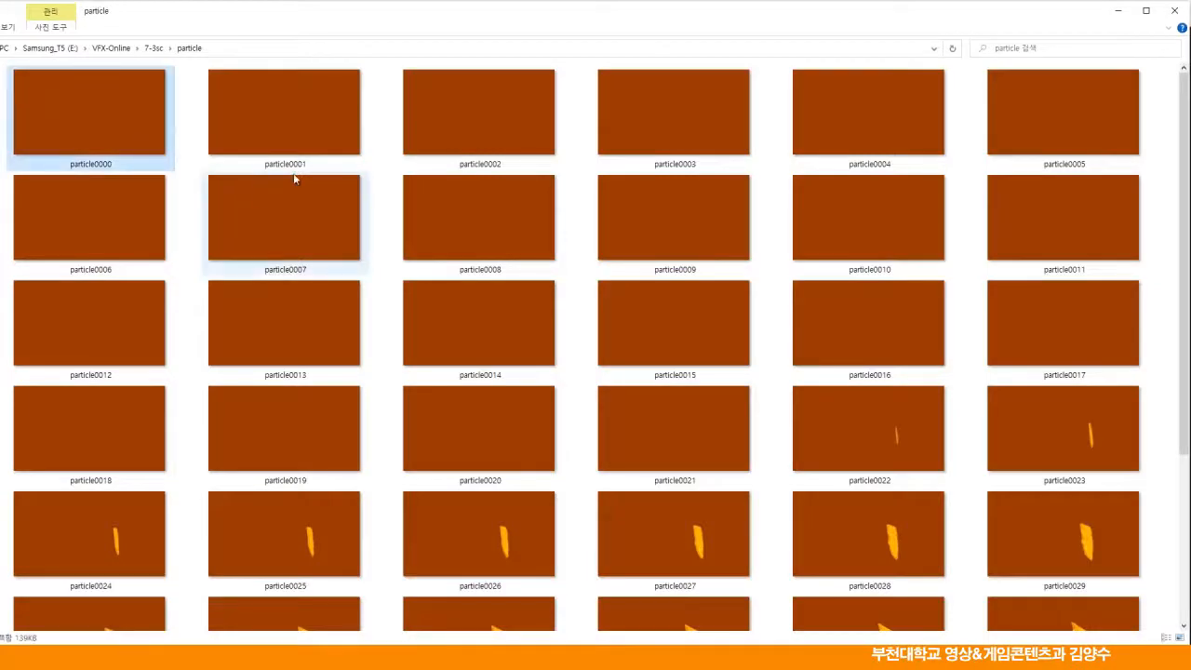
pyautogui.scroll(-12, 292, 178)
pyautogui.click(865, 577)
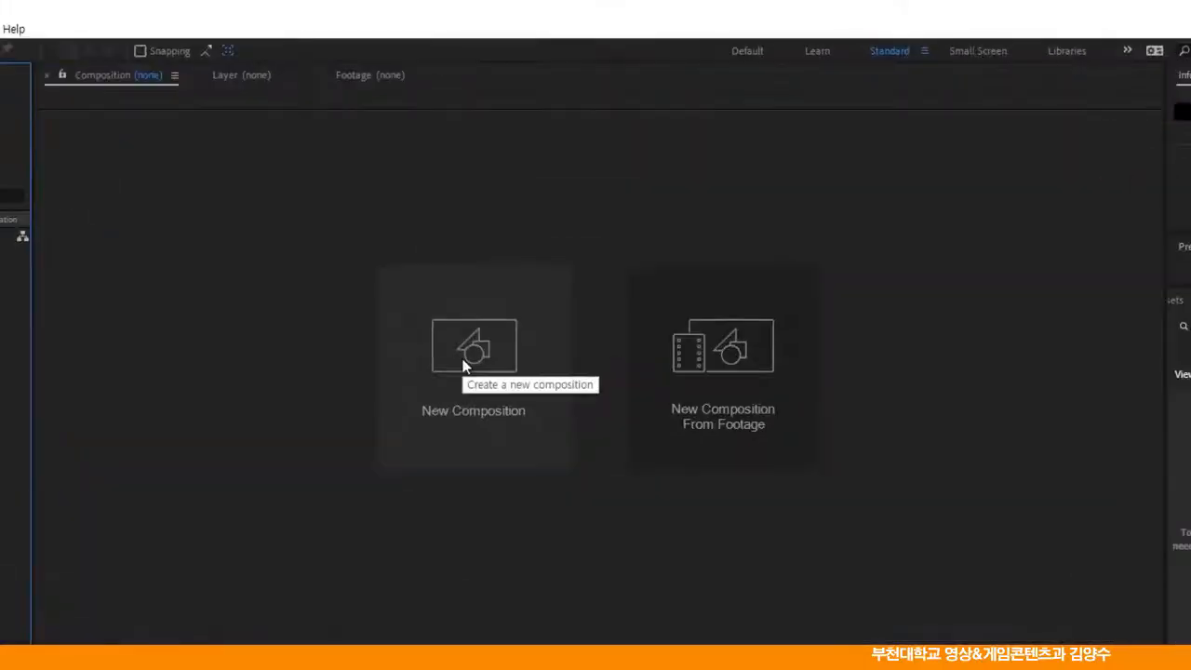
# Step: Switch to After Effects and create a 1280 x 720 composition named particle at 29.97 fps with a duration of 0;00;03;10
pyautogui.click(463, 361)
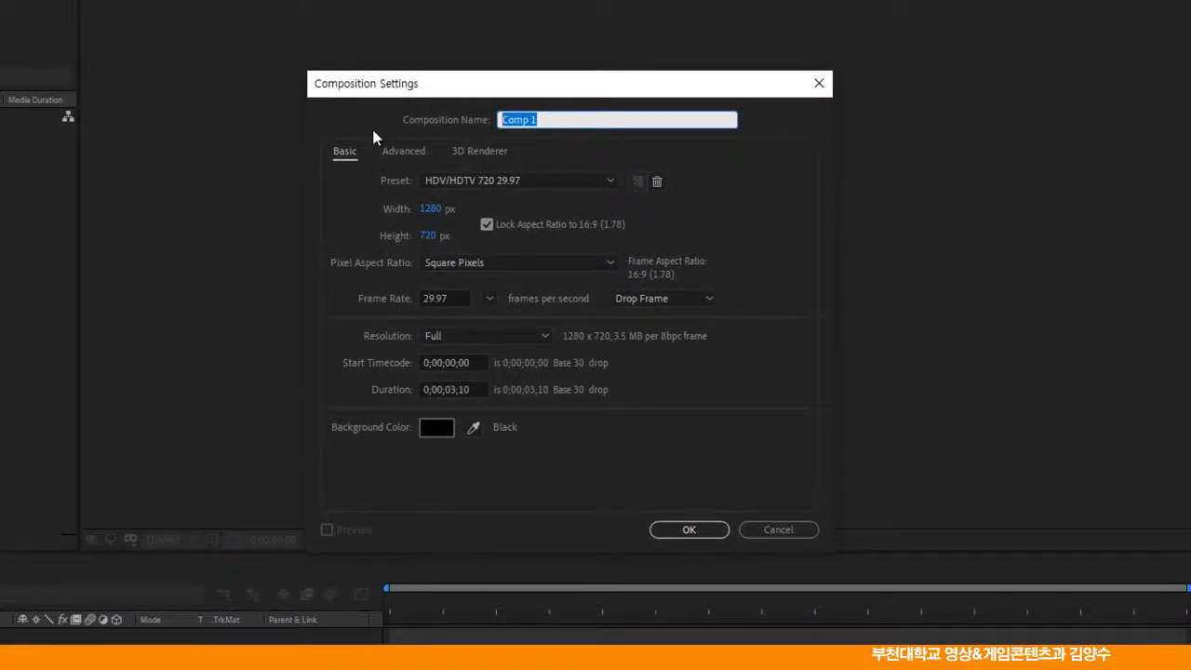
pyautogui.write('particle')
pyautogui.click(684, 529)
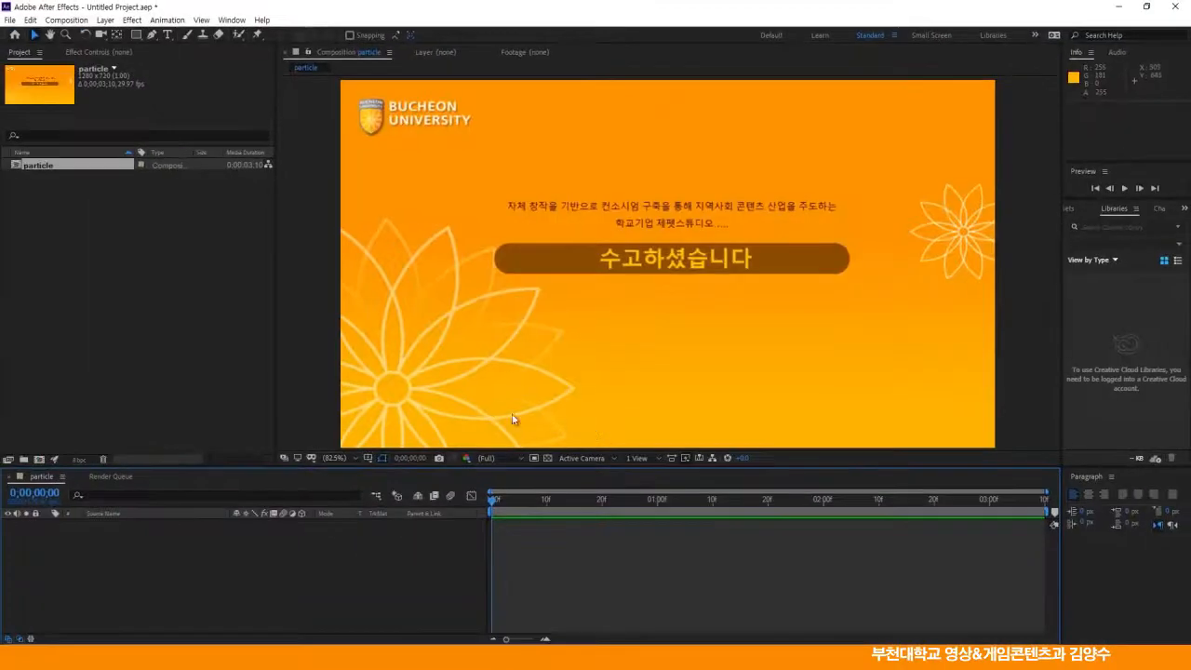
pyautogui.click(94, 232)
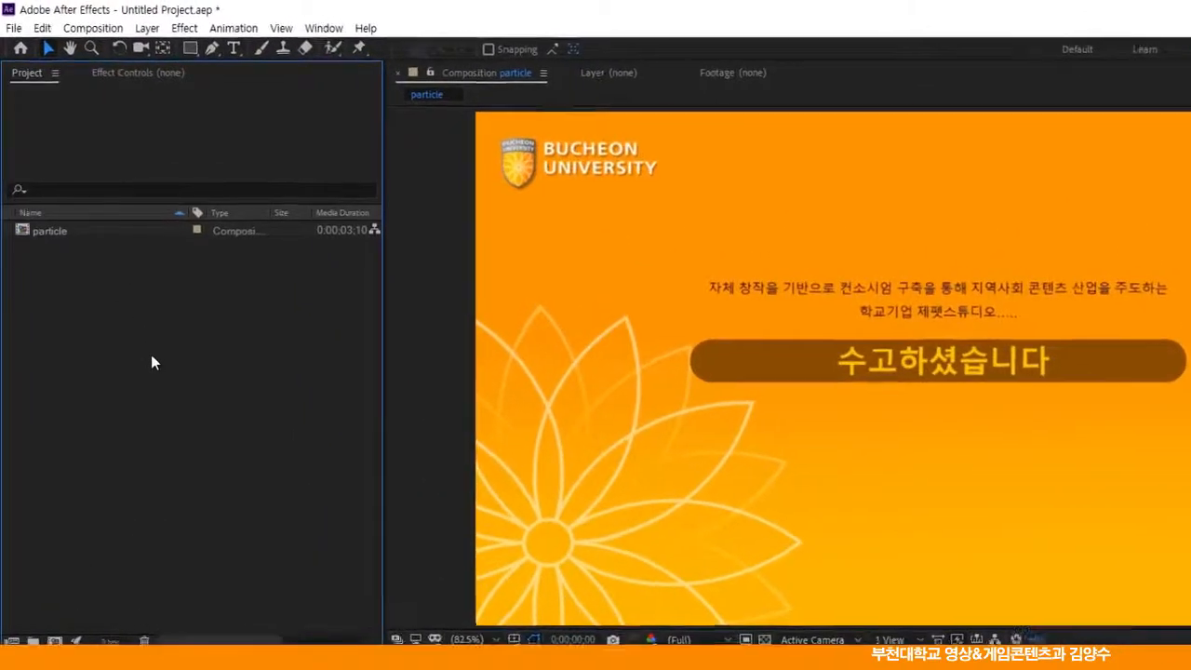
# Step: Import the particle0000 images as a JPEG sequence and add the footage as a layer in the particle composition
pyautogui.doubleClick(150, 355)
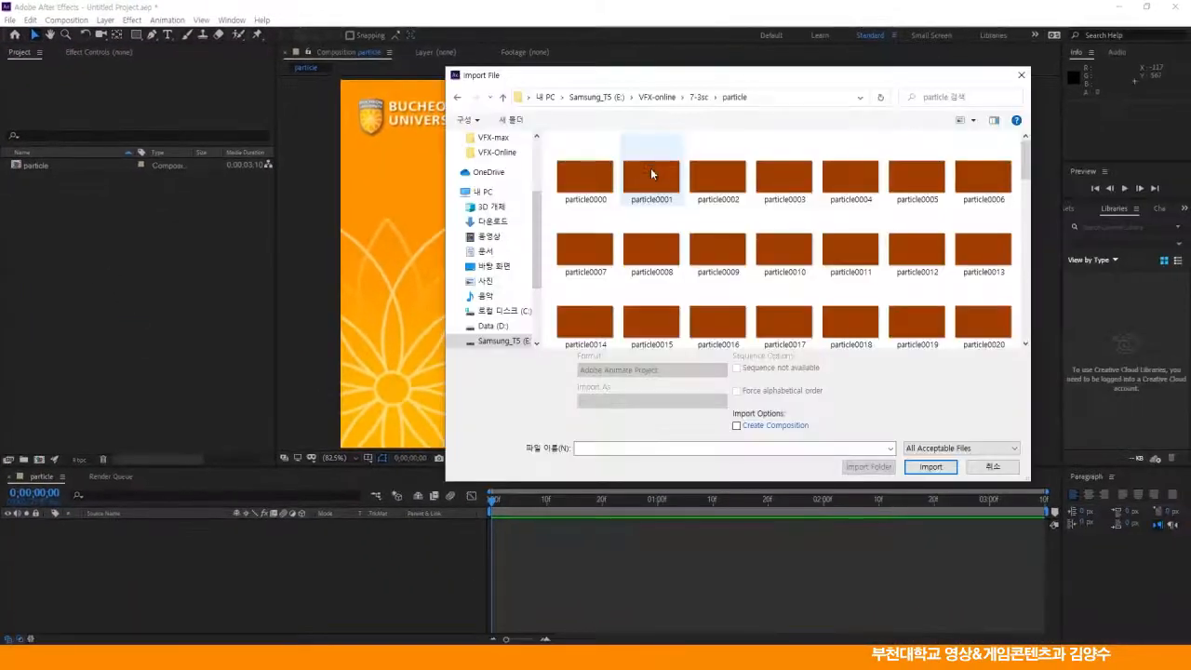
pyautogui.click(587, 180)
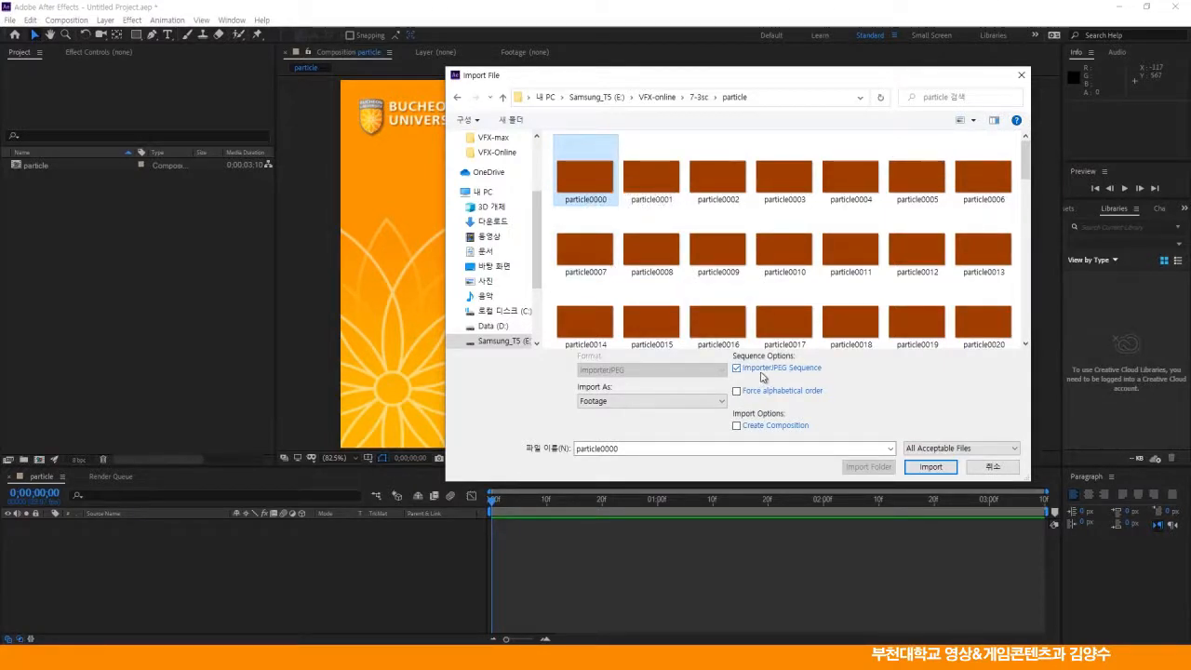
pyautogui.click(930, 466)
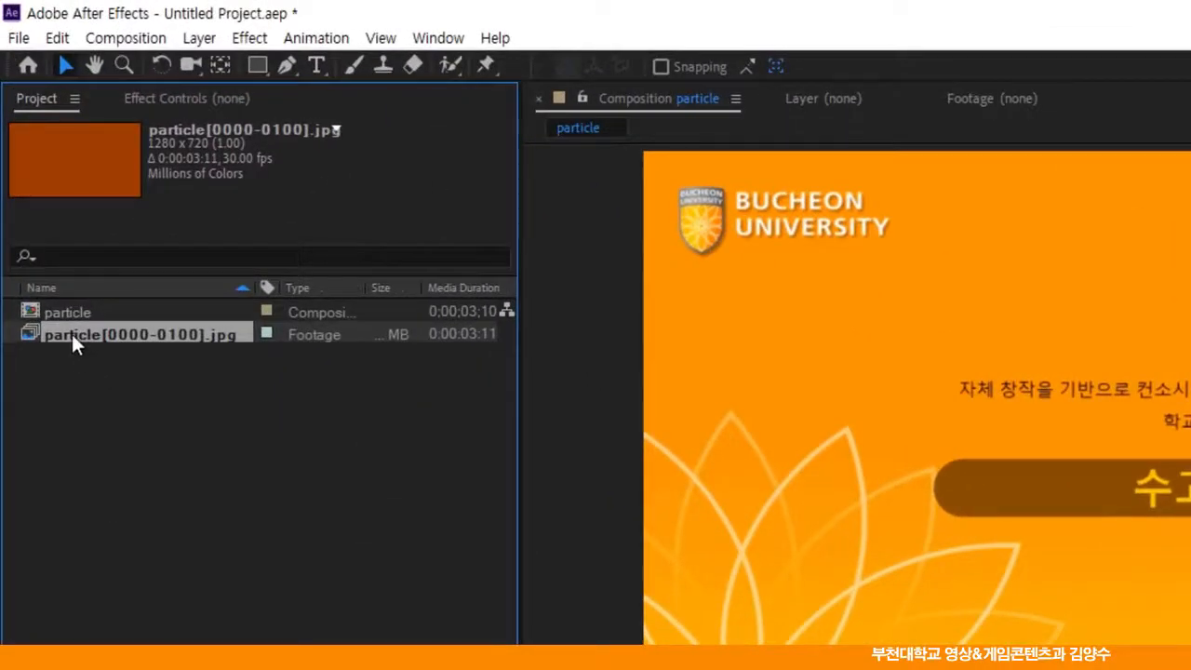
pyautogui.moveTo(66, 339); pyautogui.dragTo(63, 311)
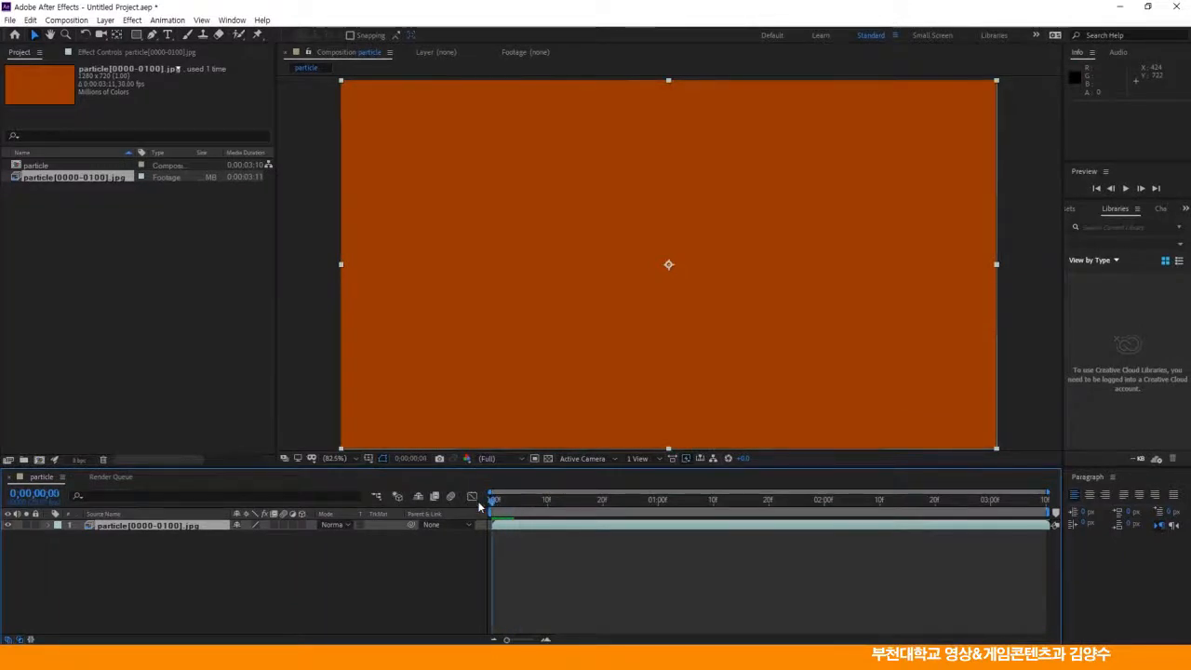
pyautogui.click(810, 556)
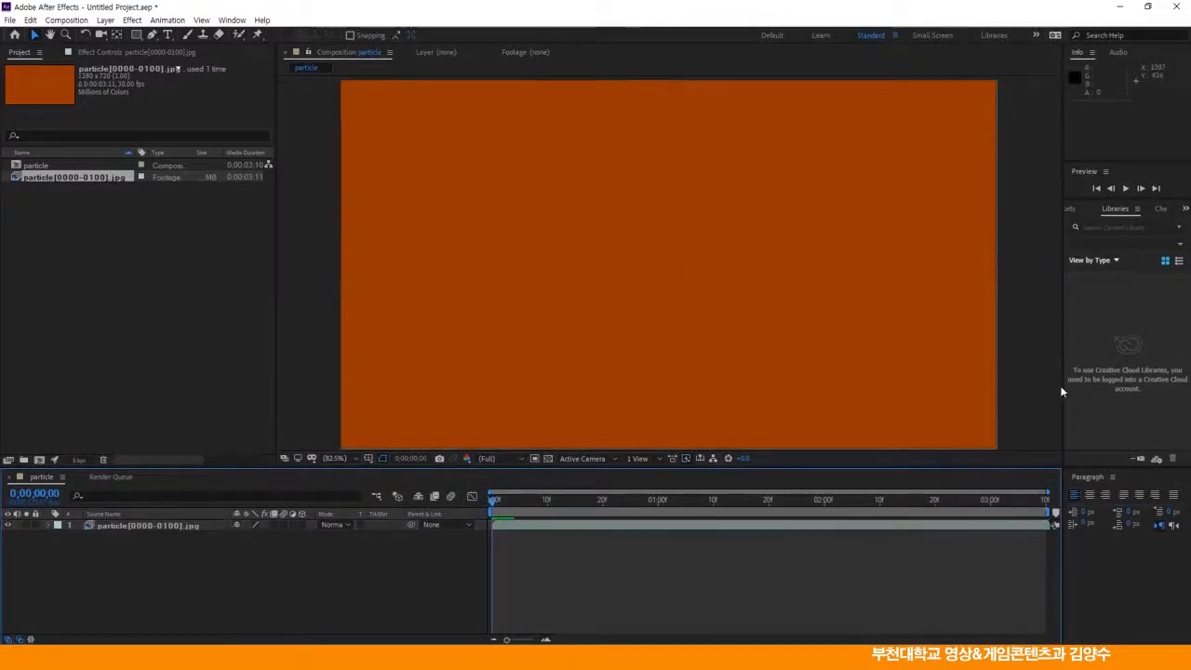
# Step: Play a preview of the particle composition and stop it
pyautogui.click(1126, 189)
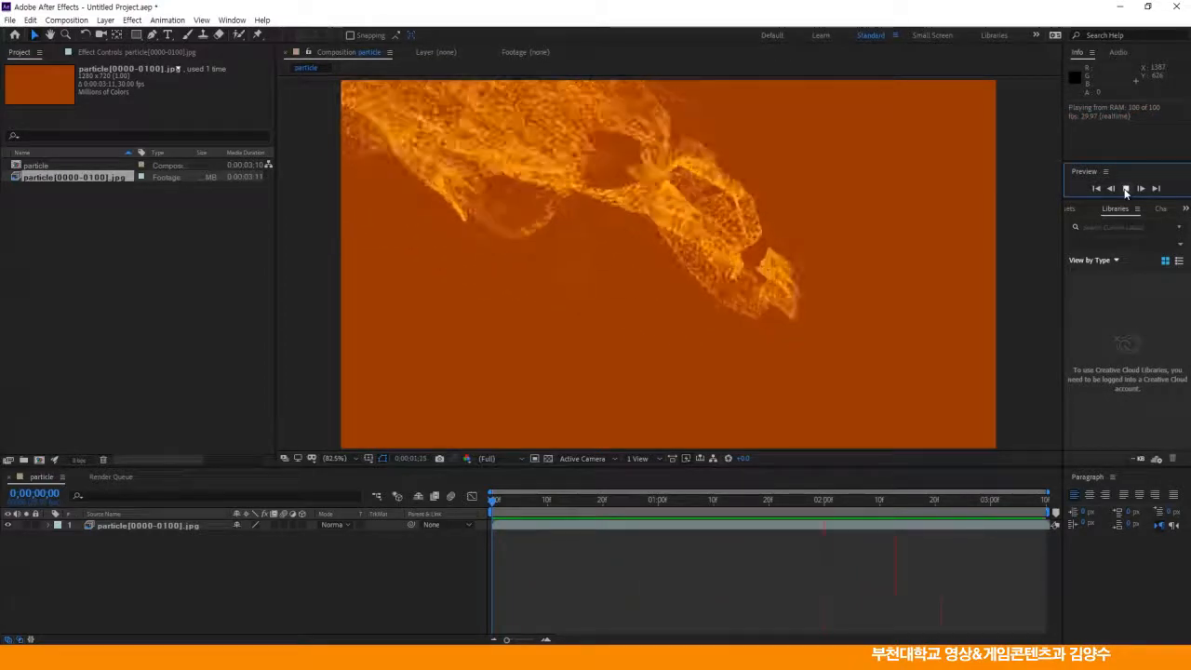
pyautogui.click(1125, 189)
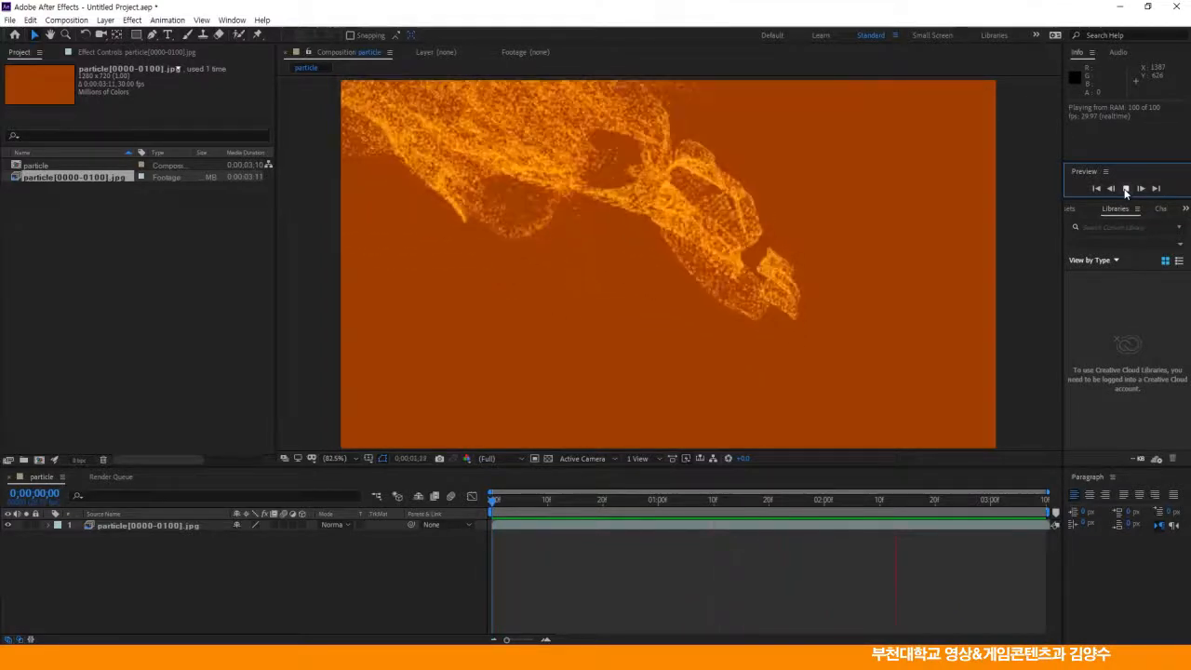
pyautogui.click(1126, 189)
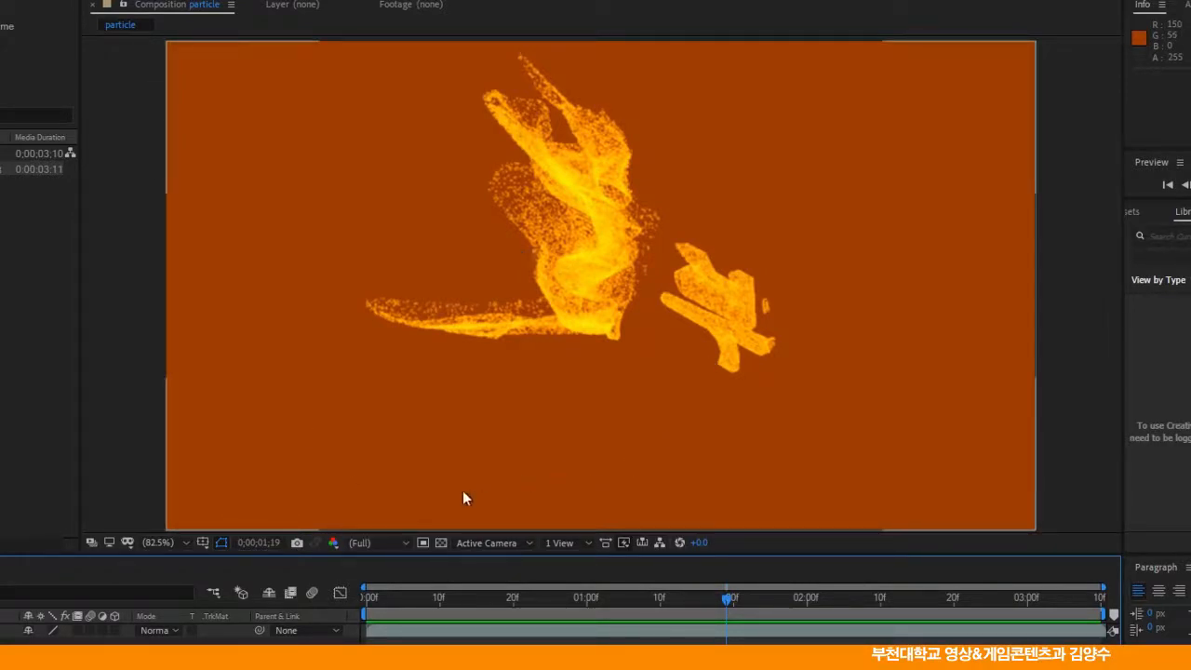
# Step: Set the composition's preview resolution to Full, scrub back through the timeline and play the animation
pyautogui.click(407, 545)
pyautogui.click(372, 578)
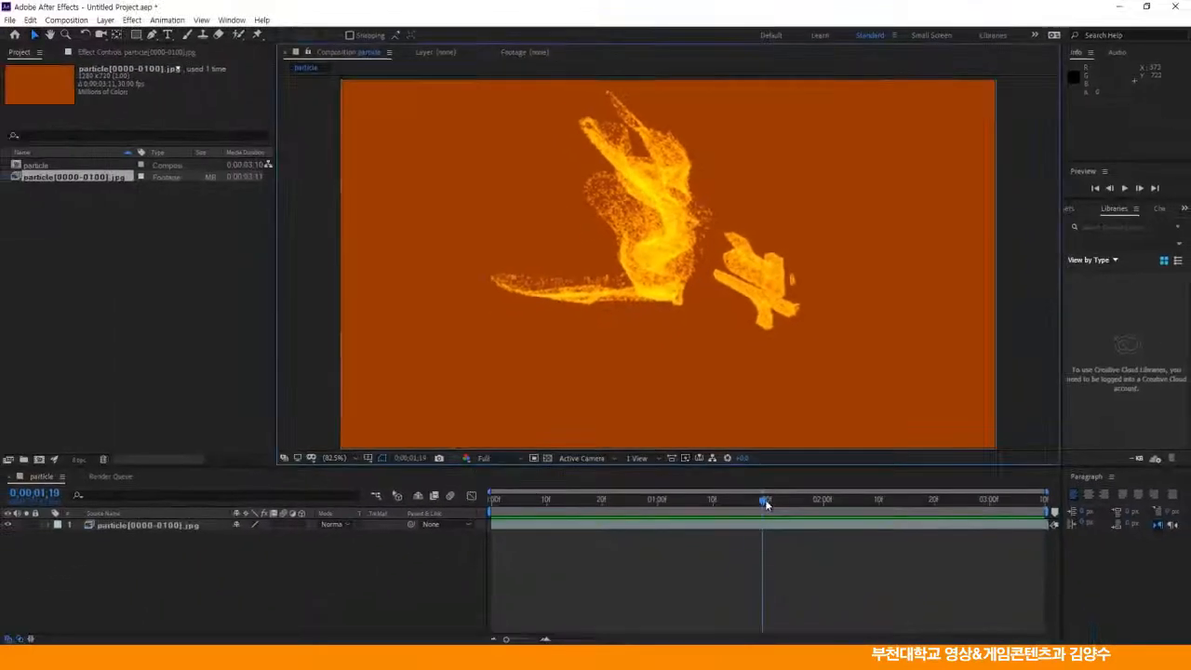
pyautogui.moveTo(727, 599); pyautogui.dragTo(410, 585)
pyautogui.click(519, 461)
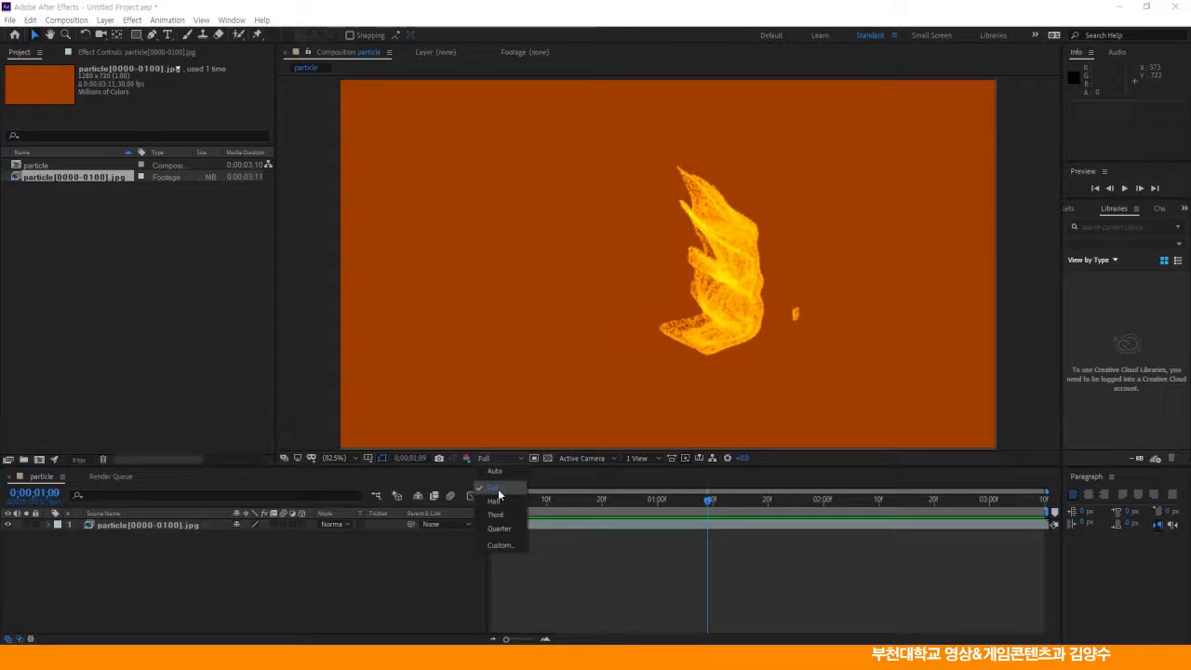
pyautogui.click(494, 487)
pyautogui.press('space')
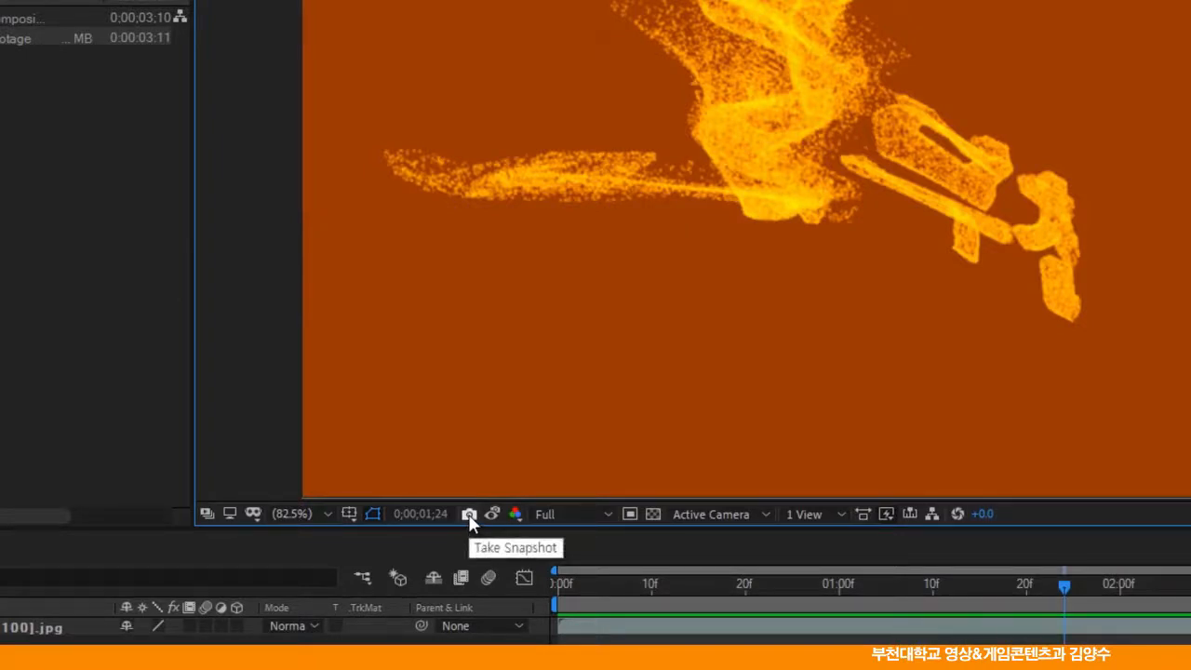
# Step: Take a snapshot of the frame at 0;00;01;24 and time-reverse the particle sequence layer
pyautogui.click(468, 514)
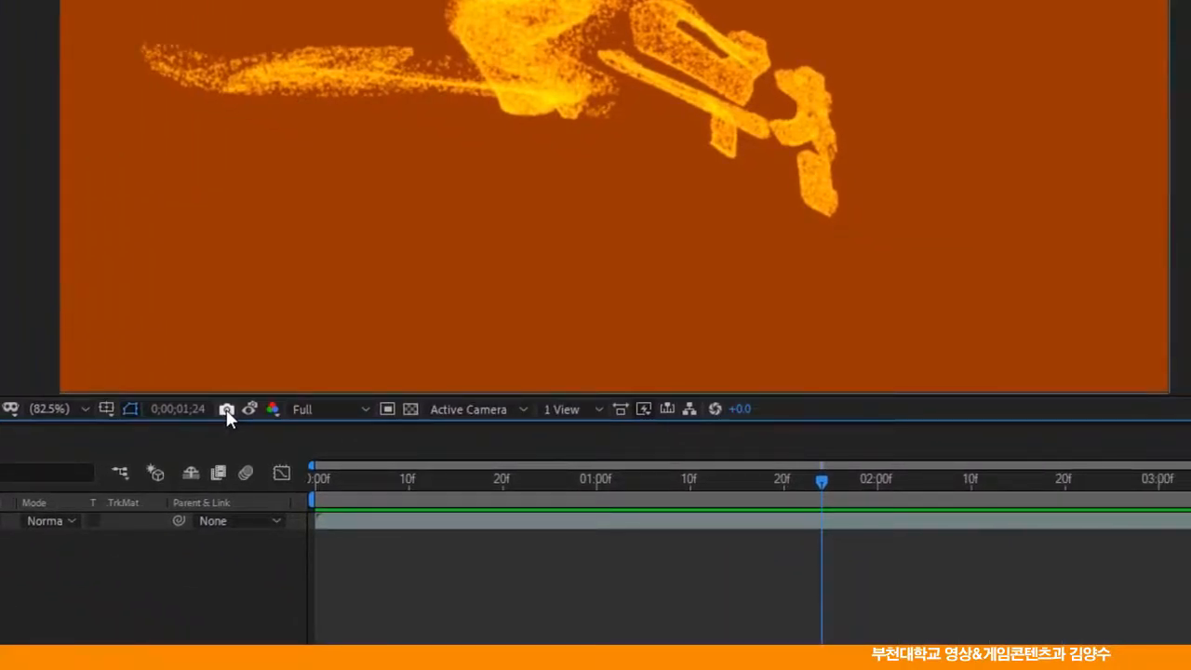
pyautogui.click(746, 480)
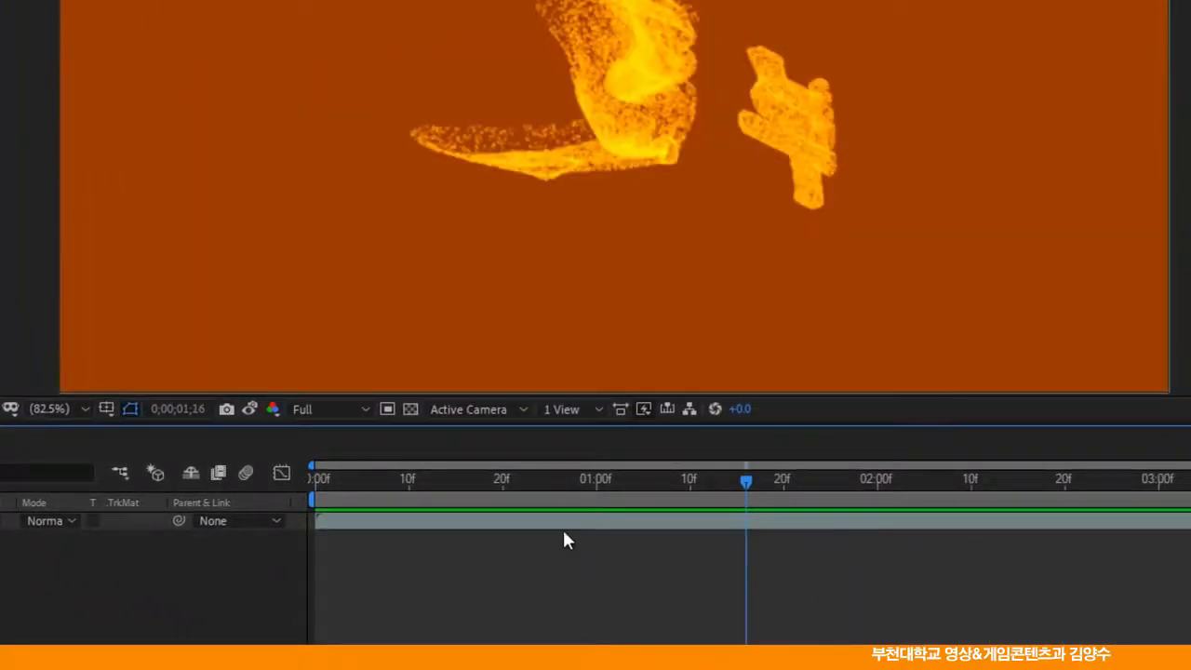
pyautogui.rightClick(519, 518)
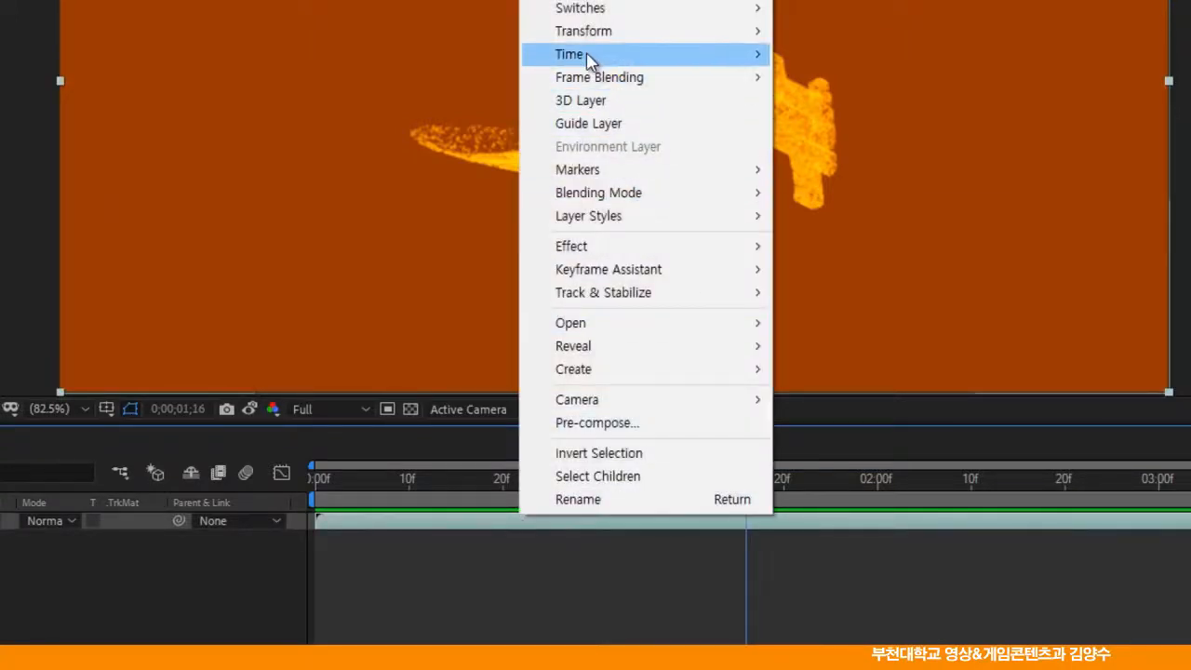
pyautogui.moveTo(586, 57)
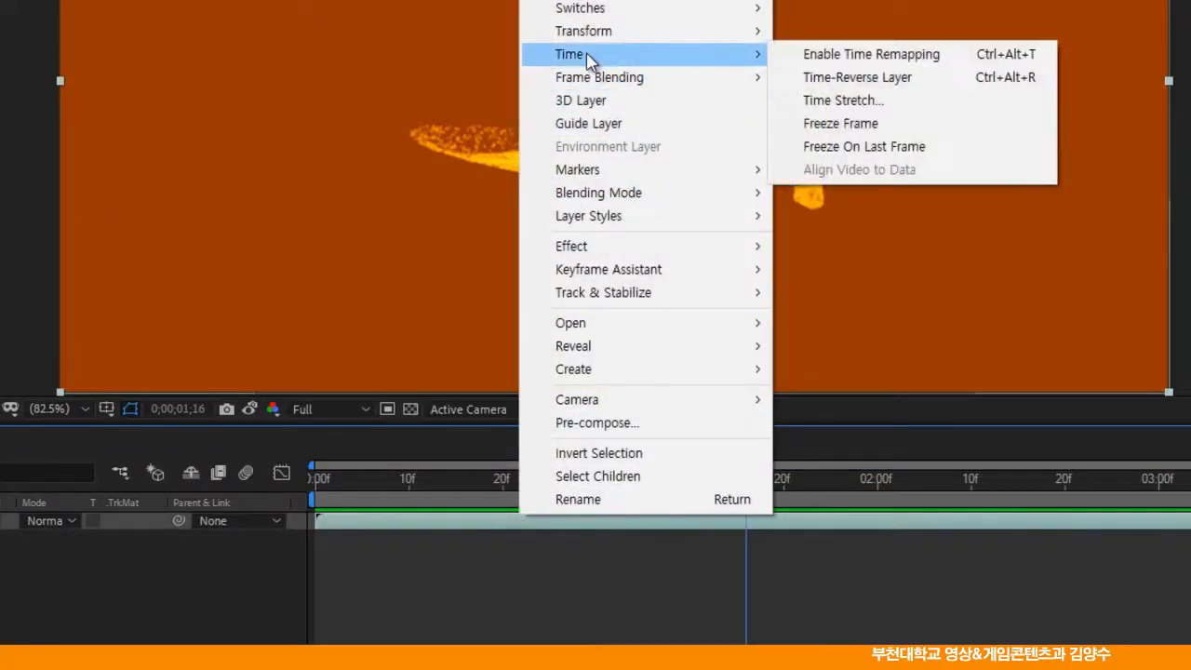
pyautogui.click(854, 81)
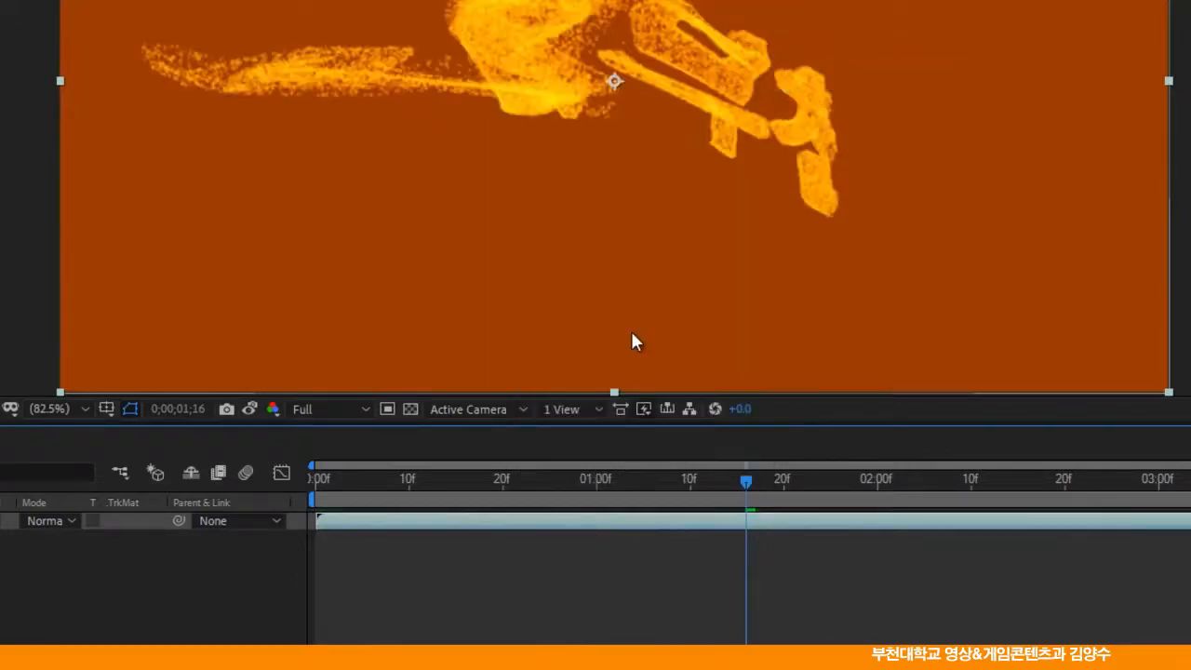
# Step: Scrub through the timeline from the start and play back the time-reversed animation
pyautogui.moveTo(769, 491); pyautogui.dragTo(313, 505)
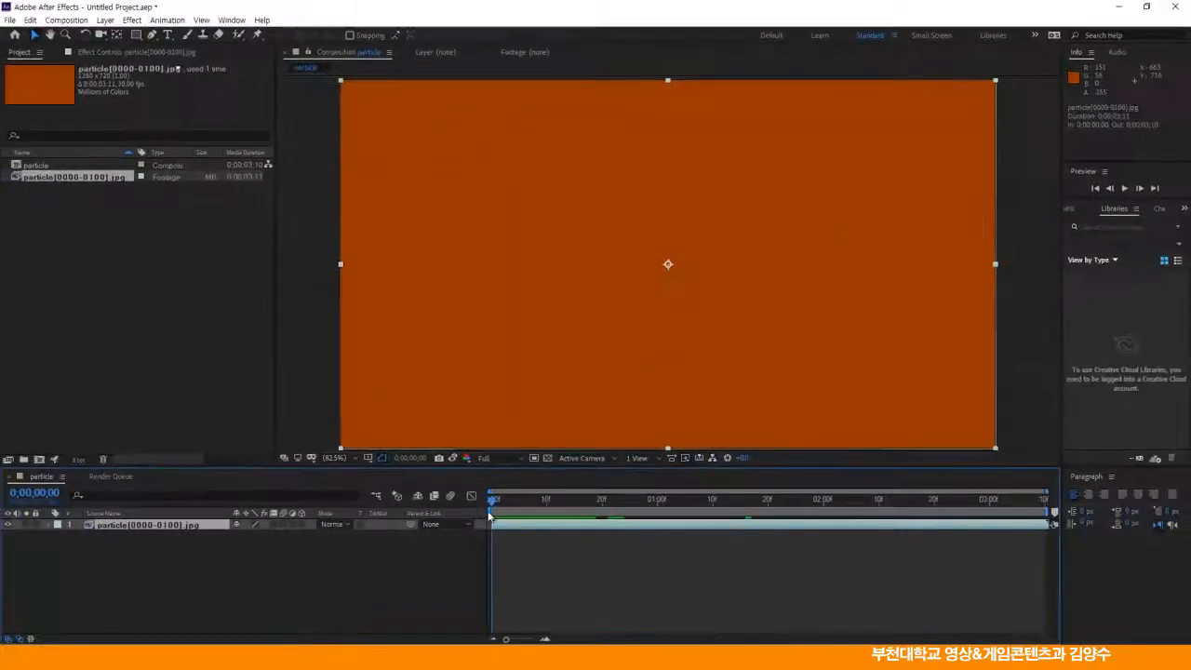
pyautogui.moveTo(496, 514); pyautogui.dragTo(884, 517)
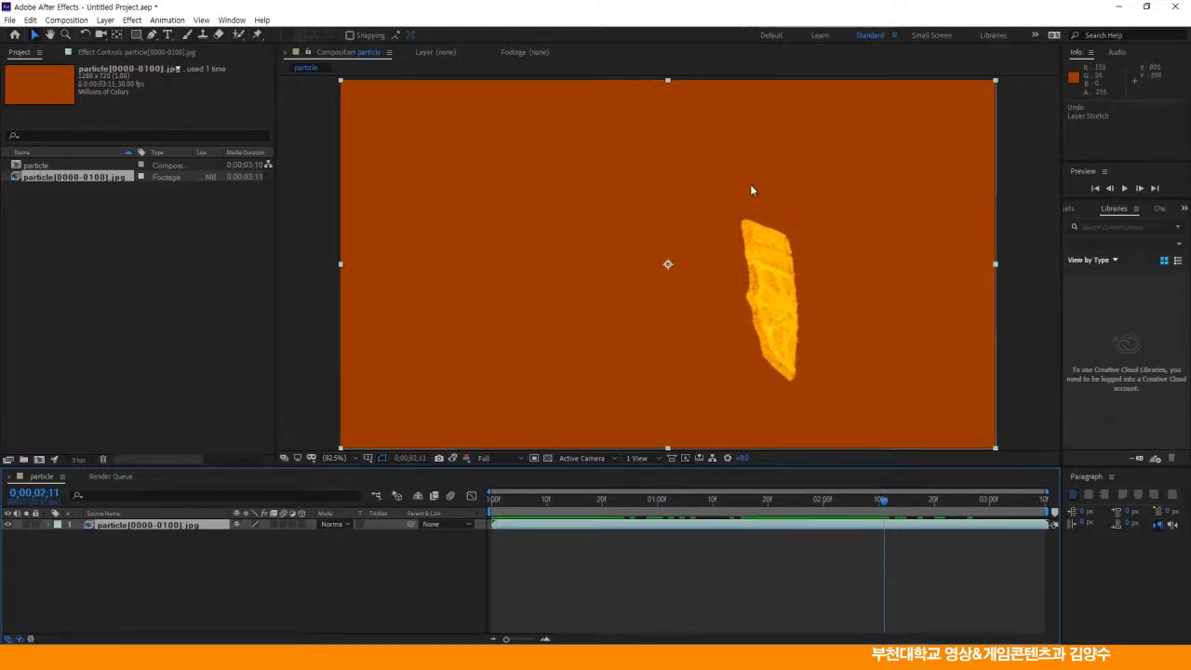
pyautogui.moveTo(884, 501); pyautogui.dragTo(936, 501)
pyautogui.press('space')
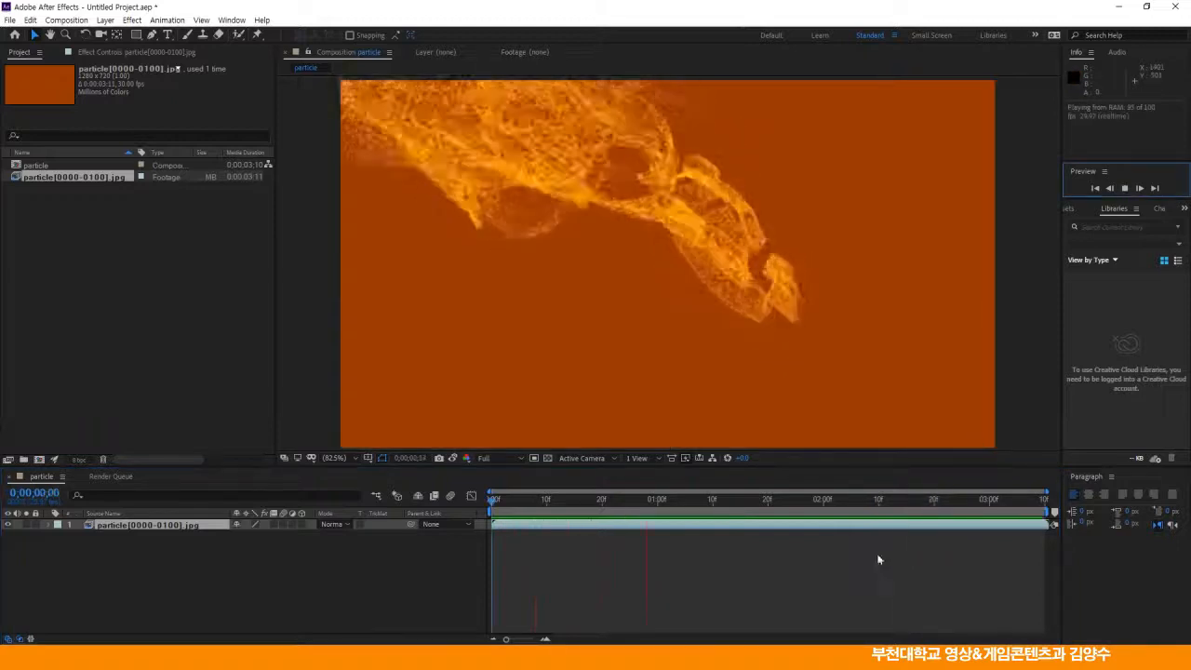